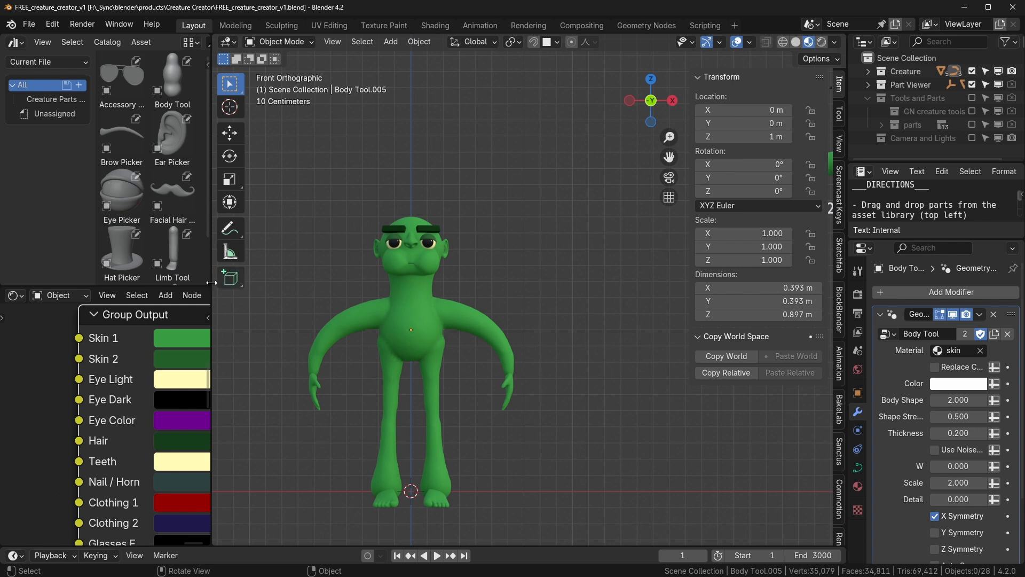
# Step: Examine the full set of part tools in the asset library, restoring its compact width at the end
pyautogui.moveTo(212, 283); pyautogui.dragTo(322, 281)
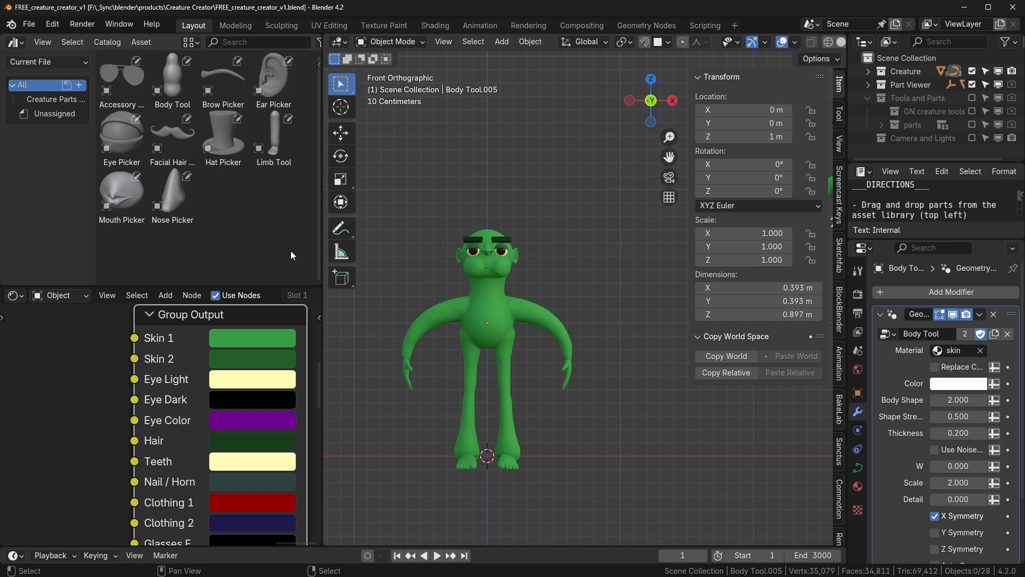
pyautogui.moveTo(321, 251); pyautogui.dragTo(225, 251)
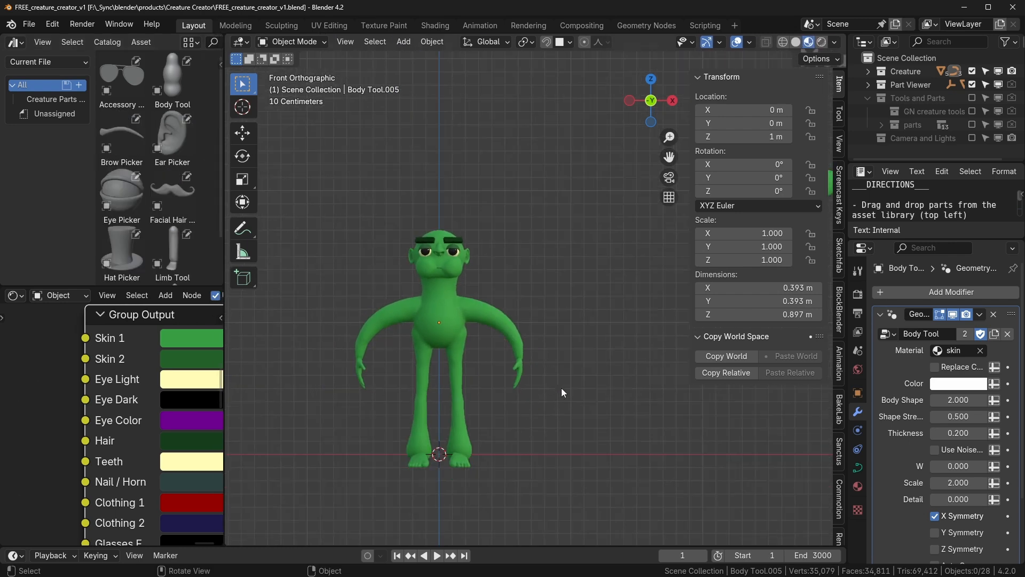
# Step: In a maximized viewport, browse the part viewer's categories by moving its list selector along X, ending on Mouth at X 2.017 m
pyautogui.keyDown('shift'); pyautogui.moveTo(562, 387); pyautogui.dragTo(378, 396, button='middle'); pyautogui.keyUp('shift')
pyautogui.hotkey('ctrl', 'space')
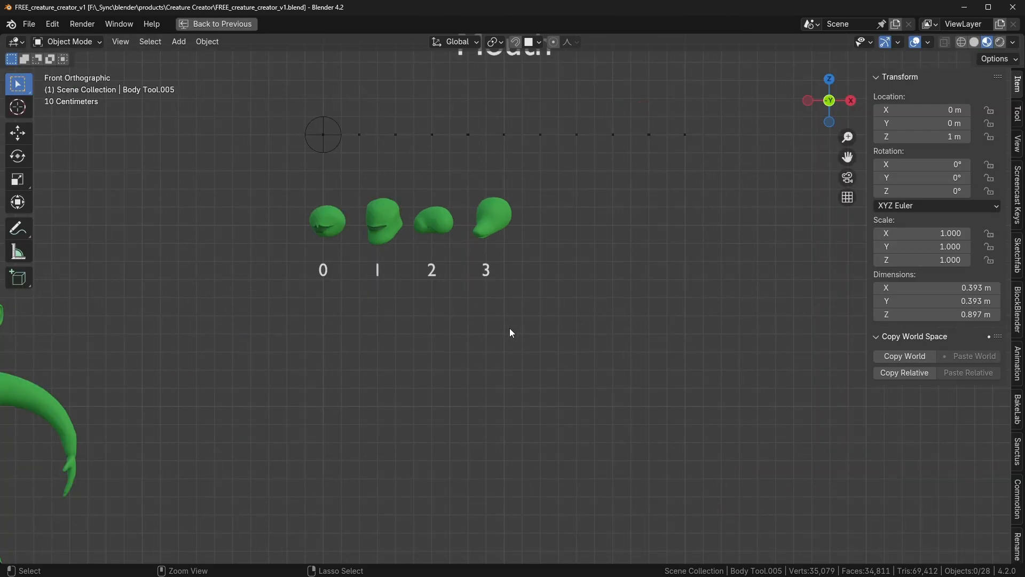
pyautogui.keyDown('shift'); pyautogui.moveTo(590, 310); pyautogui.dragTo(591, 386, button='middle'); pyautogui.keyUp('shift')
pyautogui.click(334, 229)
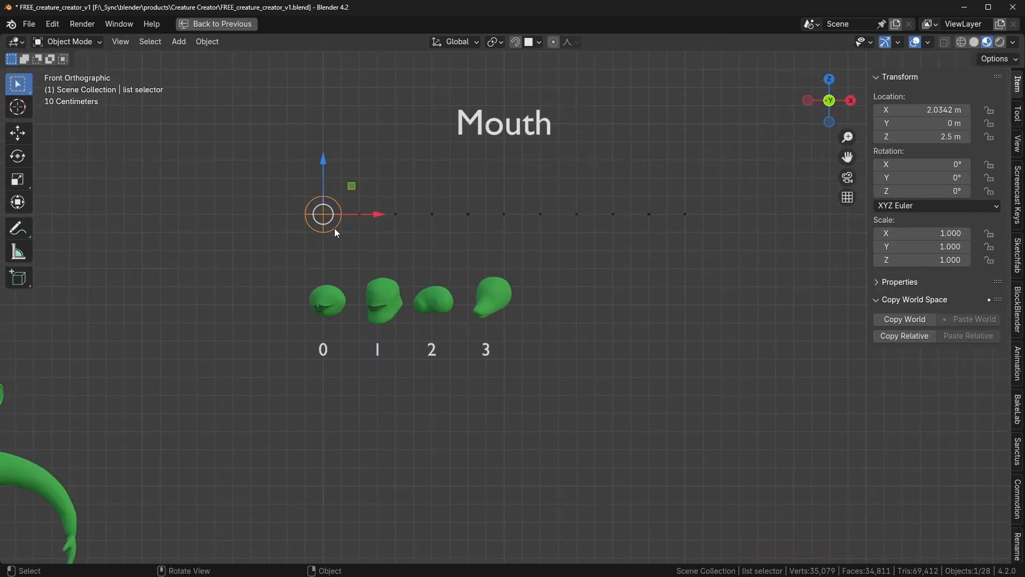
pyautogui.scroll(1, 599, 422)
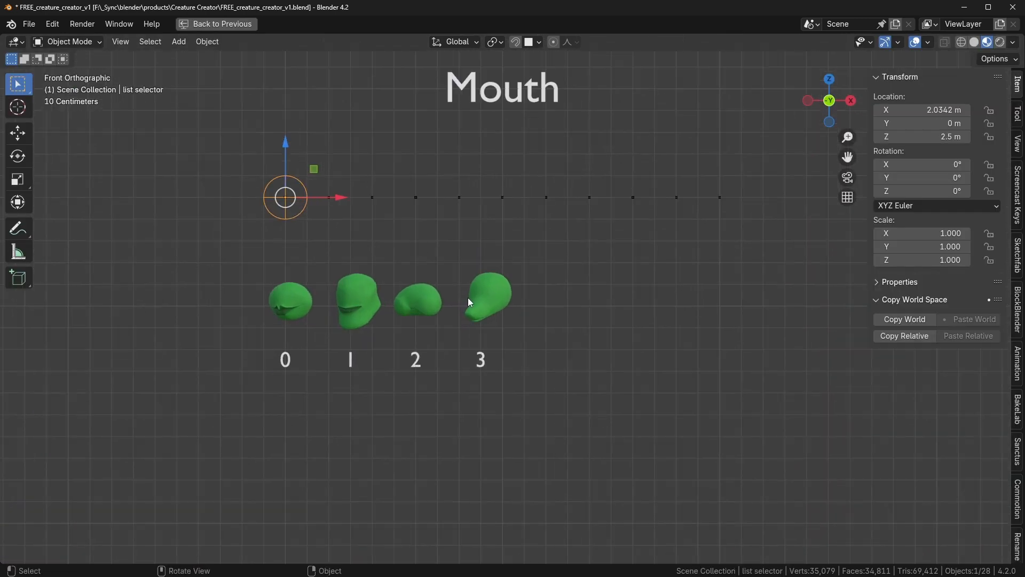
pyautogui.keyDown('shift'); pyautogui.moveTo(420, 249); pyautogui.dragTo(421, 229, button='middle'); pyautogui.keyUp('shift')
pyautogui.keyDown('shift'); pyautogui.moveTo(480, 185); pyautogui.dragTo(473, 201, button='middle'); pyautogui.keyUp('shift')
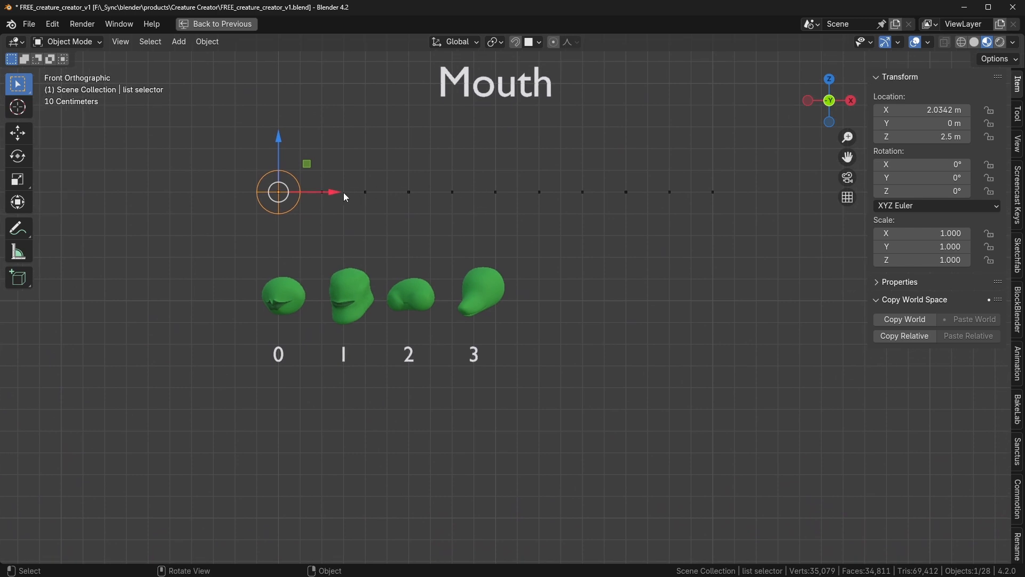
pyautogui.moveTo(332, 192); pyautogui.dragTo(331, 252)
pyautogui.press('capslock')
pyautogui.moveTo(303, 424); pyautogui.dragTo(497, 386, button='middle')
pyautogui.press('capslock')
pyautogui.press('capslock')
pyautogui.press('capslock')
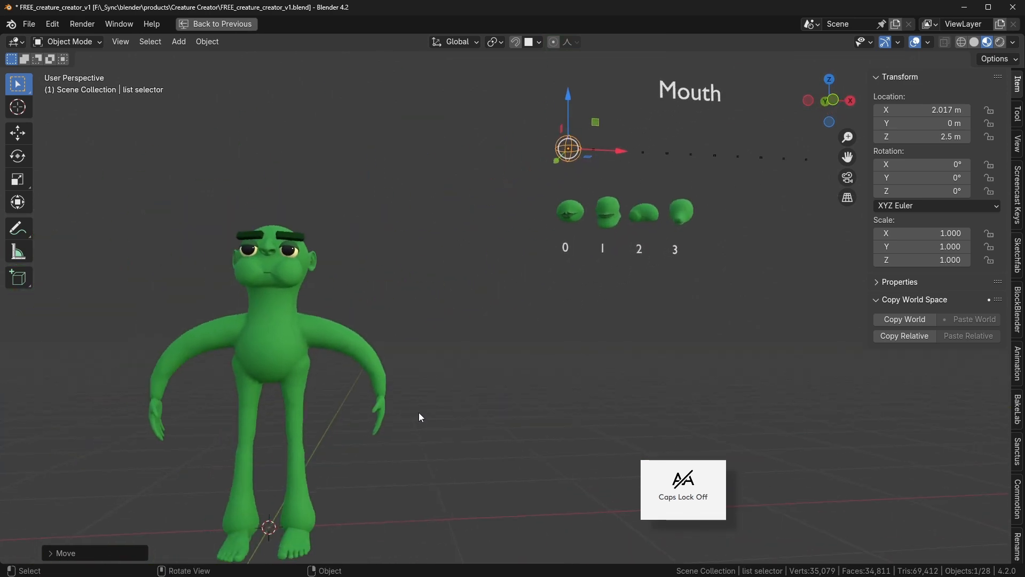
# Step: Restore the full workspace layout and select the creature's mouth part
pyautogui.hotkey('ctrl', 'space')
pyautogui.keyDown('shift'); pyautogui.moveTo(430, 384); pyautogui.dragTo(526, 375, button='middle'); pyautogui.keyUp('shift')
pyautogui.moveTo(526, 375); pyautogui.dragTo(550, 328, button='middle')
pyautogui.scroll(3, 494, 376)
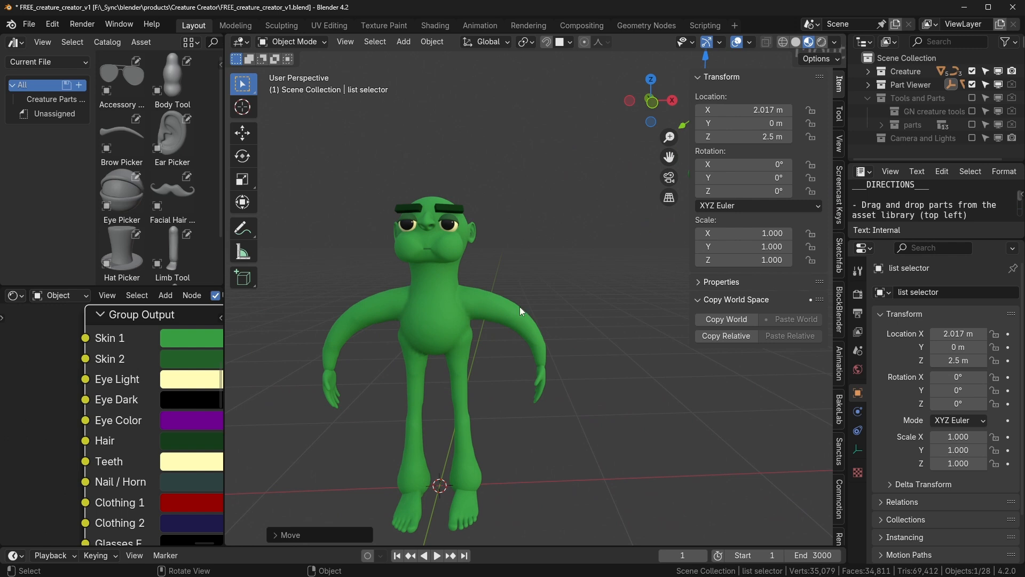
pyautogui.click(430, 250)
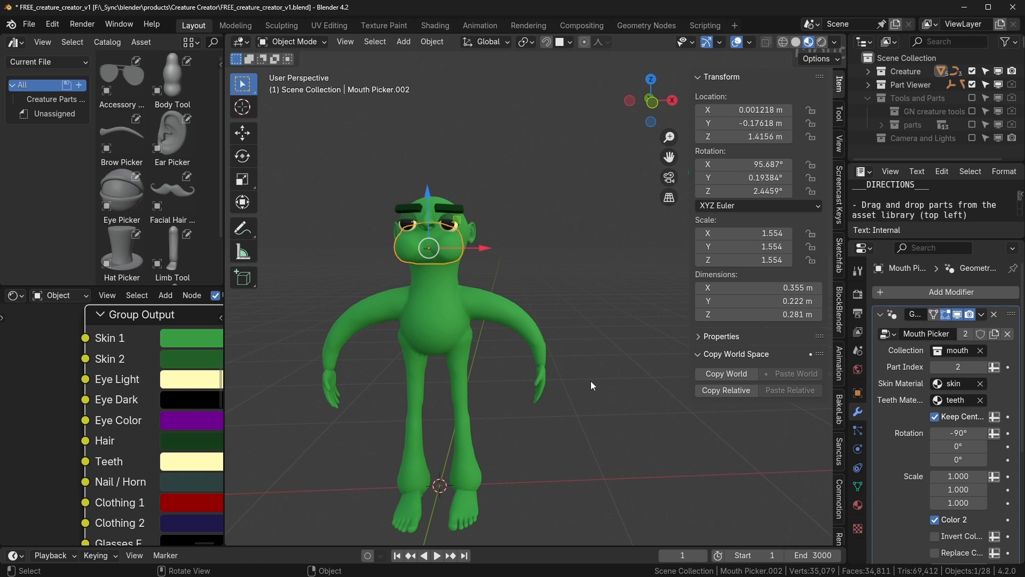
pyautogui.scroll(-1, 590, 380)
pyautogui.scroll(-1, 597, 344)
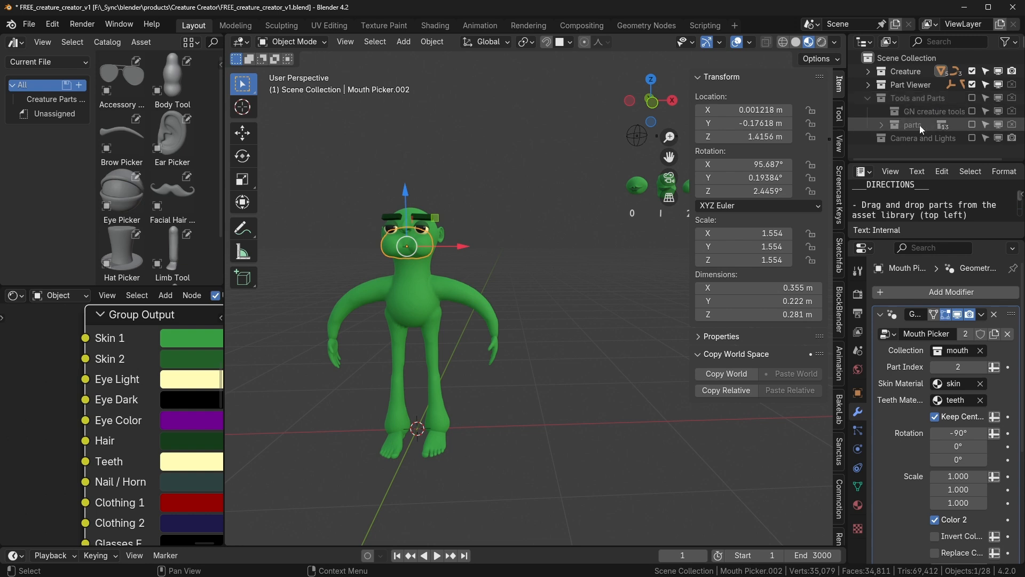
# Step: Enable the mouth collection inside the parts collection and make it the active collection
pyautogui.click(880, 124)
pyautogui.scroll(-5, 925, 127)
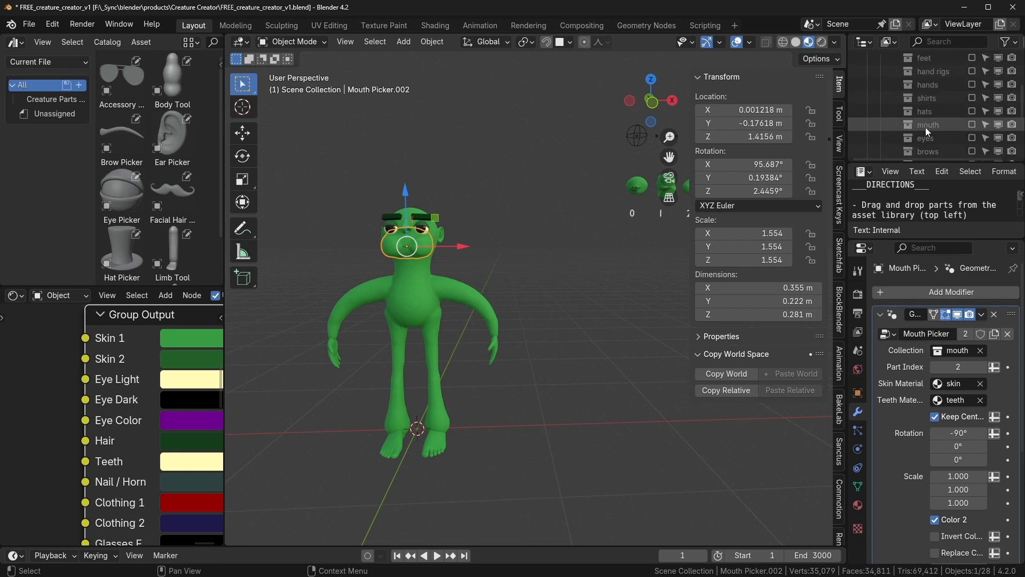
pyautogui.click(973, 125)
pyautogui.click(894, 125)
pyautogui.click(934, 125)
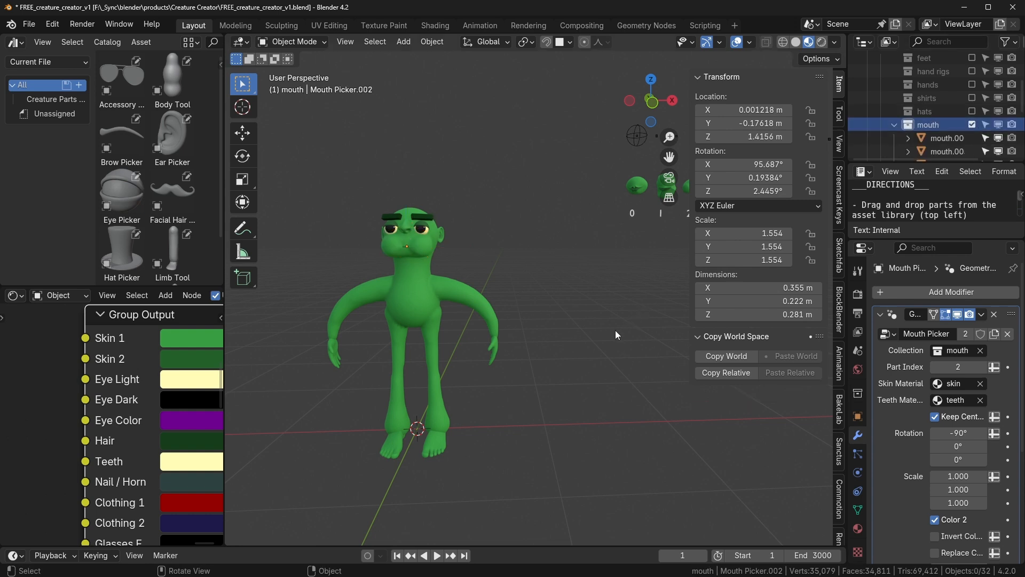
# Step: Add a cube to the mouth collection and scale its mesh in Edit Mode to about 0.14 m
pyautogui.hotkey('shift', 'a')
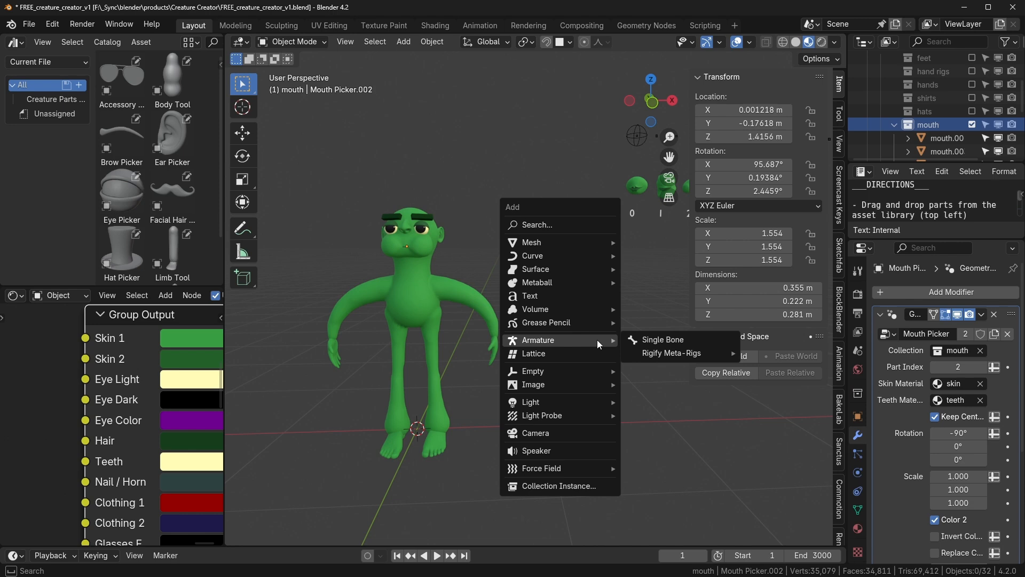
pyautogui.moveTo(572, 242)
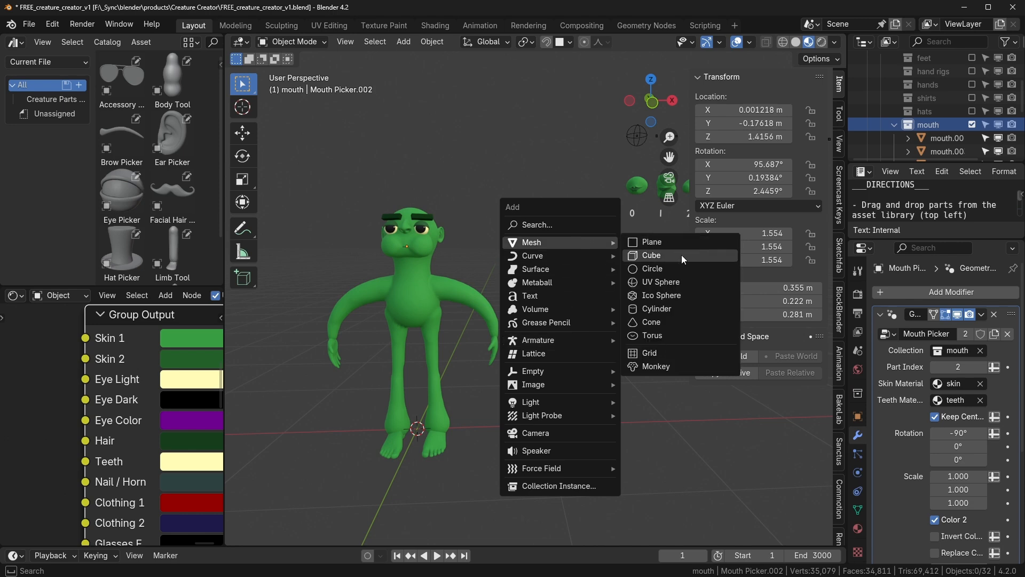
pyautogui.click(681, 255)
pyautogui.press('Tab')
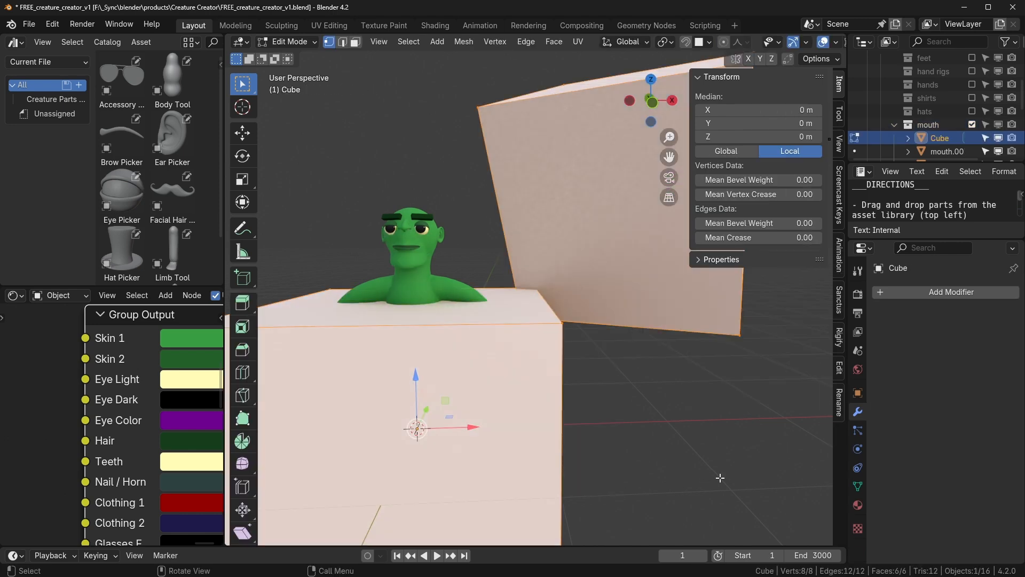
pyautogui.press('s')
pyautogui.click(468, 443)
pyautogui.press('s')
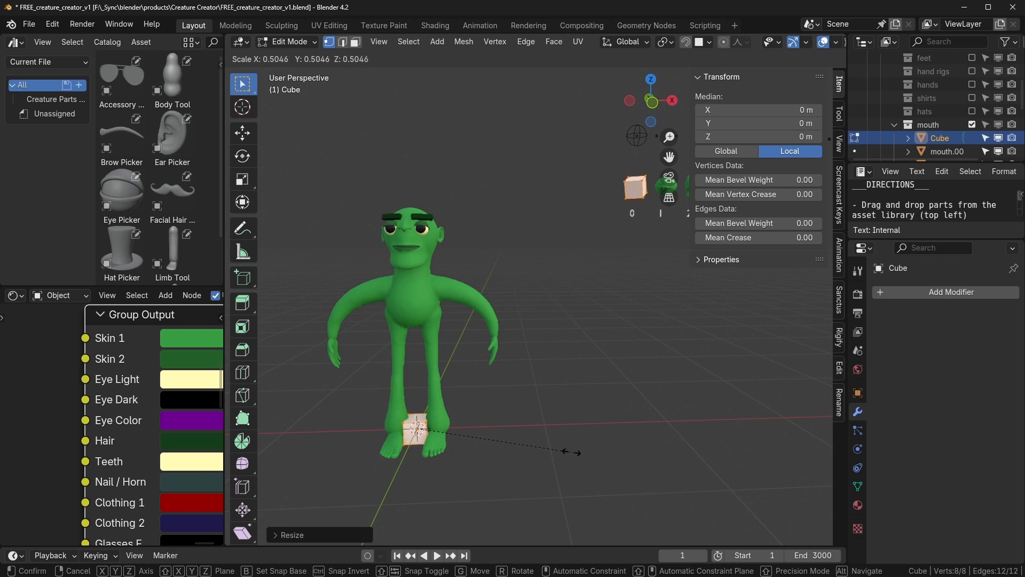
pyautogui.click(548, 447)
pyautogui.press('Tab')
# Step: Set the creature's Mouth Picker Part Index to 0 to use the new cube as its mouth
pyautogui.keyDown('shift'); pyautogui.moveTo(591, 350); pyautogui.dragTo(427, 438, button='middle'); pyautogui.keyUp('shift')
pyautogui.scroll(4, 546, 353)
pyautogui.keyDown('shift'); pyautogui.moveTo(546, 353); pyautogui.dragTo(422, 431, button='middle'); pyautogui.keyUp('shift')
pyautogui.scroll(-2, 422, 431)
pyautogui.keyDown('shift'); pyautogui.moveTo(526, 394); pyautogui.dragTo(518, 387, button='middle'); pyautogui.keyUp('shift')
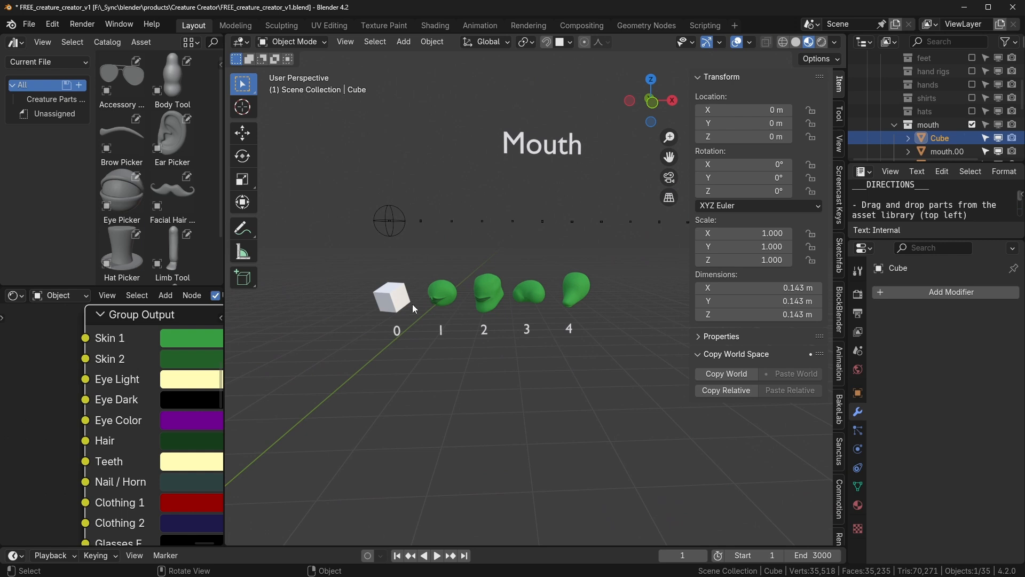
pyautogui.keyDown('shift'); pyautogui.moveTo(388, 268); pyautogui.dragTo(708, 242, button='middle'); pyautogui.keyUp('shift')
pyautogui.keyDown('shift'); pyautogui.moveTo(526, 377); pyautogui.dragTo(580, 288, button='middle'); pyautogui.keyUp('shift')
pyautogui.click(450, 272)
pyautogui.click(983, 367)
pyautogui.moveTo(978, 367); pyautogui.dragTo(956, 367)
pyautogui.click(613, 264)
pyautogui.moveTo(499, 293); pyautogui.dragTo(530, 296, button='middle')
pyautogui.keyDown('shift'); pyautogui.moveTo(608, 324); pyautogui.dragTo(557, 339, button='middle'); pyautogui.keyUp('shift')
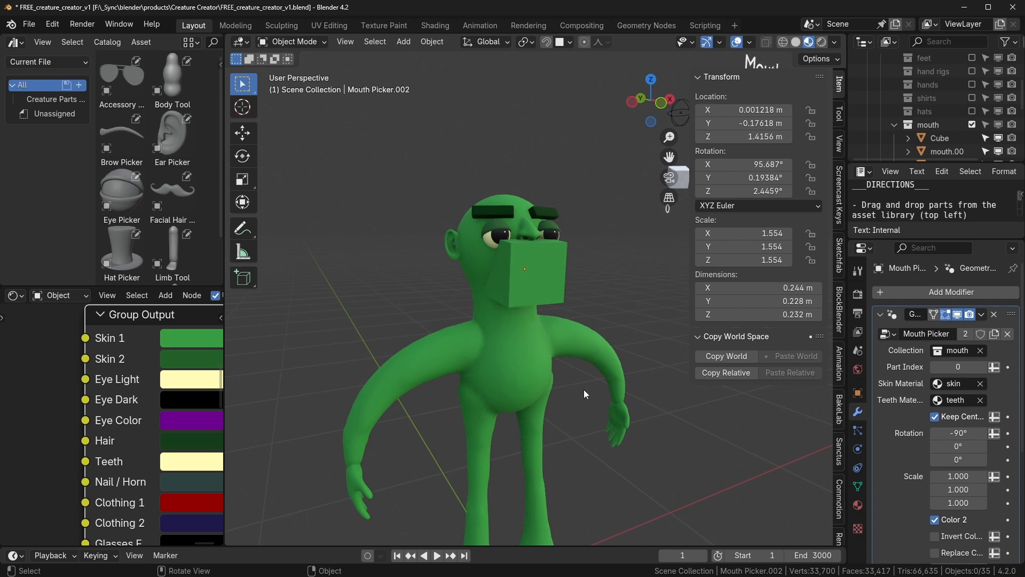
pyautogui.scroll(-6, 582, 379)
pyautogui.moveTo(569, 374); pyautogui.dragTo(498, 360, button='middle')
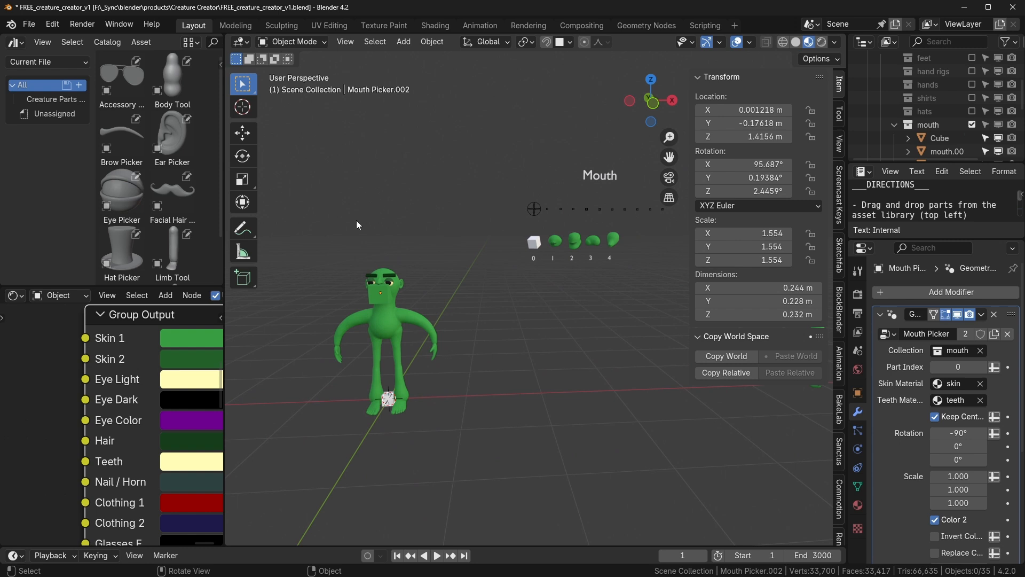
# Step: Open the recent file creature_creator_v1.blend without saving changes to the current file
pyautogui.click(26, 24)
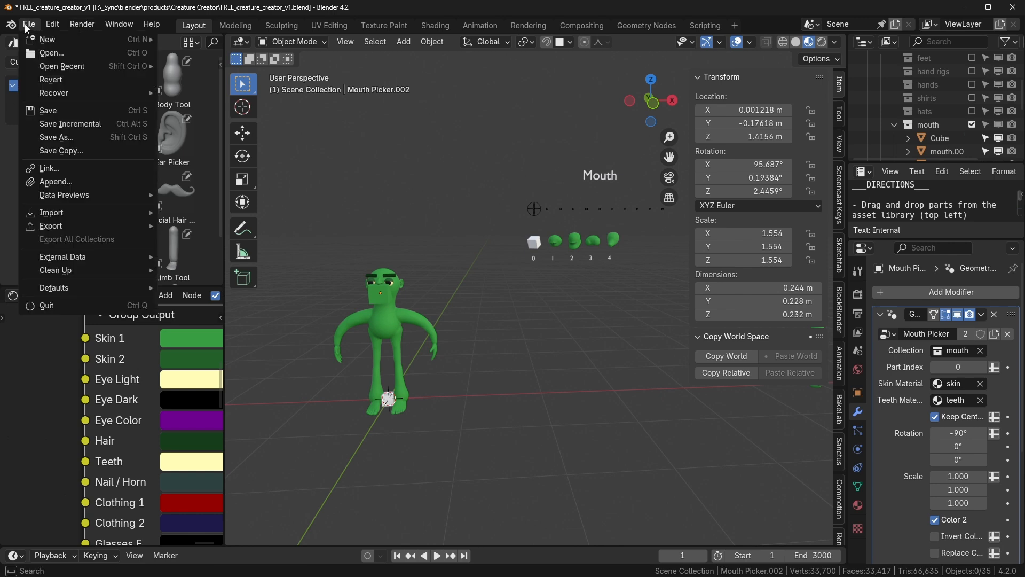
pyautogui.moveTo(45, 66)
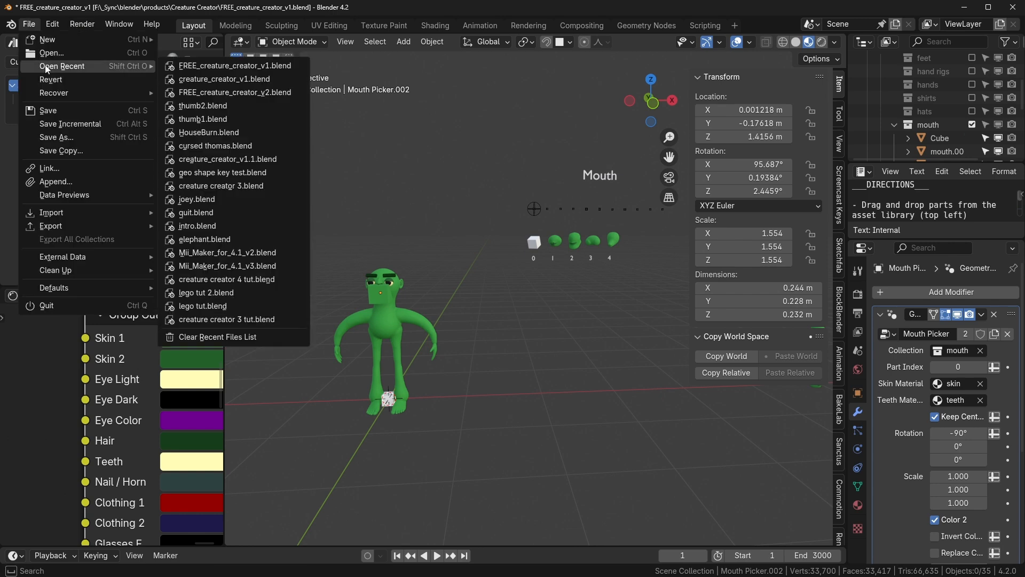
pyautogui.click(224, 80)
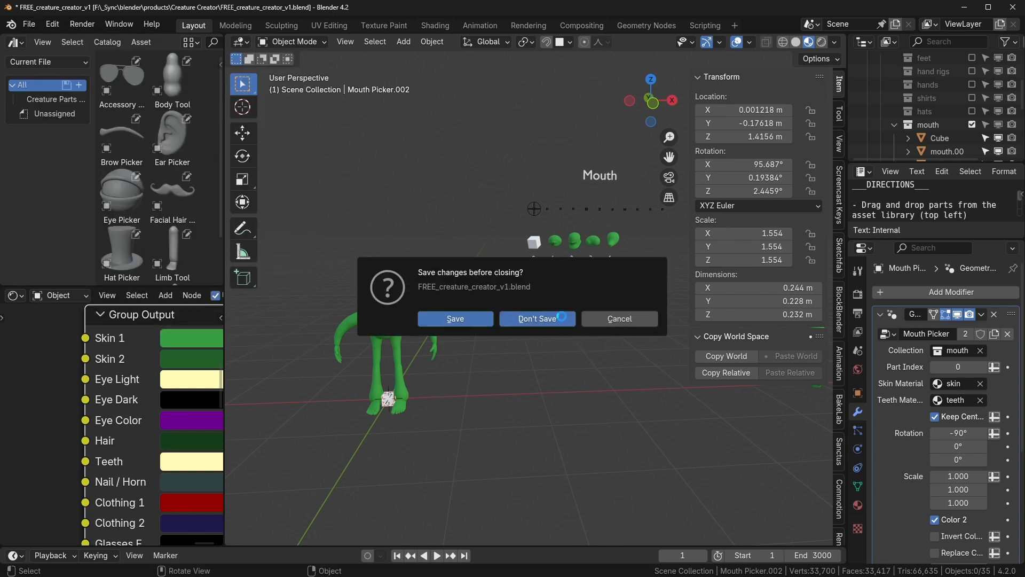
pyautogui.click(537, 318)
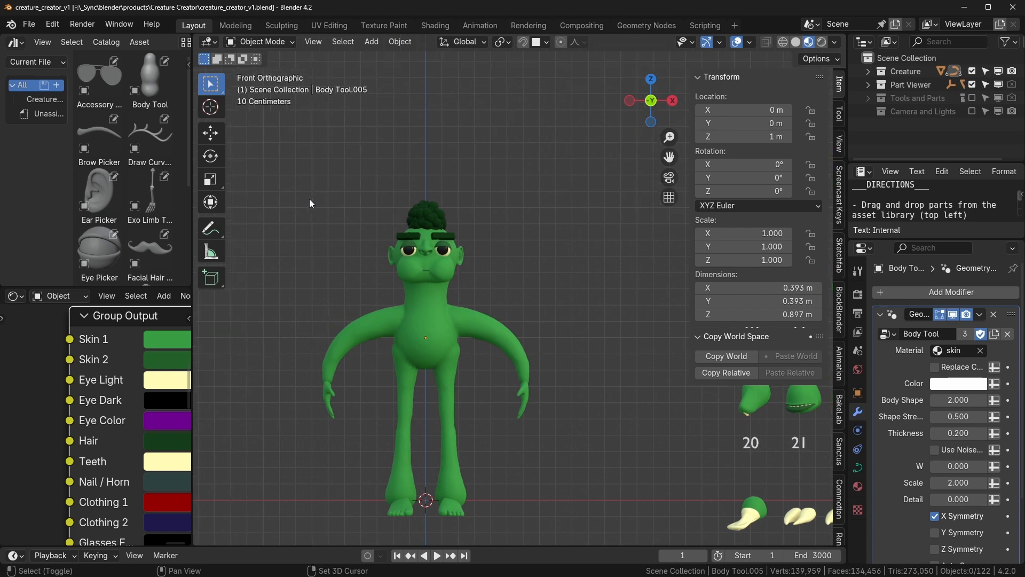
# Step: Examine this version's asset library, including its hair draw, hair volume and exo limb tools
pyautogui.moveTo(193, 199); pyautogui.dragTo(295, 199)
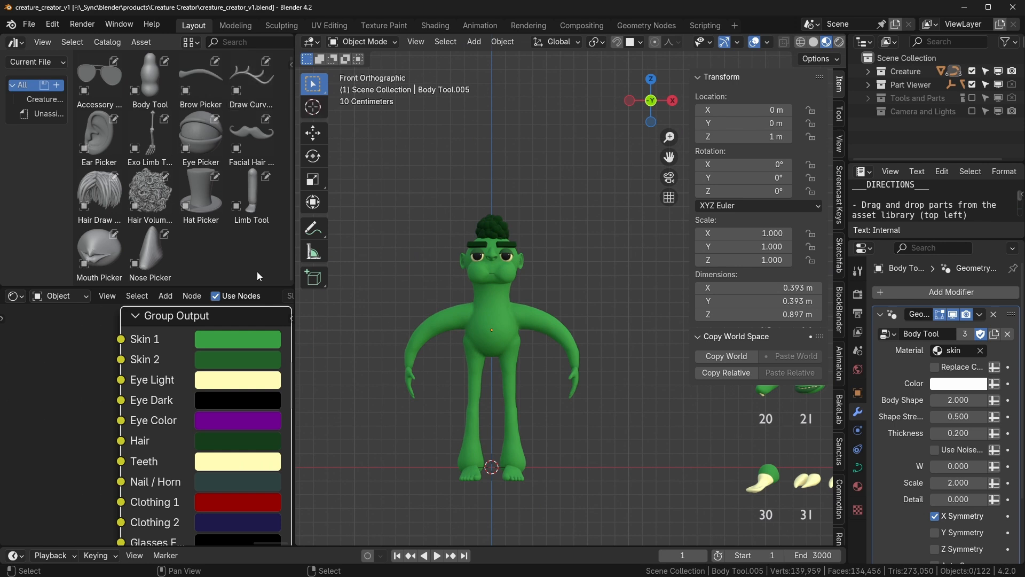
pyautogui.click(100, 197)
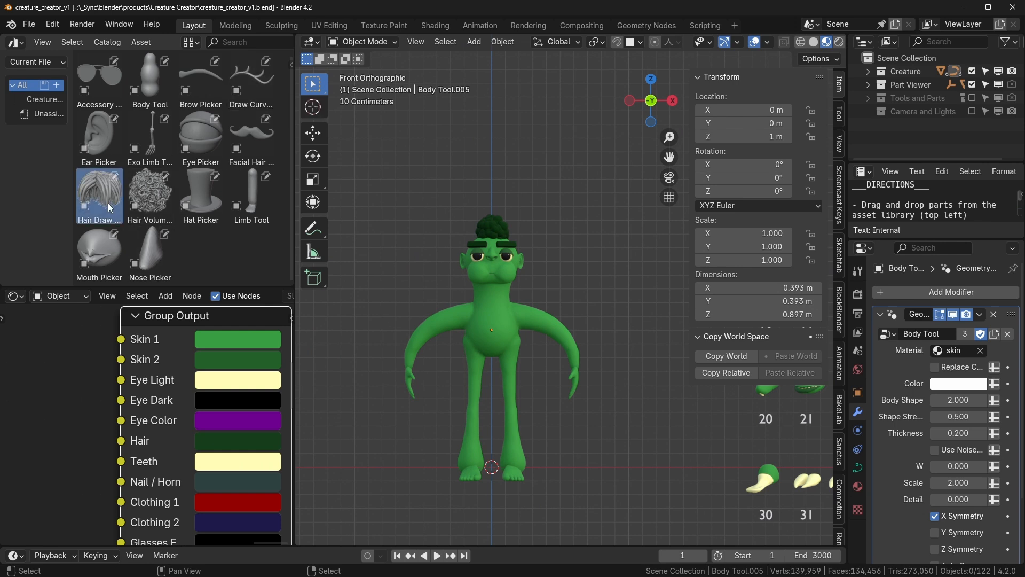
pyautogui.click(159, 201)
pyautogui.click(158, 153)
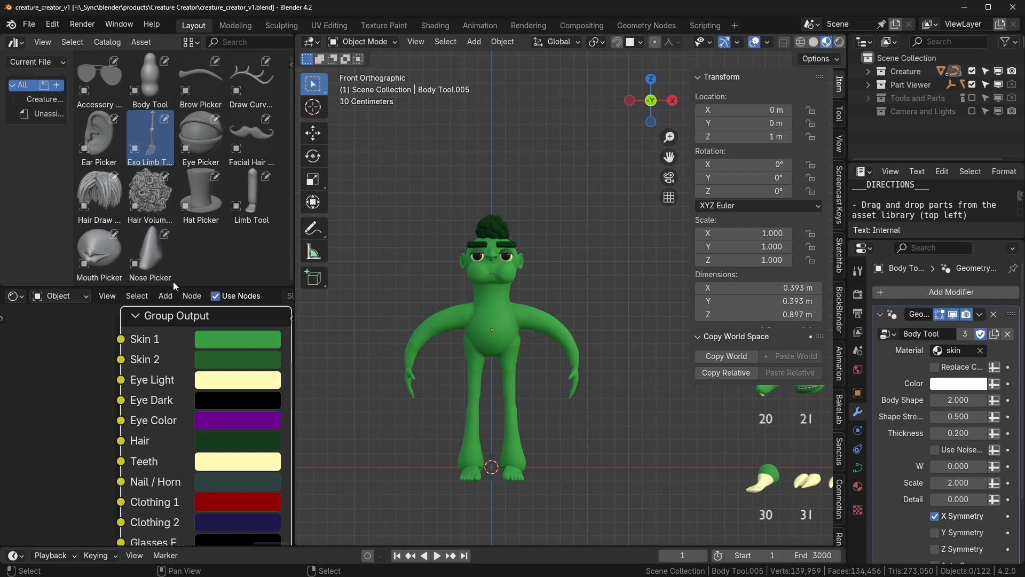
pyautogui.moveTo(294, 271); pyautogui.dragTo(211, 270)
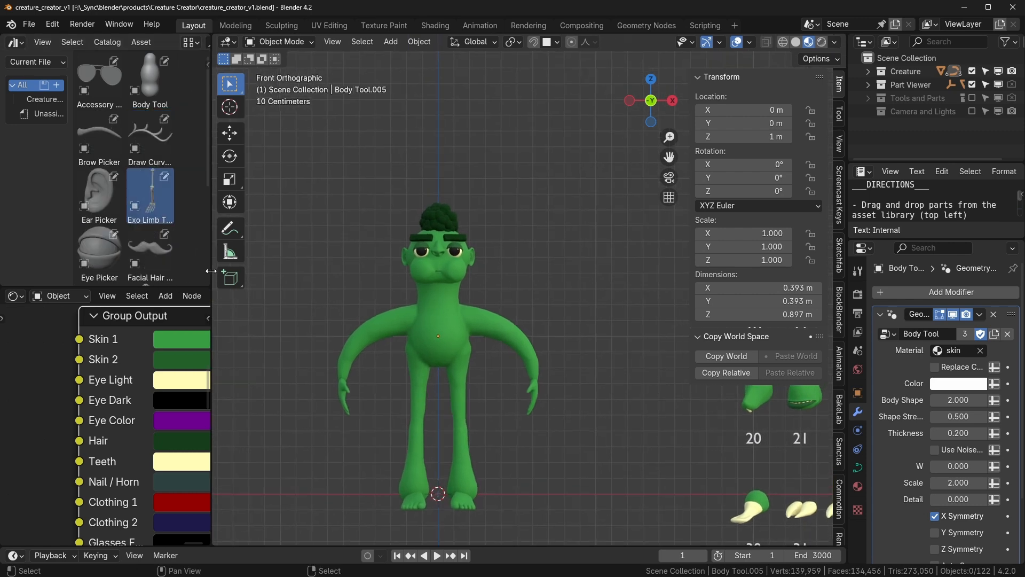
# Step: Browse this file's part categories by moving the list selector along X, ending on Mouth at X 2 m
pyautogui.keyDown('shift'); pyautogui.moveTo(527, 294); pyautogui.dragTo(196, 319, button='middle'); pyautogui.keyUp('shift')
pyautogui.scroll(-1, 908, 315)
pyautogui.scroll(1, 957, 289)
pyautogui.scroll(-2, 501, 265)
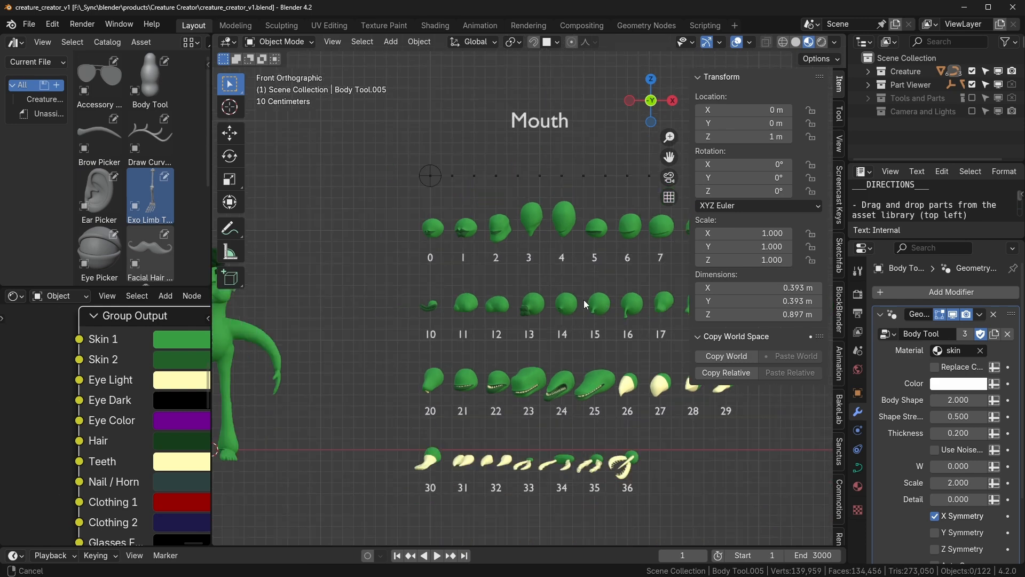
pyautogui.keyDown('shift'); pyautogui.moveTo(584, 300); pyautogui.dragTo(494, 292, button='middle'); pyautogui.keyUp('shift')
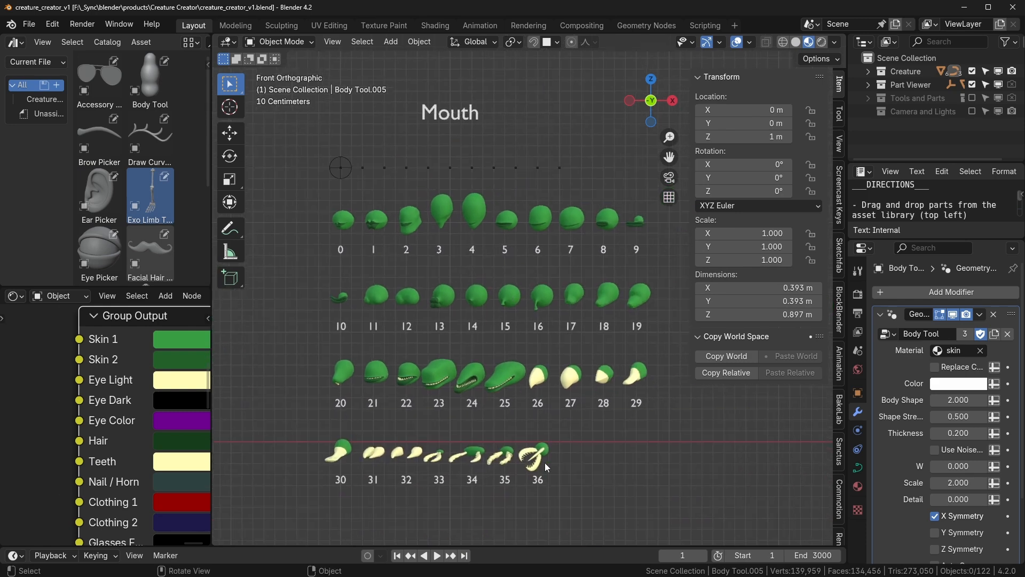
pyautogui.click(341, 171)
pyautogui.moveTo(382, 164); pyautogui.dragTo(382, 257)
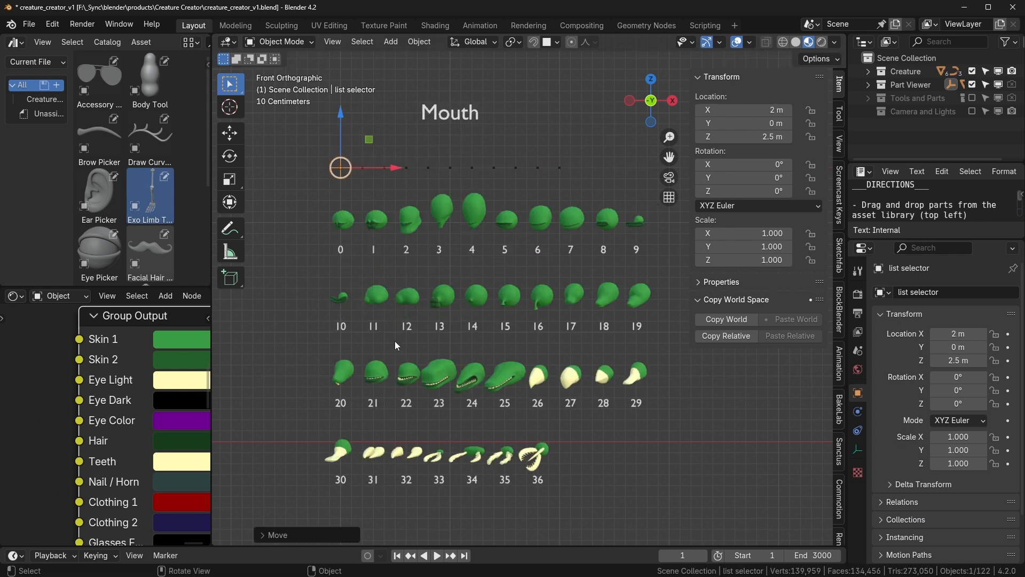
pyautogui.keyDown('shift'); pyautogui.moveTo(386, 325); pyautogui.dragTo(421, 325, button='middle'); pyautogui.keyUp('shift')
pyautogui.keyDown('shift'); pyautogui.moveTo(483, 320); pyautogui.dragTo(442, 313, button='middle'); pyautogui.keyUp('shift')
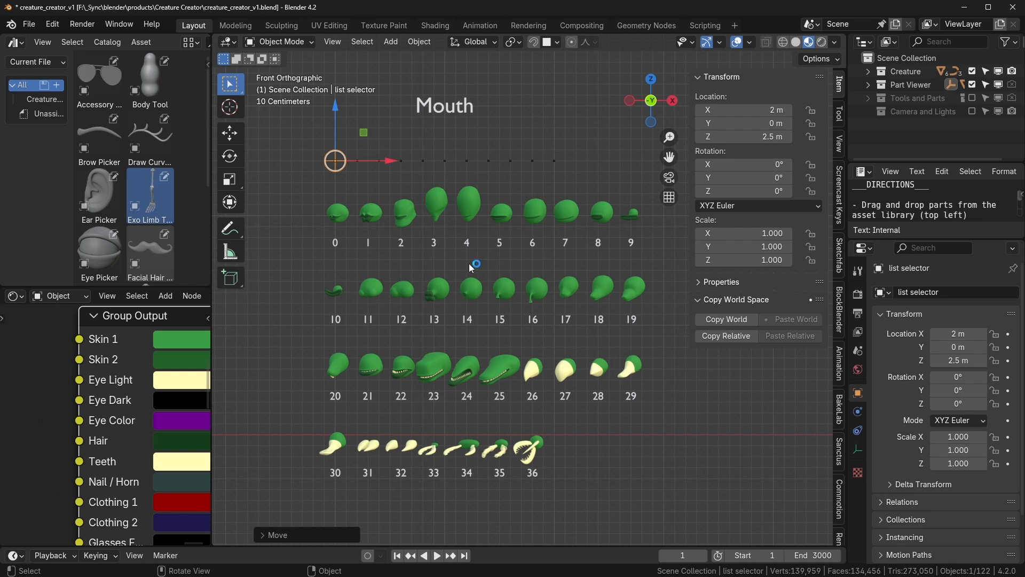
# Step: Bring the creature back into view, then enlarge the directions text area and read the directions through to the end
pyautogui.keyDown('shift'); pyautogui.moveTo(409, 386); pyautogui.dragTo(777, 374, button='middle'); pyautogui.keyUp('shift')
pyautogui.keyDown('shift'); pyautogui.moveTo(564, 380); pyautogui.dragTo(542, 378, button='middle'); pyautogui.keyUp('shift')
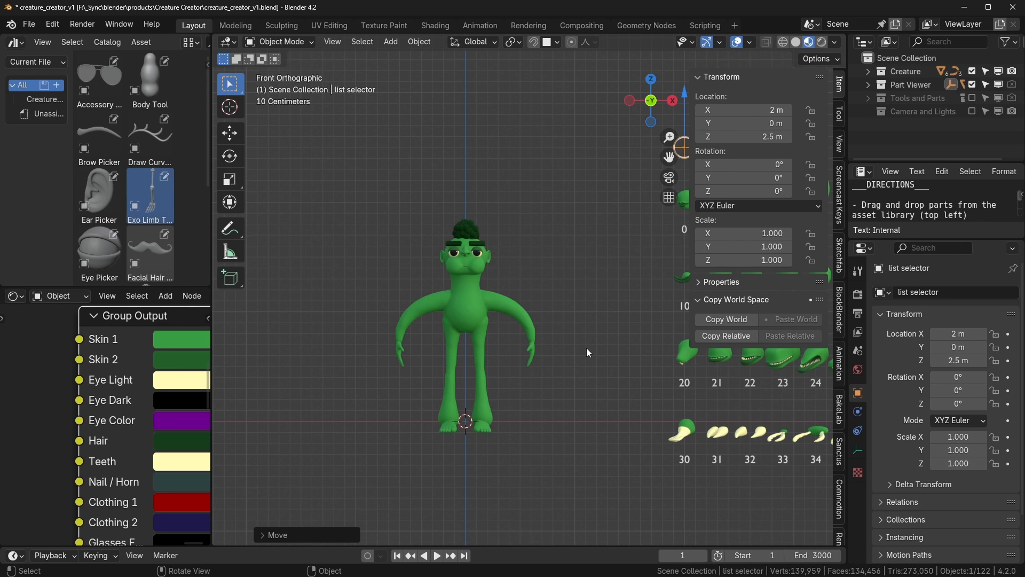
pyautogui.scroll(1, 586, 348)
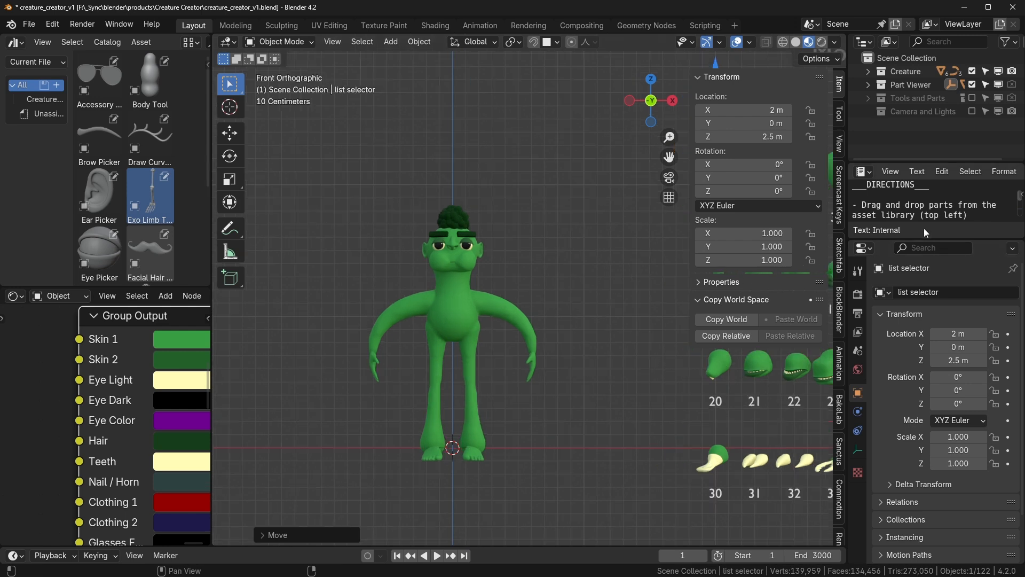
pyautogui.moveTo(959, 237); pyautogui.dragTo(960, 302)
pyautogui.scroll(-8, 921, 237)
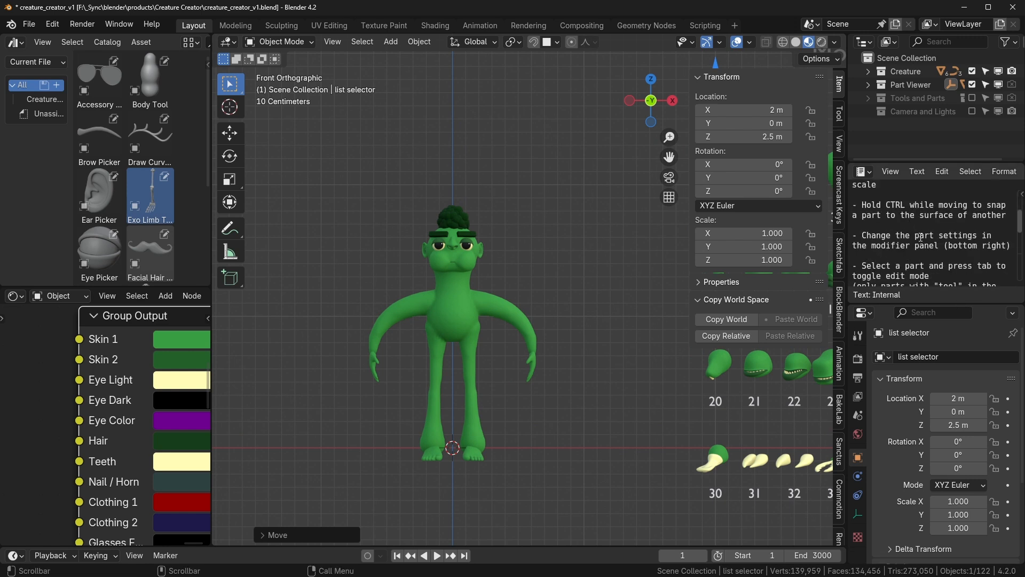
pyautogui.scroll(-4, 921, 237)
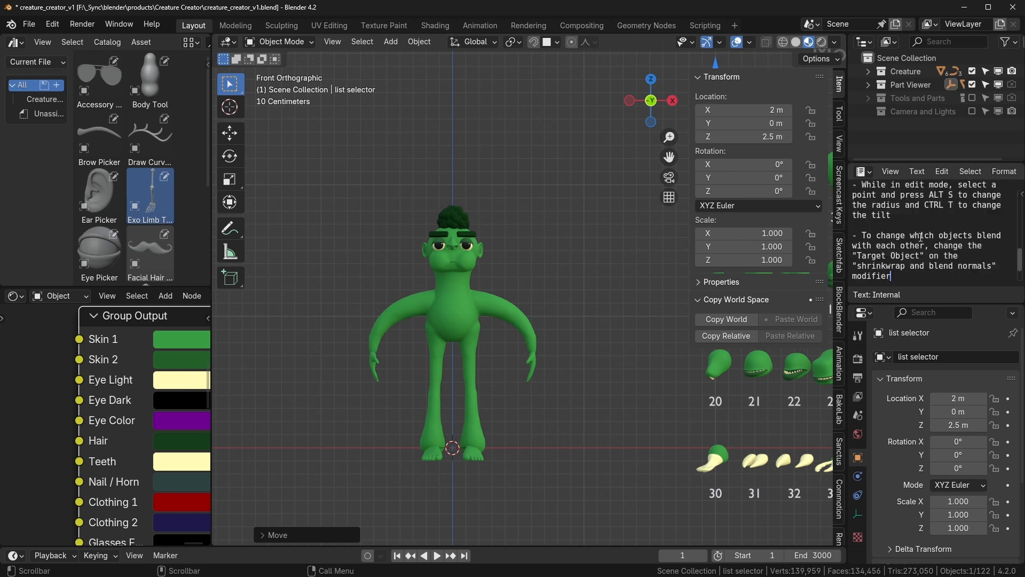
# Step: Return to the start of the directions, then try moving and rotating the creature's mouth as they describe
pyautogui.scroll(12, 920, 237)
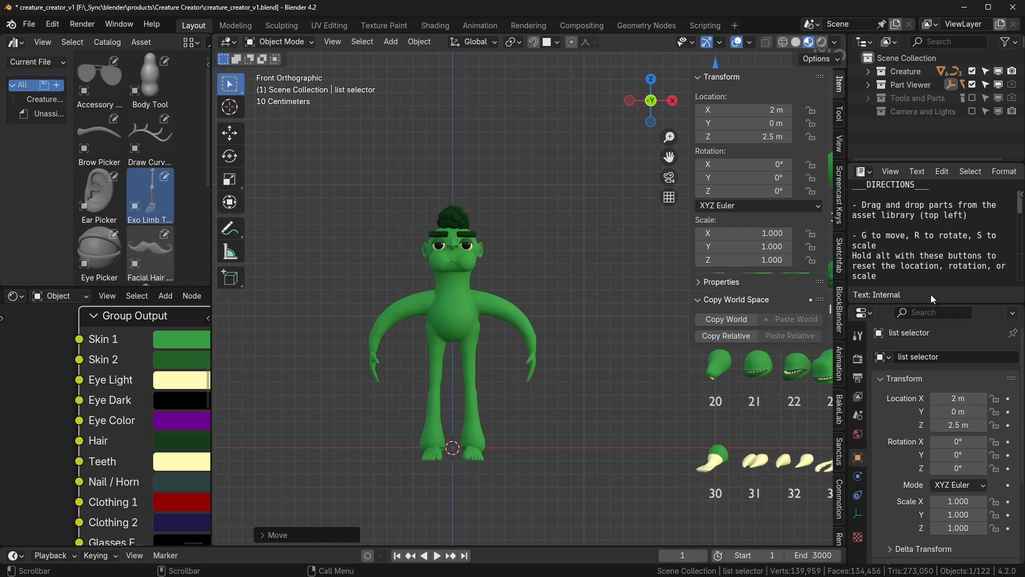
pyautogui.moveTo(931, 302)
pyautogui.mouseDown()
pyautogui.moveTo(936, 272)
pyautogui.moveTo(936, 303)
pyautogui.mouseUp()
pyautogui.scroll(2, 329, 357)
pyautogui.moveTo(329, 357); pyautogui.dragTo(585, 371, button='middle')
pyautogui.scroll(3, 581, 367)
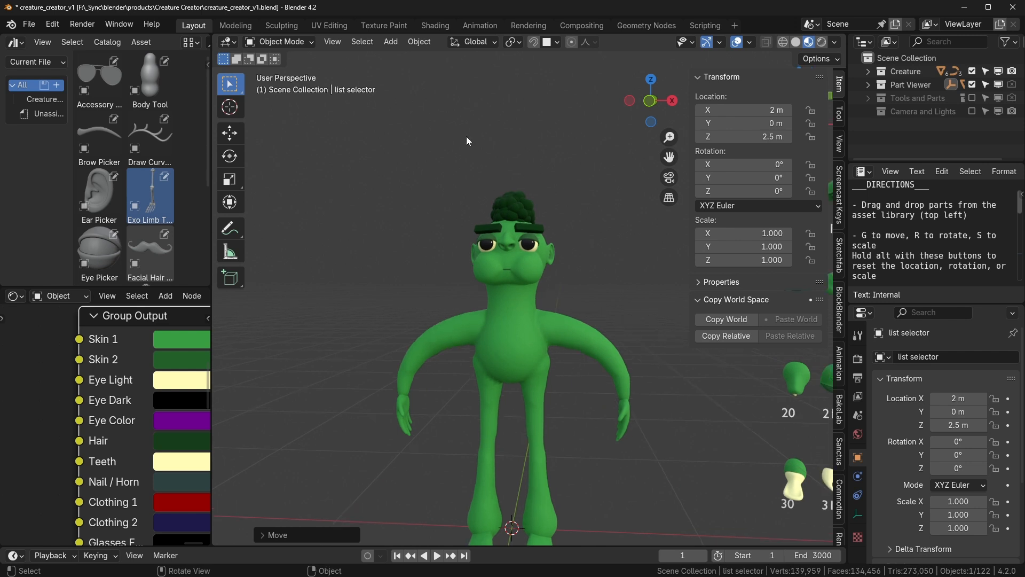
pyautogui.click(522, 274)
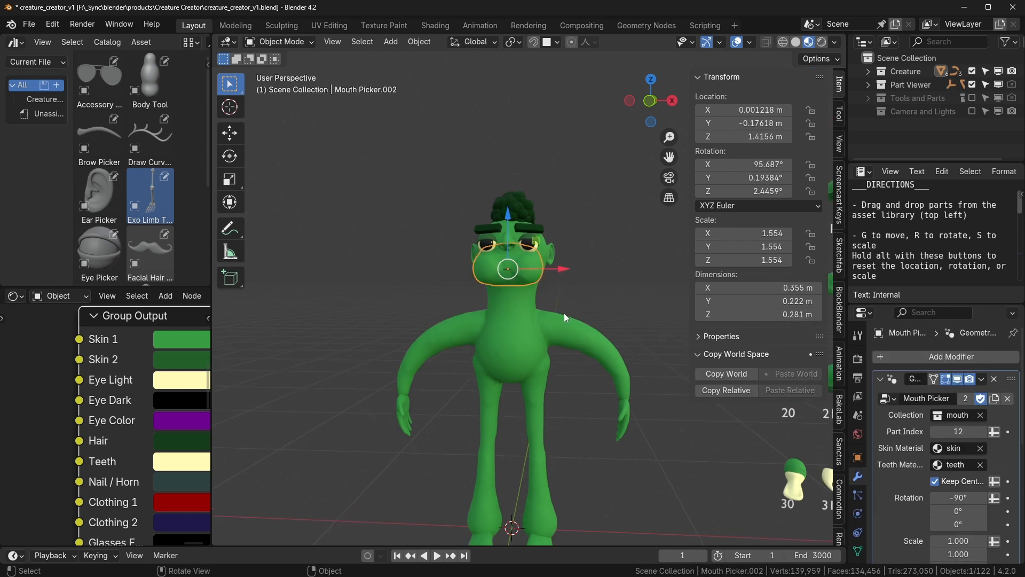
pyautogui.press('g')
pyautogui.rightClick(503, 308)
pyautogui.press('r')
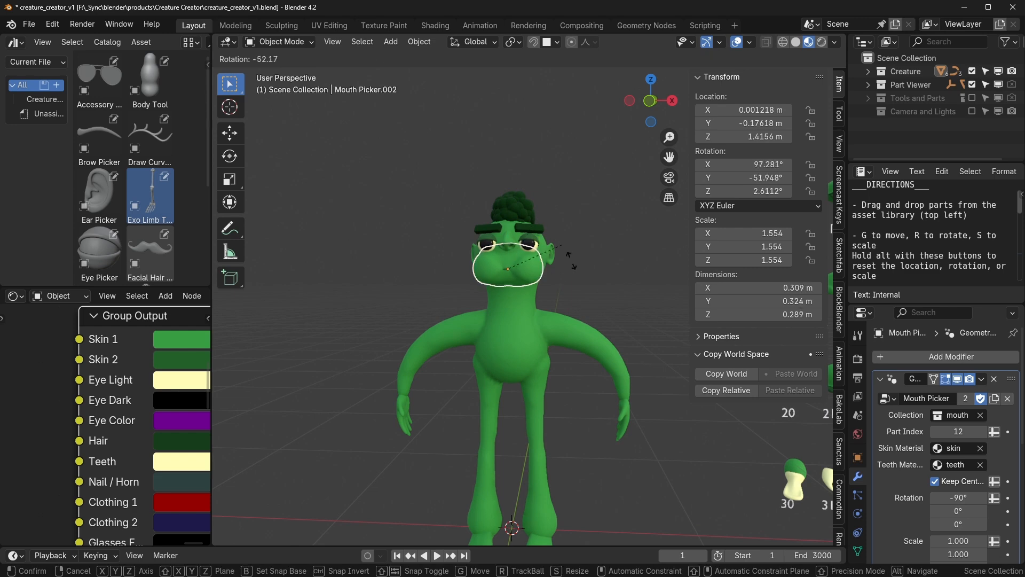
# Step: Try moving, rotating and scaling the creature's arms
pyautogui.click(580, 331)
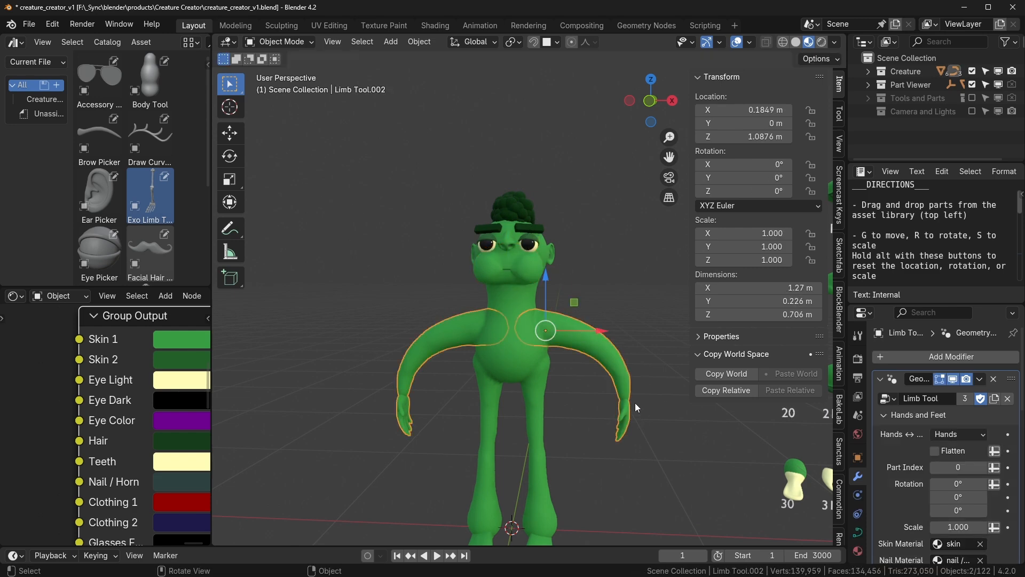
pyautogui.press('g')
pyautogui.rightClick(614, 420)
pyautogui.press('r')
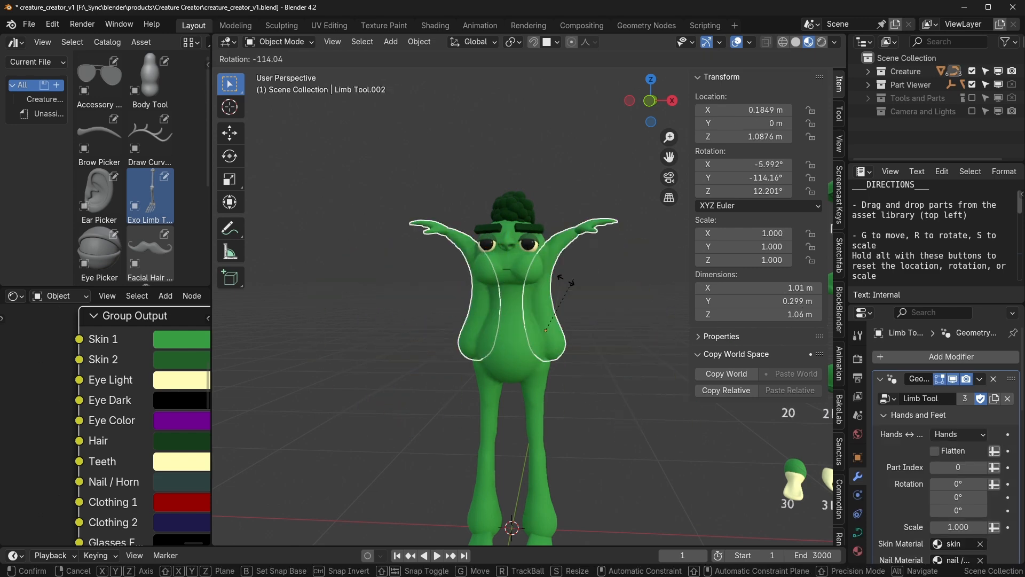
pyautogui.rightClick(602, 399)
pyautogui.press('s')
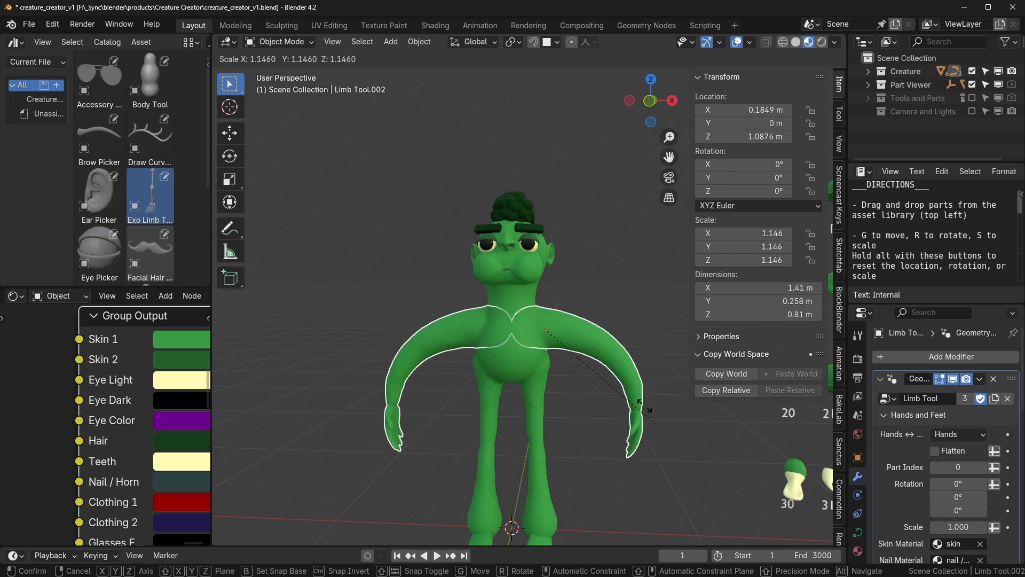
pyautogui.rightClick(645, 374)
# Step: Read the directions on resetting transforms and try clearing the arms' location
pyautogui.scroll(-1, 956, 226)
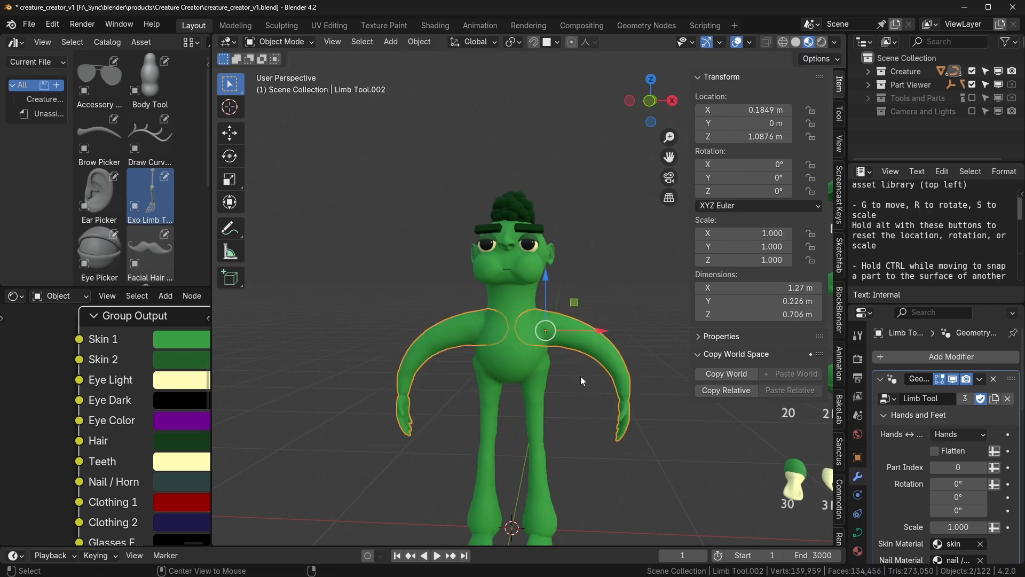
pyautogui.hotkey('alt', 'g')
pyautogui.press('g')
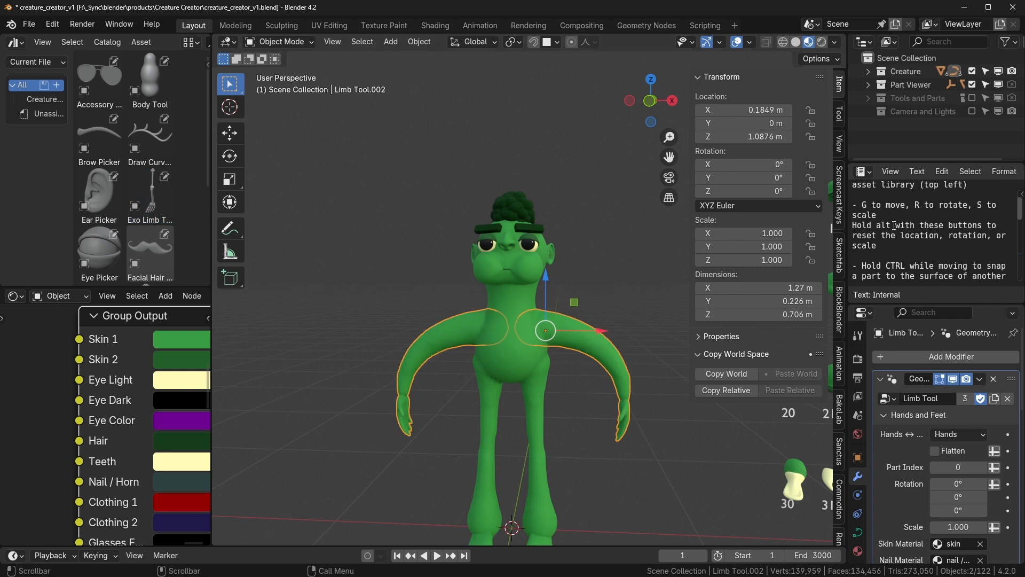
pyautogui.keyDown('ctrl'); pyautogui.click(540, 323); pyautogui.keyUp('ctrl')
pyautogui.scroll(2, 537, 325)
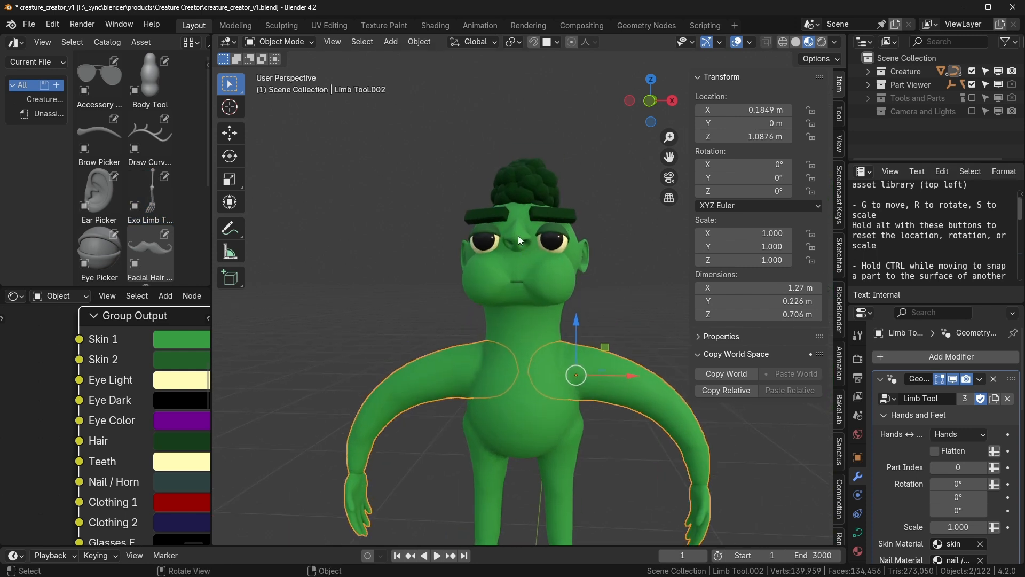
# Step: Try moving the ears freely, then snapping them to the surface of the head
pyautogui.click(587, 244)
pyautogui.moveTo(623, 294); pyautogui.dragTo(568, 296, button='middle')
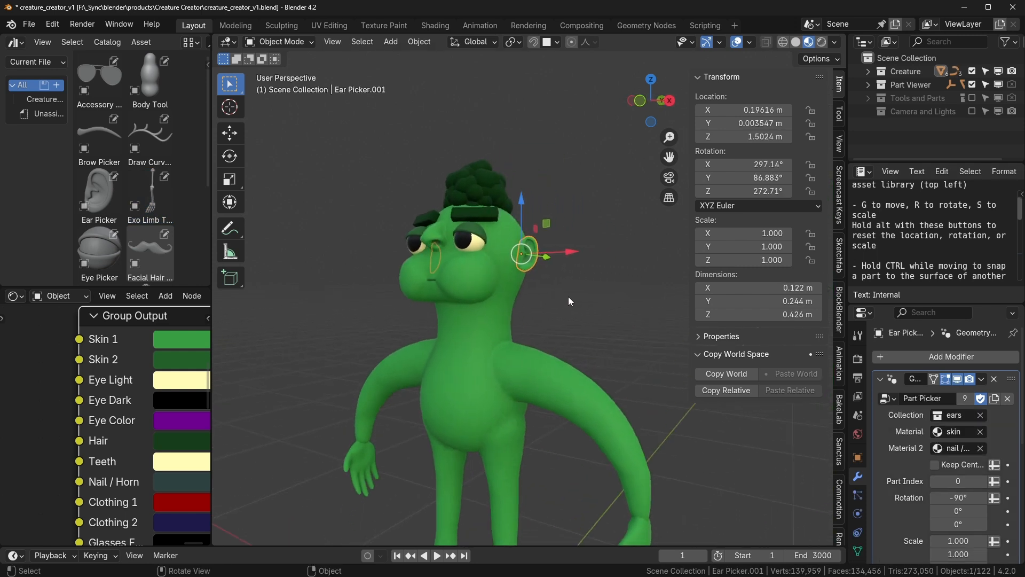
pyautogui.scroll(4, 565, 294)
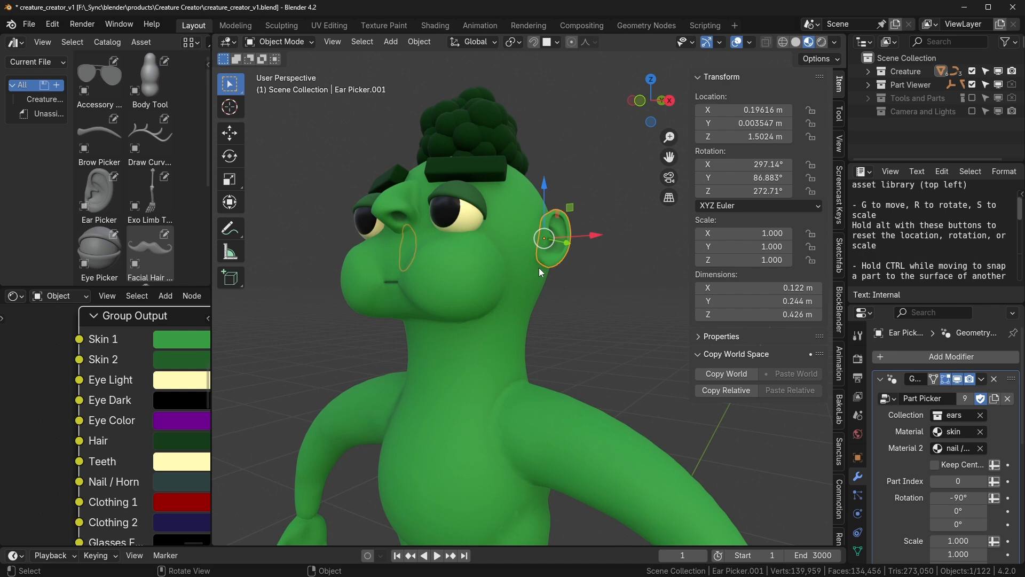
pyautogui.press('g')
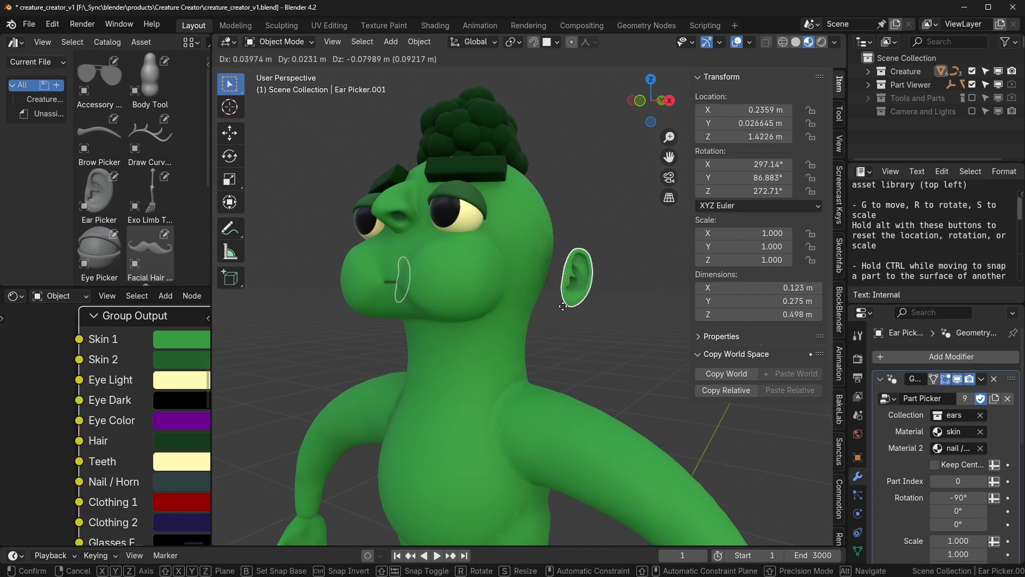
pyautogui.press('ctrl')
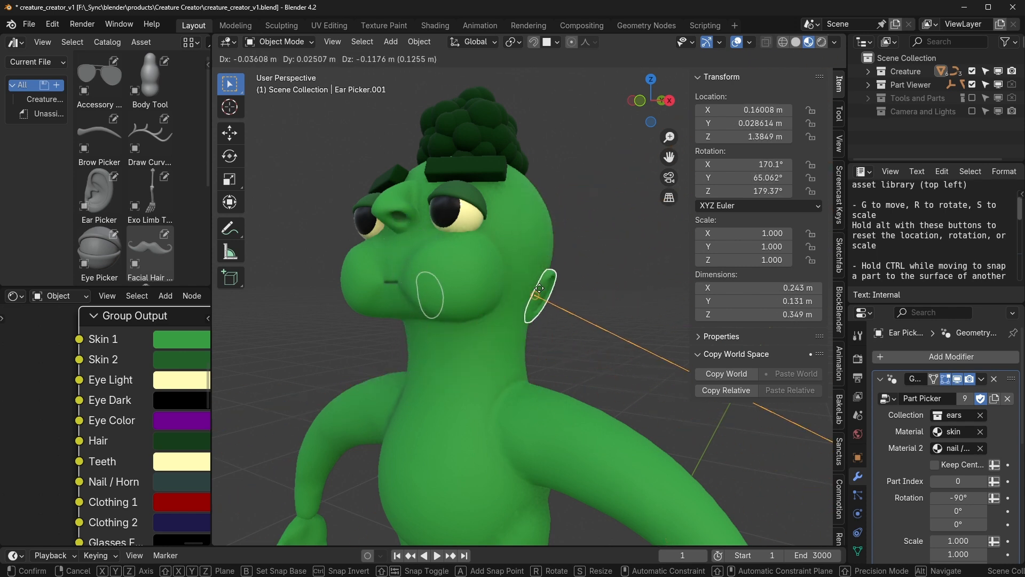
pyautogui.click(545, 239)
# Step: Deselect the ears and examine the viewport's snapping settings
pyautogui.moveTo(553, 342); pyautogui.dragTo(578, 309, button='middle')
pyautogui.click(607, 337)
pyautogui.scroll(-1, 608, 336)
pyautogui.scroll(3, 572, 396)
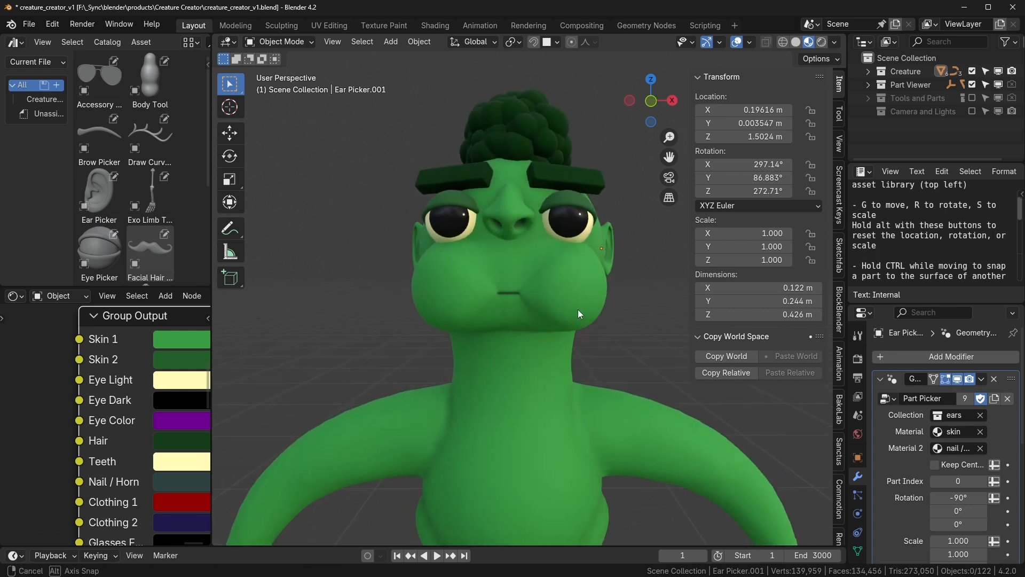
pyautogui.click(557, 42)
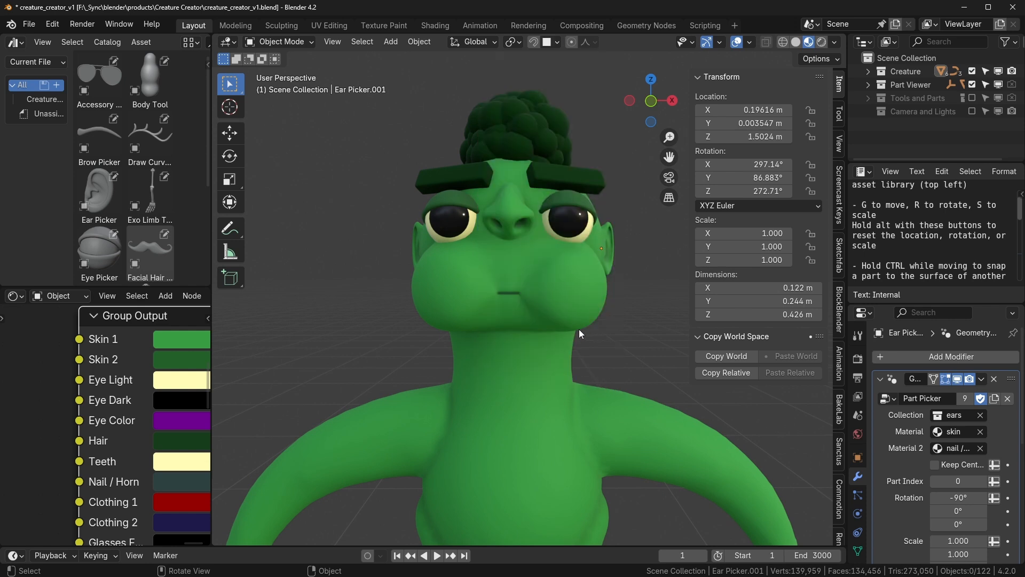
pyautogui.moveTo(579, 329); pyautogui.dragTo(575, 353, button='middle')
# Step: Try snapping the ears onto the side of the head and the neck, then try moving them without snapping
pyautogui.click(573, 252)
pyautogui.press('g')
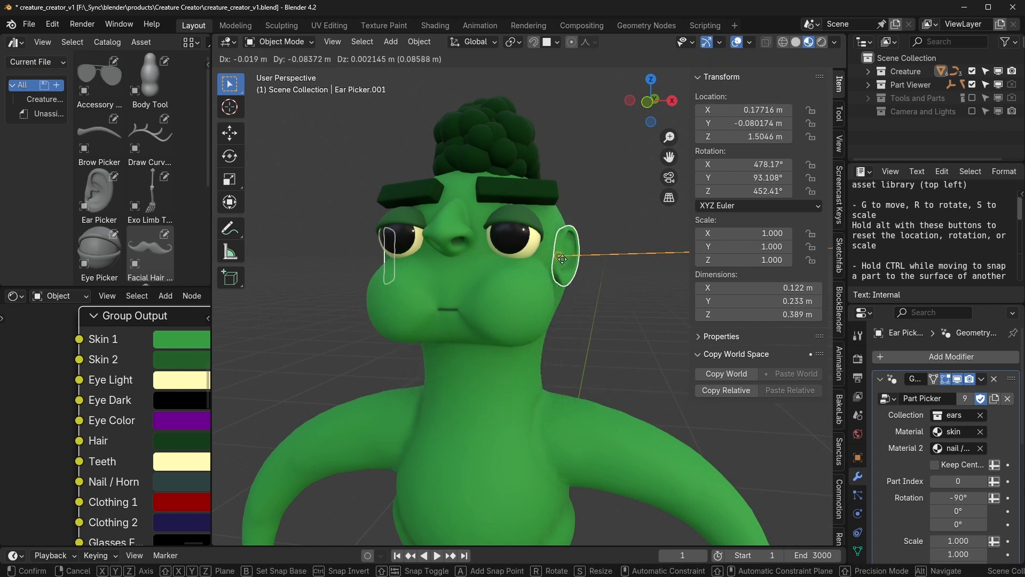
pyautogui.click(564, 272)
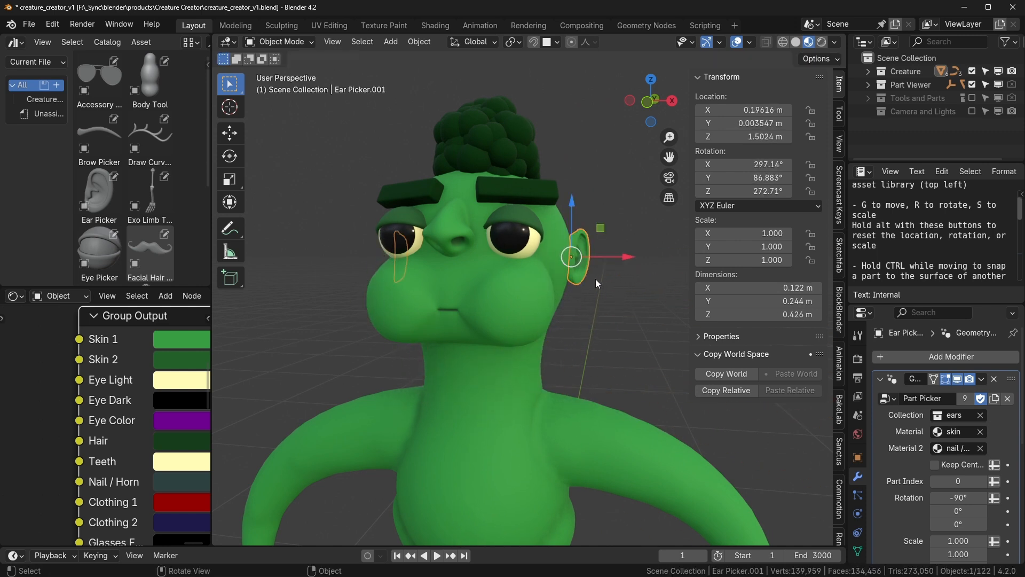
pyautogui.press('g')
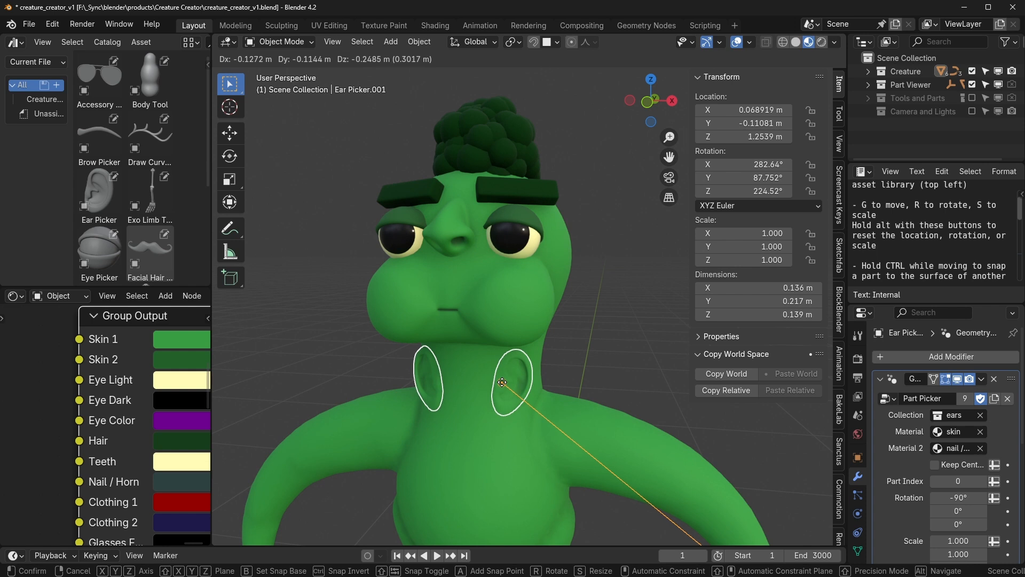
pyautogui.click(502, 382)
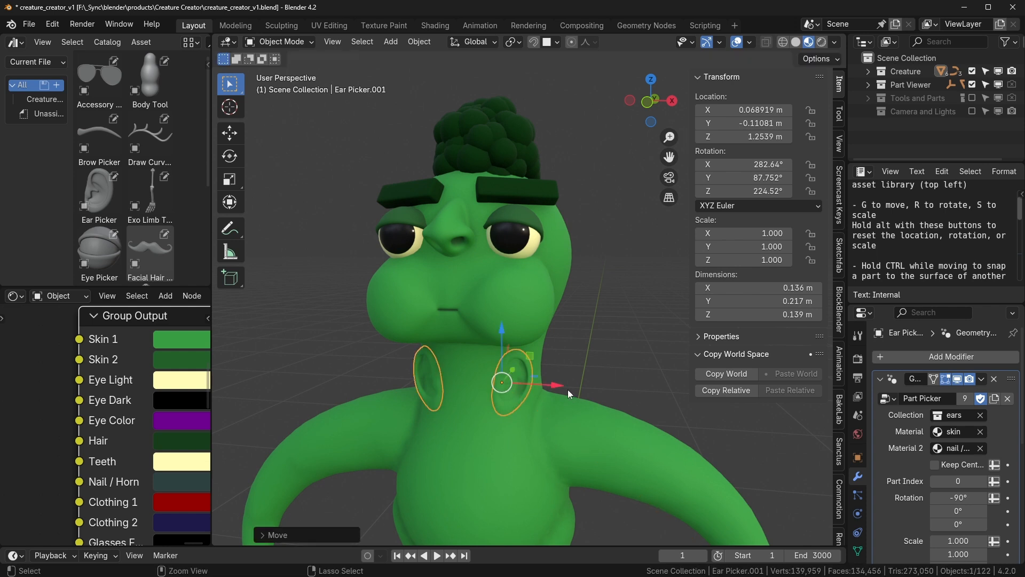
pyautogui.press('g')
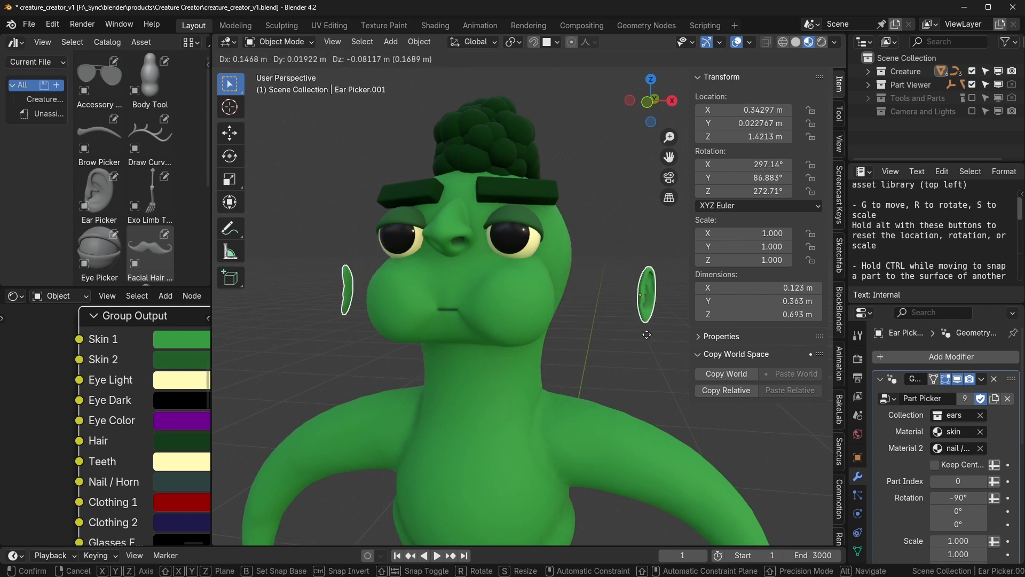
pyautogui.rightClick(645, 334)
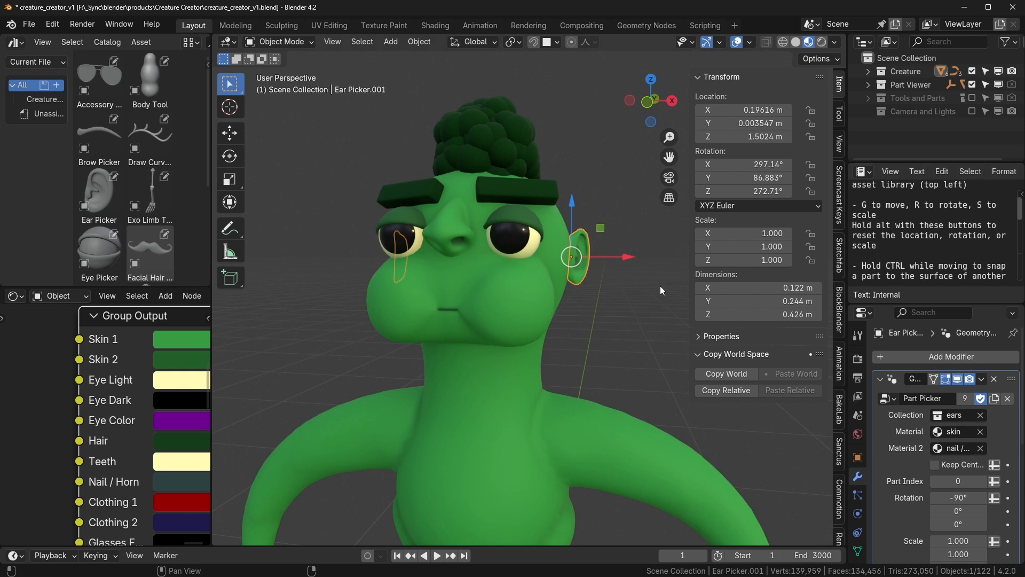
# Step: Return to the top of the directions and hide the viewport's transform sidebar
pyautogui.scroll(1, 938, 256)
pyautogui.scroll(-3, 566, 315)
pyautogui.moveTo(571, 320); pyautogui.dragTo(554, 305, button='middle')
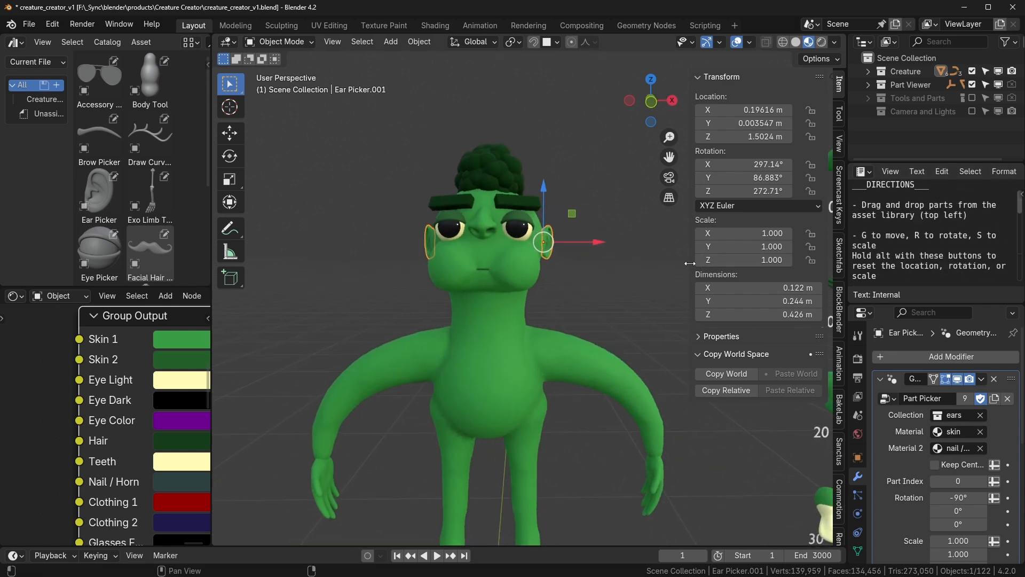
pyautogui.press('n')
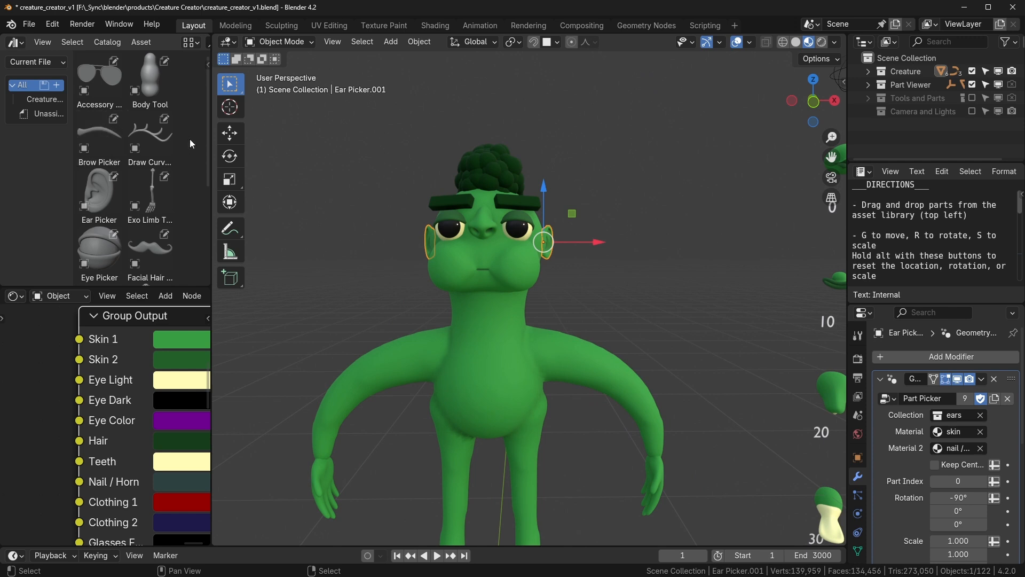
# Step: Select the creature's mouth, nose and eyes in turn to examine their modifier settings
pyautogui.moveTo(644, 319); pyautogui.dragTo(613, 327, button='middle')
pyautogui.click(516, 271)
pyautogui.moveTo(551, 307); pyautogui.dragTo(587, 317, button='middle')
pyautogui.scroll(1, 560, 305)
pyautogui.click(521, 218)
pyautogui.click(576, 229)
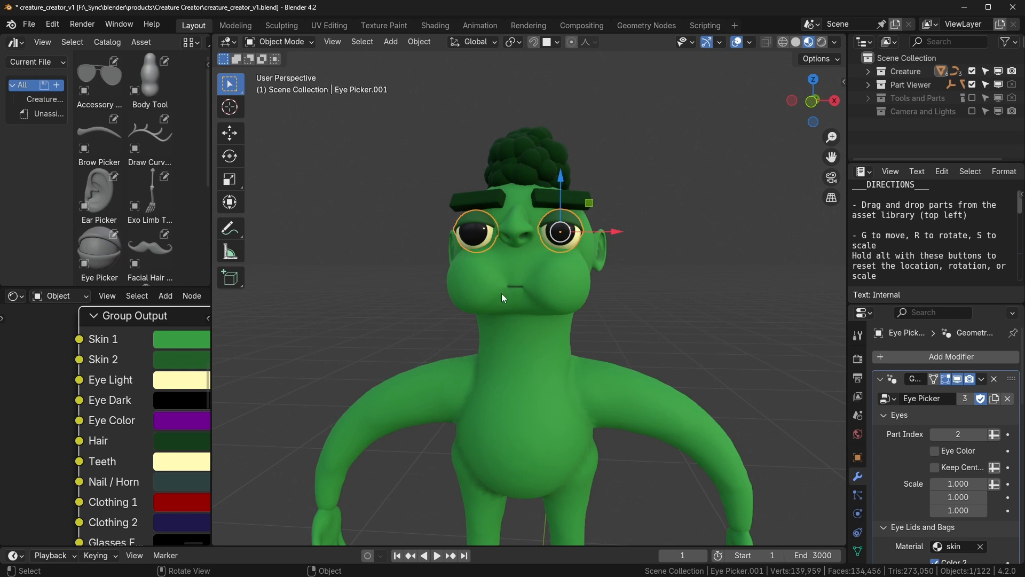
# Step: Enlarge the mouth's modifier settings and try neighbouring mouth shapes by stepping its Part Index, ending on 14
pyautogui.click(560, 293)
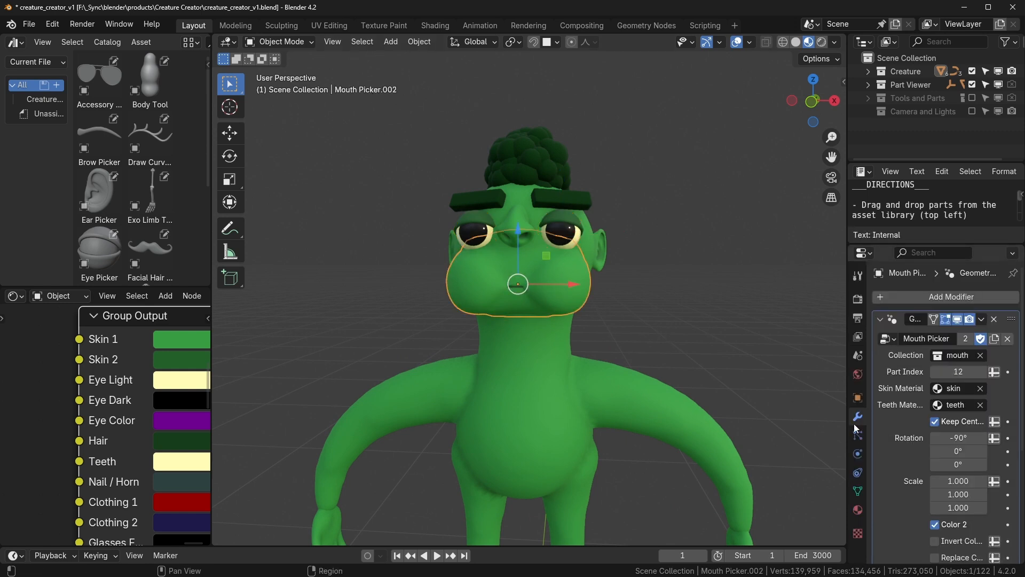
pyautogui.click(982, 372)
pyautogui.click(935, 372)
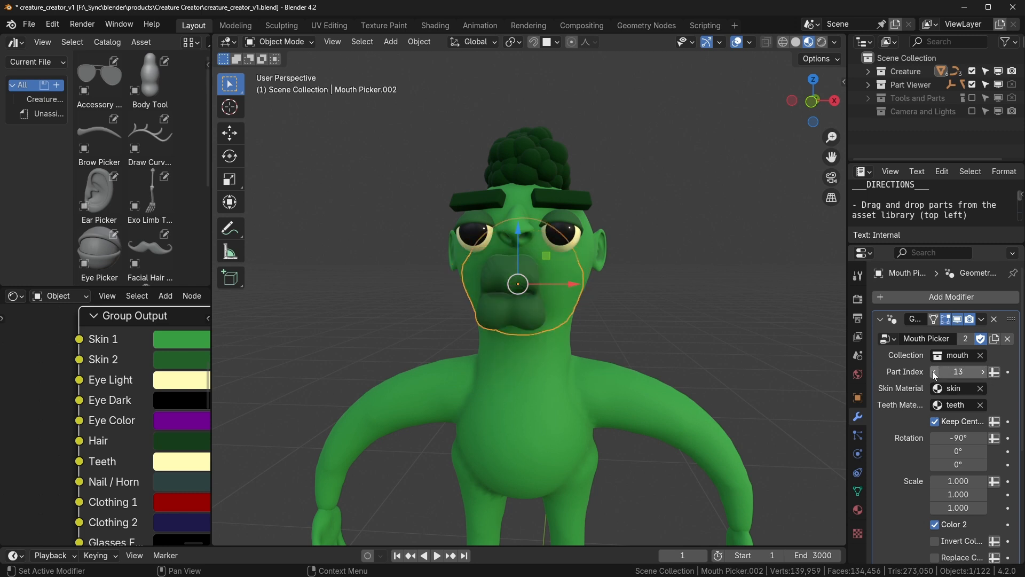
pyautogui.click(935, 371)
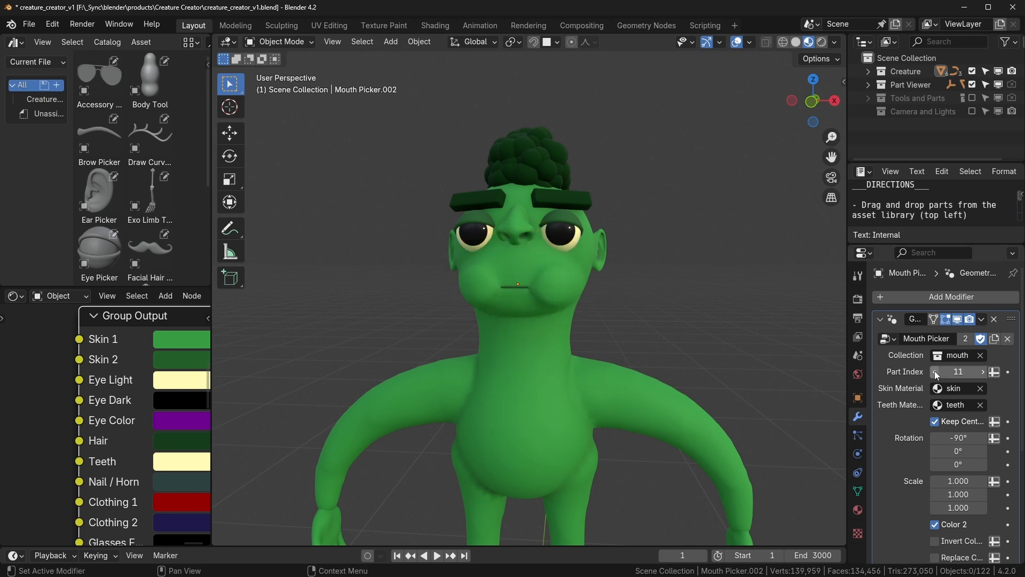
pyautogui.click(934, 371)
pyautogui.click(984, 373)
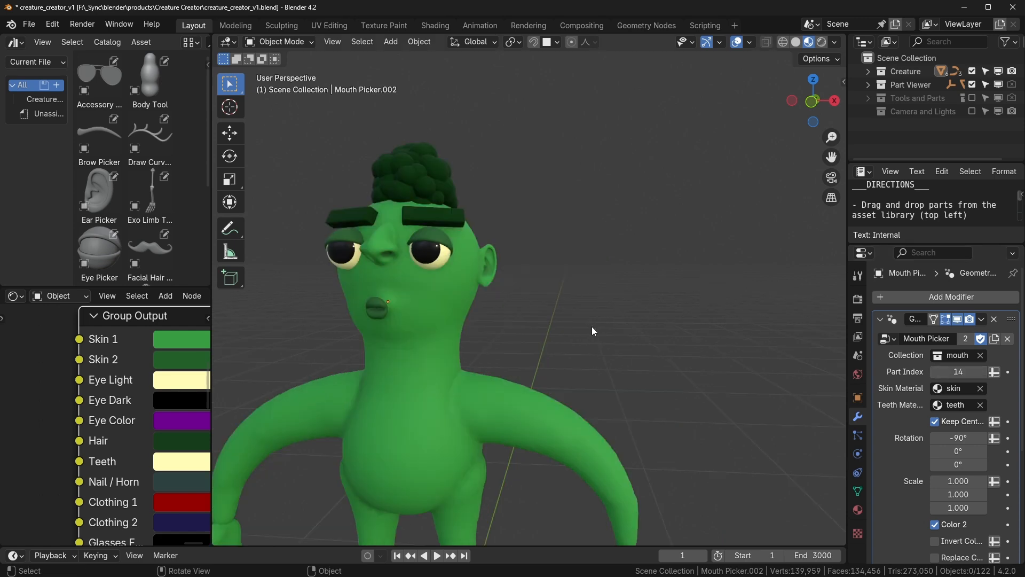
# Step: Consult the numbered mouth gallery, then set the mouth's Part Index to 26 to give the creature a beak
pyautogui.moveTo(591, 326); pyautogui.dragTo(623, 347, button='middle')
pyautogui.scroll(-4, 622, 347)
pyautogui.keyDown('shift'); pyautogui.moveTo(604, 310); pyautogui.dragTo(284, 277, button='middle'); pyautogui.keyUp('shift')
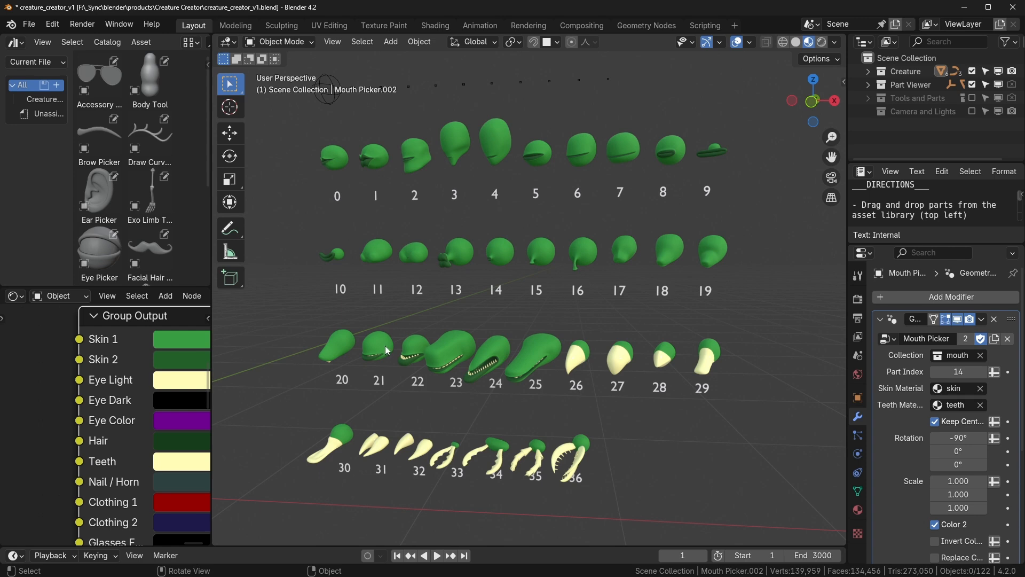
pyautogui.press('KP_Decimal')
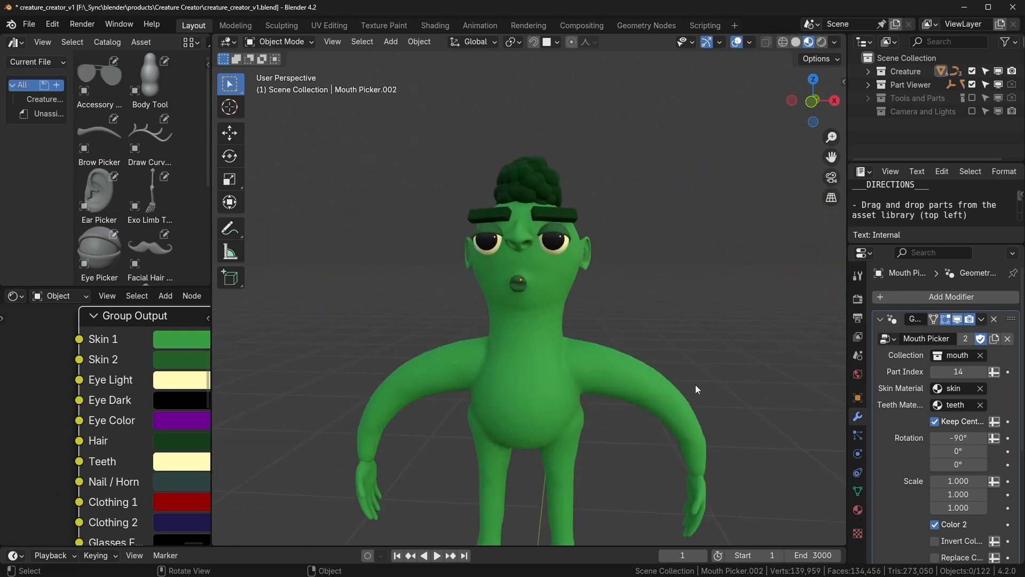
pyautogui.click(957, 372)
pyautogui.write('26')
pyautogui.press('Return')
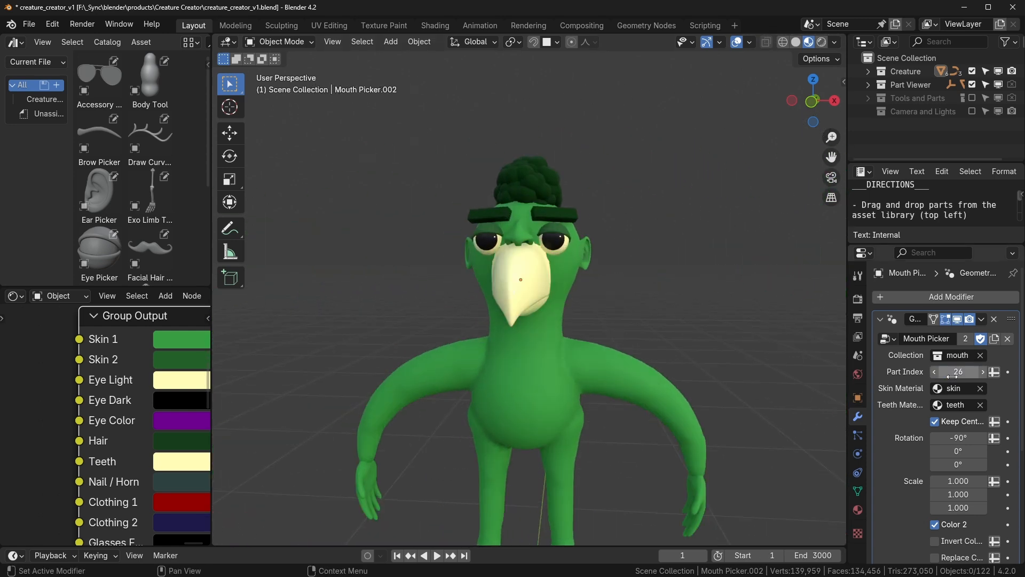
# Step: Review the numbered mouth gallery again, then return to the creature and select its beak
pyautogui.moveTo(616, 294); pyautogui.dragTo(816, 300, button='middle')
pyautogui.scroll(-3, 641, 321)
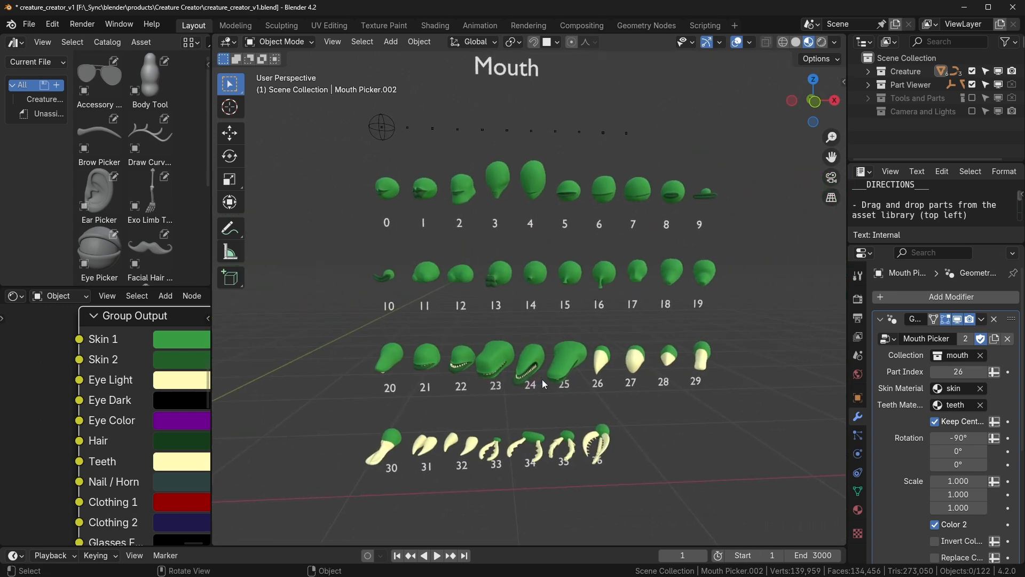
pyautogui.keyDown('shift'); pyautogui.moveTo(438, 354); pyautogui.dragTo(844, 333, button='middle'); pyautogui.keyUp('shift')
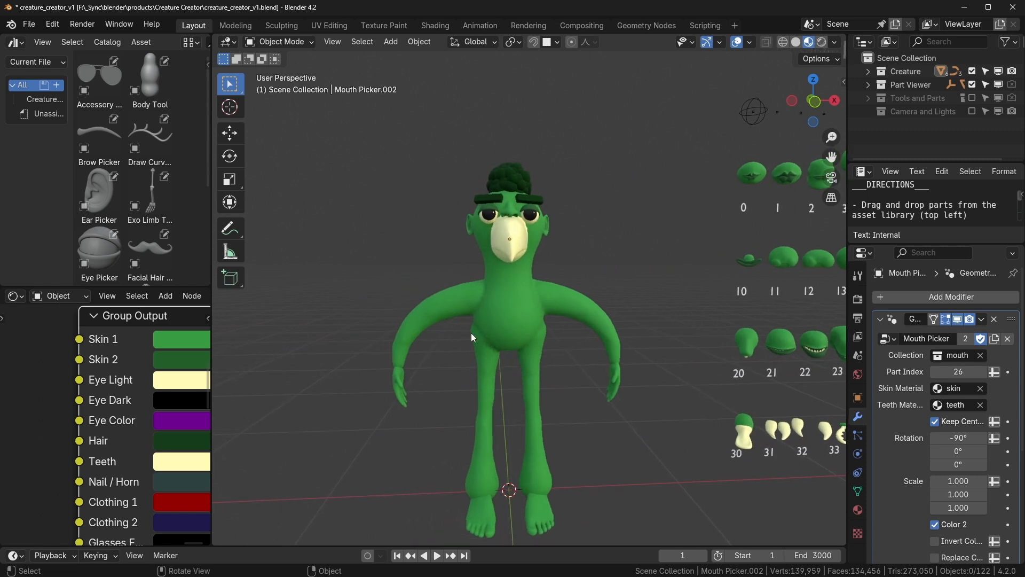
pyautogui.scroll(3, 556, 327)
pyautogui.click(521, 245)
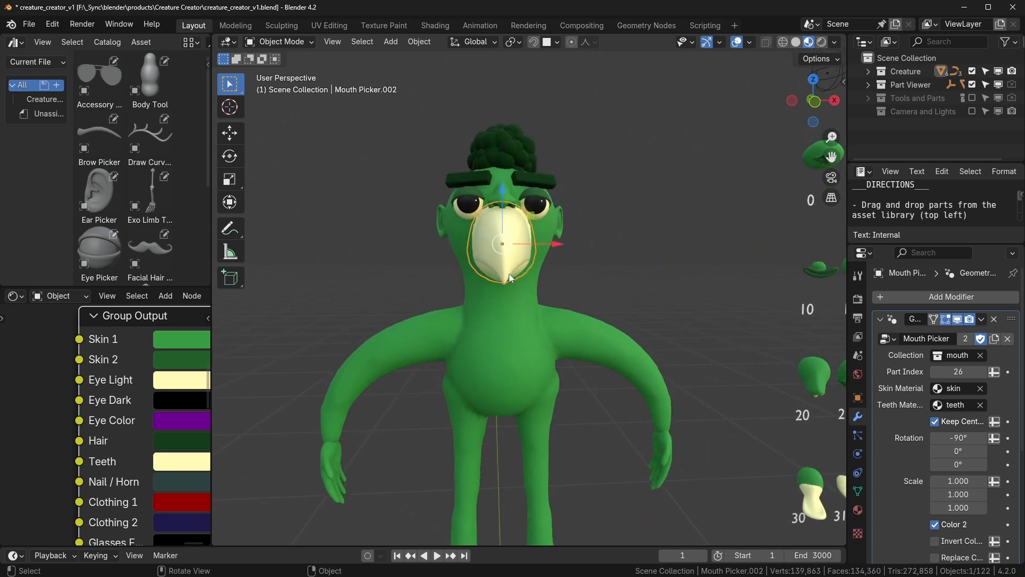
# Step: Duplicate the beak onto the creature's belly and step the copy's Part Index upward to try other mouth shapes
pyautogui.hotkey('shift', 'd')
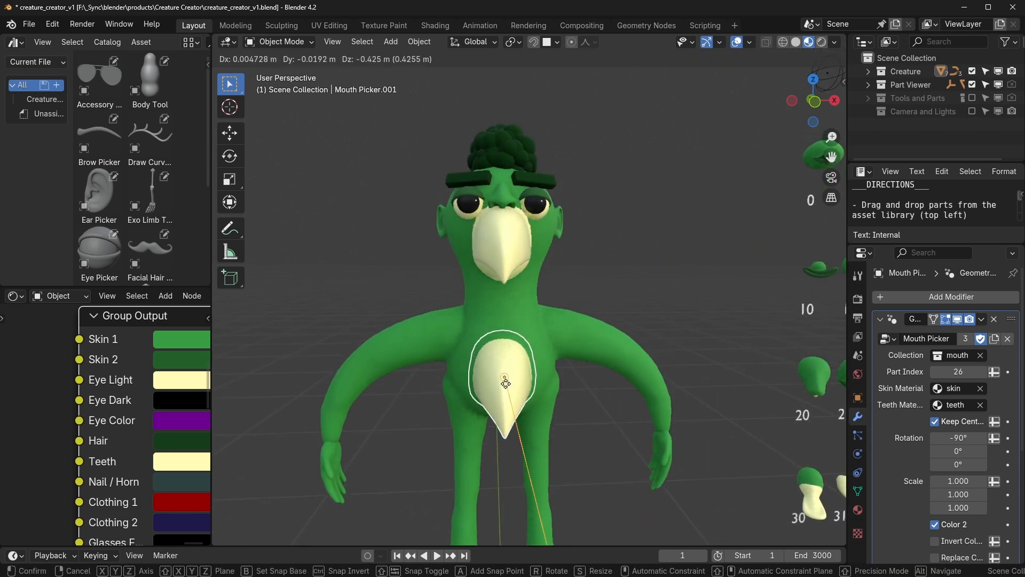
pyautogui.click(497, 351)
pyautogui.moveTo(643, 429); pyautogui.dragTo(655, 416, button='middle')
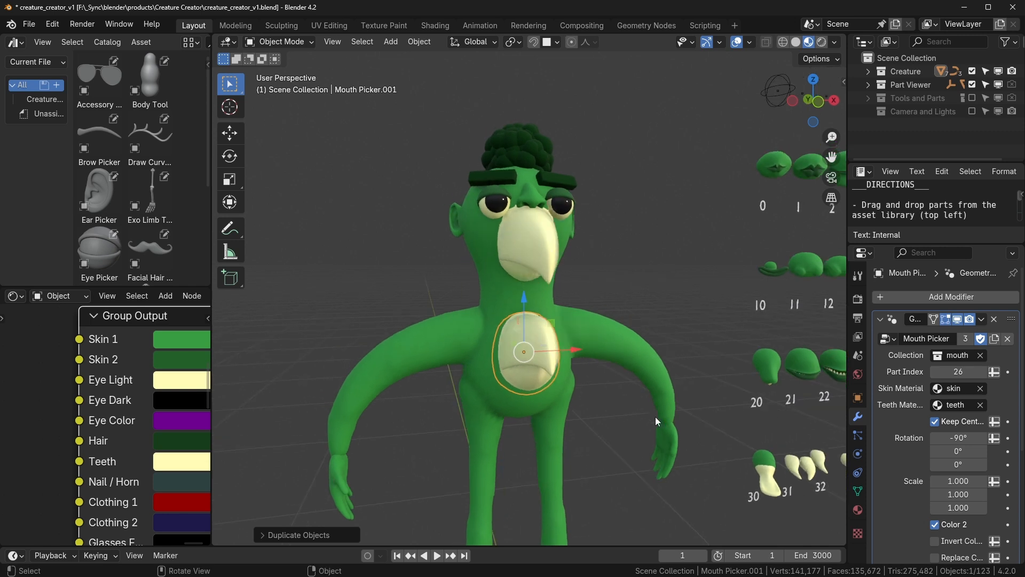
pyautogui.click(984, 371)
pyautogui.click(984, 371)
pyautogui.click(985, 370)
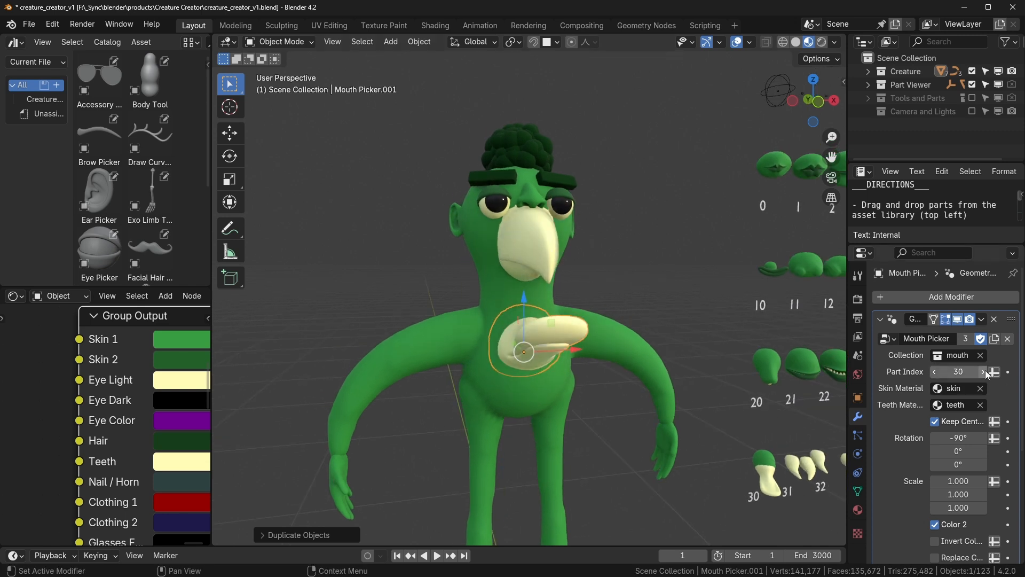
pyautogui.click(985, 371)
# Step: Select the duplicated mouth, continue stepping its Part Index up to 35, and delete the copy
pyautogui.click(604, 345)
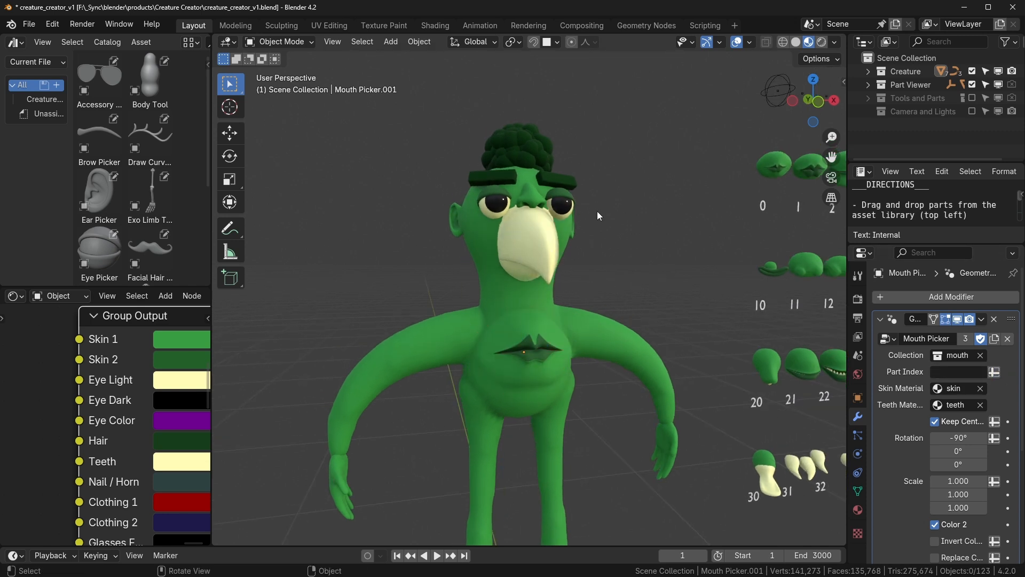
pyautogui.moveTo(663, 345); pyautogui.dragTo(560, 360, button='middle')
pyautogui.click(539, 356)
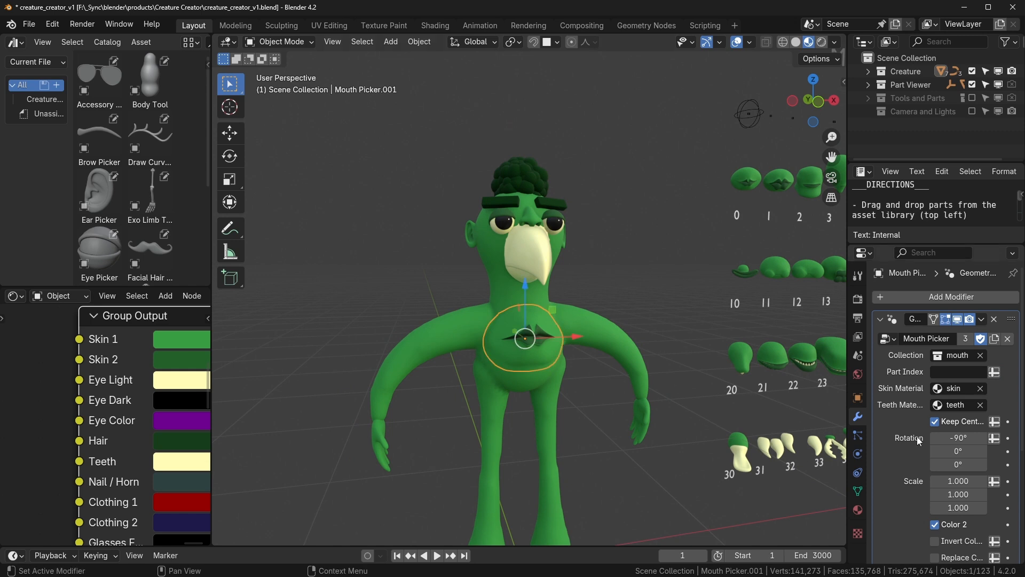
pyautogui.click(986, 371)
pyautogui.click(986, 372)
pyautogui.click(985, 372)
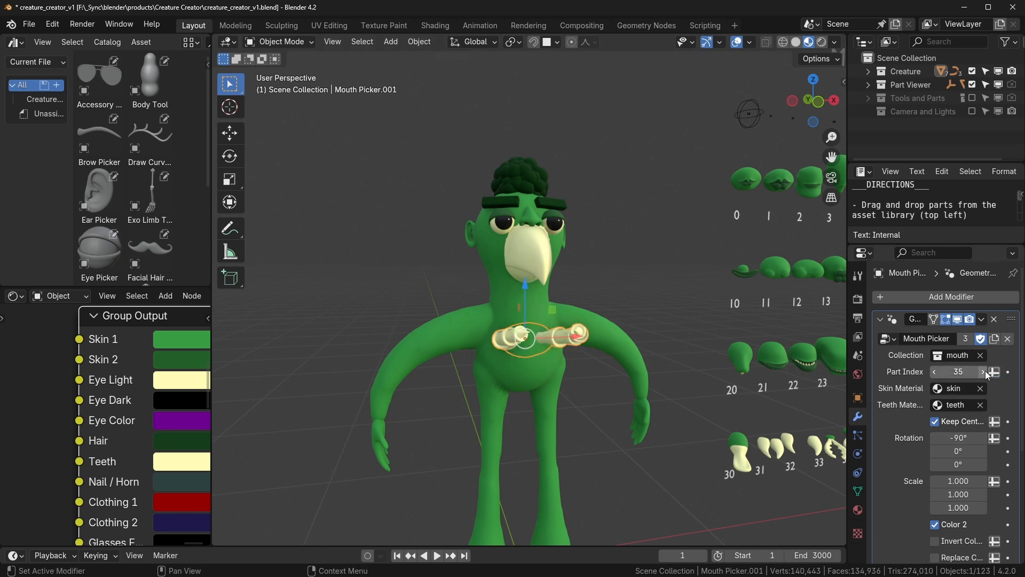
pyautogui.press('x')
pyautogui.click(639, 403)
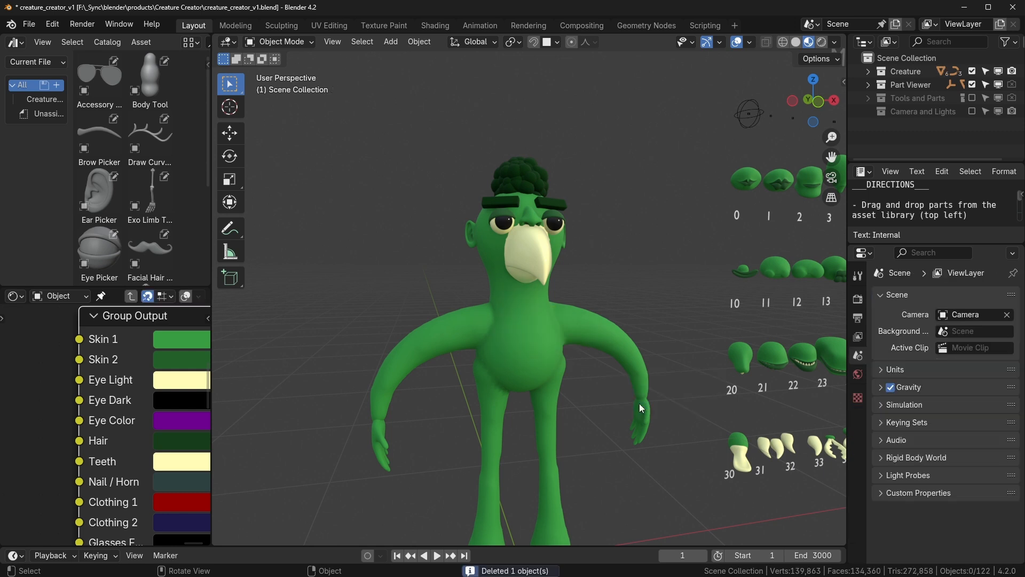
# Step: Swap the creature's beak for other mouths by setting its Part Index to 16 and then to 12
pyautogui.scroll(1, 513, 261)
pyautogui.click(513, 261)
pyautogui.click(930, 372)
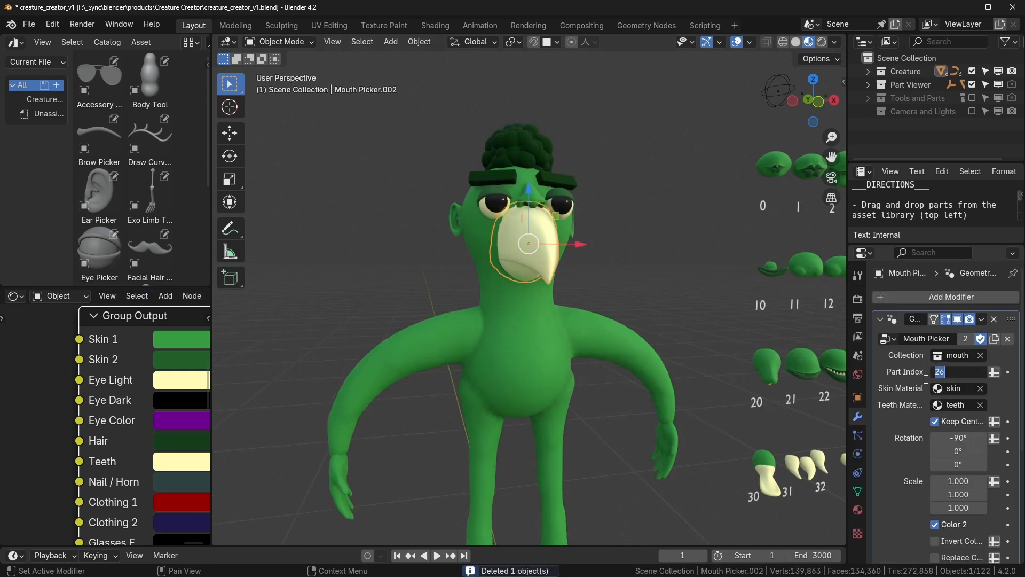
pyautogui.write('16')
pyautogui.press('Return')
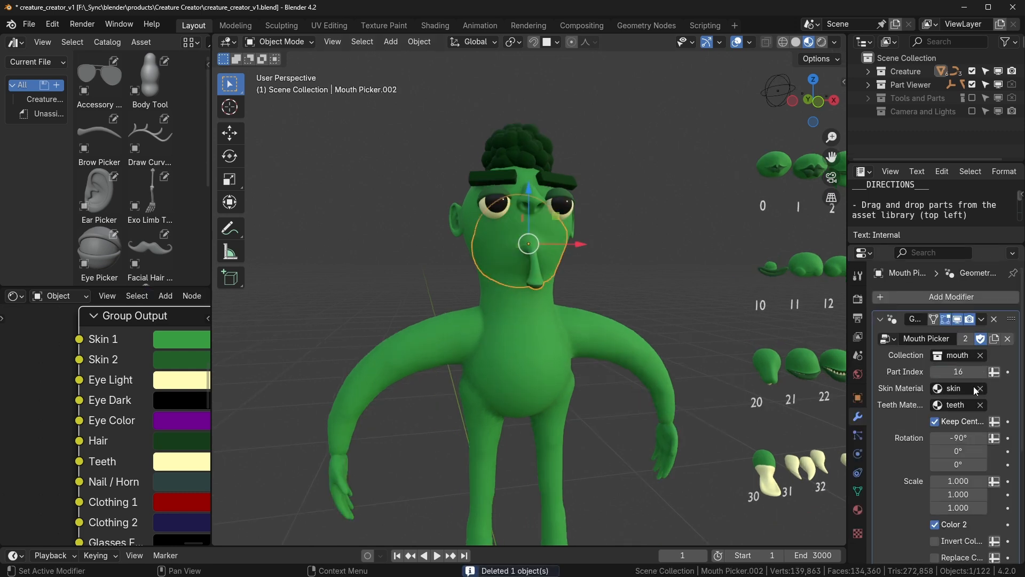
pyautogui.click(939, 374)
pyautogui.write('12')
pyautogui.press('Return')
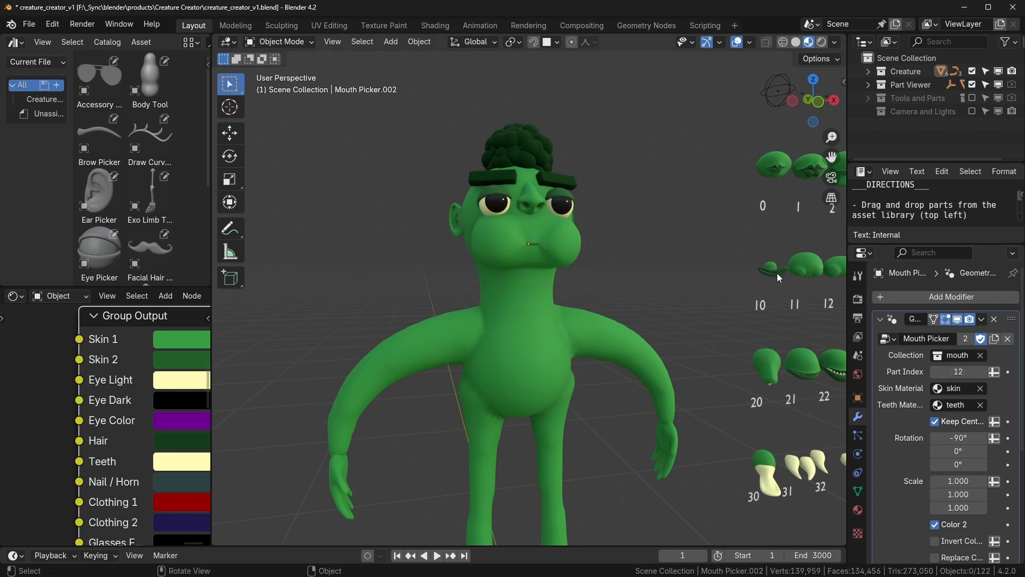
# Step: Try moving the puffy-cheeked mouth sideways and rotating it while Keep Centered is enabled
pyautogui.moveTo(594, 341); pyautogui.dragTo(612, 326, button='middle')
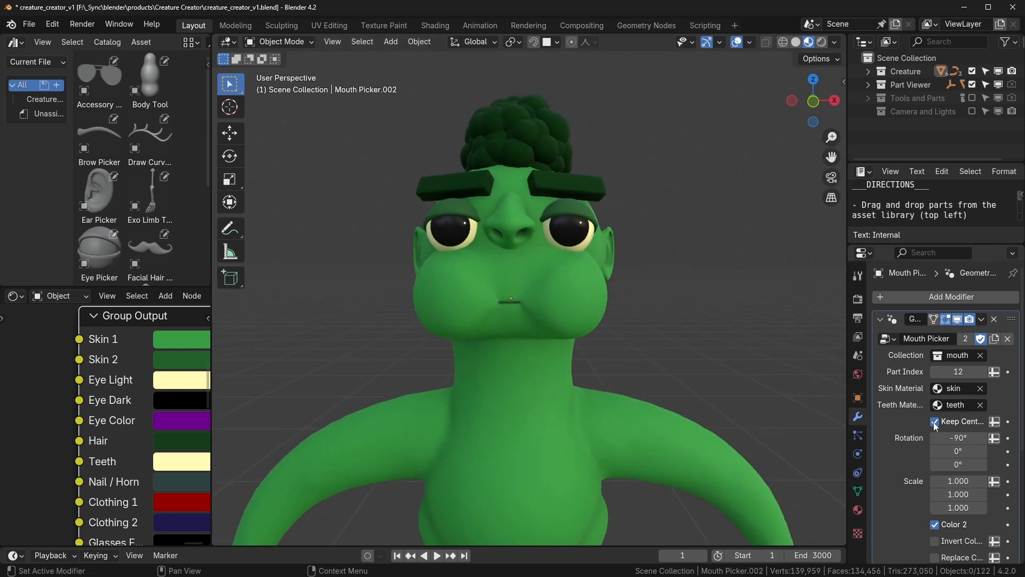
pyautogui.click(558, 293)
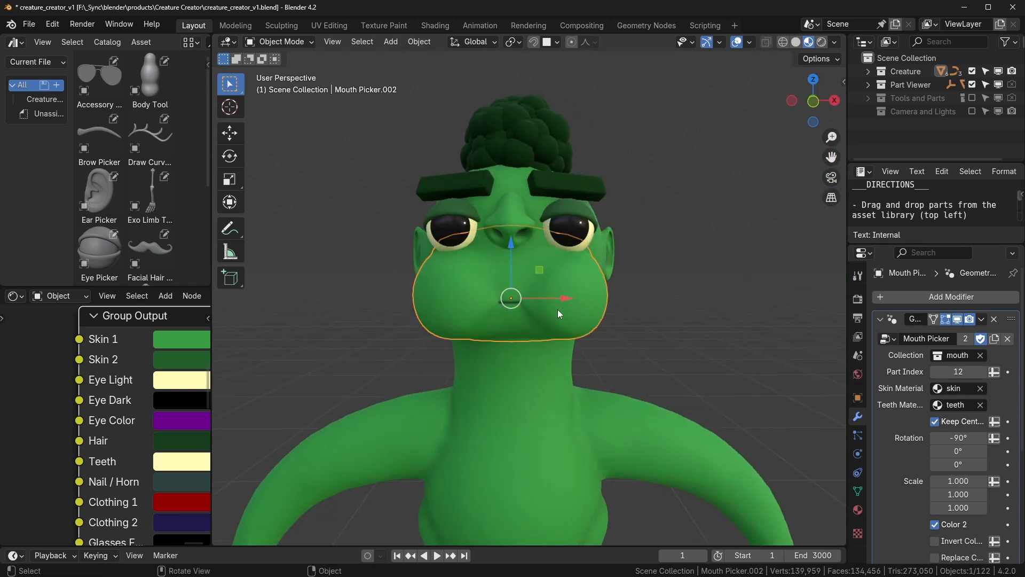
pyautogui.press('g')
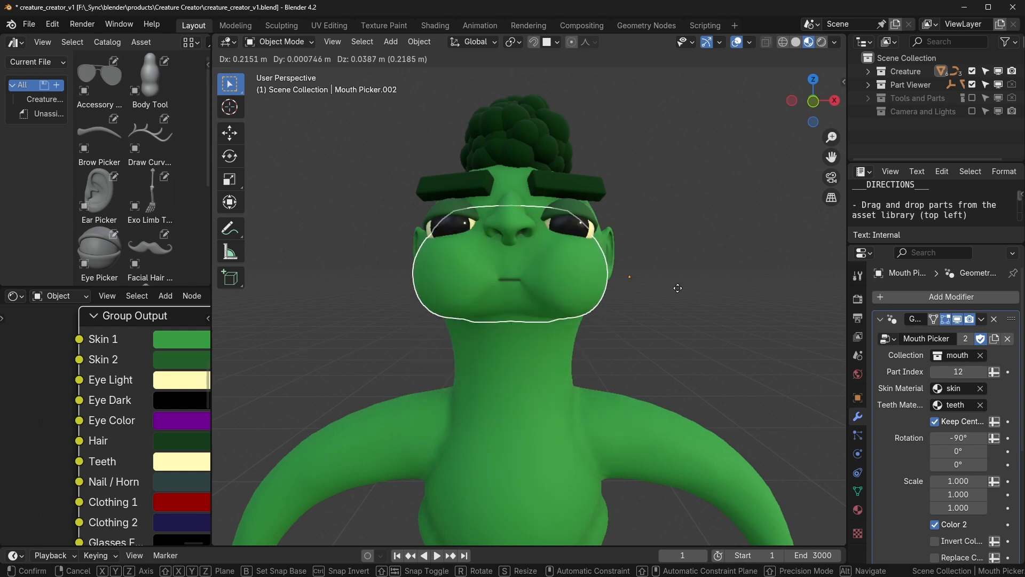
pyautogui.click(595, 302)
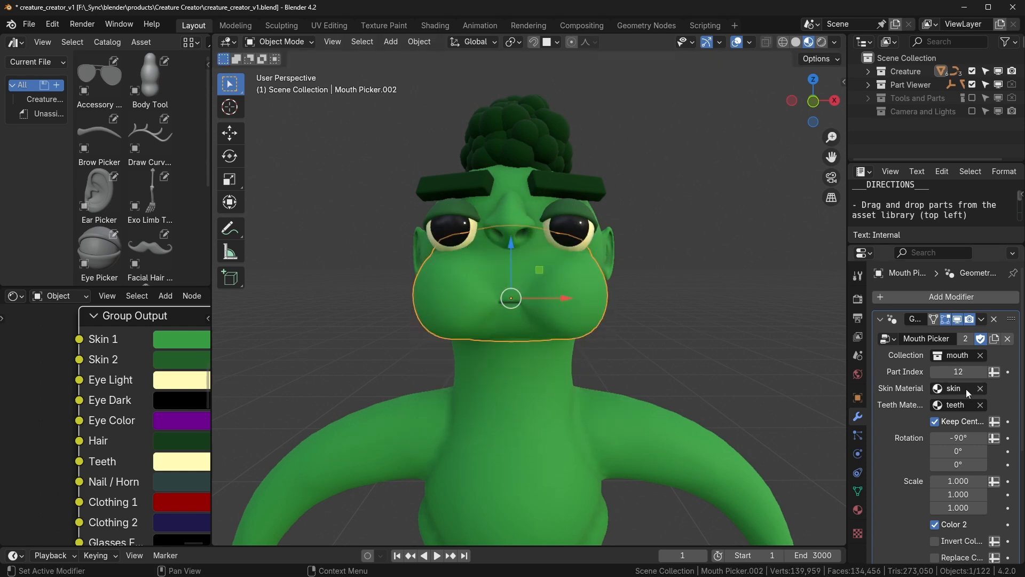
pyautogui.moveTo(597, 299); pyautogui.dragTo(638, 348, button='middle')
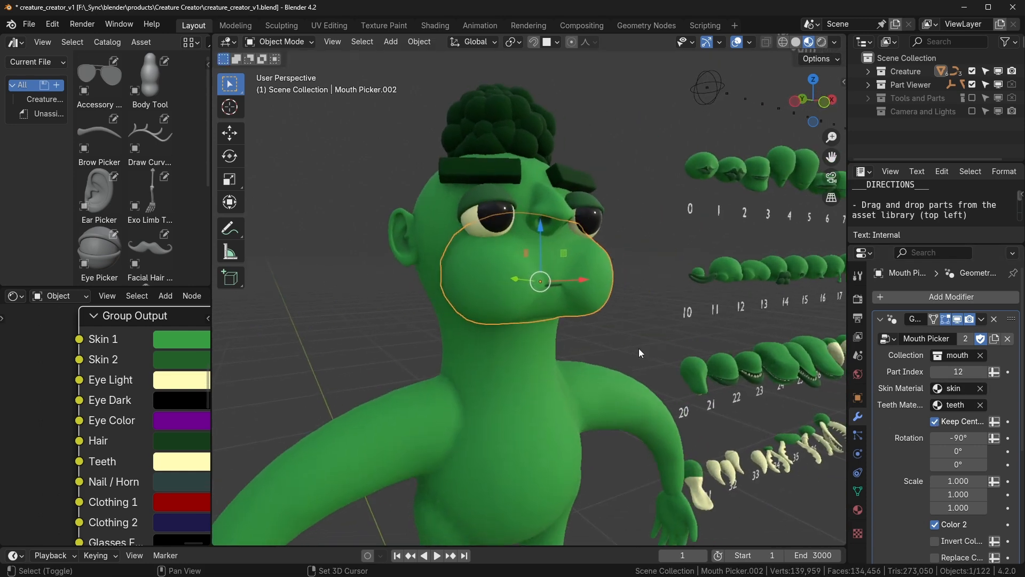
pyautogui.press('r')
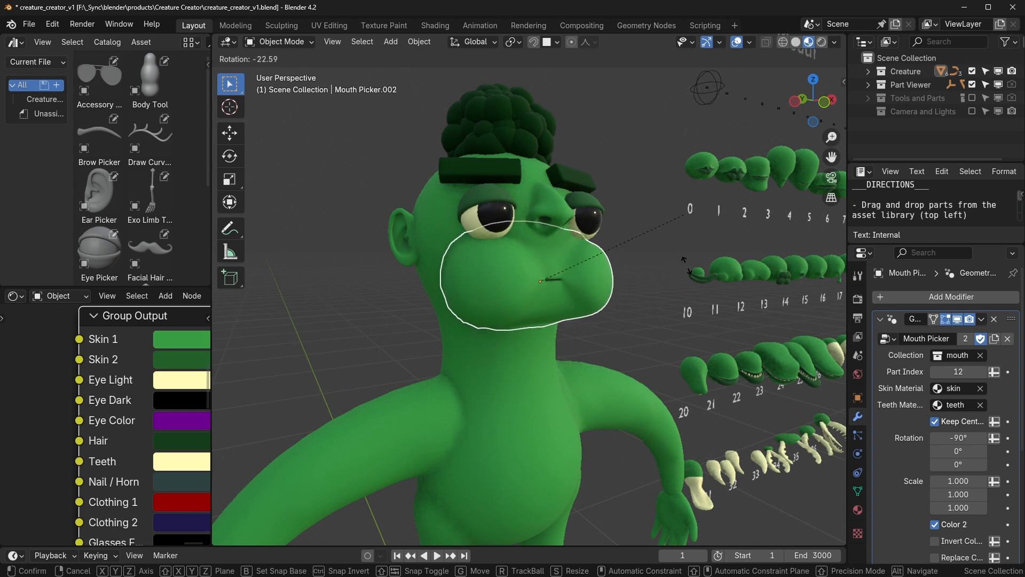
pyautogui.click(680, 287)
pyautogui.moveTo(680, 287)
pyautogui.mouseDown(button='middle')
pyautogui.moveTo(635, 276)
pyautogui.moveTo(675, 265)
pyautogui.moveTo(678, 293)
pyautogui.mouseUp(button='middle')
pyautogui.click(677, 264)
# Step: With Keep Centered disabled for the nose, clear its rotation and reposition it slightly off-centre between the eyes
pyautogui.click(551, 317)
pyautogui.click(511, 217)
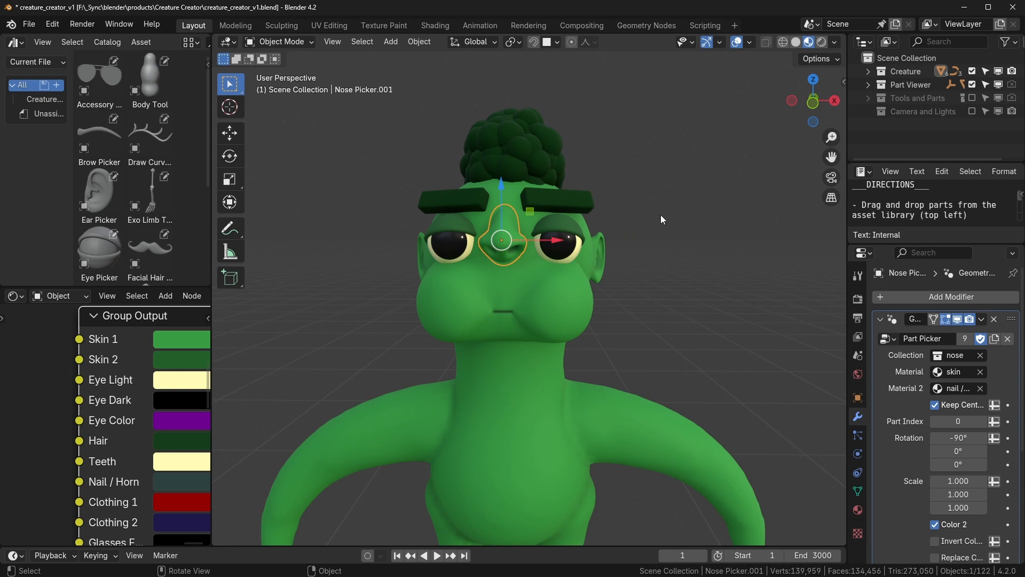
pyautogui.moveTo(664, 289); pyautogui.dragTo(691, 279, button='middle')
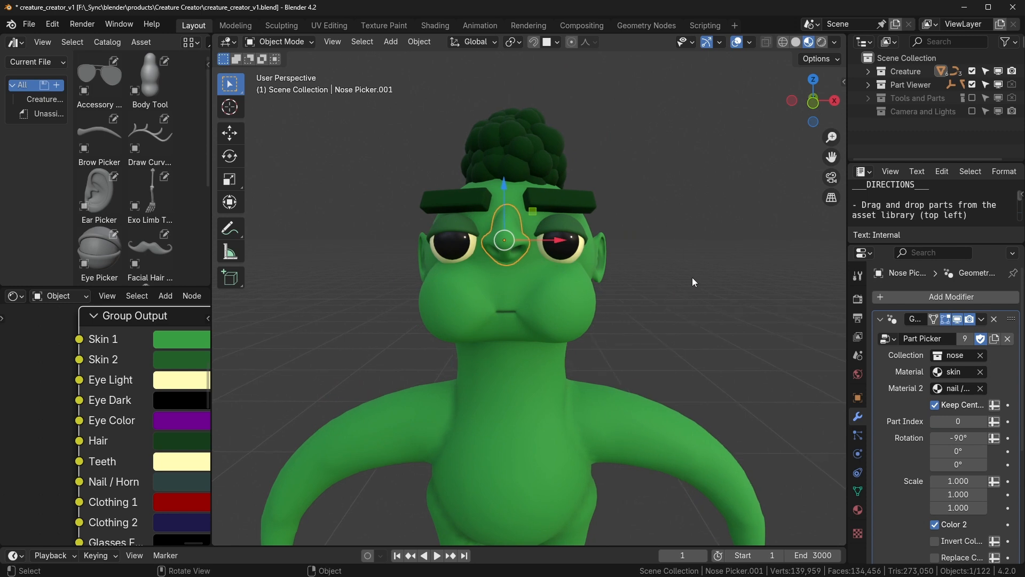
pyautogui.click(935, 404)
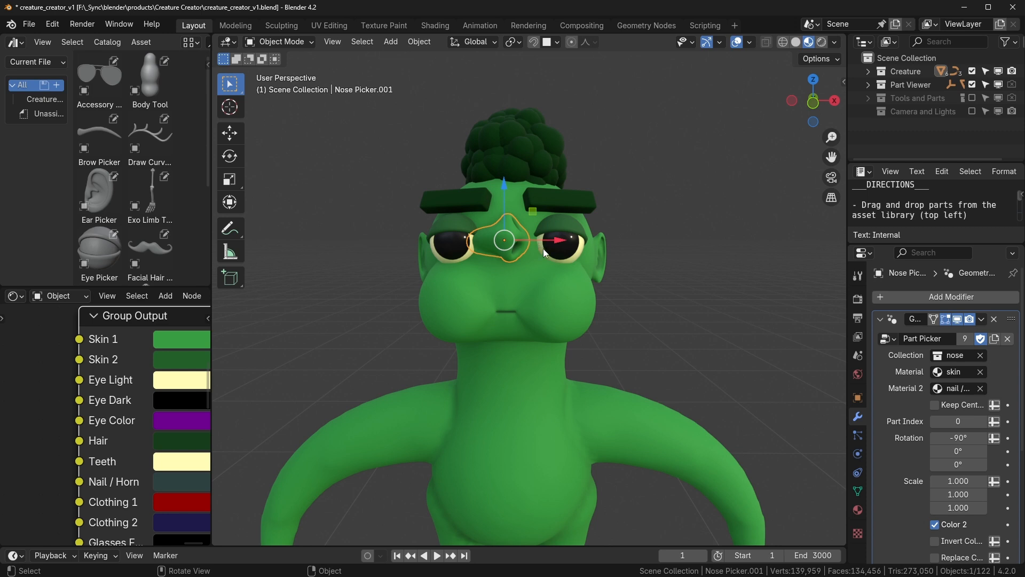
pyautogui.hotkey('alt', 'r')
pyautogui.press('g')
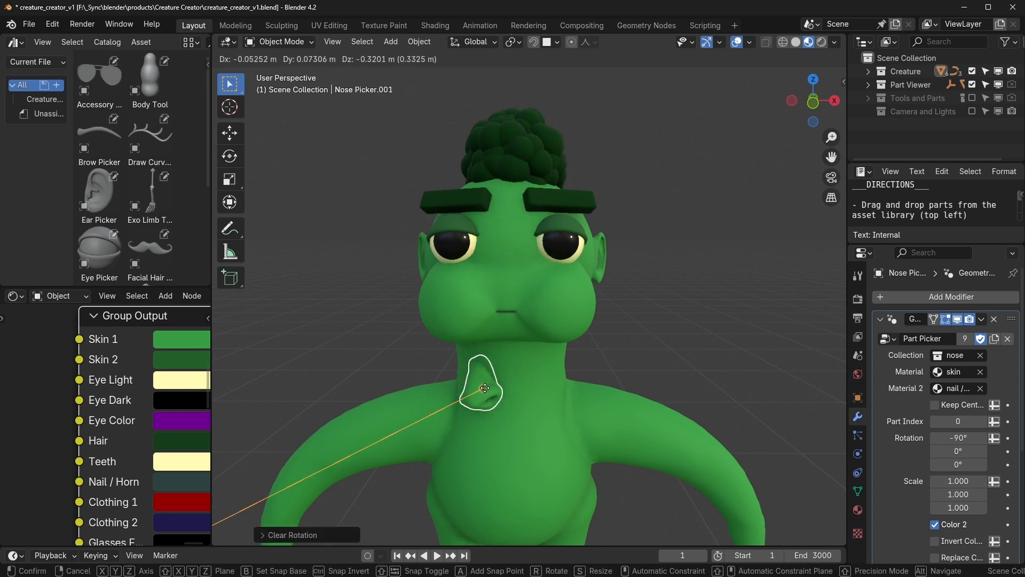
pyautogui.click(514, 240)
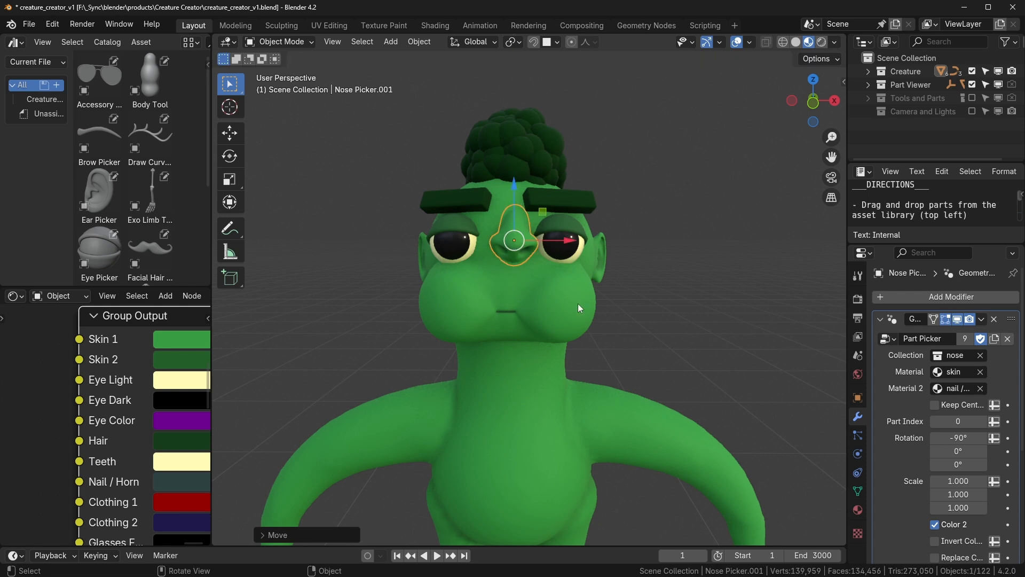
# Step: With Keep Centered disabled for the mouth, move it off-centre and rotate it freely with the trackball rotation
pyautogui.click(579, 309)
pyautogui.click(936, 422)
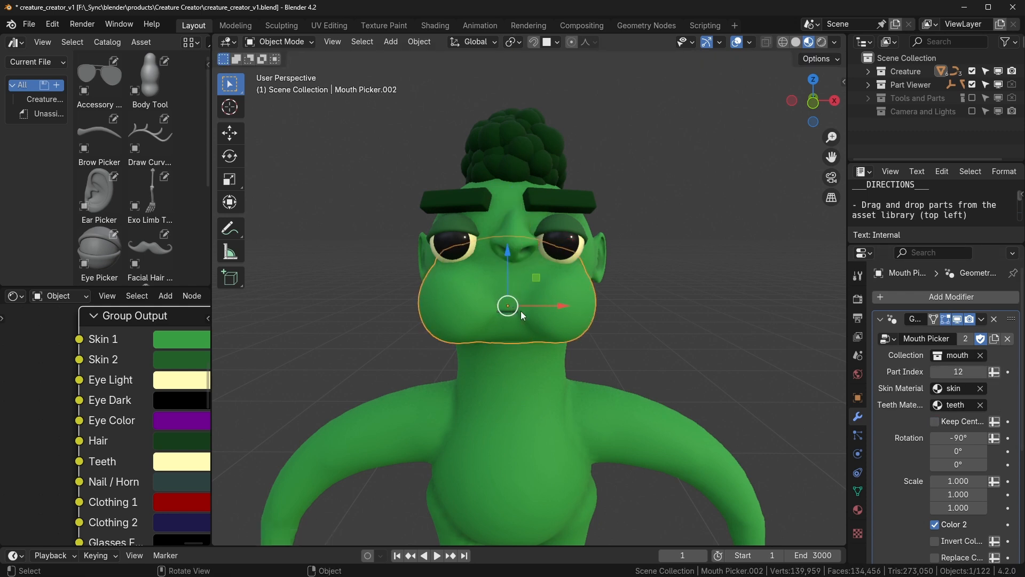
pyautogui.press('g')
pyautogui.click(501, 323)
pyautogui.press('r')
pyautogui.press('r')
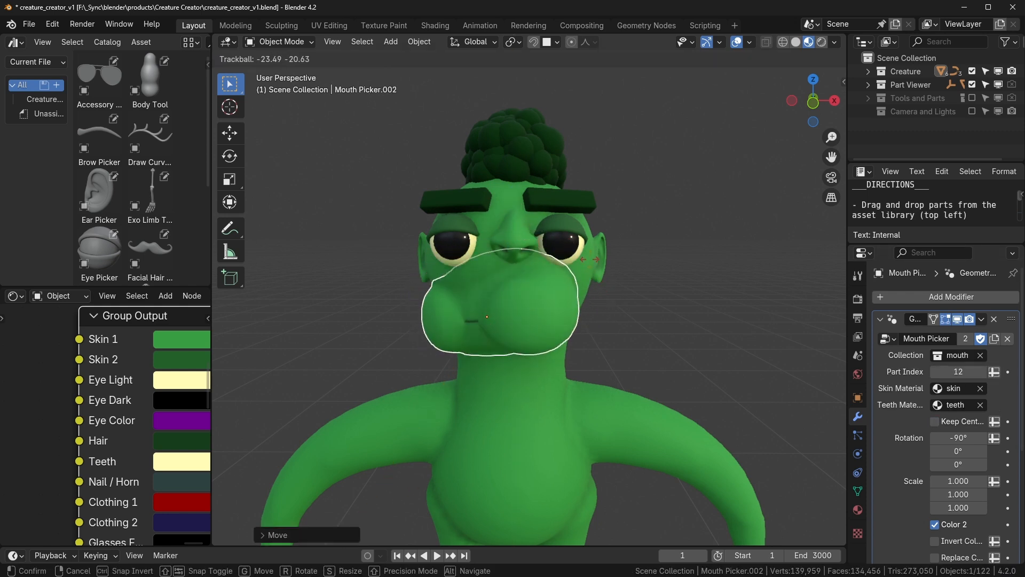
pyautogui.click(616, 358)
pyautogui.moveTo(616, 357); pyautogui.dragTo(710, 335, button='middle')
pyautogui.click(675, 318)
# Step: Undo the moves, rotations and Keep Centered changes made to the mouth and nose
pyautogui.hotkey('ctrl', 'z')
pyautogui.hotkey('ctrl', 'z')
pyautogui.hotkey('ctrl', 'z')
pyautogui.hotkey('ctrl', 'z')
pyautogui.hotkey('ctrl', 'z')
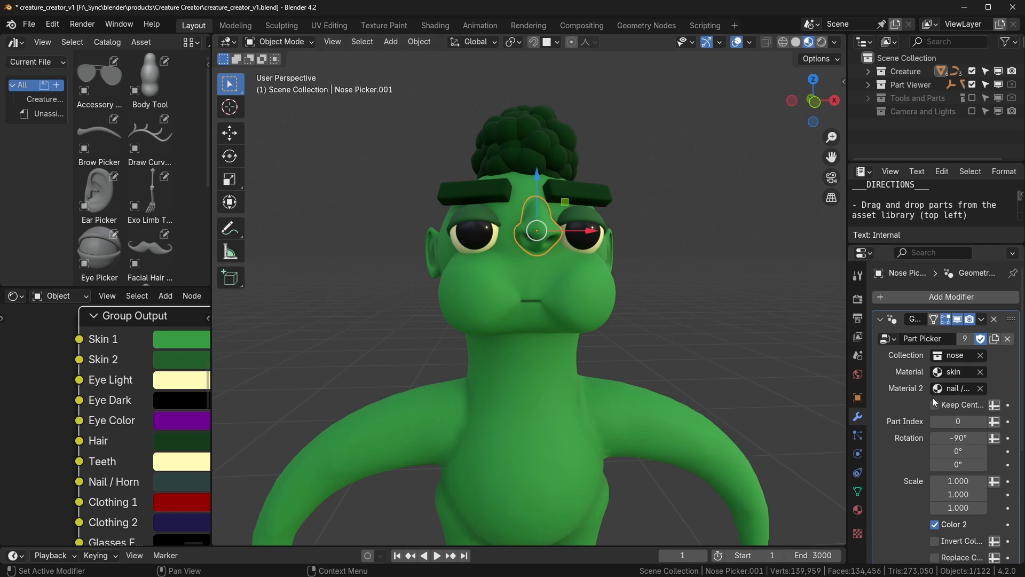
pyautogui.hotkey('ctrl', 'z')
pyautogui.hotkey('ctrl', 'z')
pyautogui.hotkey('ctrl', 'z')
pyautogui.hotkey('ctrl', 'z')
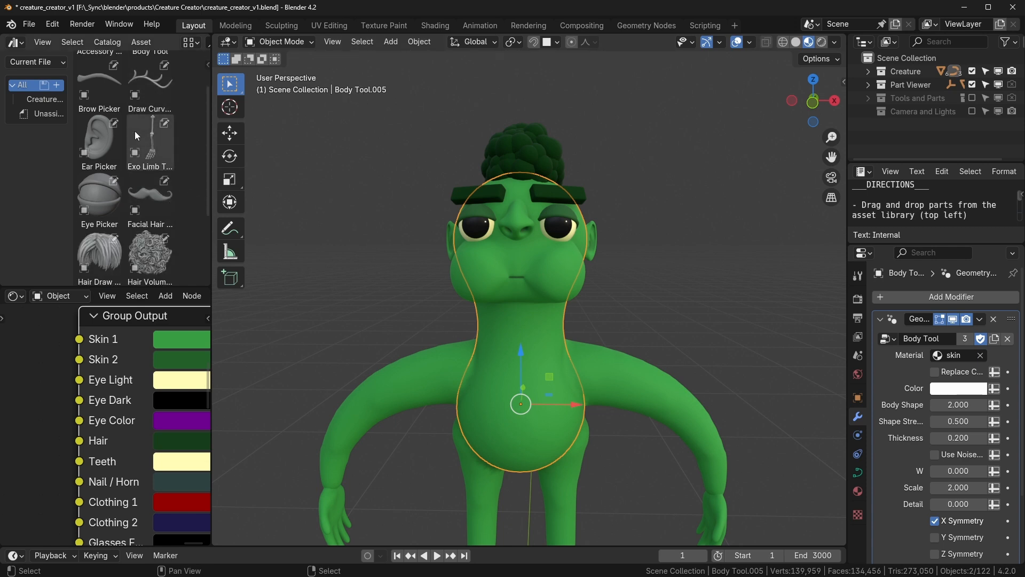
# Step: Select the creature's arms, body, legs and hair in turn to examine each one's modifier settings
pyautogui.click(649, 406)
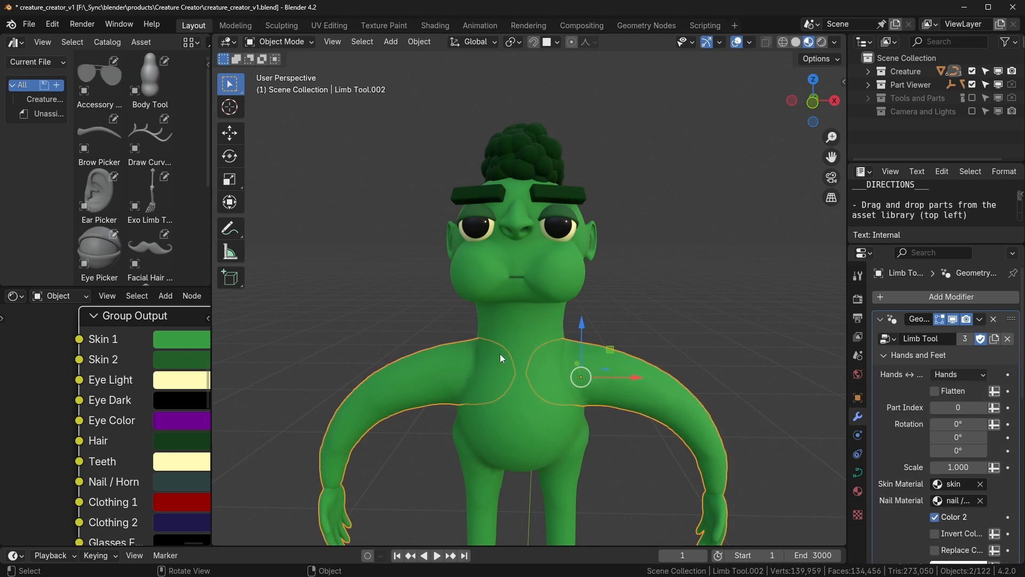
pyautogui.click(508, 323)
pyautogui.moveTo(507, 322); pyautogui.dragTo(537, 339, button='middle')
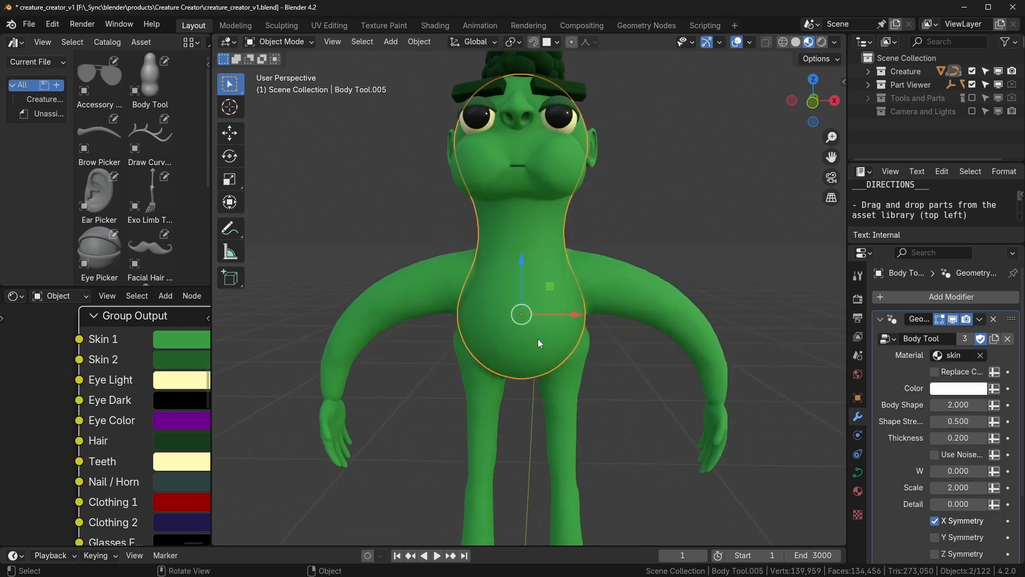
pyautogui.click(636, 300)
pyautogui.moveTo(651, 402); pyautogui.dragTo(569, 365, button='middle')
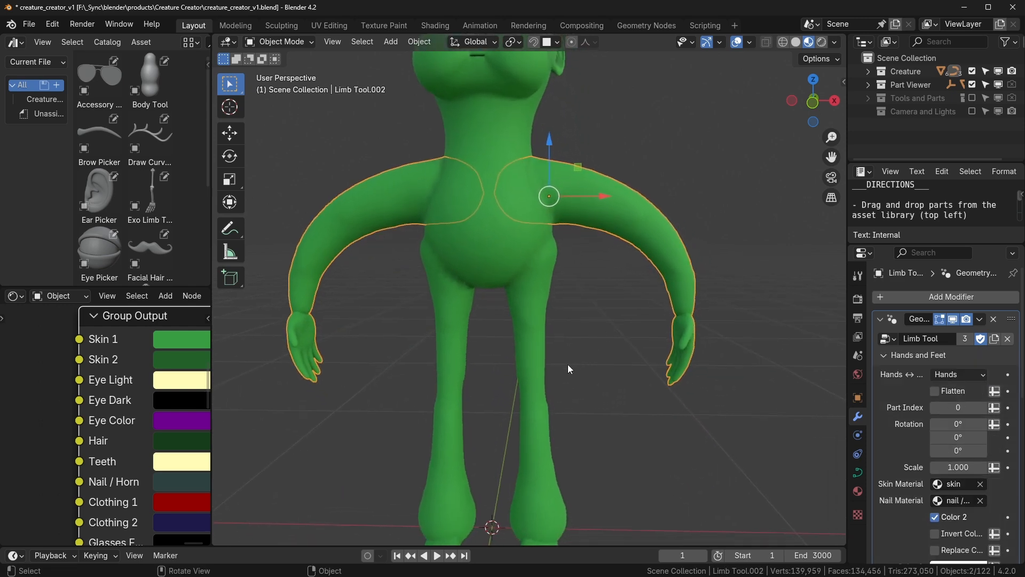
pyautogui.click(540, 385)
pyautogui.scroll(-1, 548, 303)
pyautogui.keyDown('shift'); pyautogui.moveTo(562, 245); pyautogui.dragTo(551, 398, button='middle'); pyautogui.keyUp('shift')
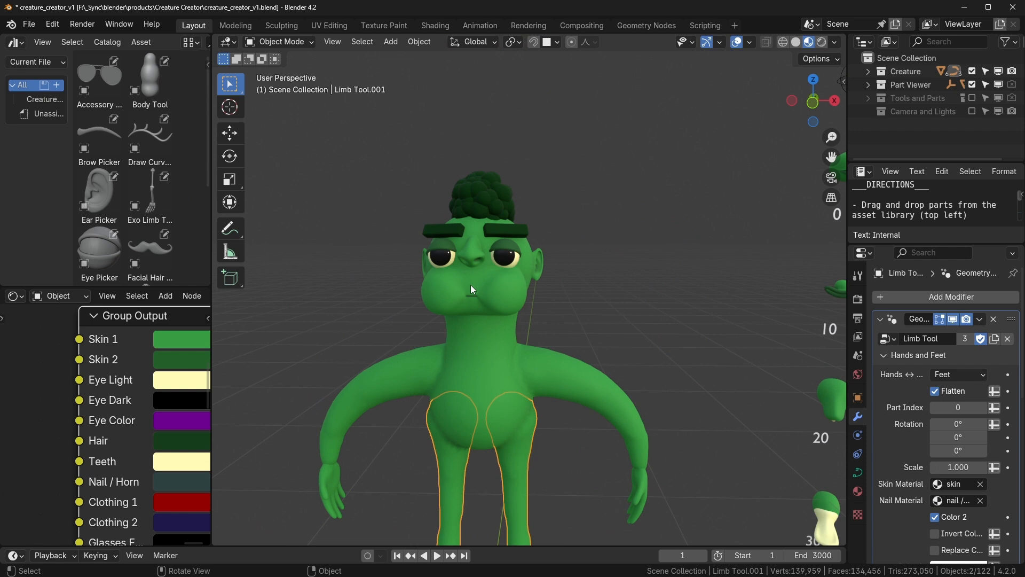
pyautogui.scroll(1, 470, 284)
pyautogui.click(476, 174)
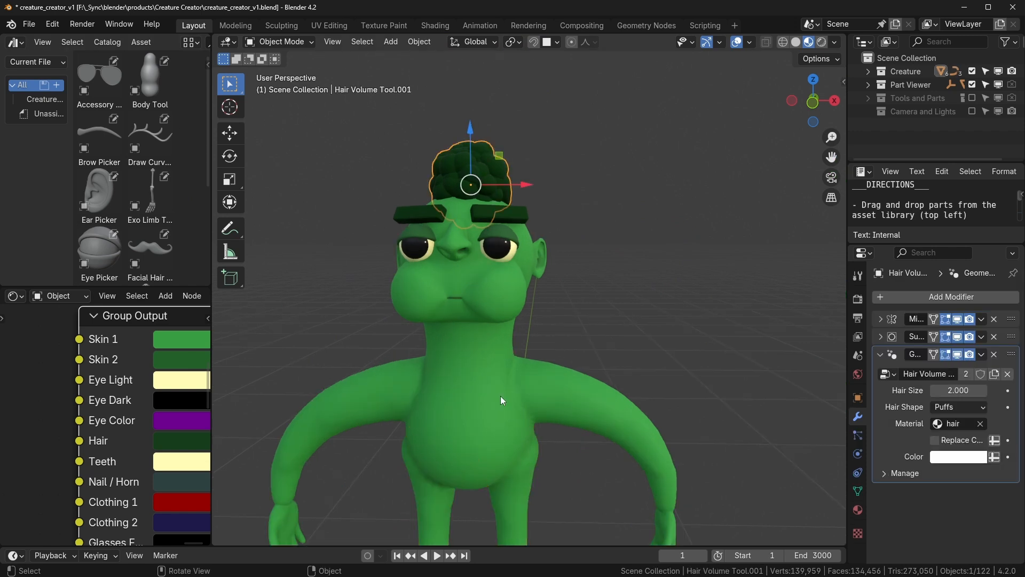
pyautogui.keyDown('shift'); pyautogui.moveTo(501, 396); pyautogui.dragTo(611, 370, button='middle'); pyautogui.keyUp('shift')
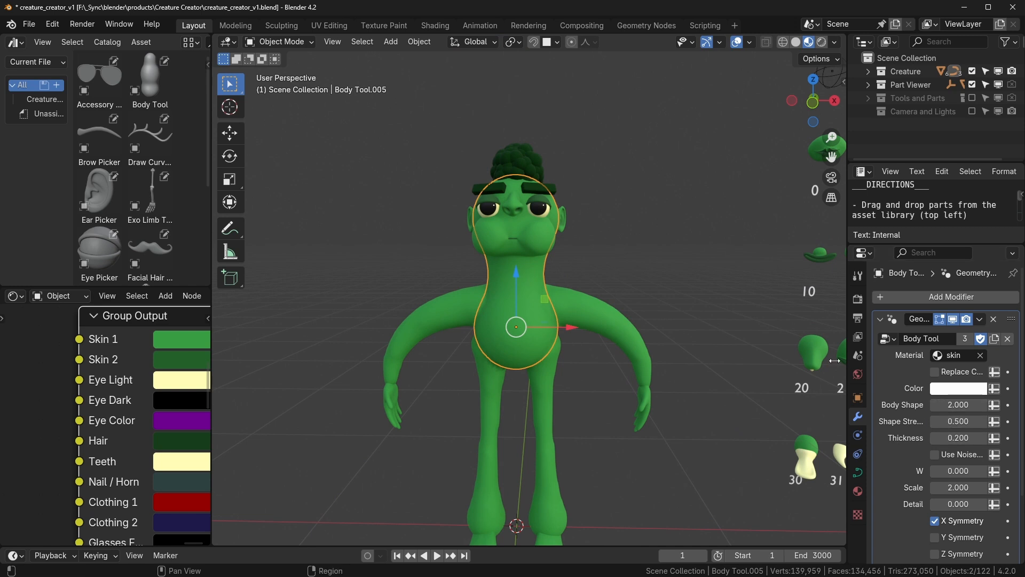
# Step: Try another Body Shape value on the creature's body and cancel the change
pyautogui.moveTo(954, 404)
pyautogui.mouseDown()
pyautogui.moveTo(1023, 404)
pyautogui.moveTo(967, 405)
pyautogui.mouseUp()
pyautogui.rightClick(953, 405)
pyautogui.rightClick(954, 404)
# Step: Select the creature's arms and step the Part Index of their hands upward to try different hand shapes
pyautogui.click(572, 316)
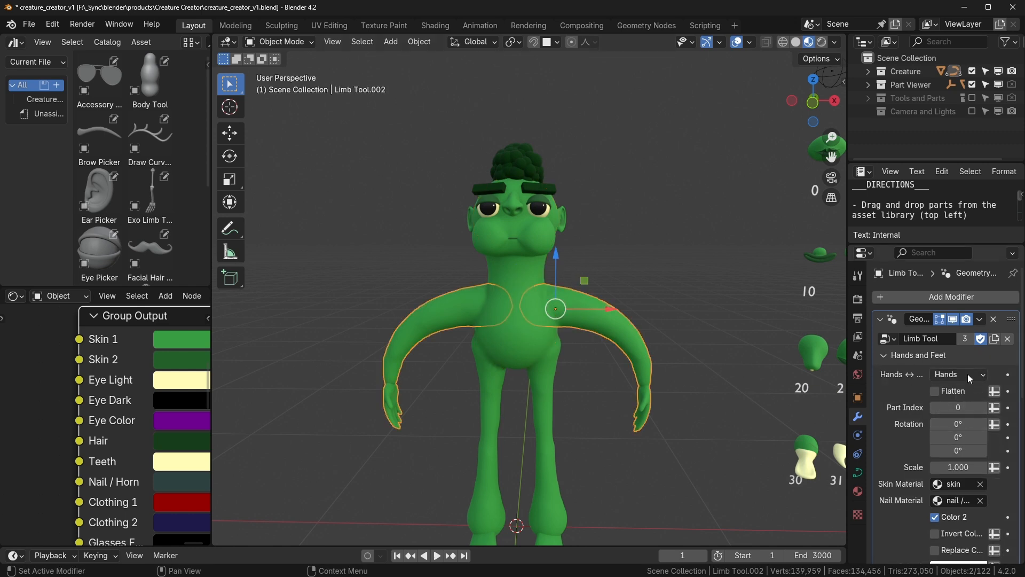
pyautogui.click(982, 408)
pyautogui.click(983, 407)
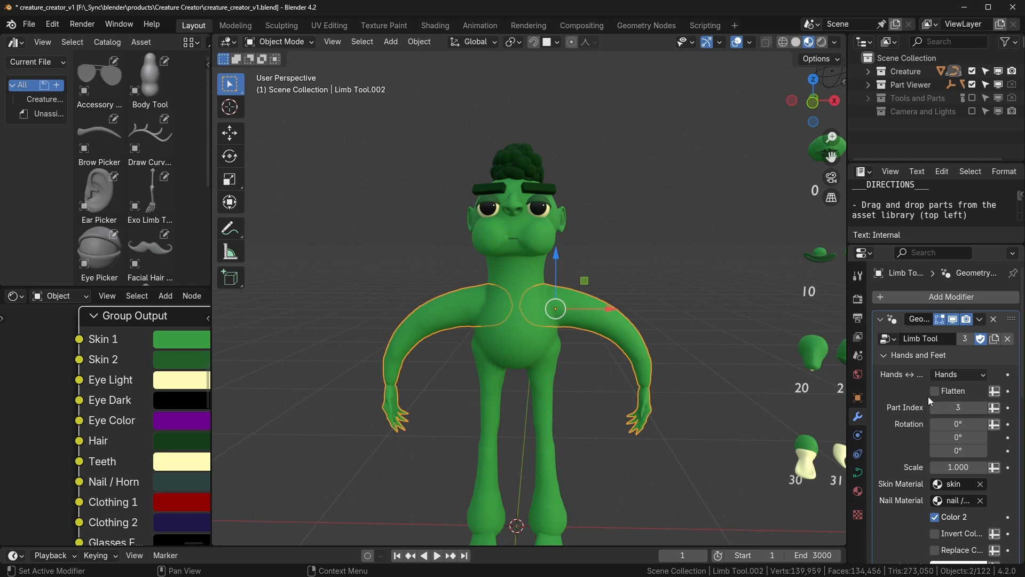
# Step: Try other Limb Shape values on the creature's arms in the Limb Tool settings
pyautogui.scroll(-5, 890, 382)
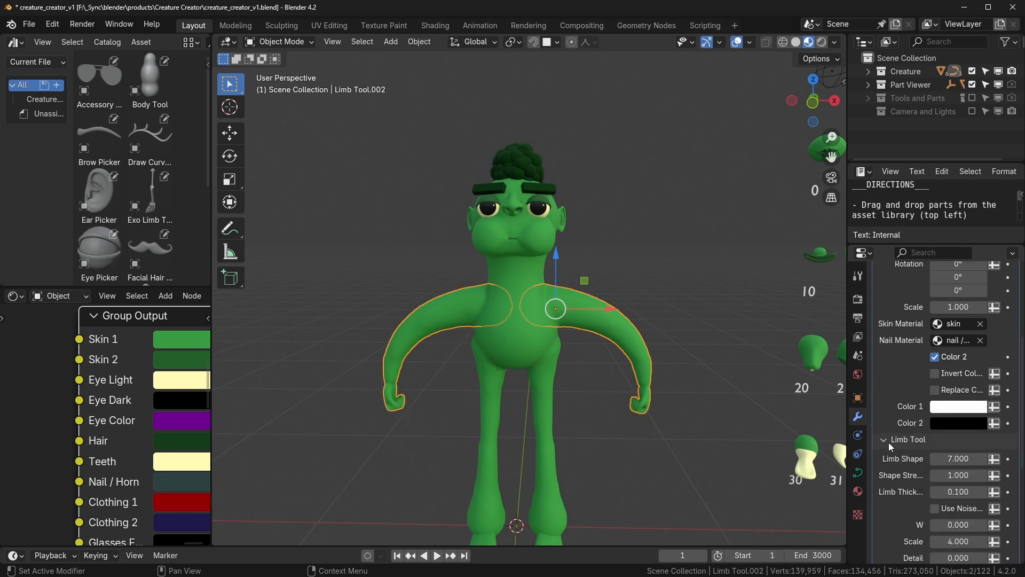
pyautogui.scroll(-4, 908, 443)
pyautogui.moveTo(940, 378)
pyautogui.mouseDown()
pyautogui.moveTo(967, 378)
pyautogui.moveTo(917, 378)
pyautogui.moveTo(959, 378)
pyautogui.mouseUp()
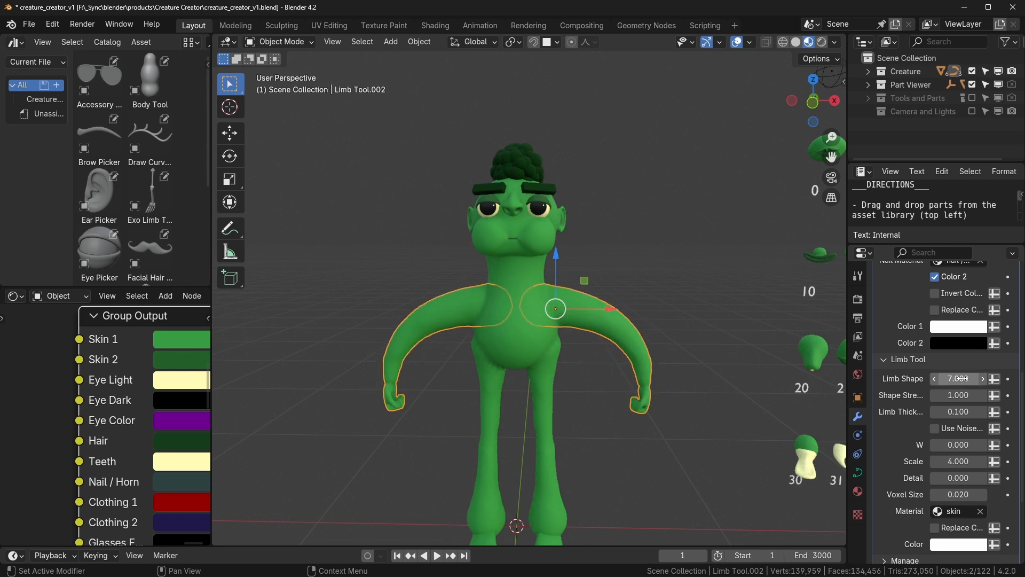
# Step: Enable noise on the creature's arms, try other W and Shape Strength values, and undo the changes
pyautogui.click(935, 428)
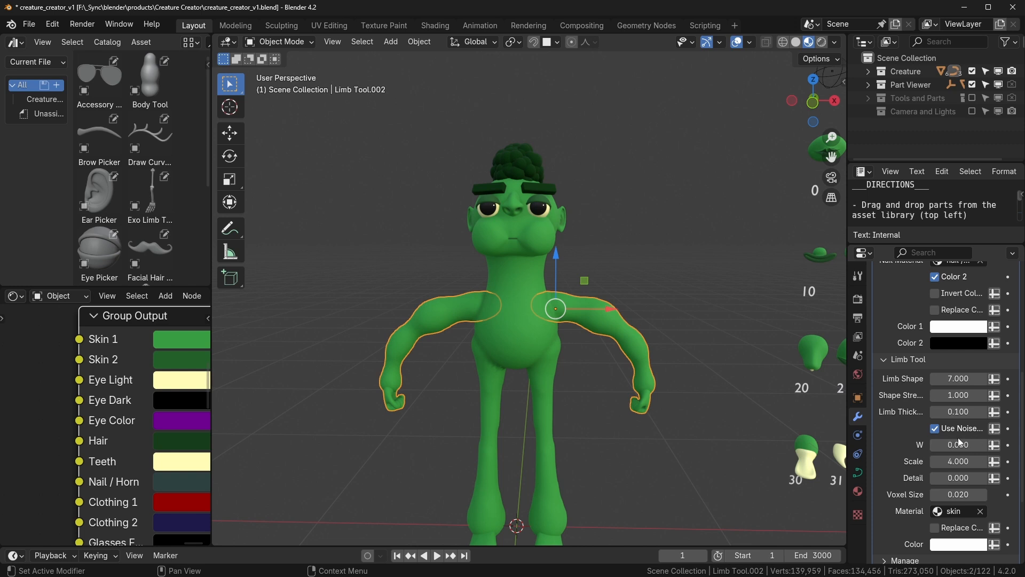
pyautogui.moveTo(962, 445)
pyautogui.mouseDown()
pyautogui.moveTo(982, 445)
pyautogui.moveTo(953, 446)
pyautogui.moveTo(960, 461)
pyautogui.moveTo(981, 462)
pyautogui.moveTo(956, 464)
pyautogui.mouseUp()
pyautogui.hotkey('ctrl', 'z')
pyautogui.moveTo(958, 396)
pyautogui.mouseDown()
pyautogui.moveTo(975, 395)
pyautogui.moveTo(964, 397)
pyautogui.mouseUp()
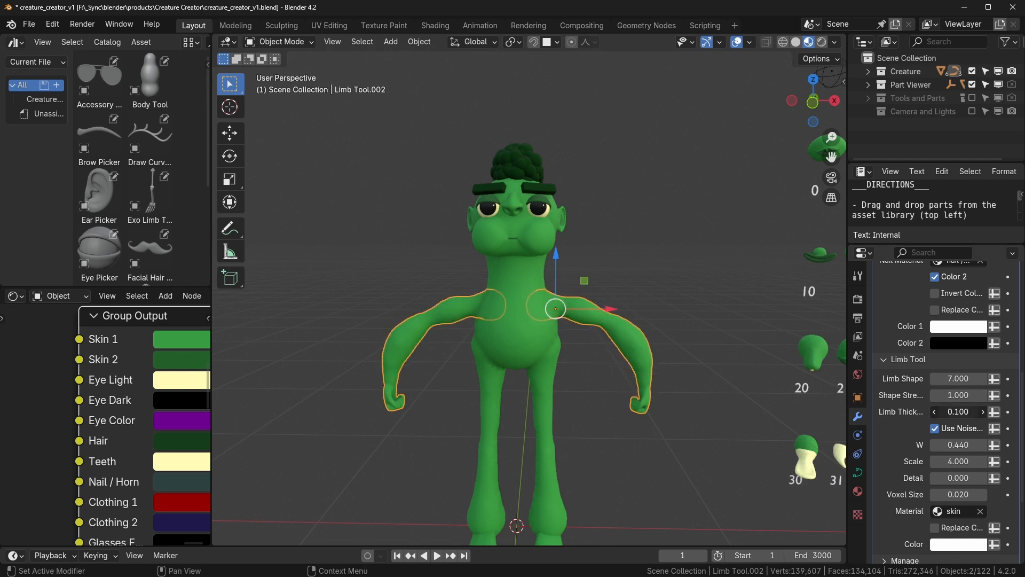
pyautogui.hotkey('ctrl', 'z')
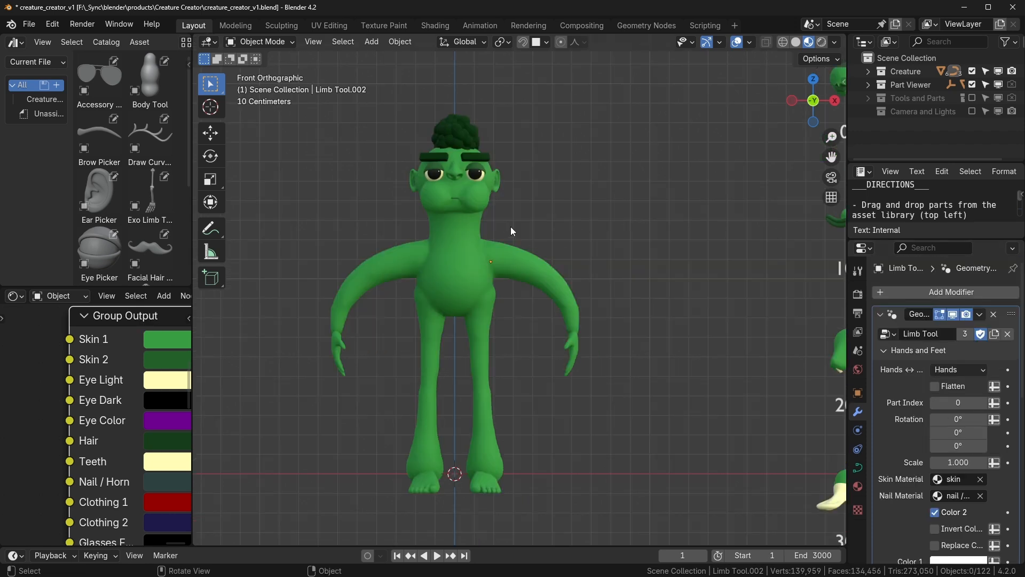
# Step: Select the creature's arms and switch to Edit Mode to show their curve
pyautogui.click(543, 265)
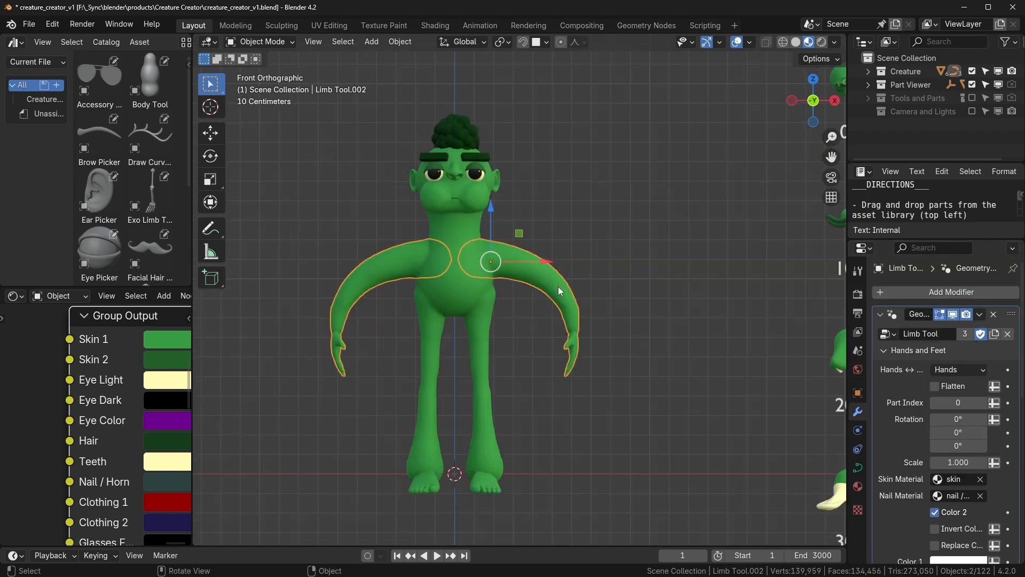
pyautogui.press('Tab')
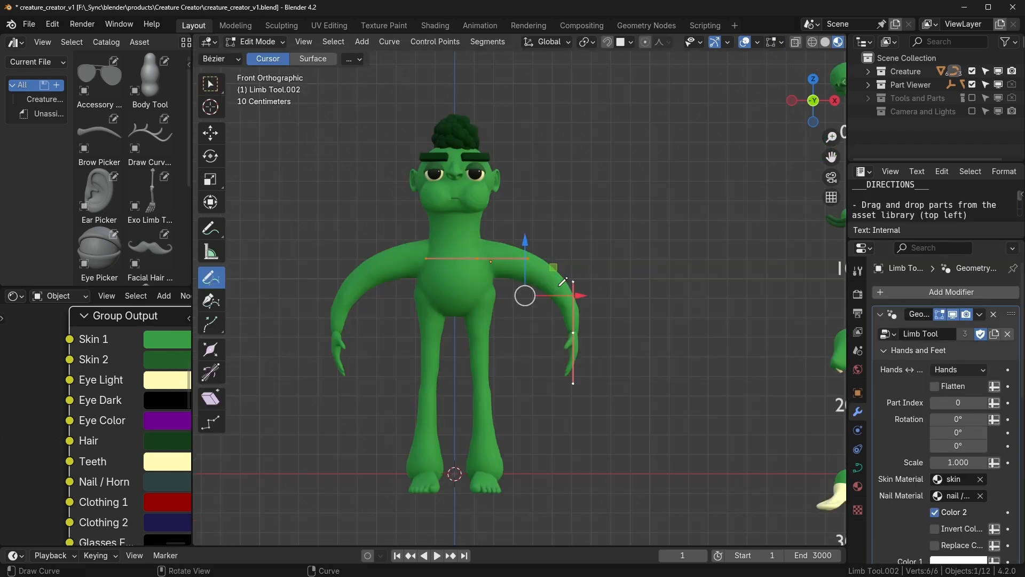
pyautogui.press('Tab')
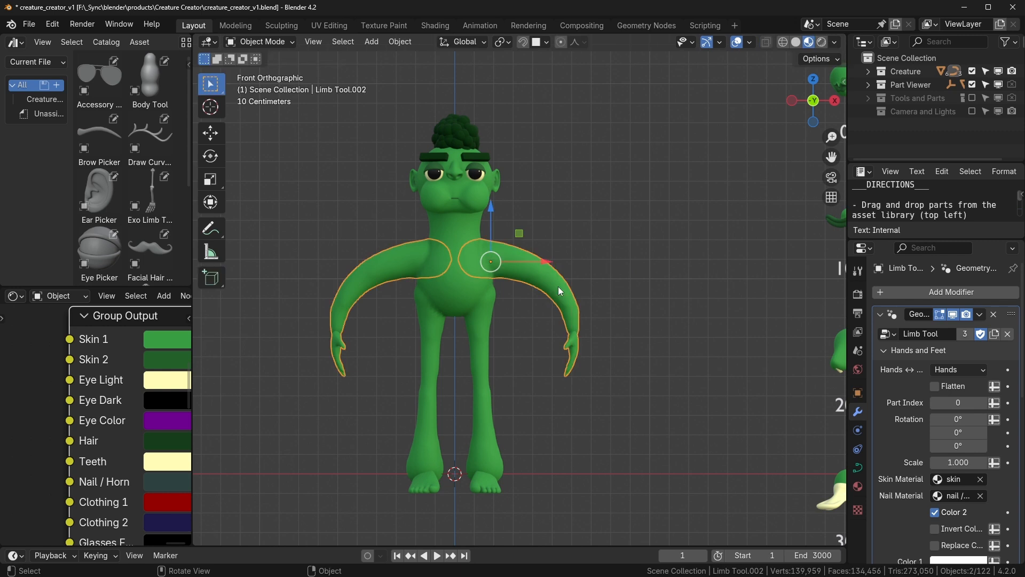
pyautogui.click(273, 43)
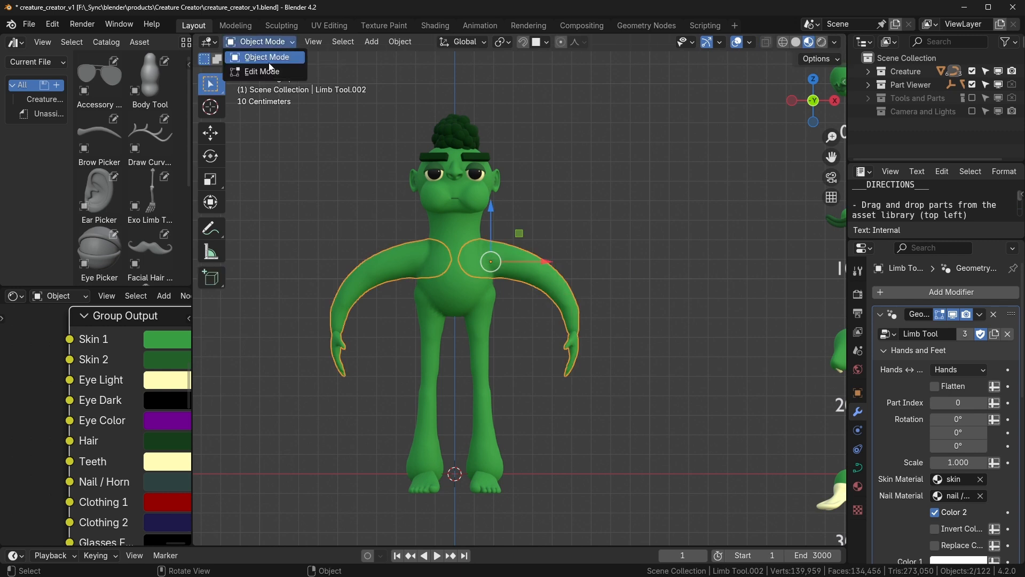
pyautogui.click(271, 70)
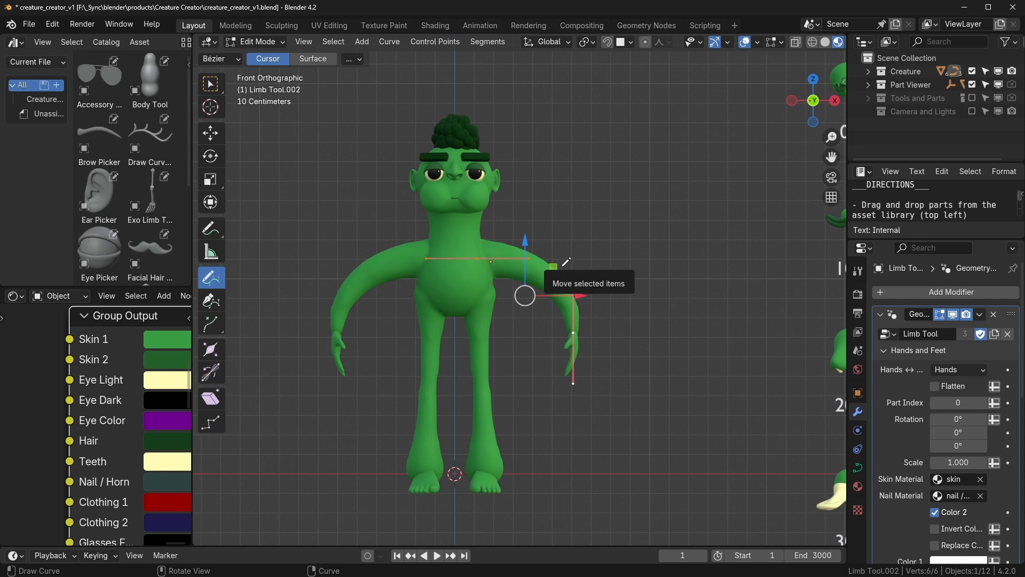
# Step: Show the names of the editing tools and draw a long wavy extra limb beside the creature in front view
pyautogui.moveTo(611, 251); pyautogui.dragTo(577, 281, button='middle')
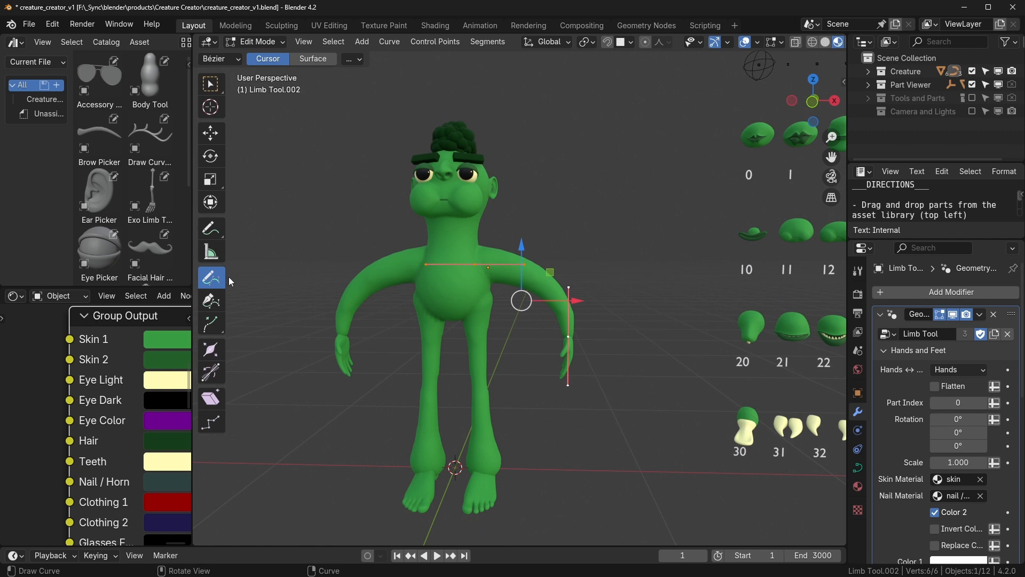
pyautogui.moveTo(229, 278); pyautogui.dragTo(283, 282)
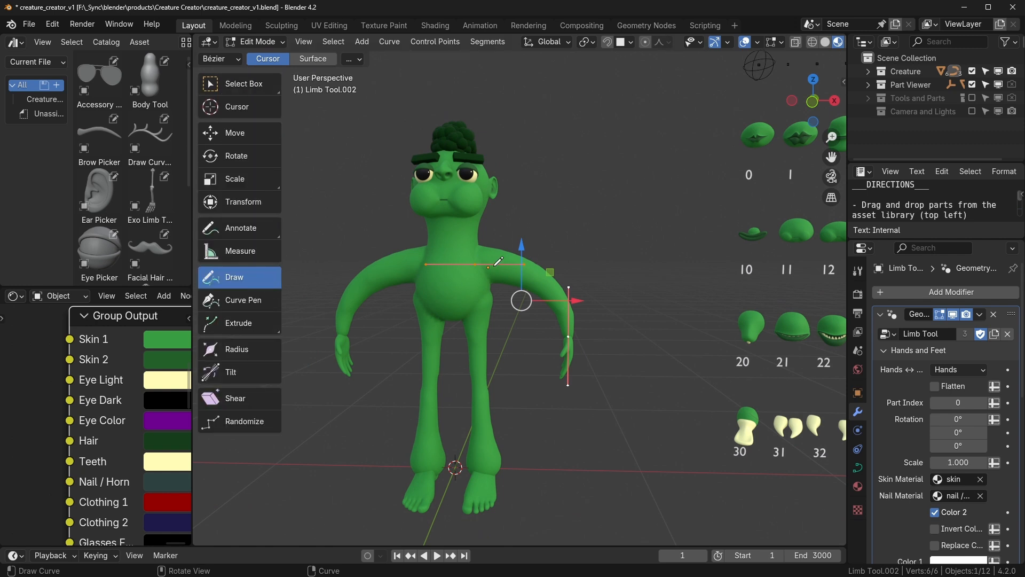
pyautogui.press('KP_1')
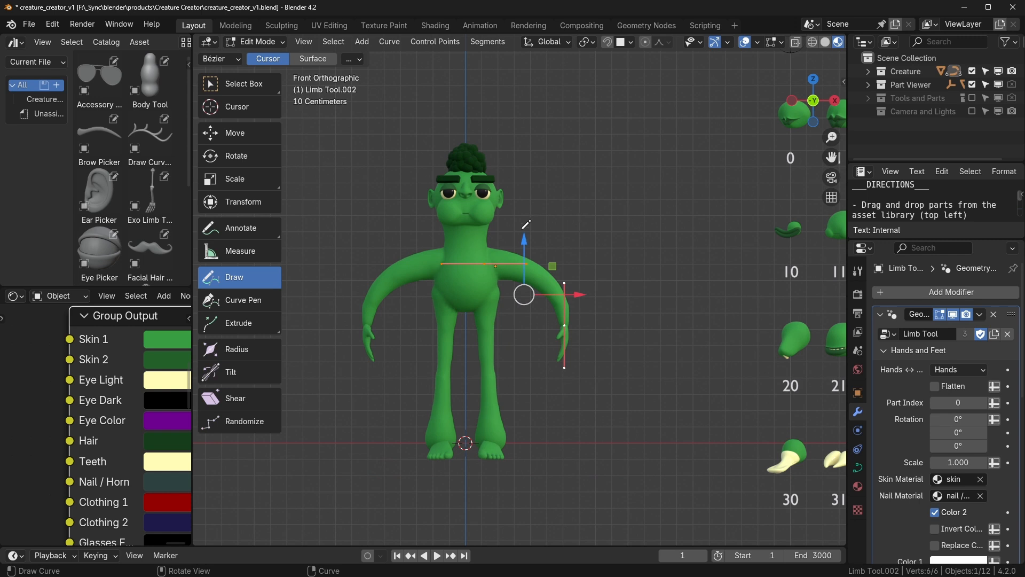
pyautogui.moveTo(507, 135)
pyautogui.mouseDown()
pyautogui.moveTo(680, 266)
pyautogui.moveTo(678, 439)
pyautogui.mouseUp()
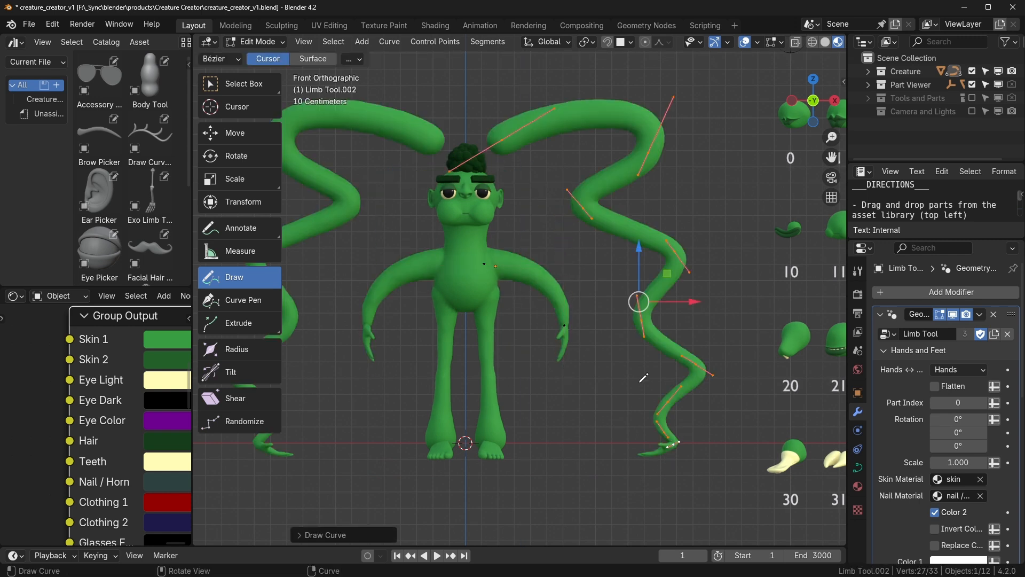
# Step: Delete the existing arm curves and draw a replacement arm running outward from the torso and winding upward
pyautogui.press('x')
pyautogui.click(534, 404)
pyautogui.moveTo(483, 274); pyautogui.dragTo(689, 106)
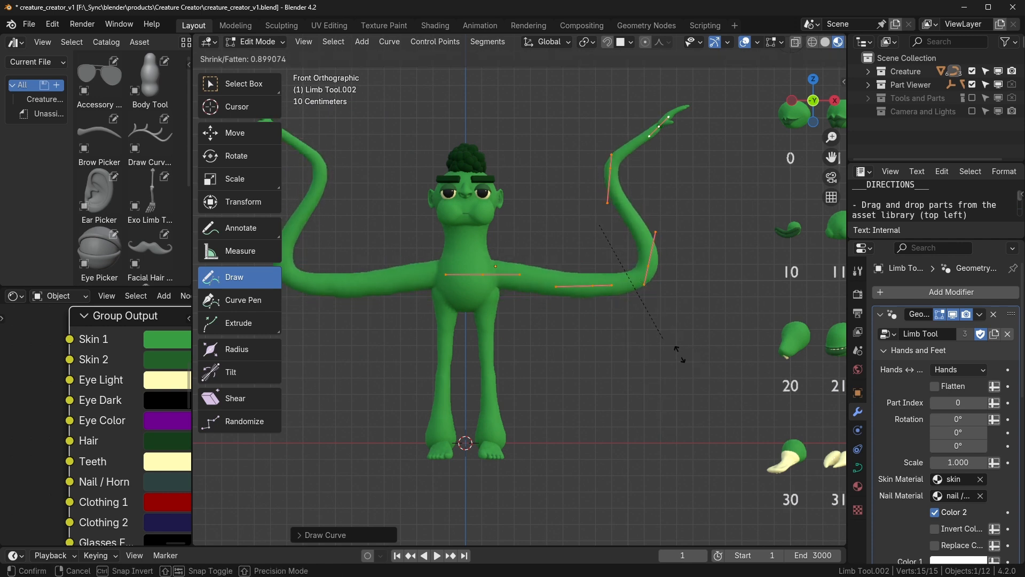
# Step: Try tilting the drawn arm's control points and display their Transform values
pyautogui.hotkey('ctrl', 't')
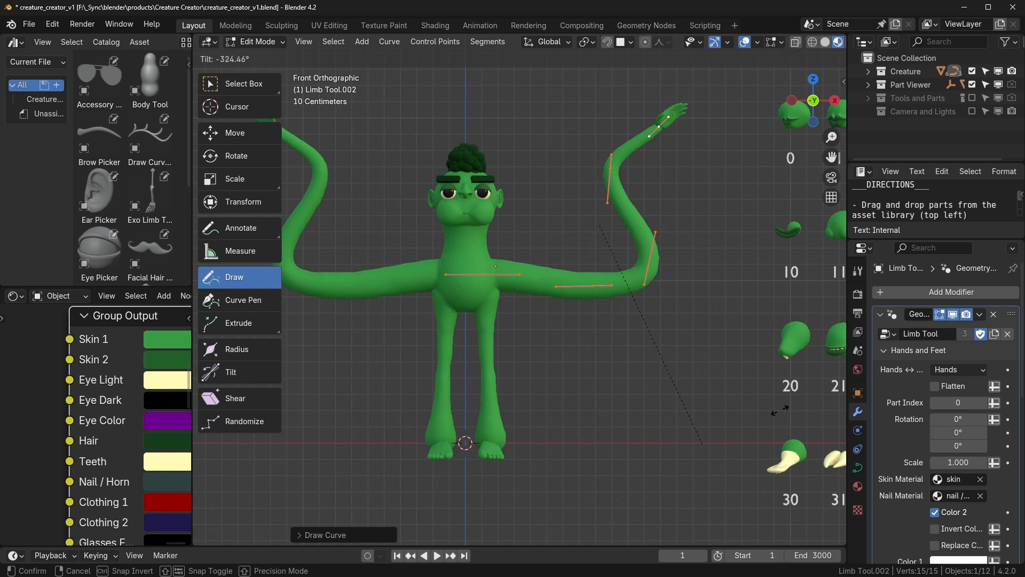
pyautogui.click(694, 304)
pyautogui.press('n')
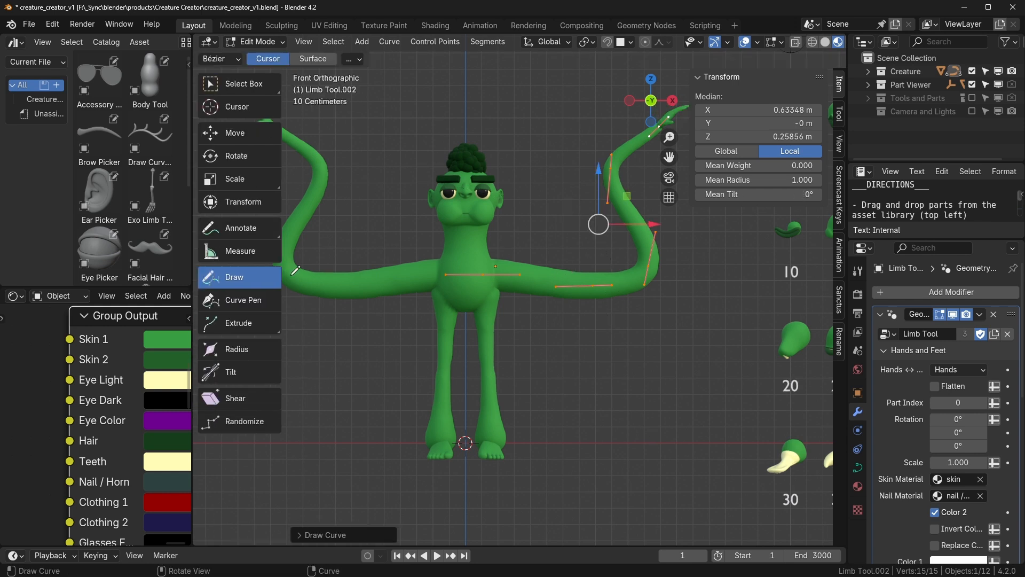
pyautogui.moveTo(282, 230); pyautogui.dragTo(229, 227)
pyautogui.keyDown('shift'); pyautogui.moveTo(688, 316); pyautogui.dragTo(616, 364, button='middle'); pyautogui.keyUp('shift')
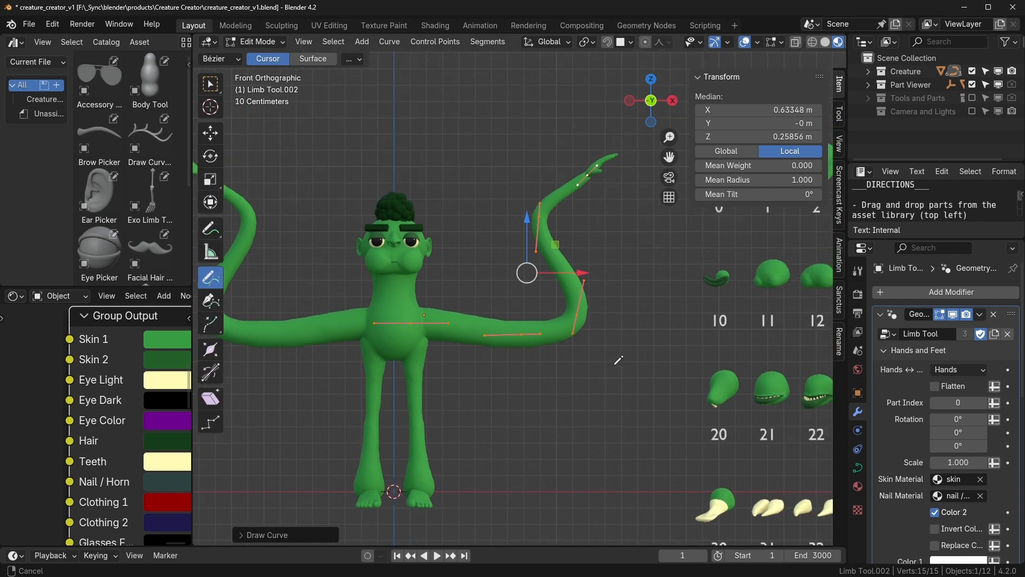
# Step: Use Select Box to pick the wrist and mid-arm control points in turn, try other Tilt values, and cancel the changes
pyautogui.press('a')
pyautogui.press('x')
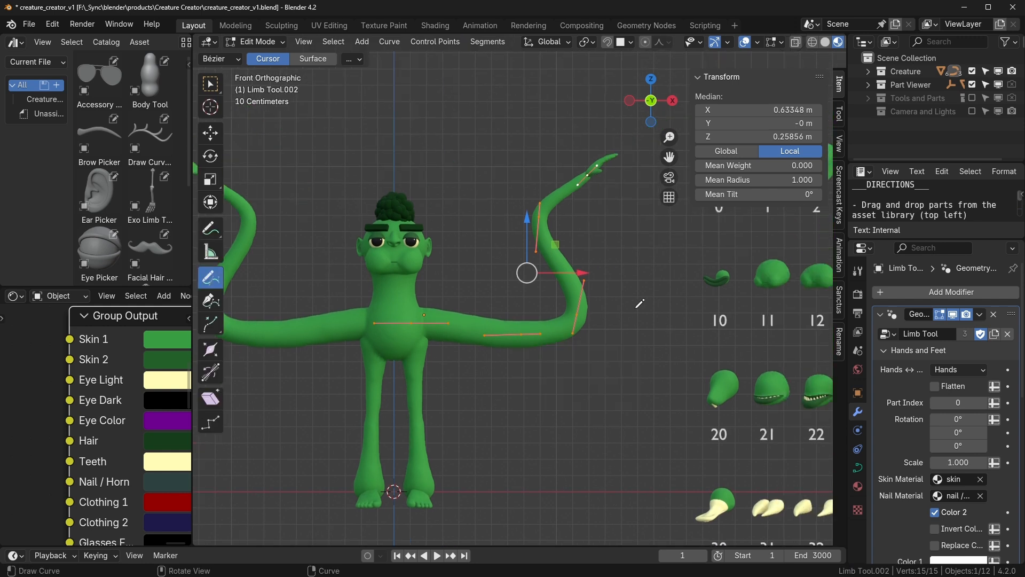
pyautogui.click(210, 84)
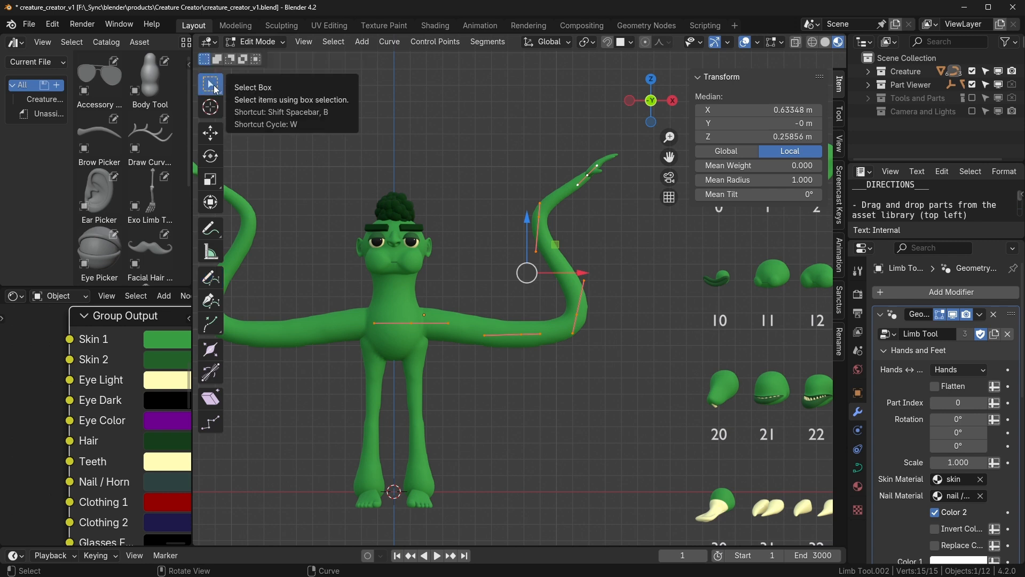
pyautogui.keyDown('shift'); pyautogui.moveTo(641, 205); pyautogui.dragTo(598, 207, button='middle'); pyautogui.keyUp('shift')
pyautogui.click(545, 176)
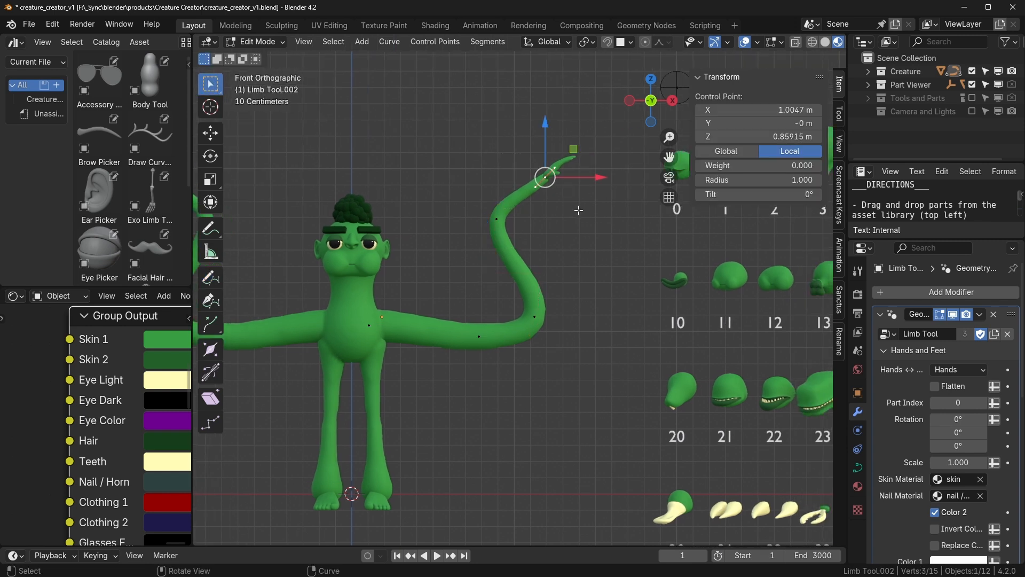
pyautogui.moveTo(759, 194)
pyautogui.mouseDown()
pyautogui.moveTo(800, 194)
pyautogui.moveTo(735, 194)
pyautogui.moveTo(791, 193)
pyautogui.moveTo(759, 193)
pyautogui.mouseUp()
pyautogui.press('Escape')
pyautogui.click(479, 336)
pyautogui.press('Escape')
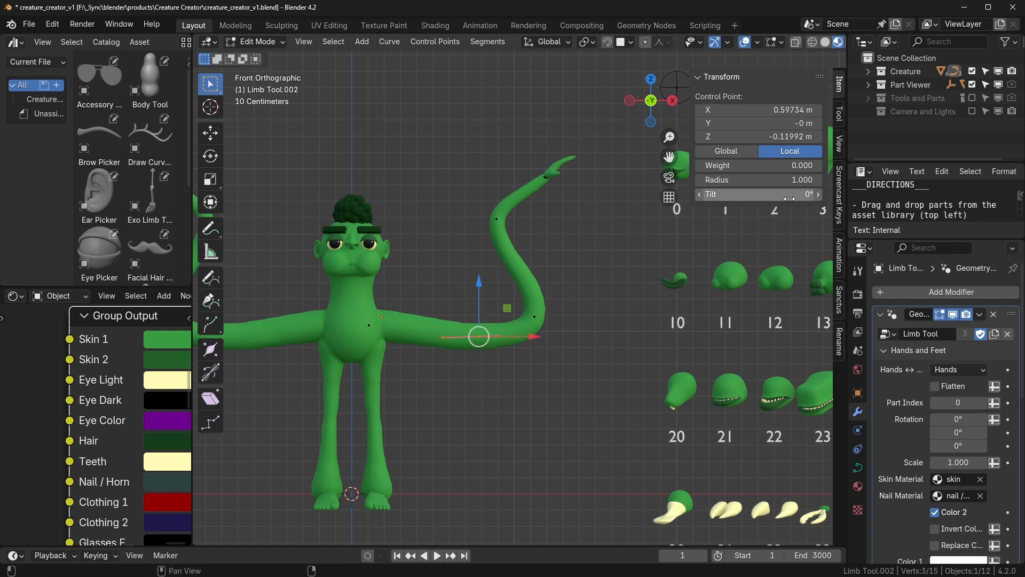
# Step: Try another Radius on the elbow control point and undo back to the original arms
pyautogui.moveTo(504, 127); pyautogui.dragTo(571, 198)
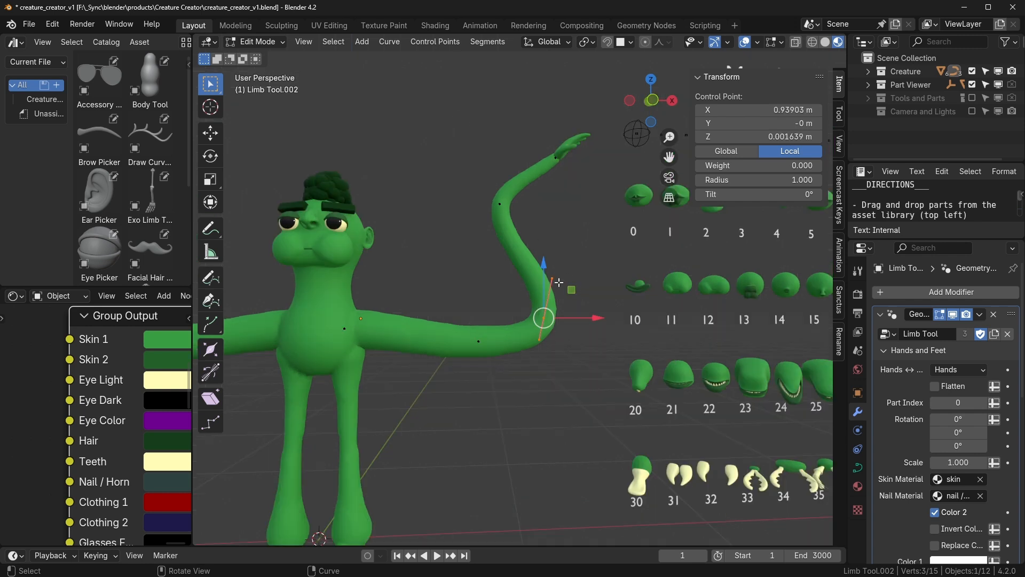
pyautogui.moveTo(759, 180); pyautogui.dragTo(834, 180)
pyautogui.hotkey('ctrl', 'z')
pyautogui.scroll(-1, 465, 420)
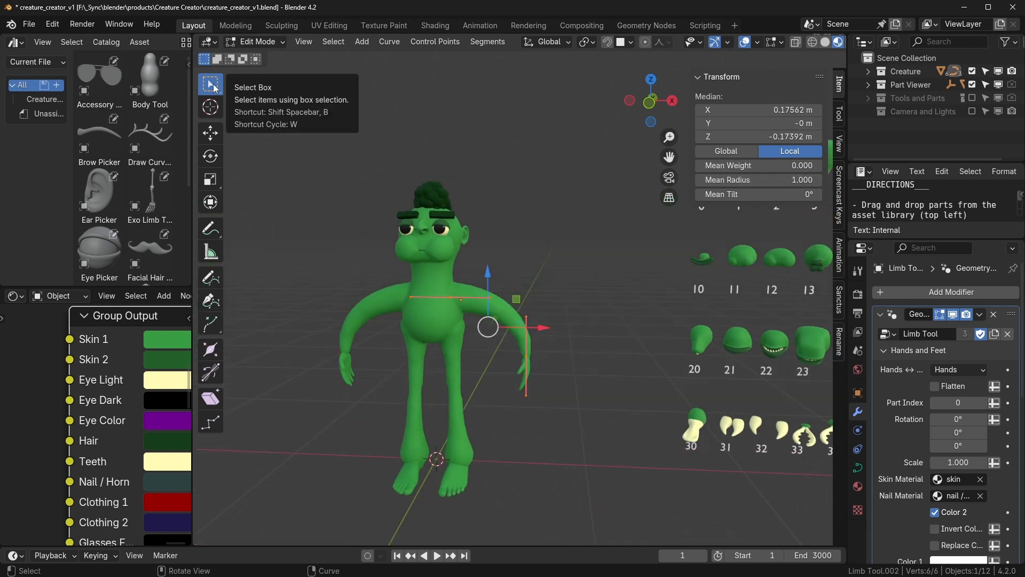
# Step: Draw an extra curved limb beside the creature's lower leg in front view with the Draw tool
pyautogui.click(211, 276)
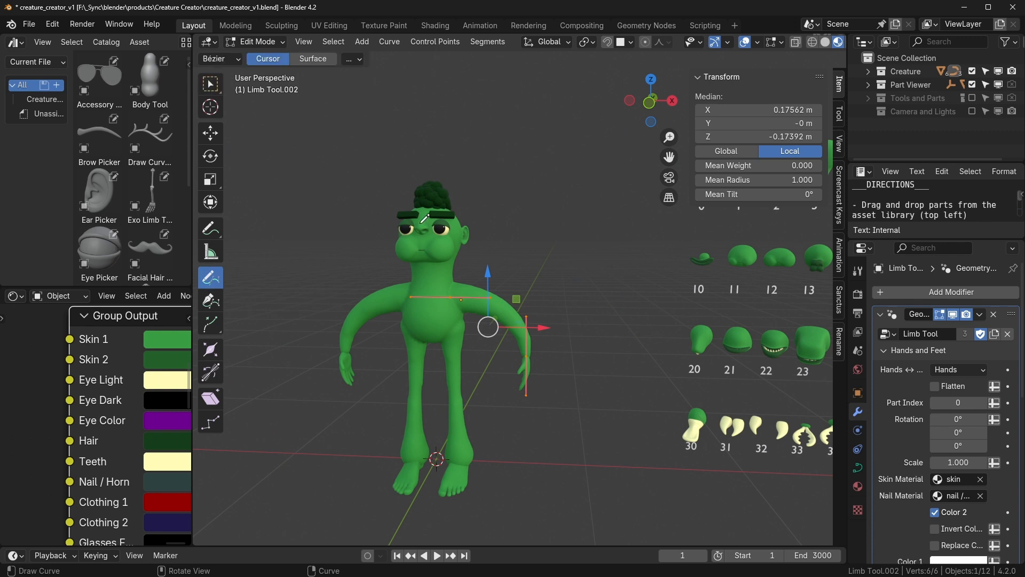
pyautogui.press('KP_1')
pyautogui.scroll(3, 481, 217)
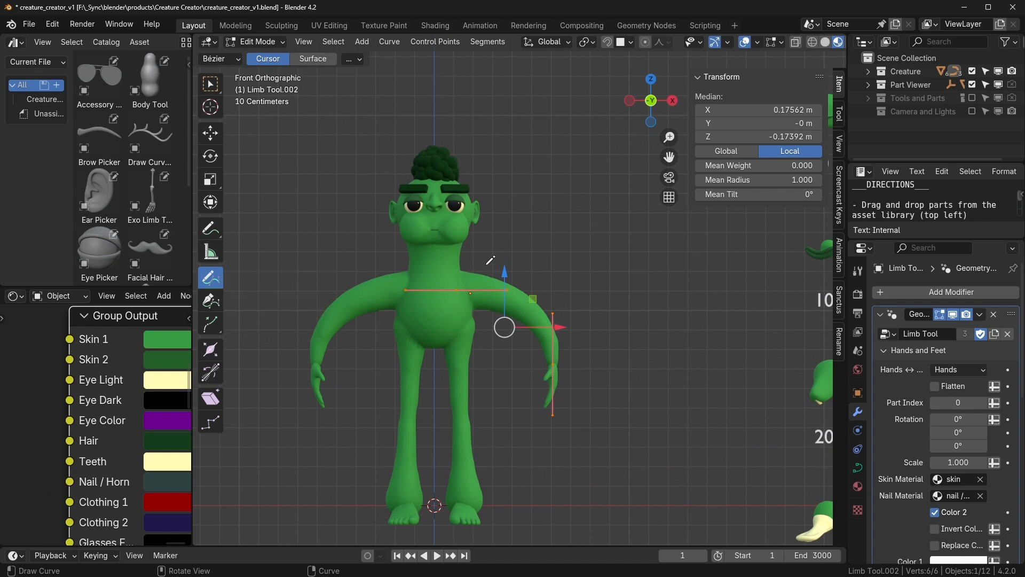
pyautogui.moveTo(623, 375)
pyautogui.mouseDown(button='middle')
pyautogui.moveTo(470, 416)
pyautogui.moveTo(564, 393)
pyautogui.moveTo(543, 387)
pyautogui.mouseUp(button='middle')
pyautogui.press('KP_1')
pyautogui.moveTo(549, 394); pyautogui.dragTo(663, 334)
pyautogui.moveTo(677, 449); pyautogui.dragTo(546, 436, button='middle')
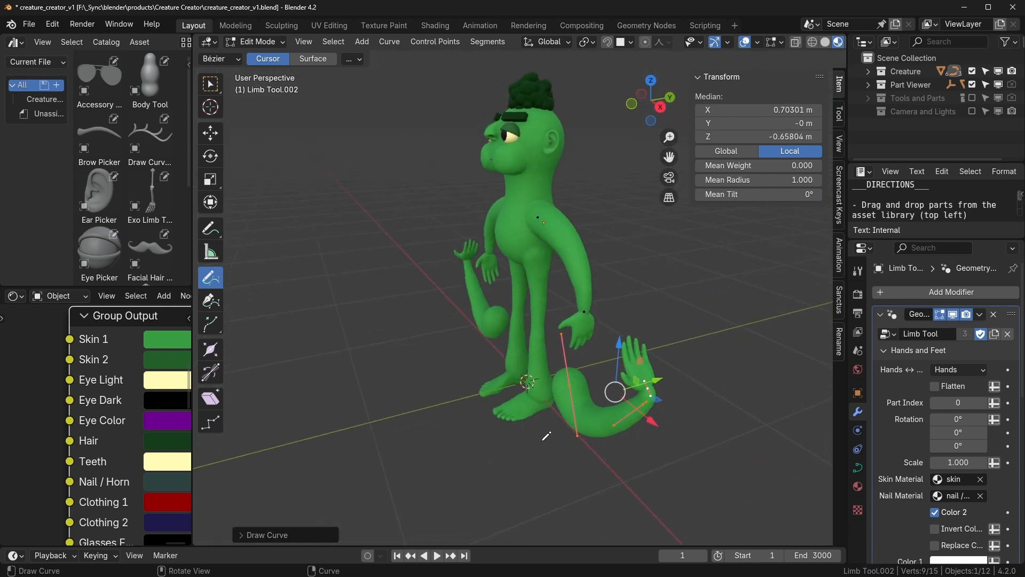
# Step: Draw another arched limb in front of the creature in right side view and undo both drawn limbs
pyautogui.press('KP_3')
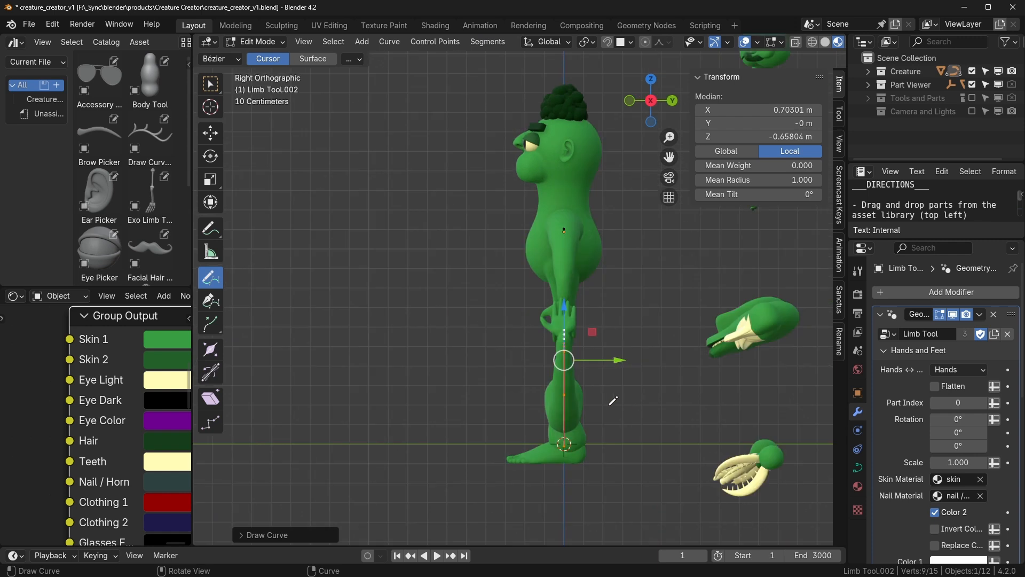
pyautogui.moveTo(302, 306)
pyautogui.mouseDown()
pyautogui.moveTo(430, 252)
pyautogui.moveTo(455, 315)
pyautogui.mouseUp()
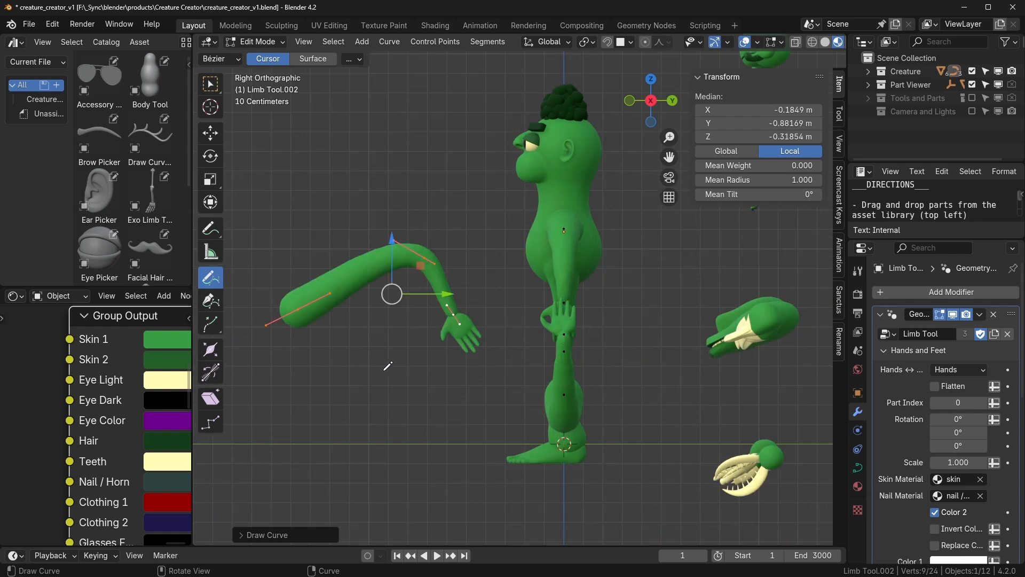
pyautogui.moveTo(388, 366); pyautogui.dragTo(241, 515, button='middle')
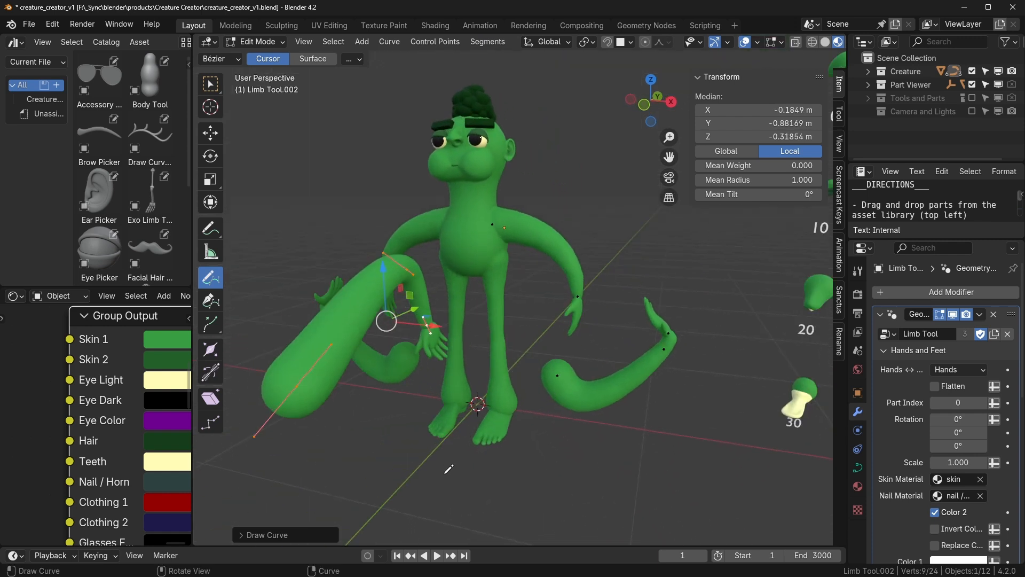
pyautogui.hotkey('ctrl', 'z')
pyautogui.hotkey('ctrl', 'z')
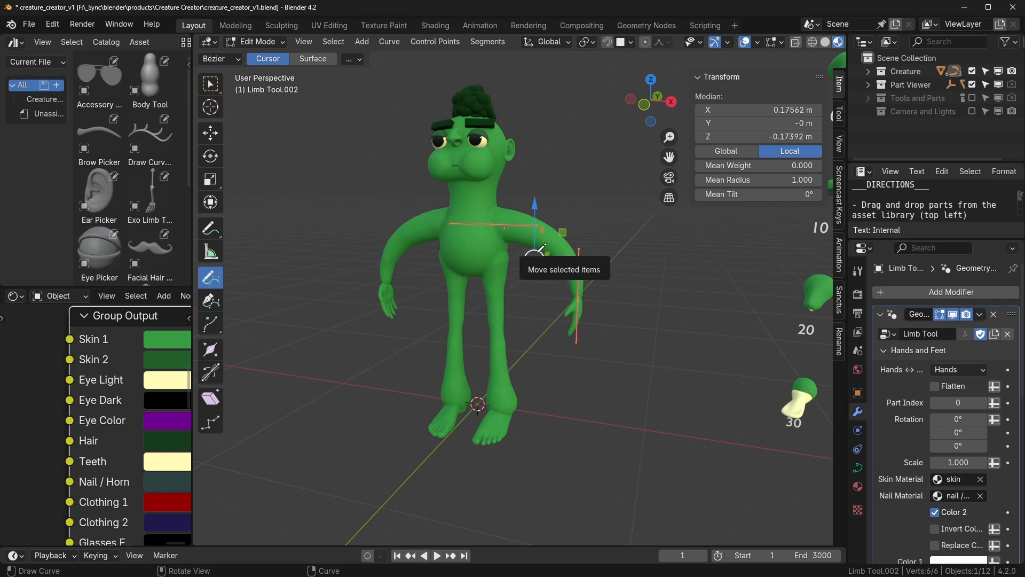
# Step: Select the creature's legs in Object Mode and set their Hands/Feet option to None
pyautogui.press('Tab')
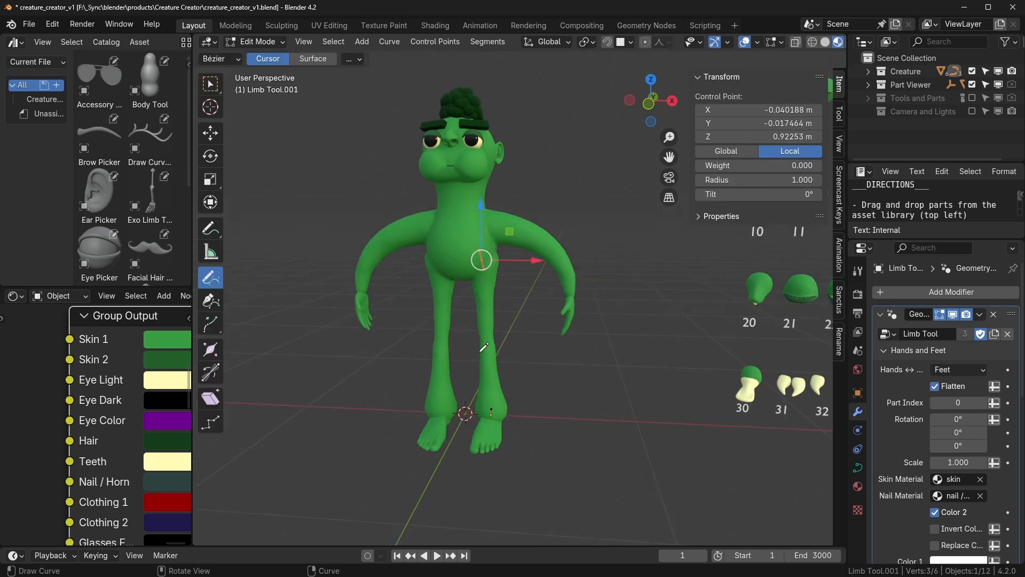
pyautogui.press('Tab')
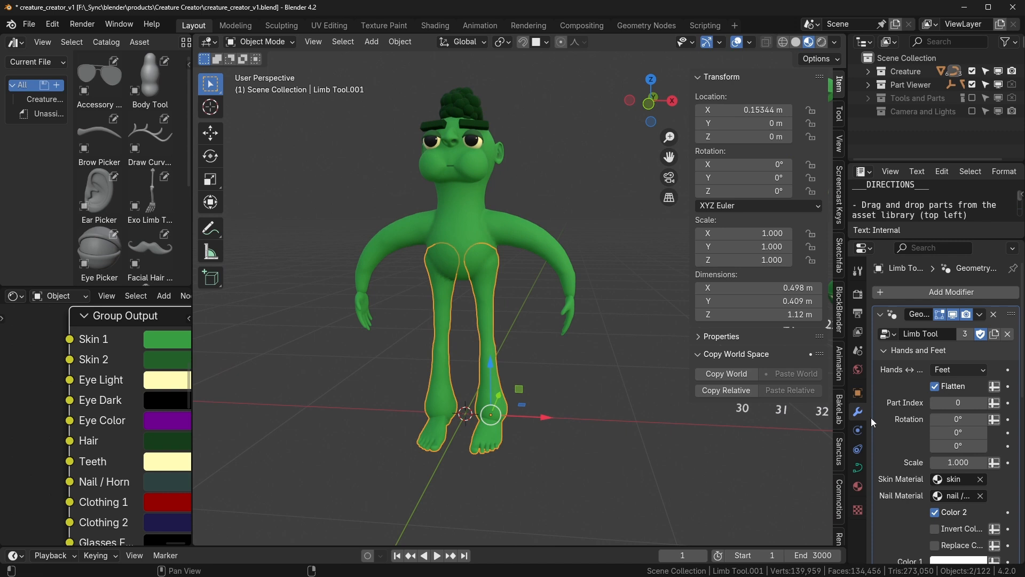
pyautogui.click(953, 371)
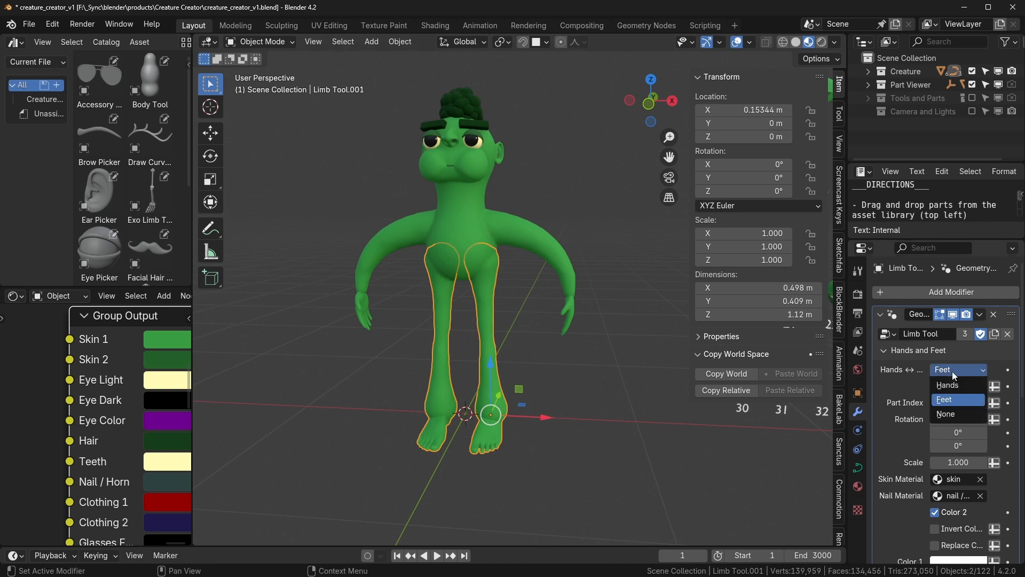
pyautogui.click(959, 414)
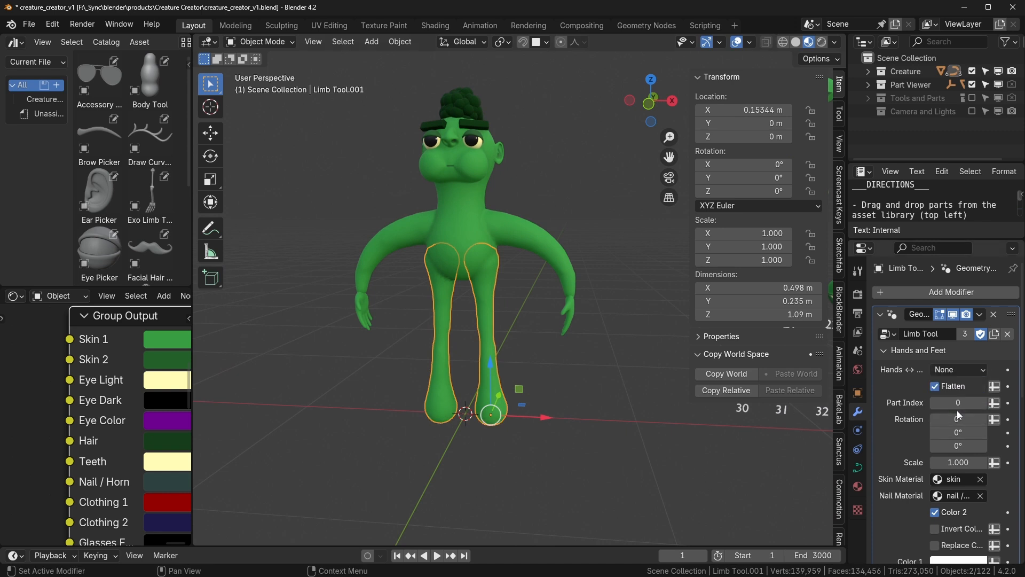
# Step: Set the creature's legs to Feet in their Hands/Feet option and check the result against the arms
pyautogui.click(956, 370)
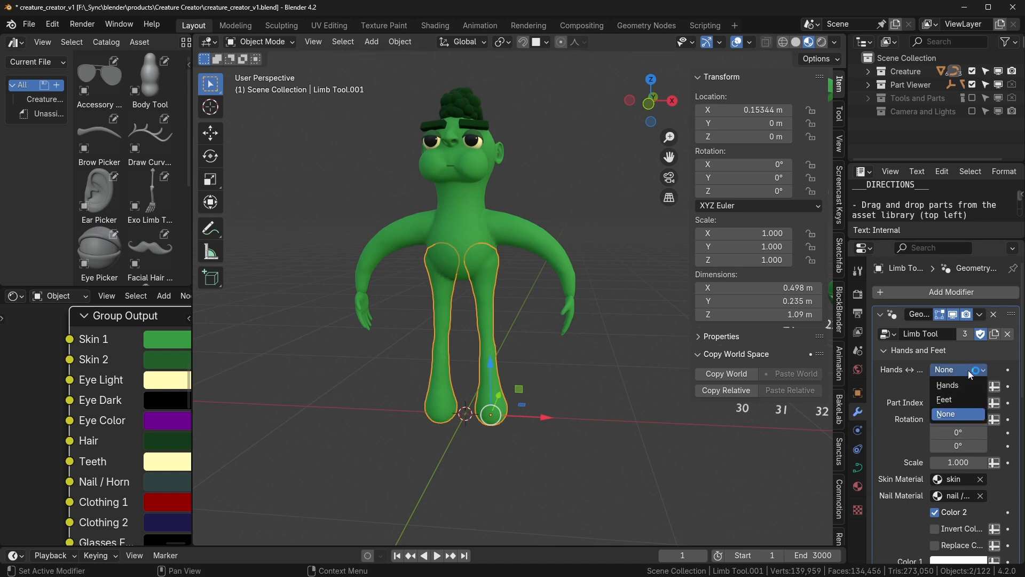
pyautogui.click(956, 399)
pyautogui.click(537, 248)
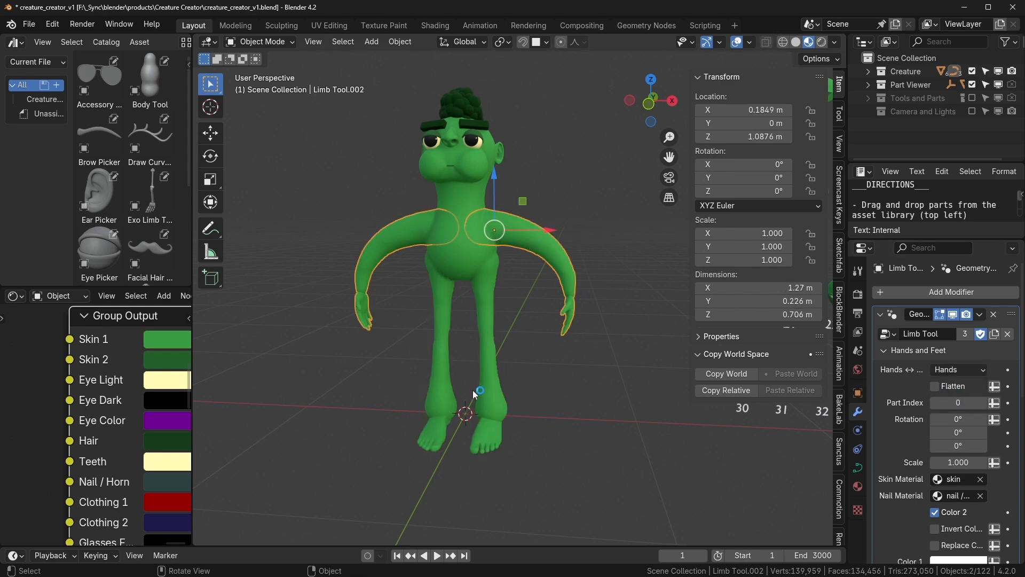
pyautogui.click(497, 377)
pyautogui.moveTo(545, 445); pyautogui.dragTo(689, 532, button='middle')
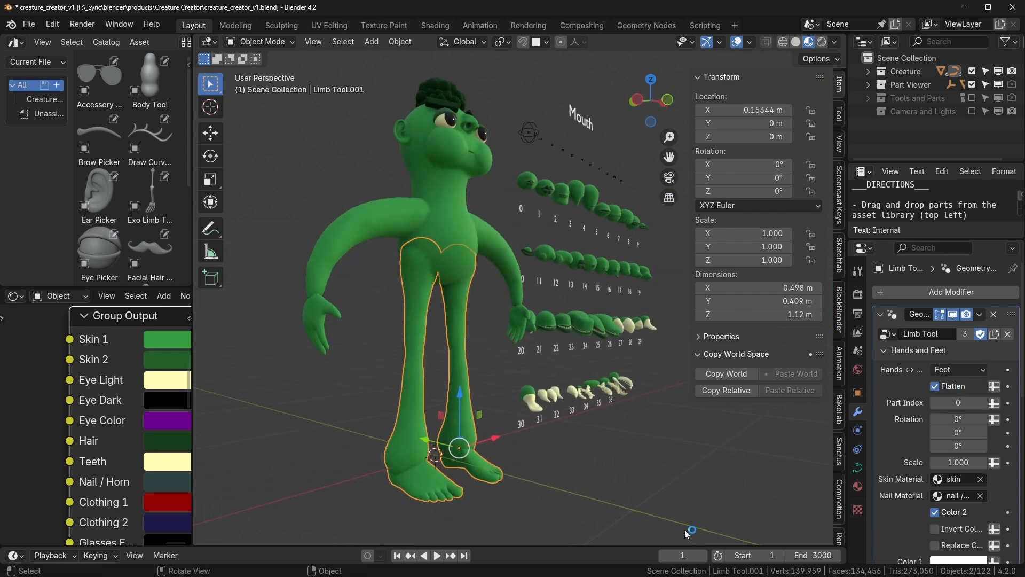
pyautogui.moveTo(582, 481); pyautogui.dragTo(445, 454, button='middle')
# Step: Turn the legs' Flatten option off and back on to compare the orientation of the feet
pyautogui.click(935, 387)
pyautogui.moveTo(667, 466); pyautogui.dragTo(572, 336, button='middle')
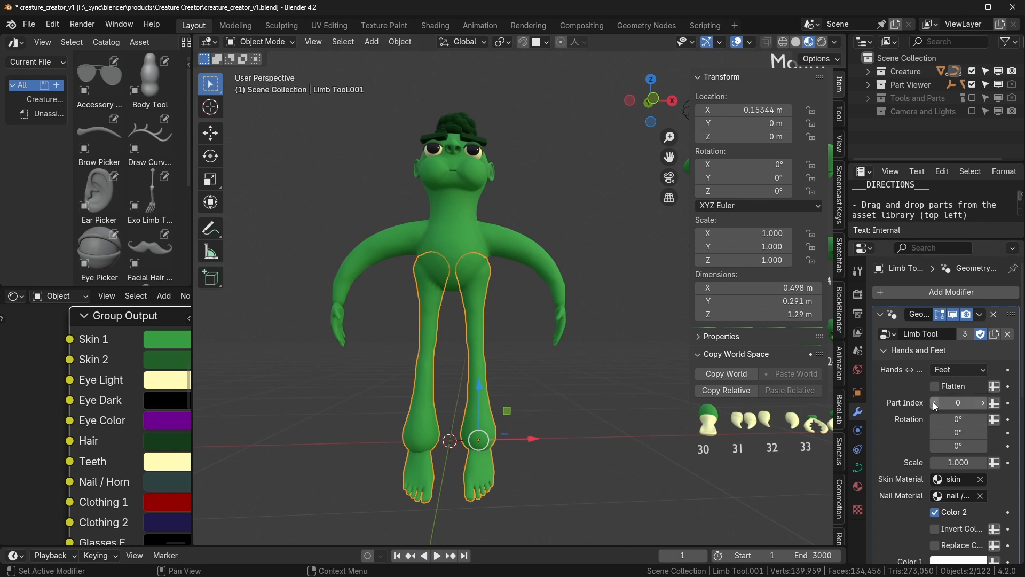
pyautogui.click(934, 386)
pyautogui.moveTo(497, 353); pyautogui.dragTo(556, 385, button='middle')
pyautogui.scroll(-2, 512, 335)
pyautogui.scroll(1, 534, 323)
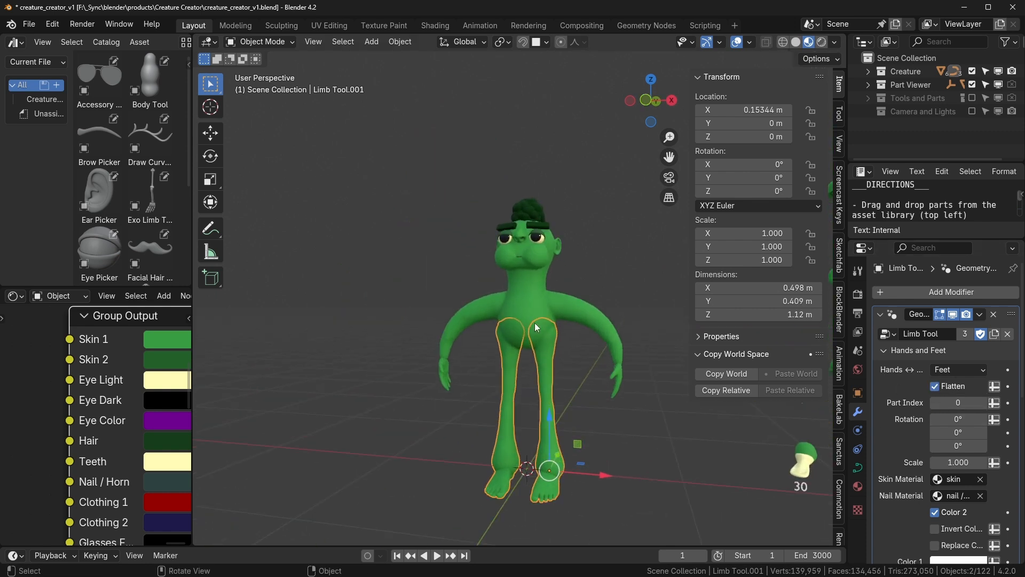
# Step: Delete all of the body's curve points and draw a new zigzag body curve from above the head down to the torso in front view
pyautogui.click(529, 259)
pyautogui.click(525, 291)
pyautogui.press('KP_1')
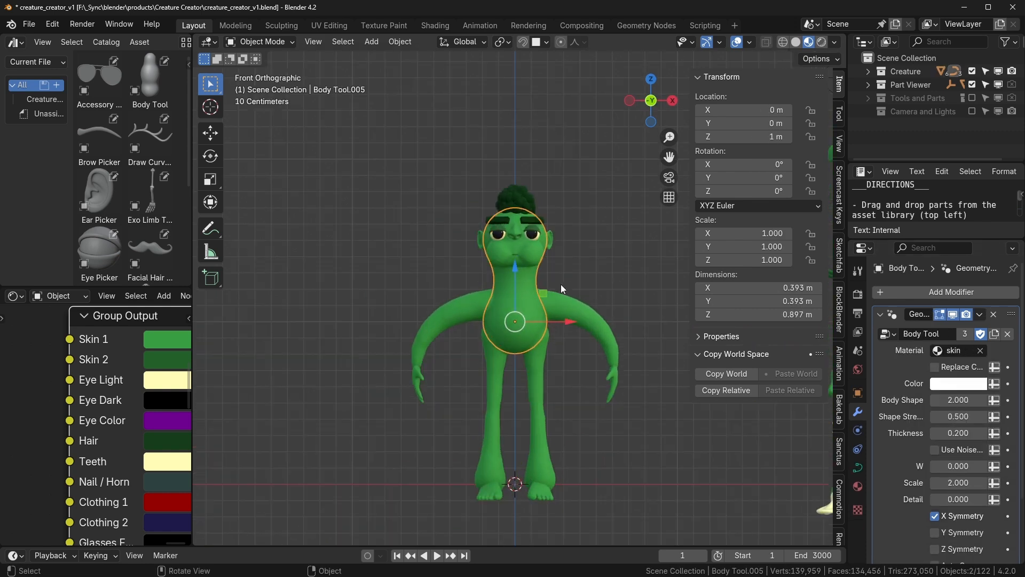
pyautogui.scroll(-3, 952, 438)
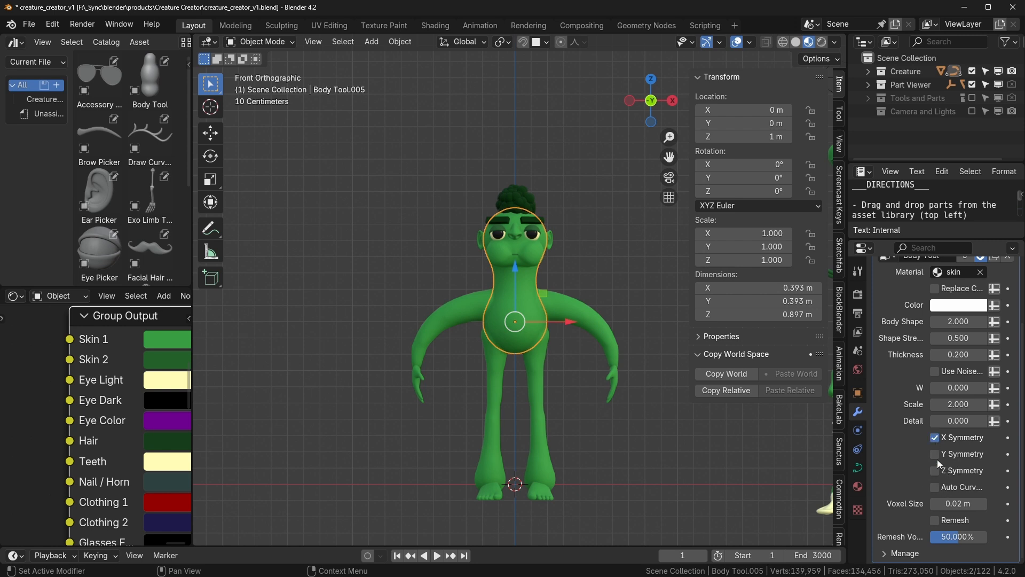
pyautogui.press('Tab')
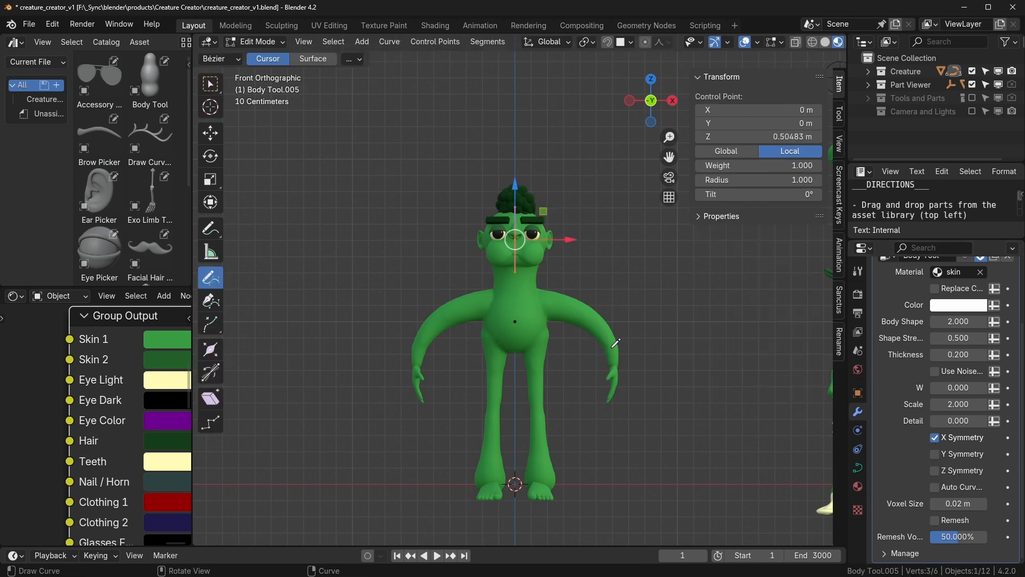
pyautogui.press('x')
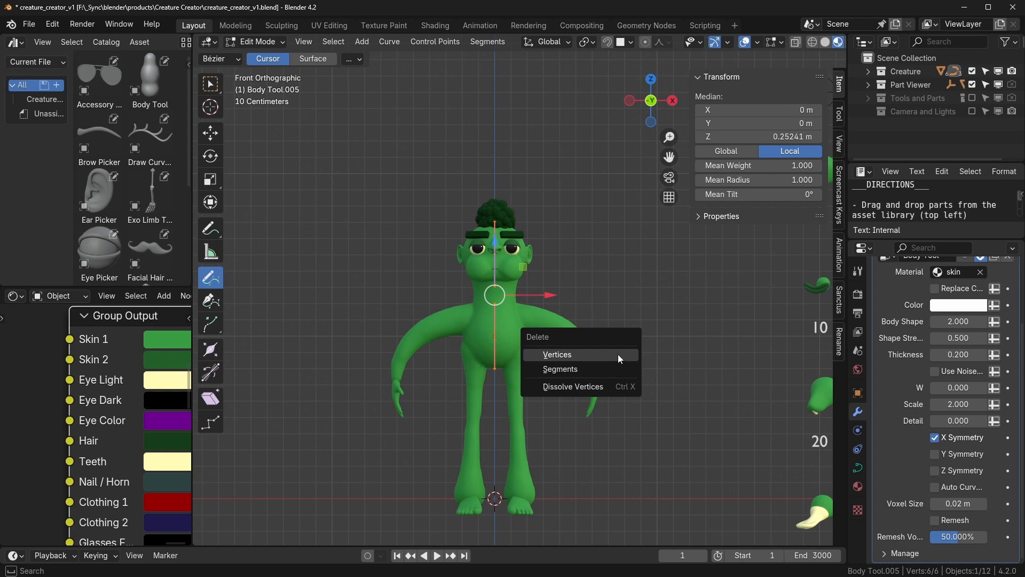
pyautogui.click(619, 358)
pyautogui.moveTo(608, 138)
pyautogui.mouseDown()
pyautogui.moveTo(536, 165)
pyautogui.moveTo(529, 272)
pyautogui.moveTo(498, 338)
pyautogui.mouseUp()
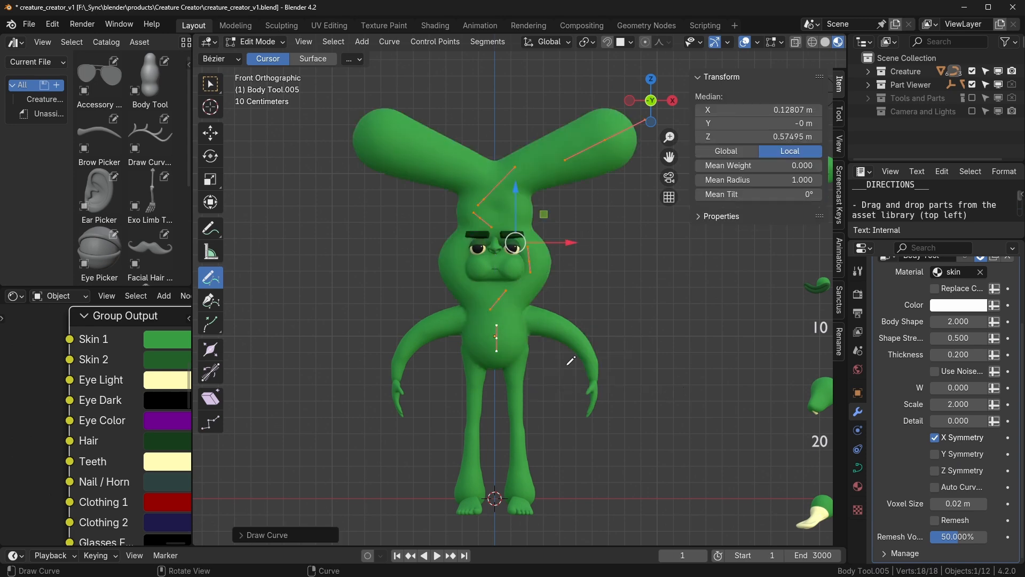
pyautogui.moveTo(571, 361); pyautogui.dragTo(780, 373, button='middle')
pyautogui.keyDown('alt'); pyautogui.moveTo(559, 354); pyautogui.dragTo(572, 354, button='middle'); pyautogui.keyUp('alt')
# Step: Select only the control point at the tip of the drawn body curve and try shrinking its radius
pyautogui.hotkey('alt', 'a')
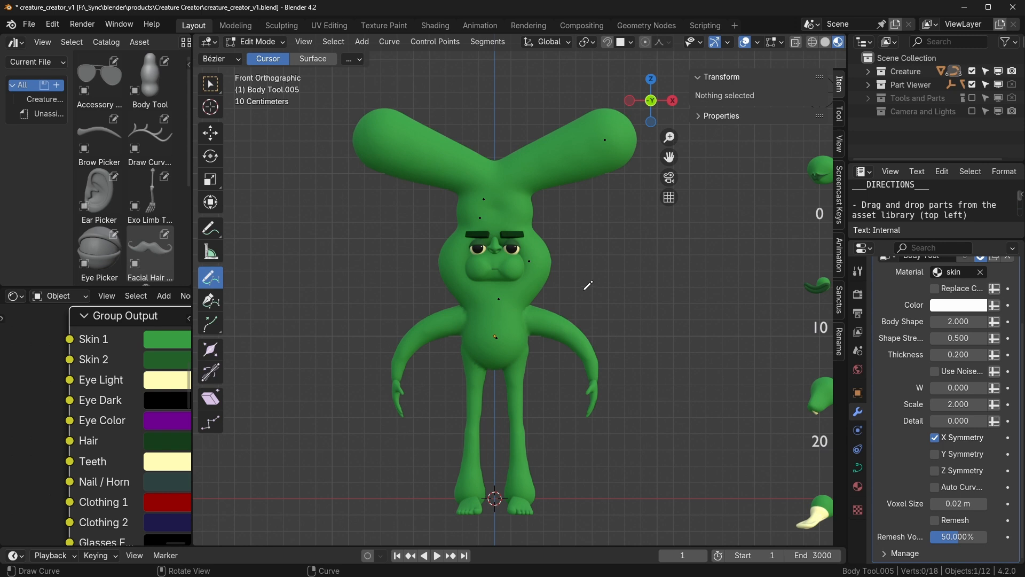
pyautogui.press('c')
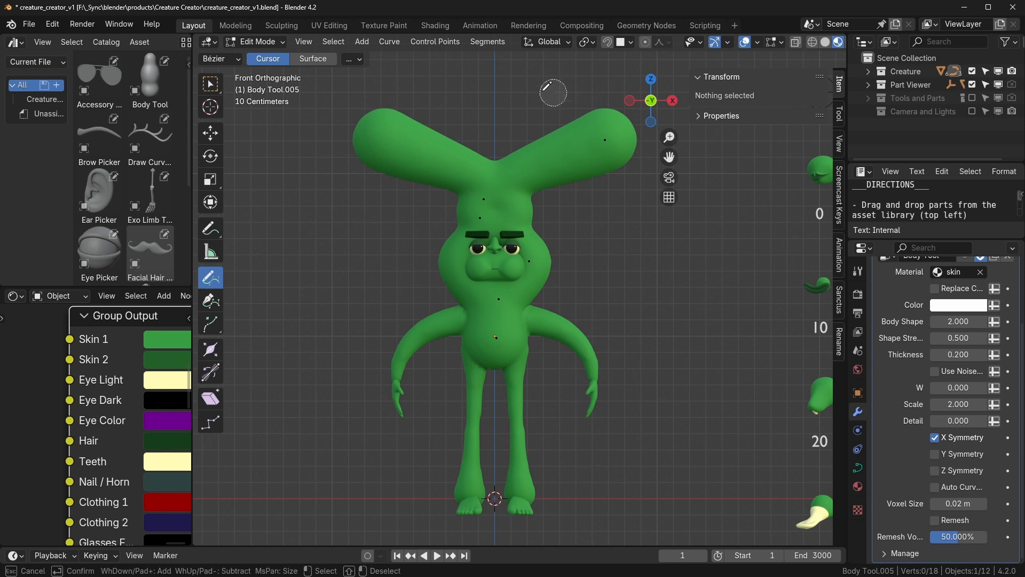
pyautogui.click(605, 141)
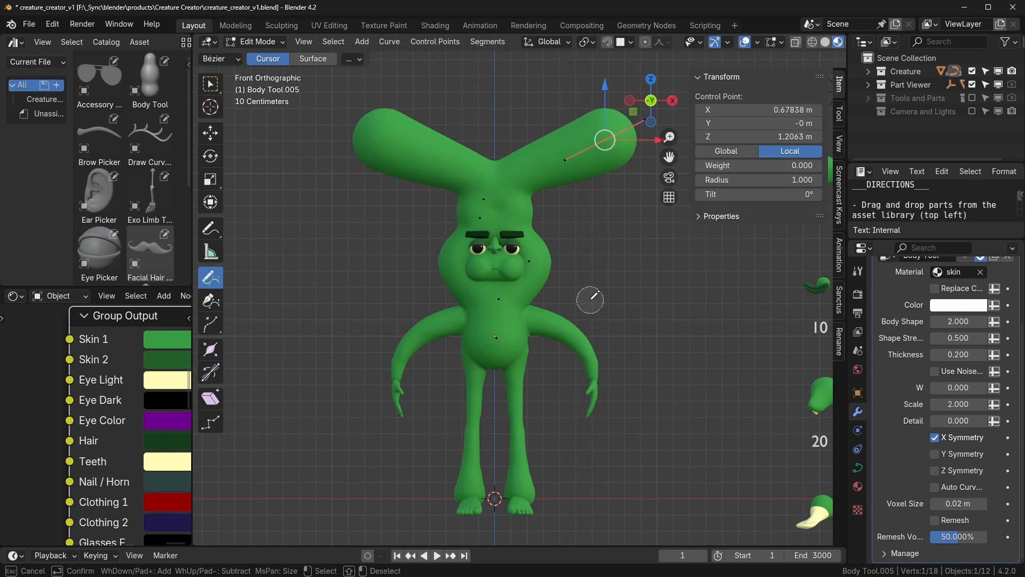
pyautogui.press('Escape')
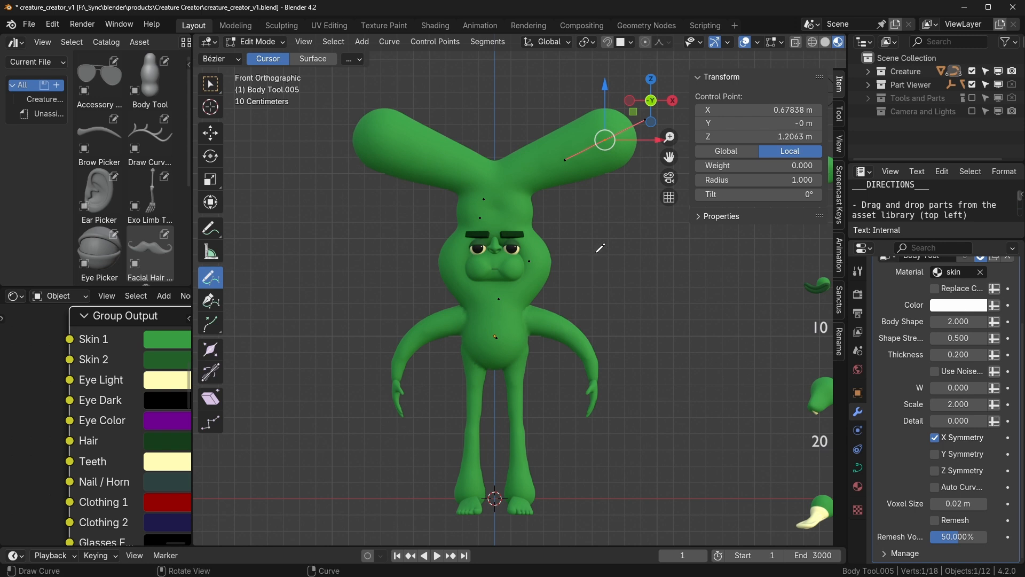
pyautogui.keyDown('shift'); pyautogui.moveTo(597, 261); pyautogui.dragTo(547, 240, button='middle'); pyautogui.keyUp('shift')
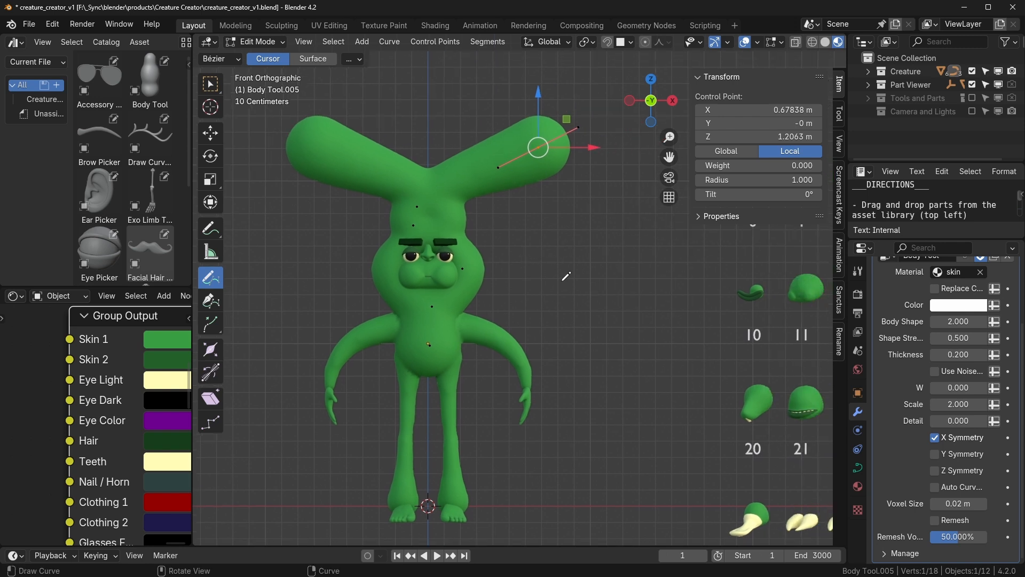
pyautogui.hotkey('alt', 's')
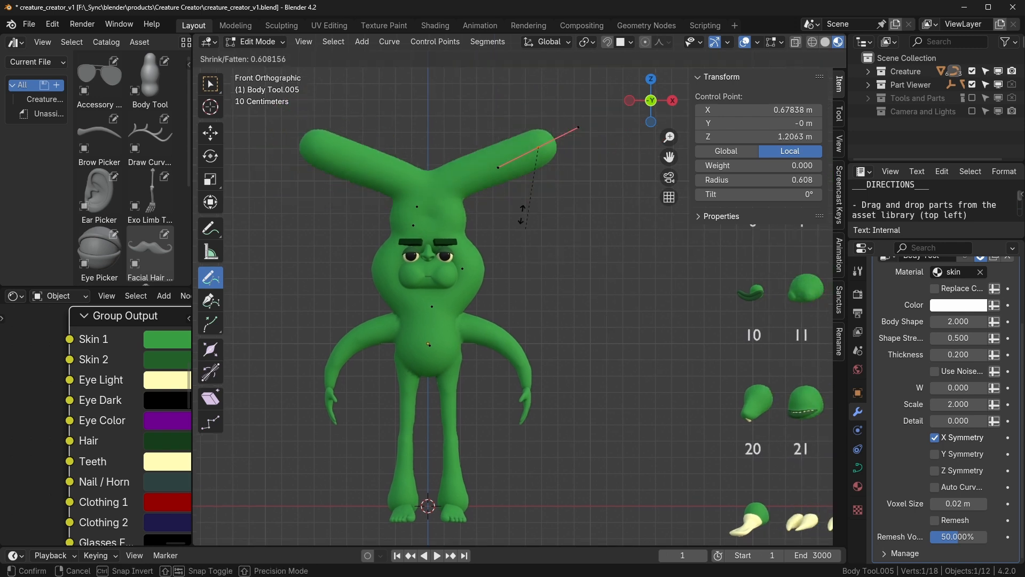
pyautogui.rightClick(552, 319)
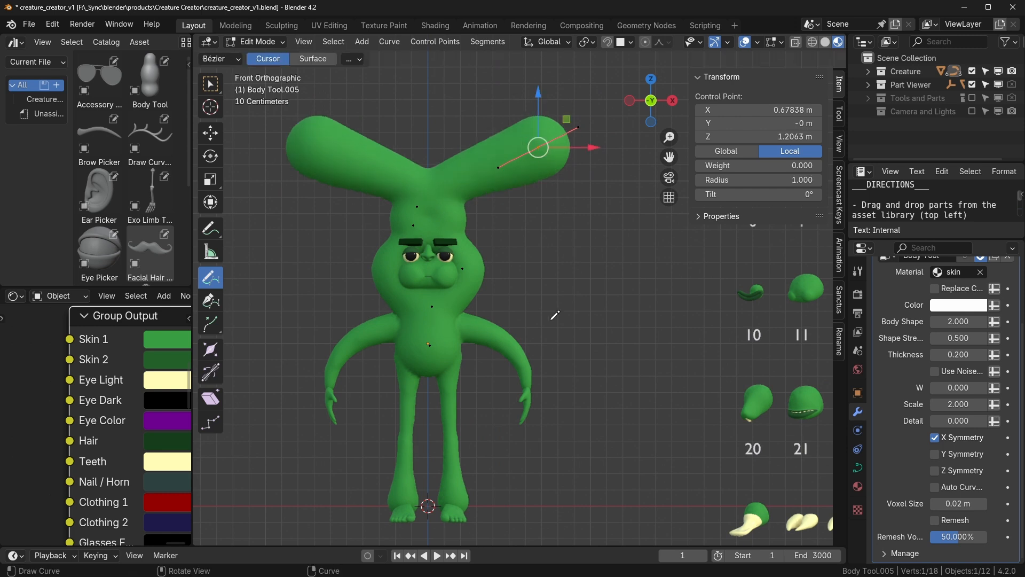
pyautogui.keyDown('shift'); pyautogui.moveTo(510, 312); pyautogui.dragTo(556, 309, button='middle'); pyautogui.keyUp('shift')
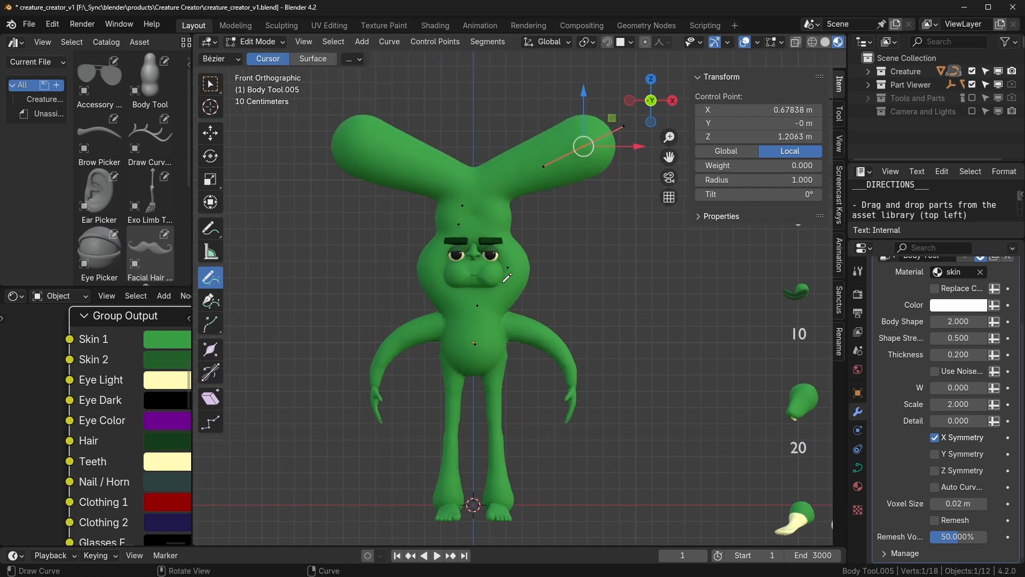
# Step: Undo the redrawn body curve, return to Object Mode and deselect the body
pyautogui.hotkey('alt', 'a')
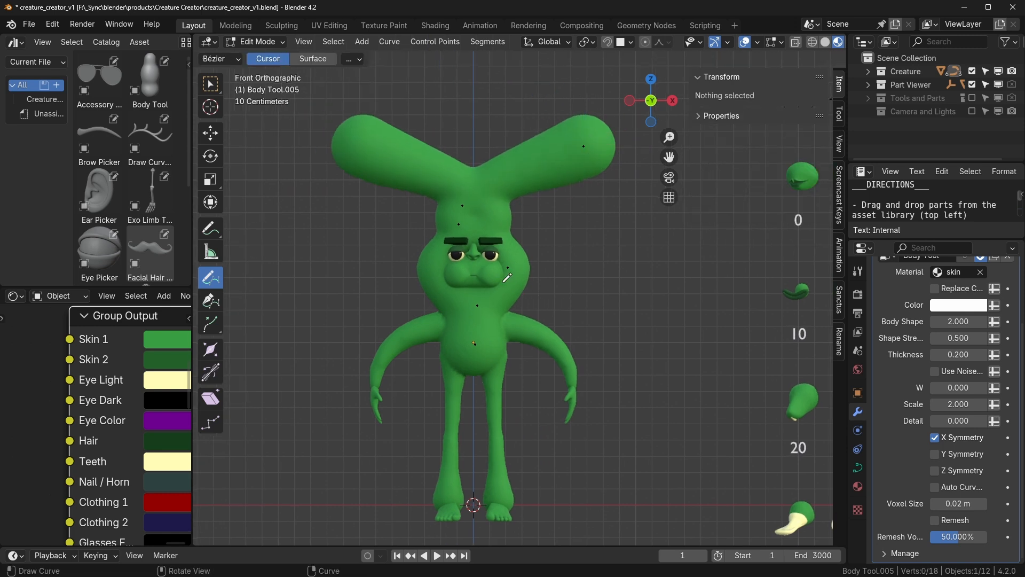
pyautogui.press('Tab')
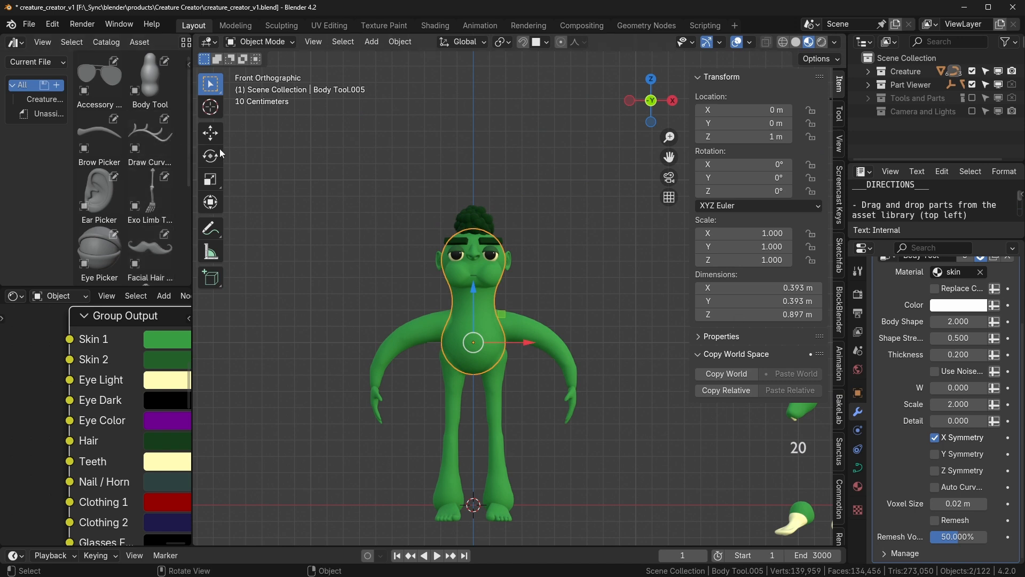
pyautogui.moveTo(198, 204)
pyautogui.mouseDown()
pyautogui.moveTo(226, 211)
pyautogui.moveTo(196, 214)
pyautogui.mouseUp()
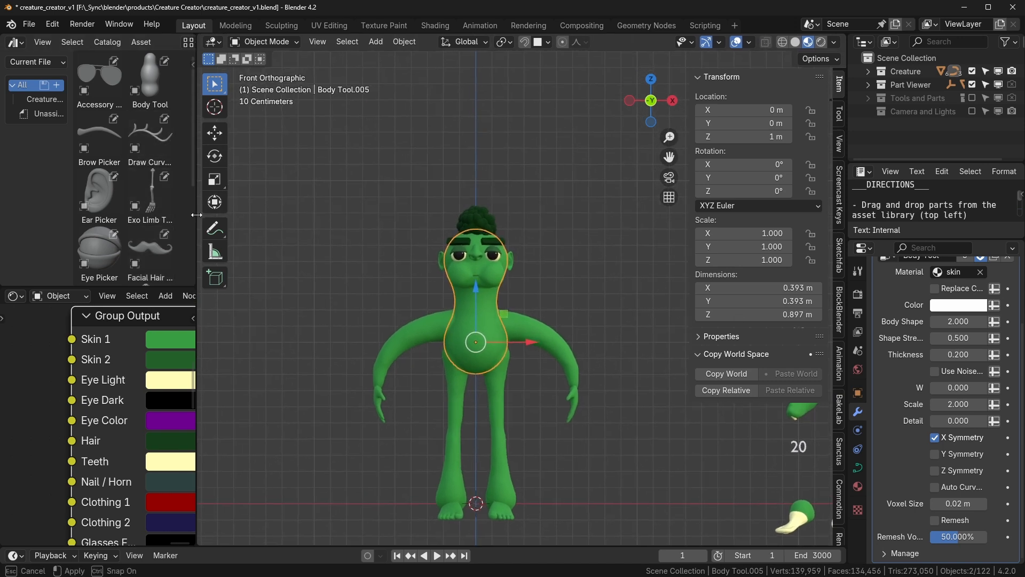
pyautogui.click(510, 255)
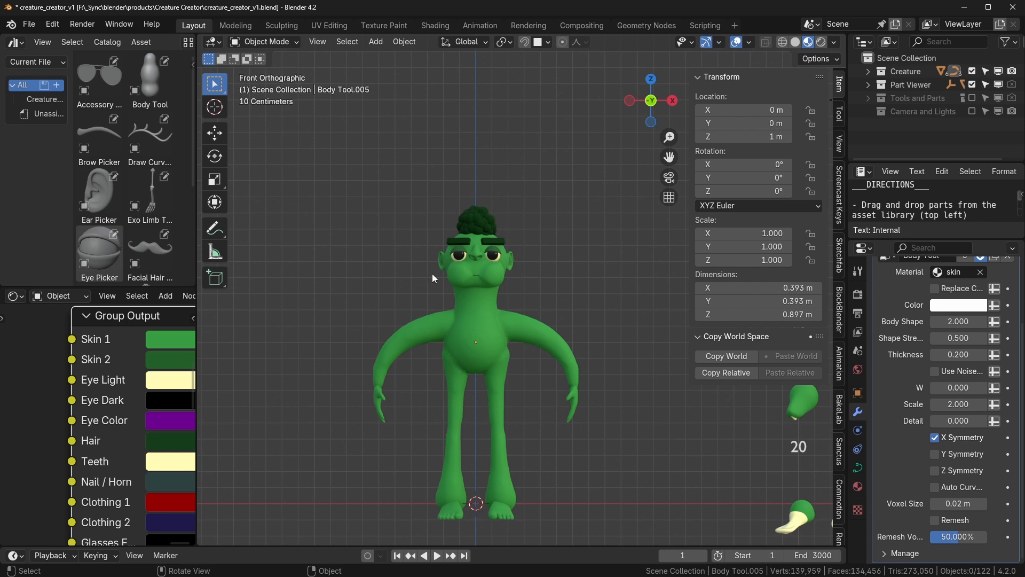
# Step: Add the Facial Hair Picker asset to the creature's face and move the moustache directly under the nose
pyautogui.scroll(2, 432, 273)
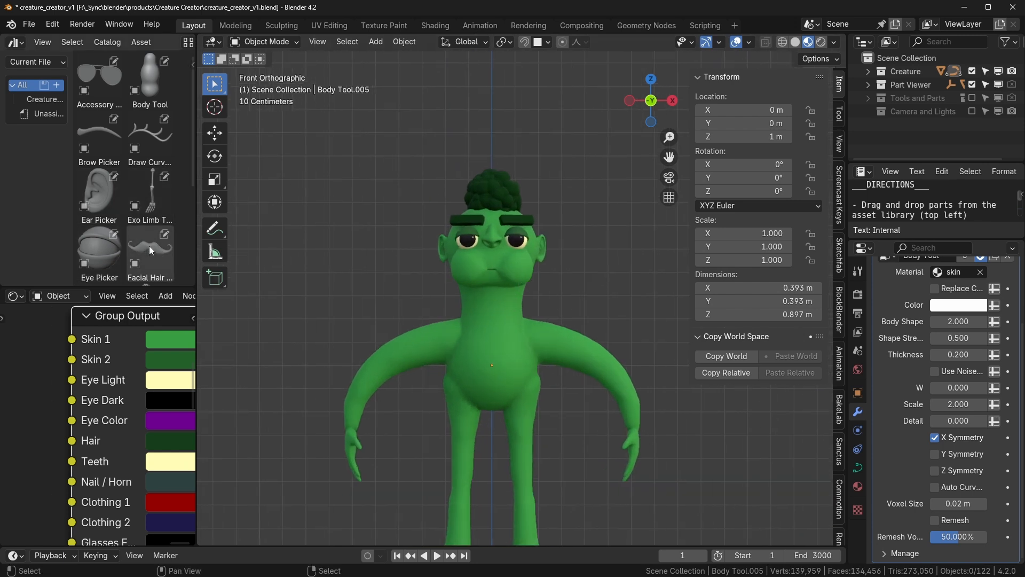
pyautogui.moveTo(150, 247); pyautogui.dragTo(480, 260)
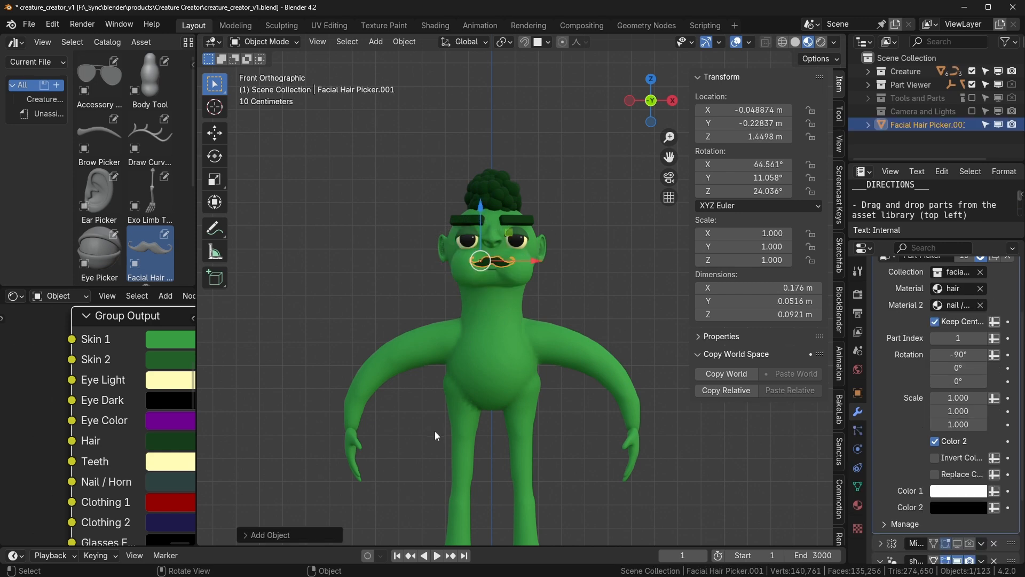
pyautogui.scroll(5, 508, 311)
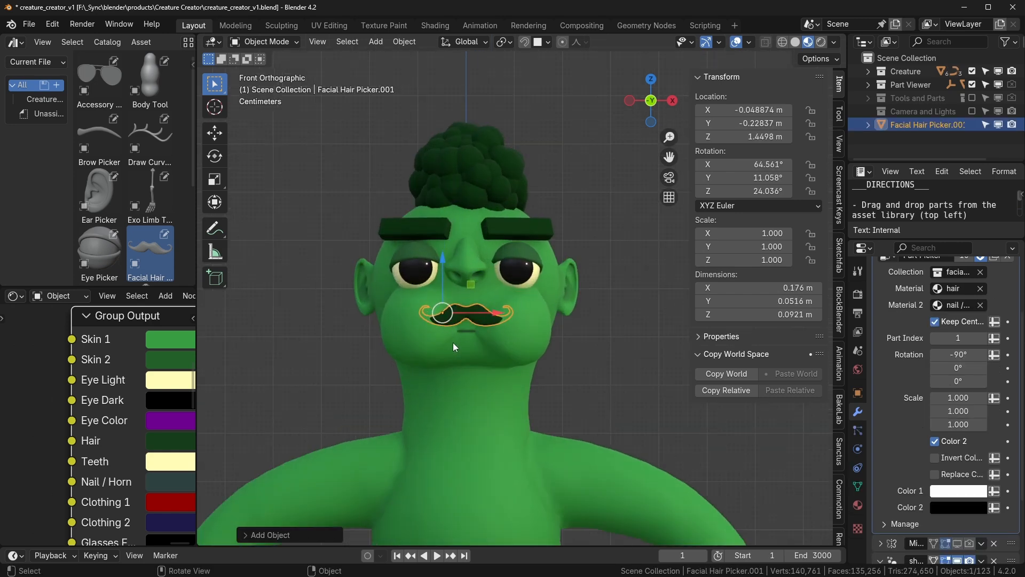
pyautogui.press('g')
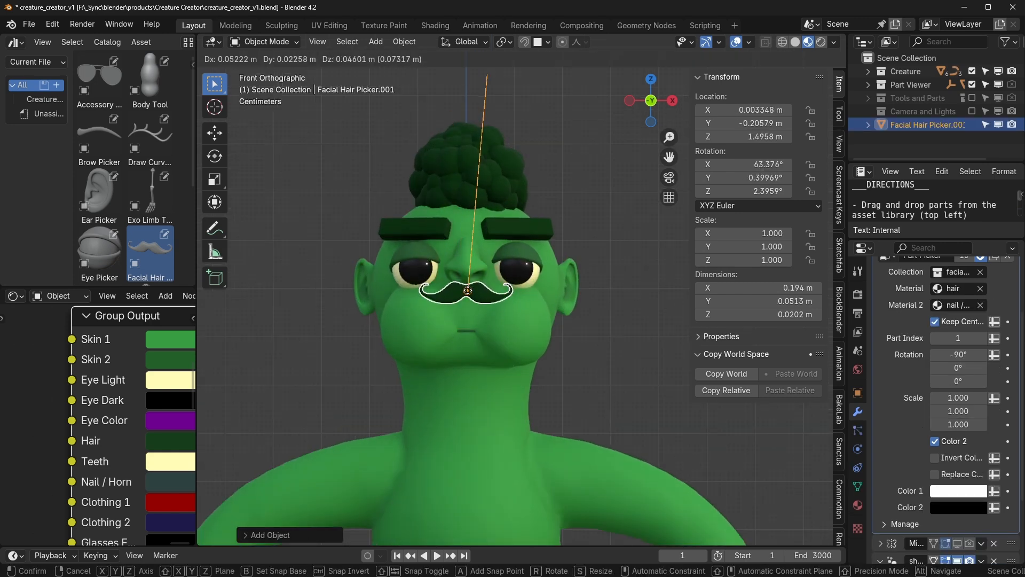
pyautogui.click(468, 291)
pyautogui.moveTo(471, 346); pyautogui.dragTo(512, 293, button='middle')
# Step: Duplicate the moustache onto the chin and set the copy's Part Index to 8
pyautogui.hotkey('shift', 'd')
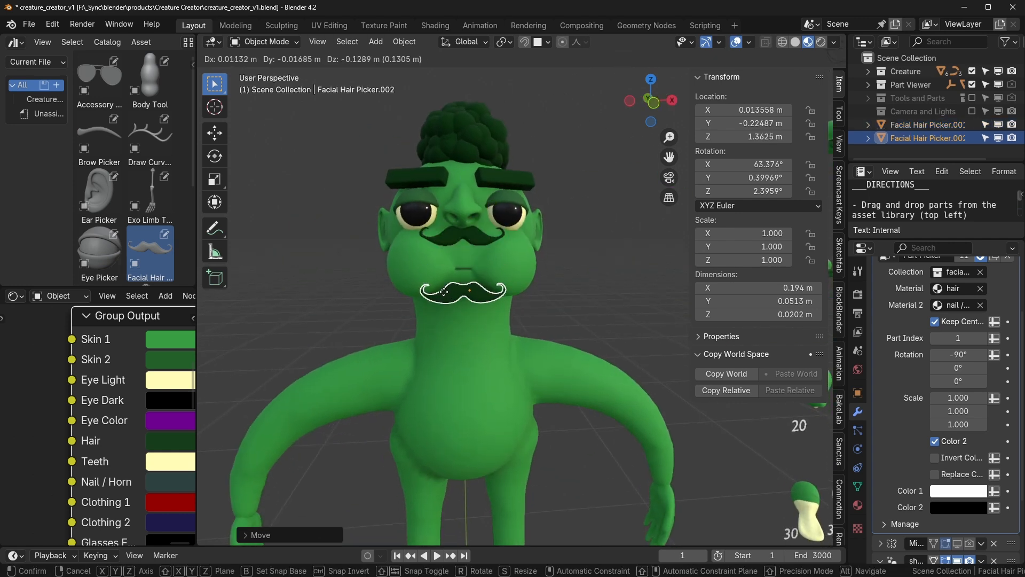
pyautogui.click(447, 288)
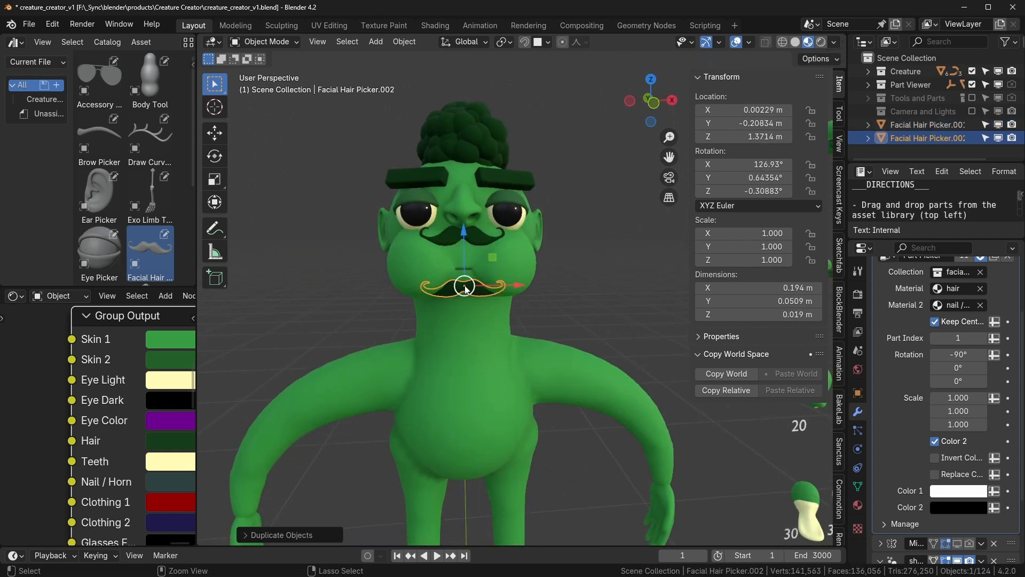
pyautogui.click(982, 338)
pyautogui.click(983, 338)
pyautogui.click(983, 338)
pyautogui.click(983, 338)
pyautogui.click(982, 338)
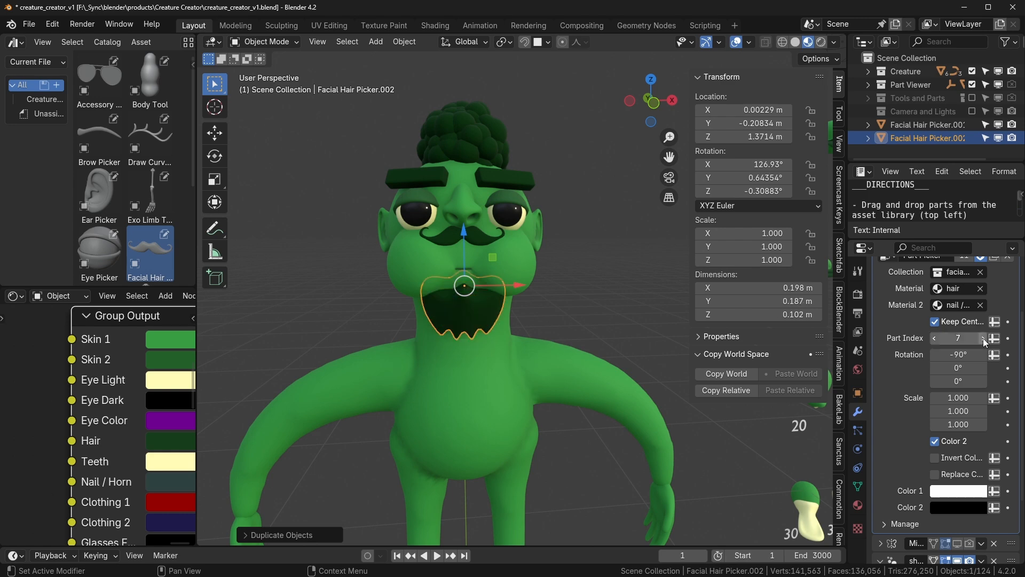
pyautogui.click(982, 338)
pyautogui.click(982, 338)
pyautogui.click(595, 292)
pyautogui.moveTo(595, 292); pyautogui.dragTo(536, 297, button='middle')
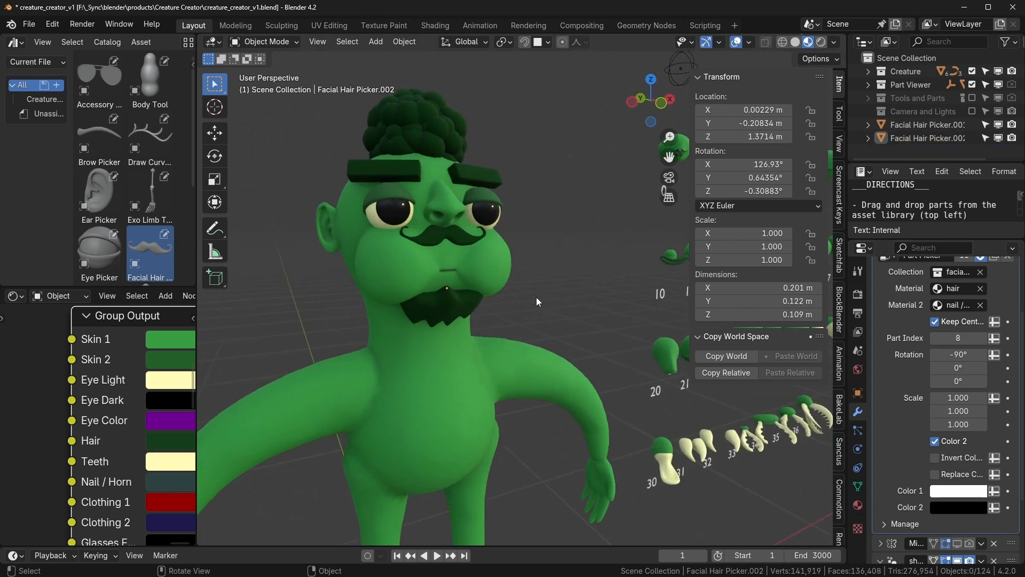
# Step: Delete the beard from the chin and the moustache from under the nose
pyautogui.click(440, 313)
pyautogui.press('x')
pyautogui.click(440, 313)
pyautogui.click(438, 238)
pyautogui.press('x')
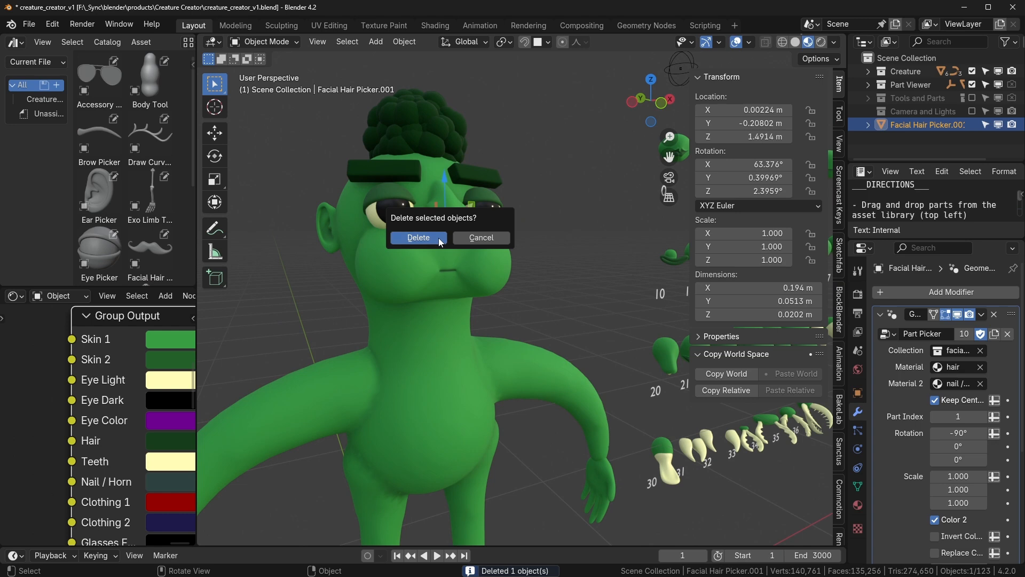
pyautogui.click(438, 238)
# Step: Add the Hat Picker asset from the asset library to the top of the creature's head
pyautogui.scroll(-3, 133, 101)
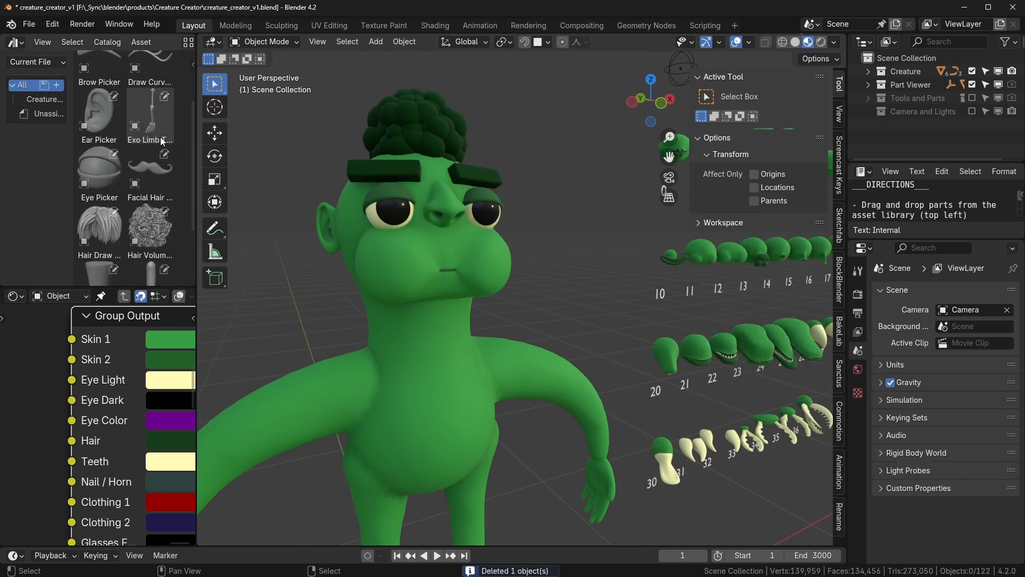
pyautogui.scroll(-2, 162, 141)
pyautogui.moveTo(104, 248); pyautogui.dragTo(432, 140)
pyautogui.moveTo(466, 197); pyautogui.dragTo(427, 253, button='middle')
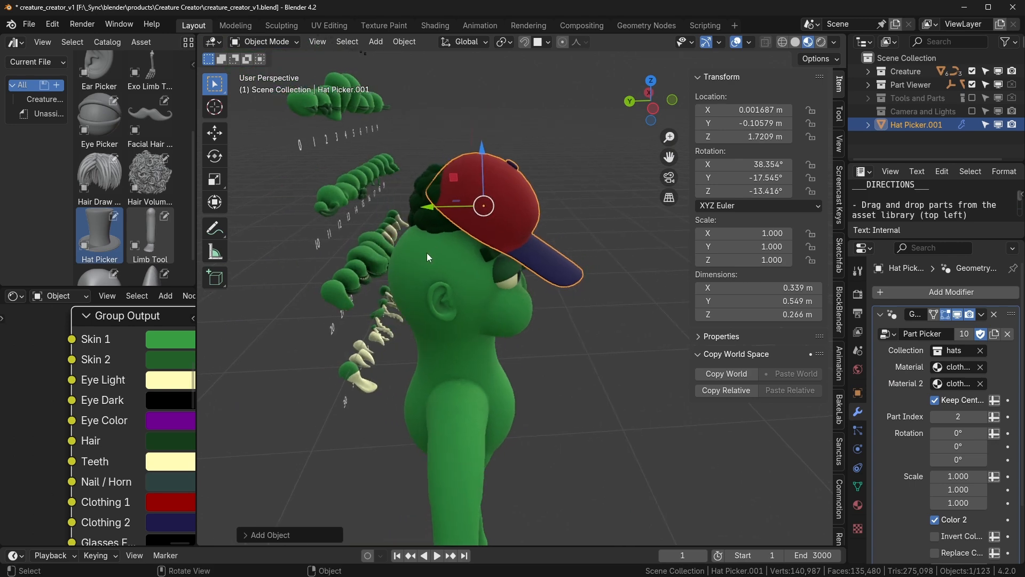
# Step: Move the hat to the side of the head, turn off Keep Centered and try rotating the hat freely
pyautogui.press('g')
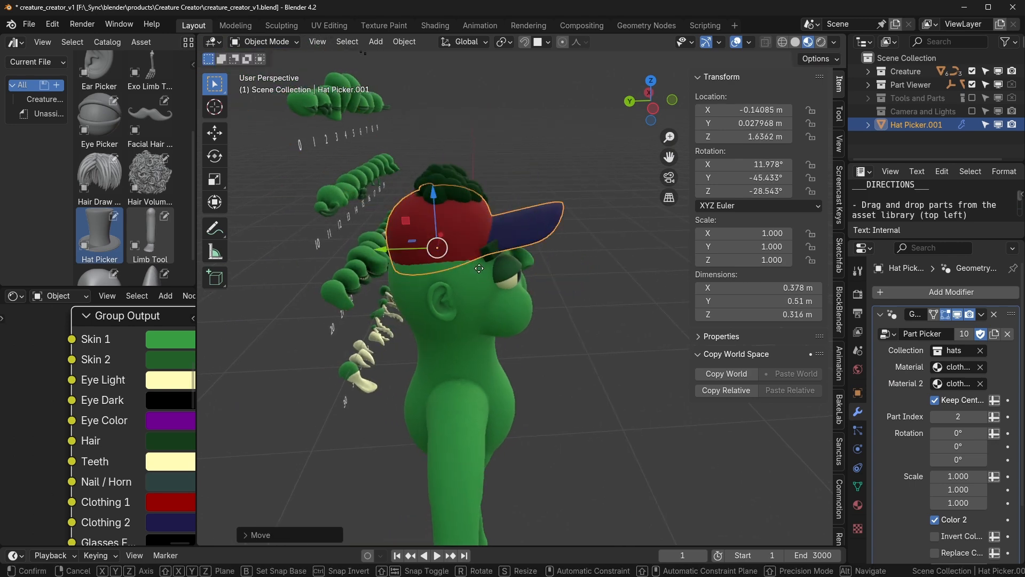
pyautogui.keyDown('alt'); pyautogui.moveTo(479, 269); pyautogui.dragTo(614, 243, button='middle'); pyautogui.keyUp('alt')
pyautogui.press('r')
pyautogui.press('r')
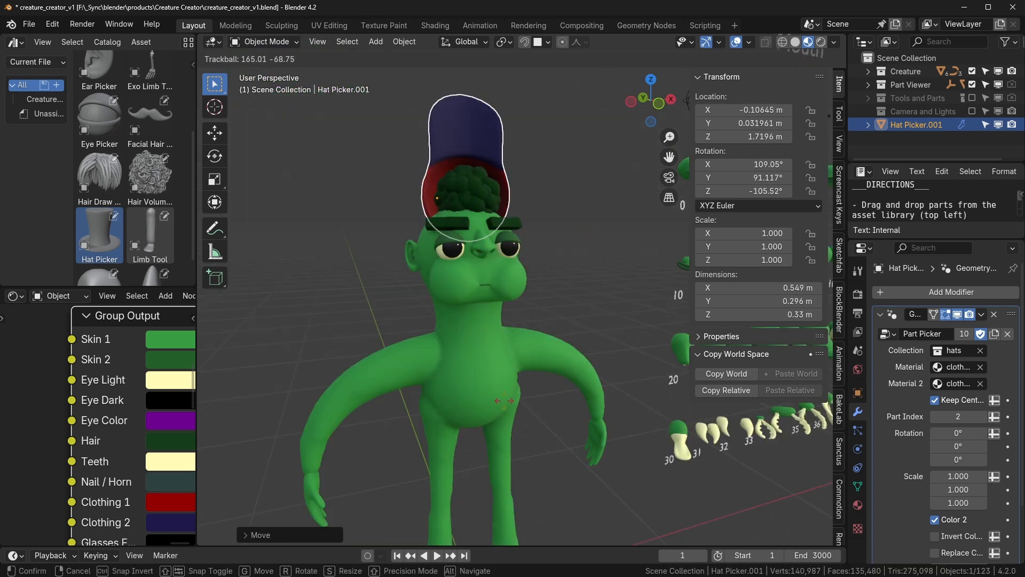
pyautogui.press('Escape')
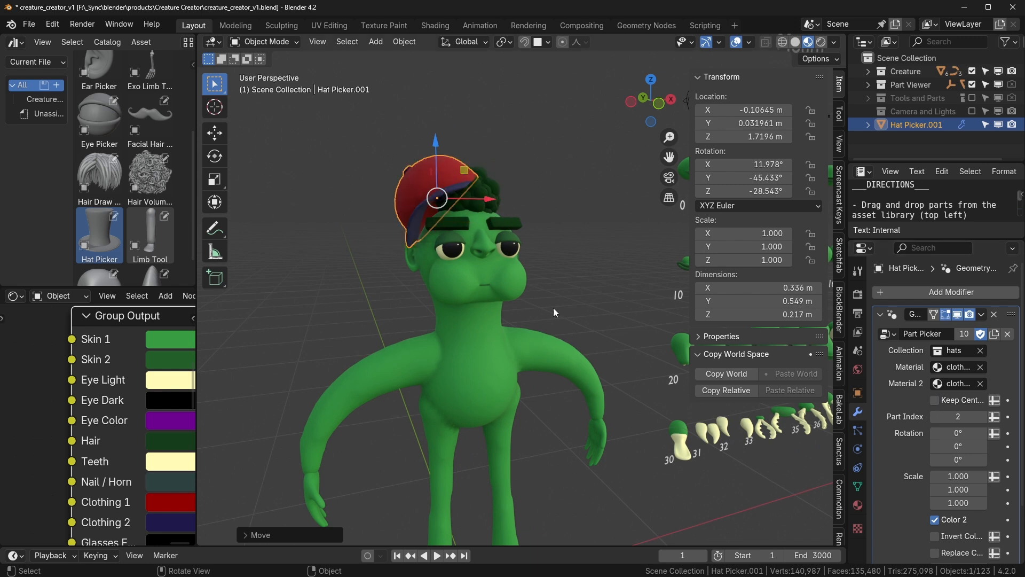
pyautogui.press('r')
pyautogui.press('r')
pyautogui.press('Escape')
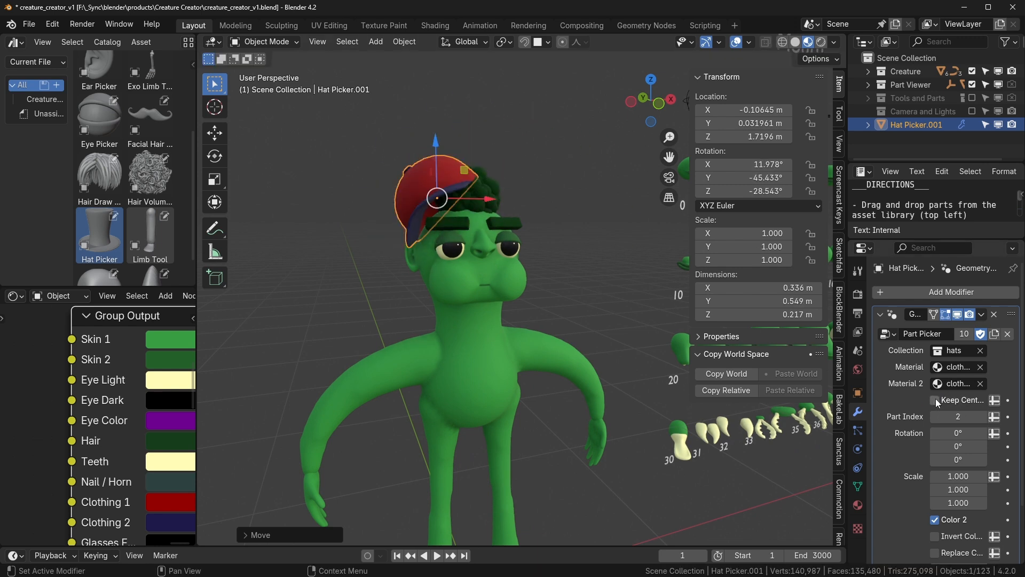
# Step: Delete the hat from the creature's head
pyautogui.press('x')
pyautogui.click(536, 267)
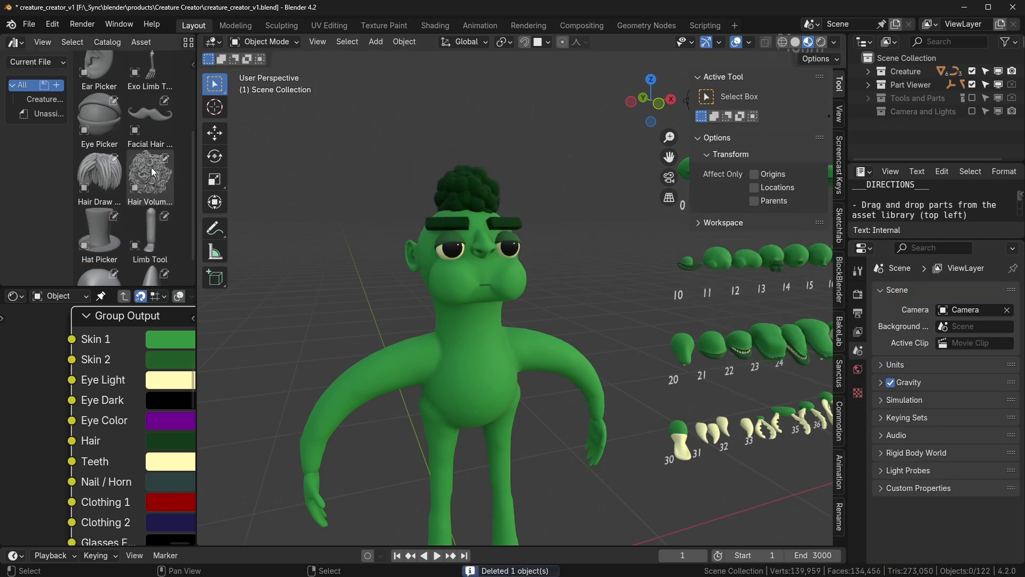
# Step: Add the Hair Draw Tool asset to the scene, reset its location to the origin and start moving it along Z
pyautogui.scroll(3, 152, 168)
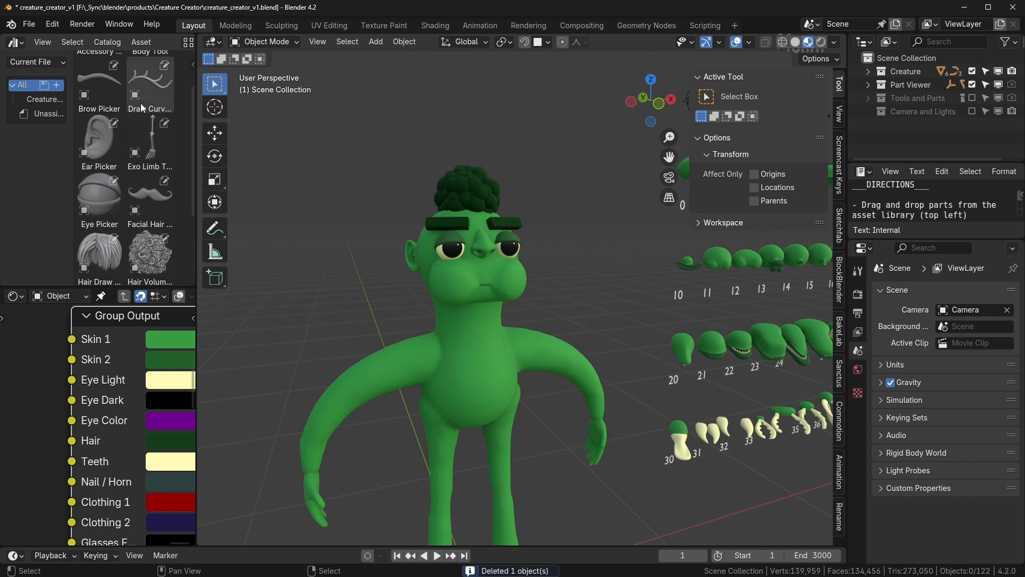
pyautogui.scroll(-1, 102, 255)
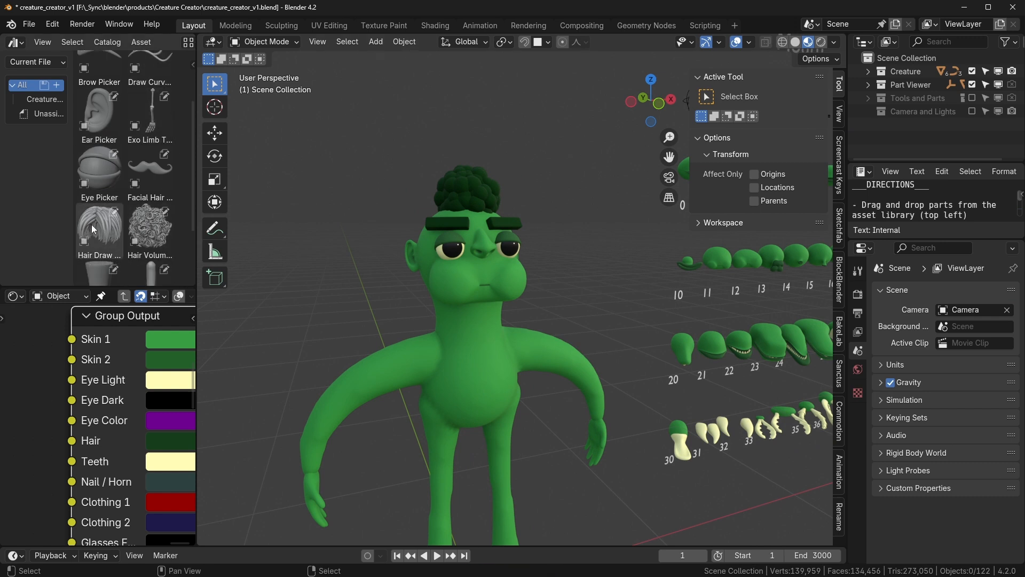
pyautogui.scroll(-1, 91, 224)
pyautogui.moveTo(118, 183)
pyautogui.mouseDown()
pyautogui.moveTo(493, 101)
pyautogui.moveTo(539, 171)
pyautogui.mouseUp()
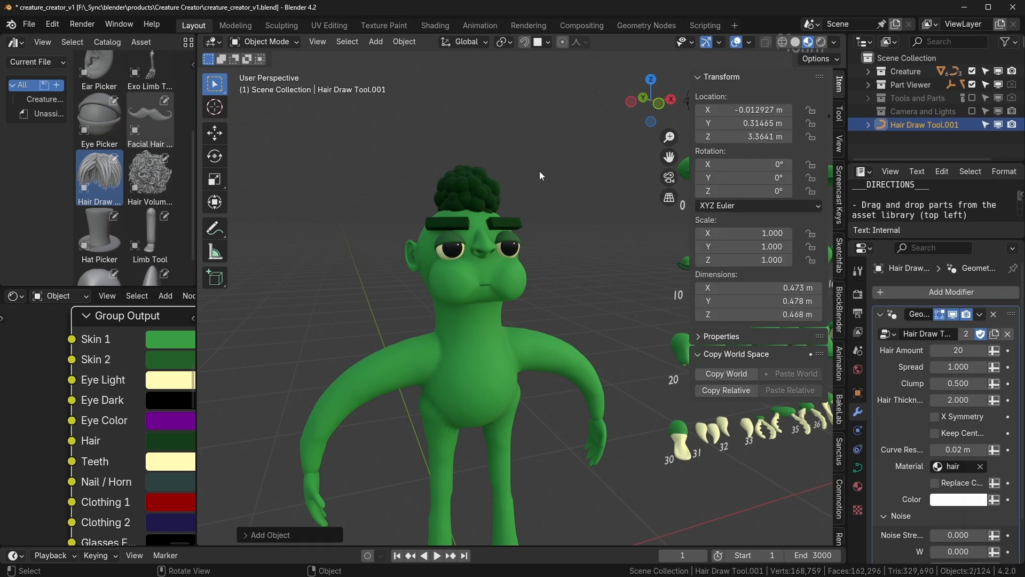
pyautogui.hotkey('alt', 'g')
pyautogui.press('g')
pyautogui.press('z')
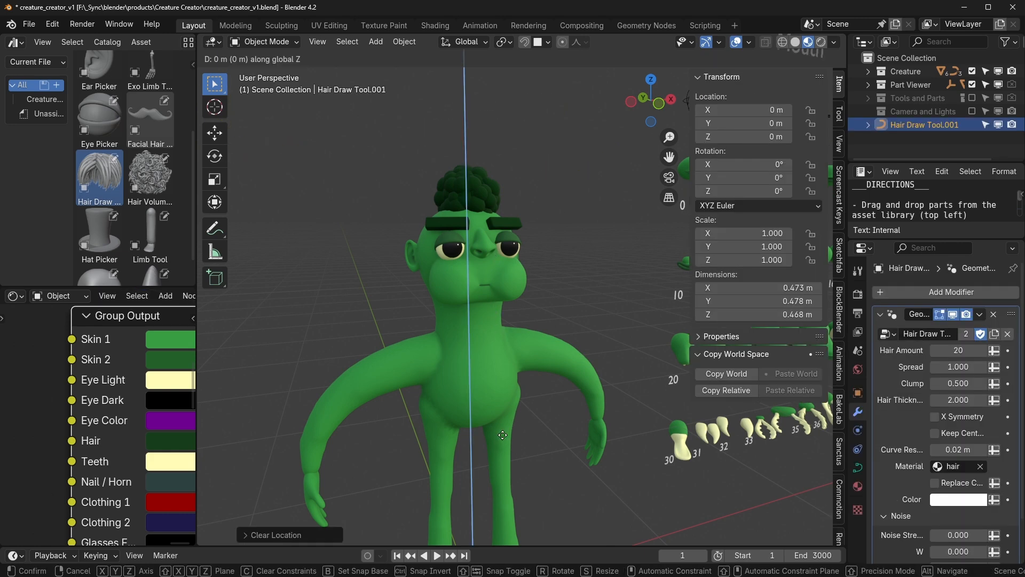
pyautogui.click(530, 522)
# Step: Delete the Hair Draw Tool object from the scene
pyautogui.moveTo(515, 352); pyautogui.dragTo(553, 248, button='middle')
pyautogui.press('x')
pyautogui.click(553, 248)
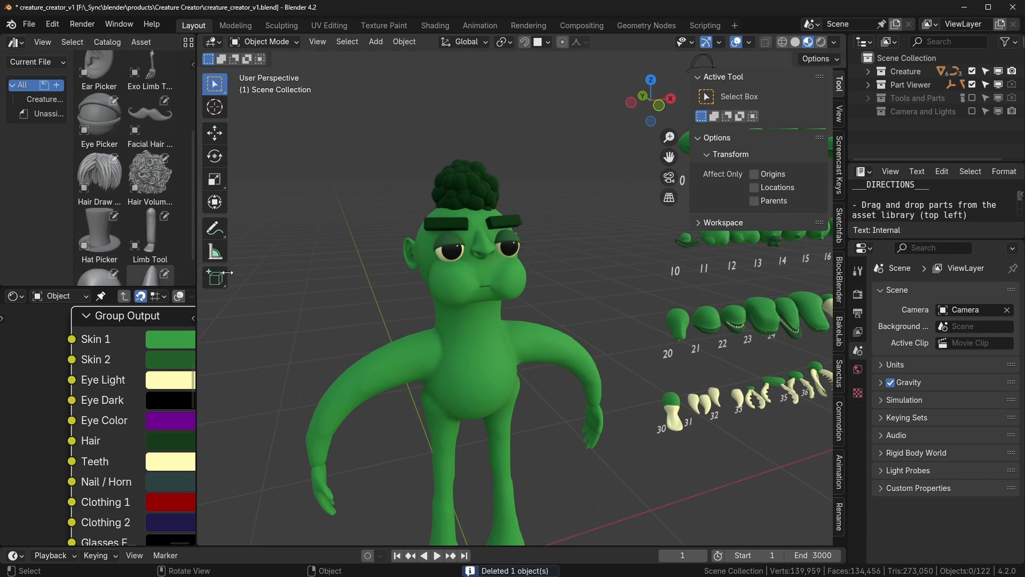
# Step: Select the creature's mouth and body in turn to examine their modifier settings
pyautogui.moveTo(529, 395); pyautogui.dragTo(499, 399, button='middle')
pyautogui.click(481, 275)
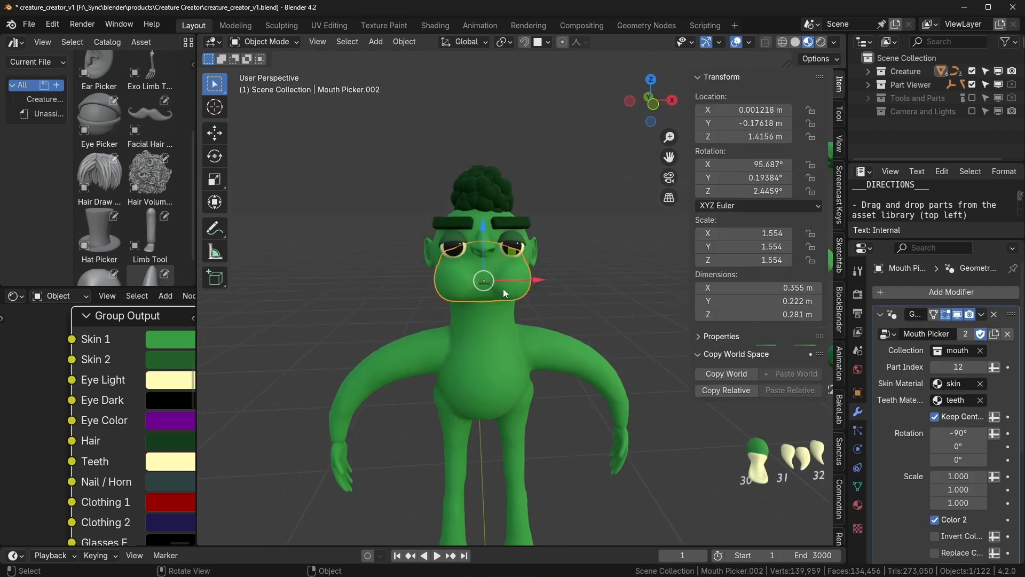
pyautogui.click(512, 337)
pyautogui.scroll(-2, 925, 394)
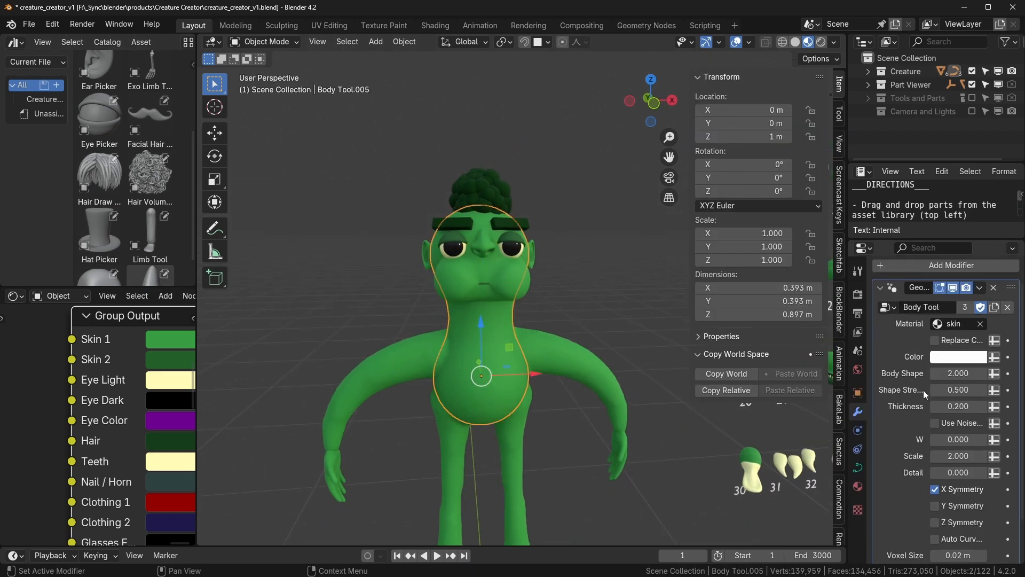
pyautogui.click(335, 355)
pyautogui.keyDown('shift'); pyautogui.moveTo(300, 383); pyautogui.dragTo(309, 365, button='middle'); pyautogui.keyUp('shift')
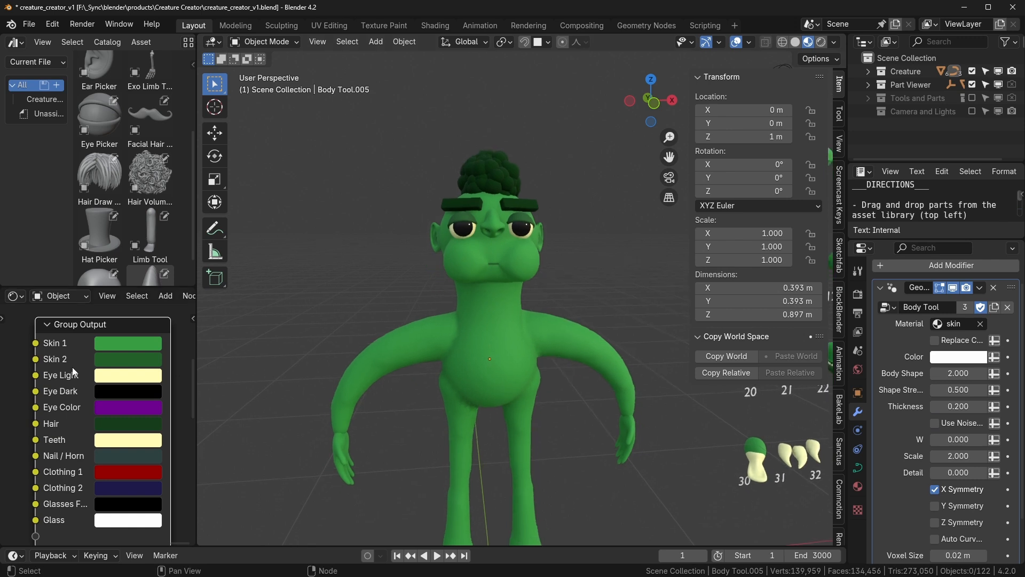
# Step: Change the Skin 1 colour in the Group Output node to blue
pyautogui.scroll(-1, 118, 378)
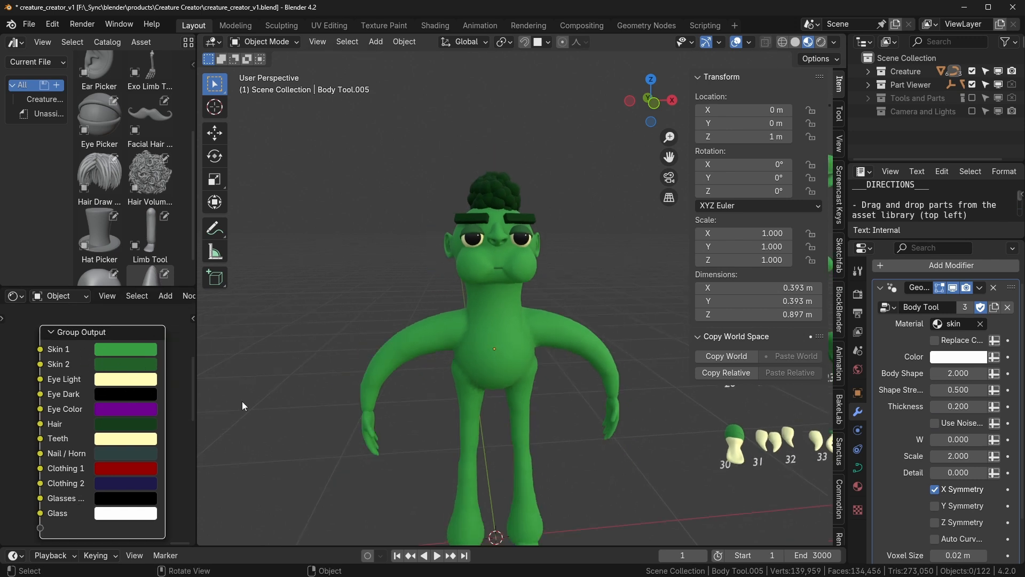
pyautogui.moveTo(437, 376); pyautogui.dragTo(533, 334, button='middle')
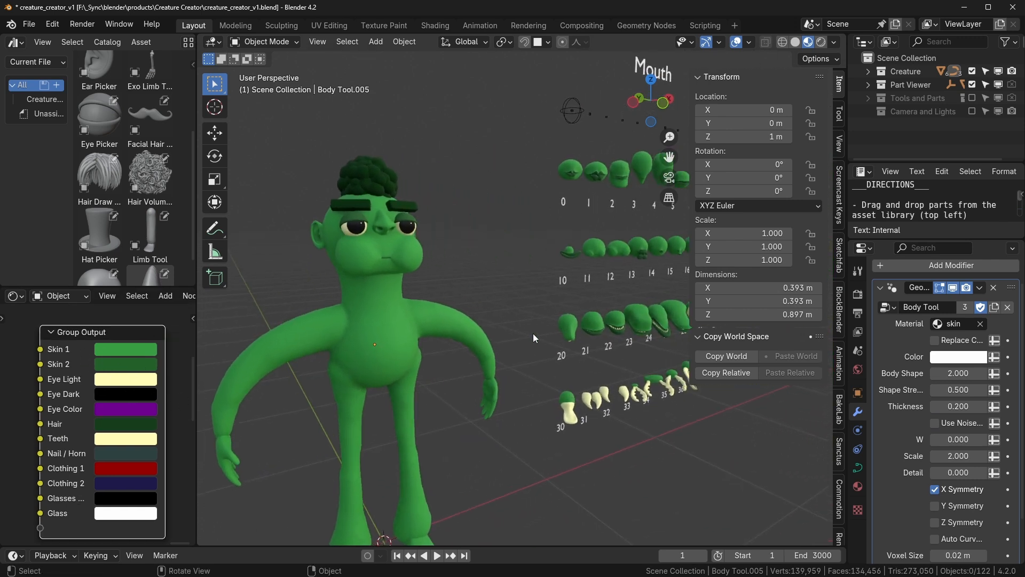
pyautogui.click(129, 349)
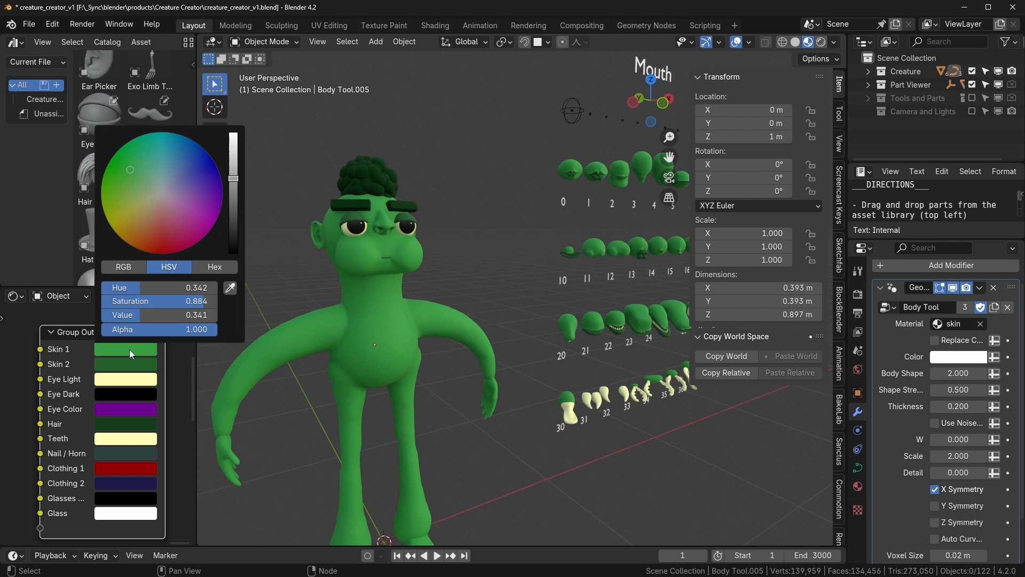
pyautogui.moveTo(142, 191); pyautogui.dragTo(174, 134)
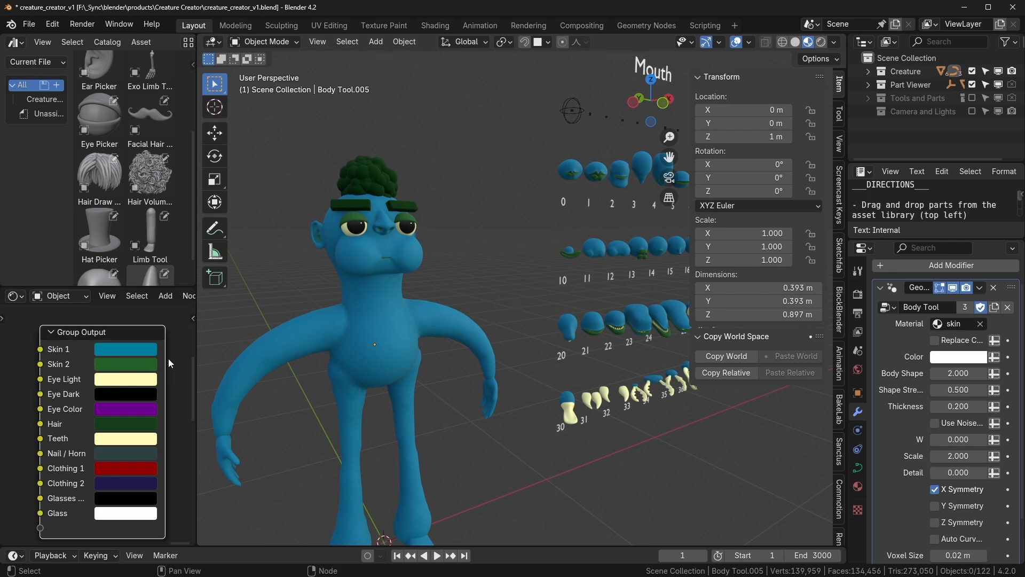
# Step: Swap the creature's mouth by setting its Part Index to 5
pyautogui.scroll(10, 426, 313)
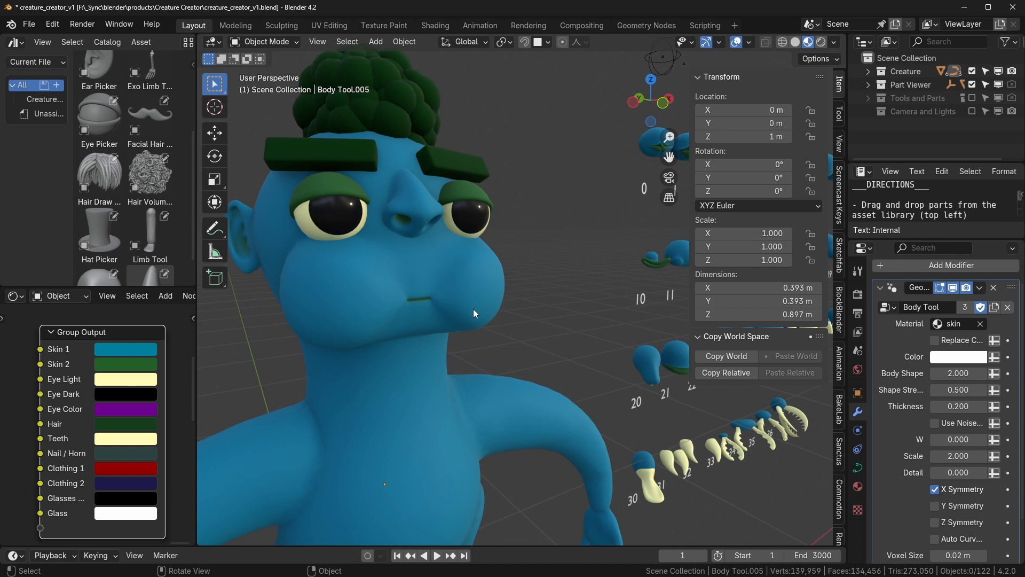
pyautogui.click(406, 314)
pyautogui.click(936, 340)
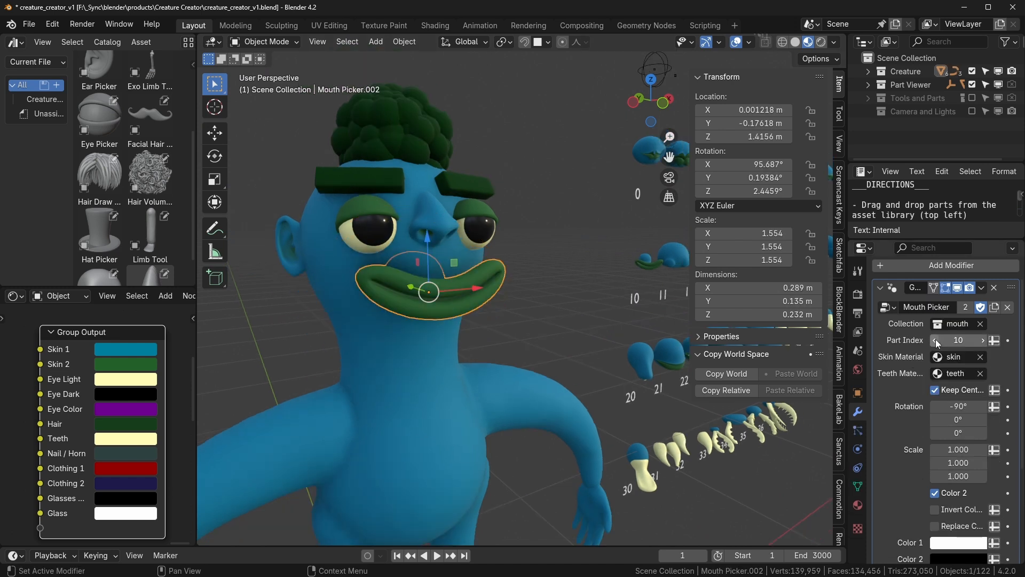
pyautogui.click(935, 339)
pyautogui.click(936, 340)
pyautogui.click(936, 340)
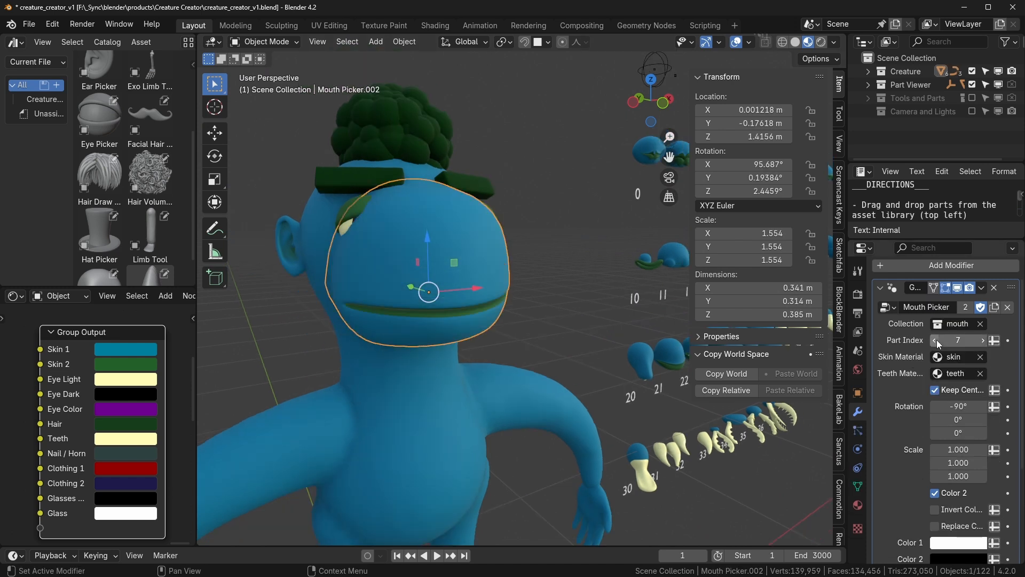
pyautogui.click(936, 339)
pyautogui.click(936, 339)
pyautogui.click(580, 258)
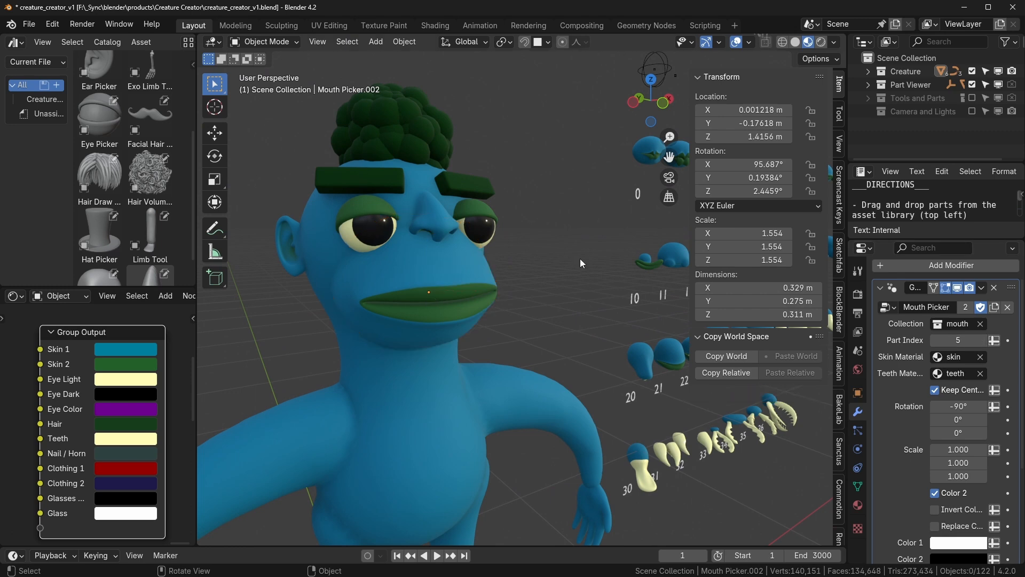
# Step: Try a different colour for Skin 2 in the Group Output node
pyautogui.click(123, 364)
pyautogui.moveTo(129, 184)
pyautogui.mouseDown()
pyautogui.moveTo(209, 195)
pyautogui.moveTo(176, 224)
pyautogui.moveTo(158, 224)
pyautogui.mouseUp()
pyautogui.press('Escape')
pyautogui.moveTo(425, 321); pyautogui.dragTo(367, 191, button='middle')
pyautogui.scroll(-8, 512, 347)
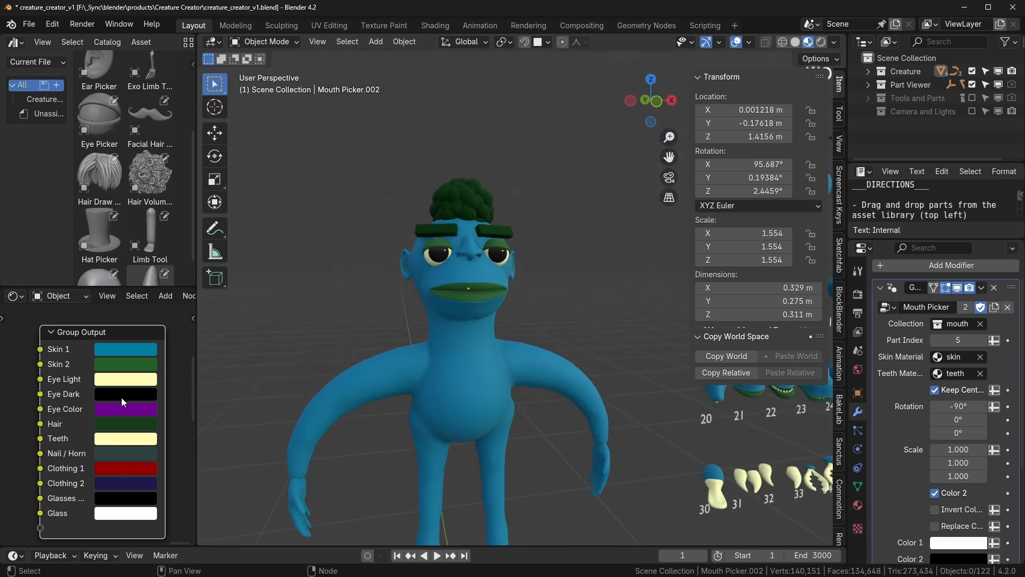
# Step: Turn on the Eye Color option for the creature's eyes
pyautogui.scroll(4, 459, 328)
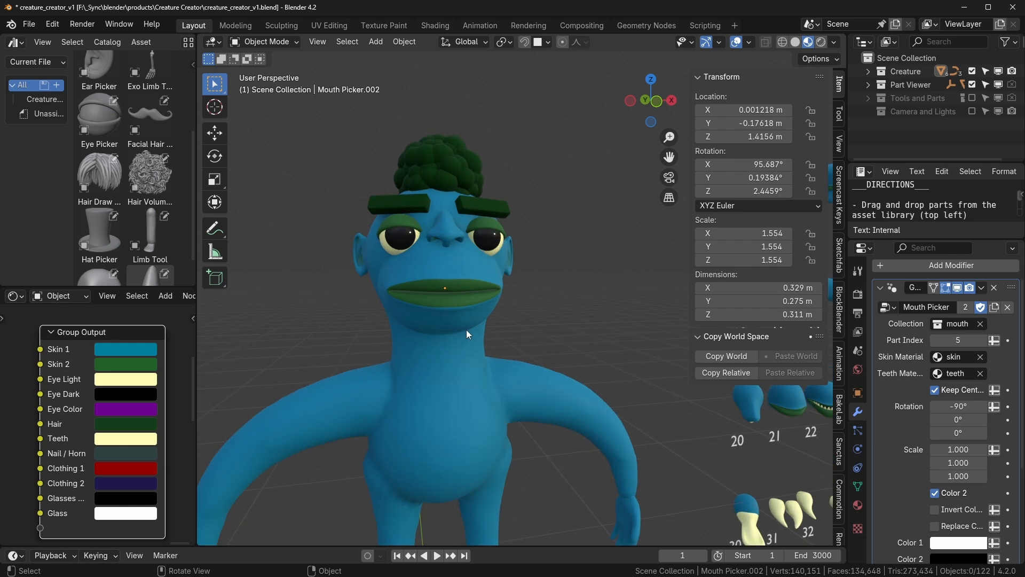
pyautogui.scroll(2, 447, 241)
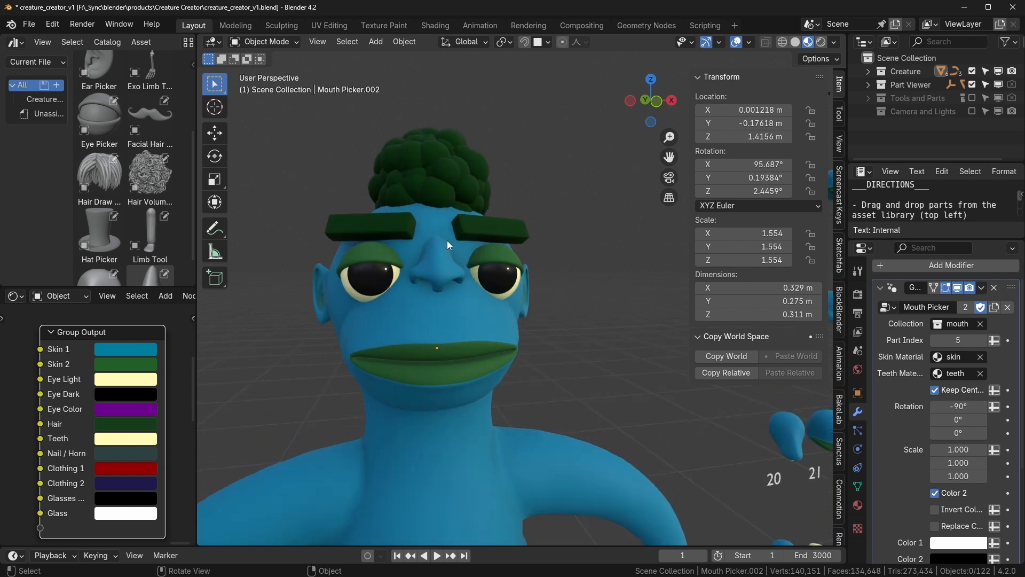
pyautogui.click(523, 275)
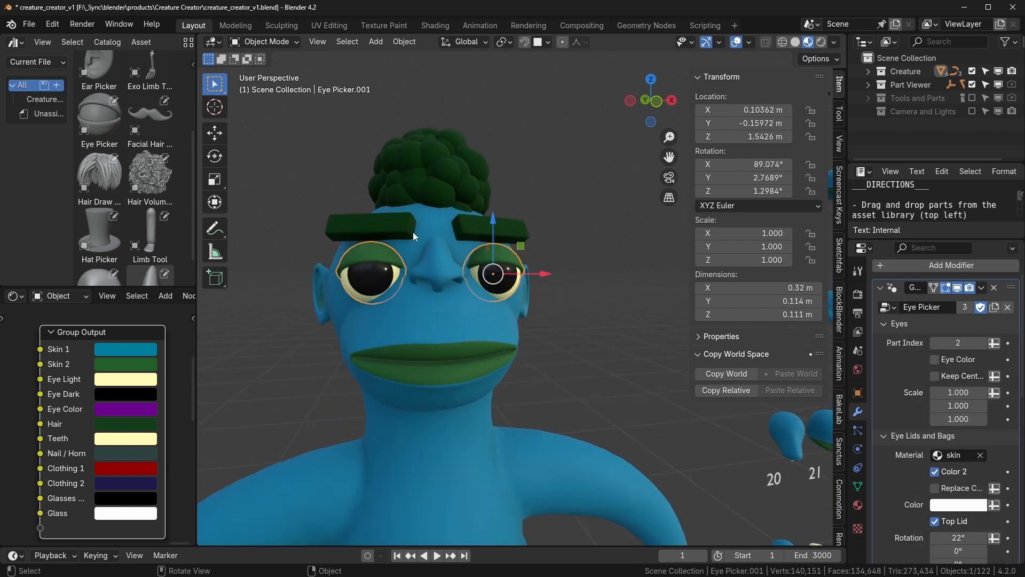
pyautogui.click(935, 359)
pyautogui.click(528, 407)
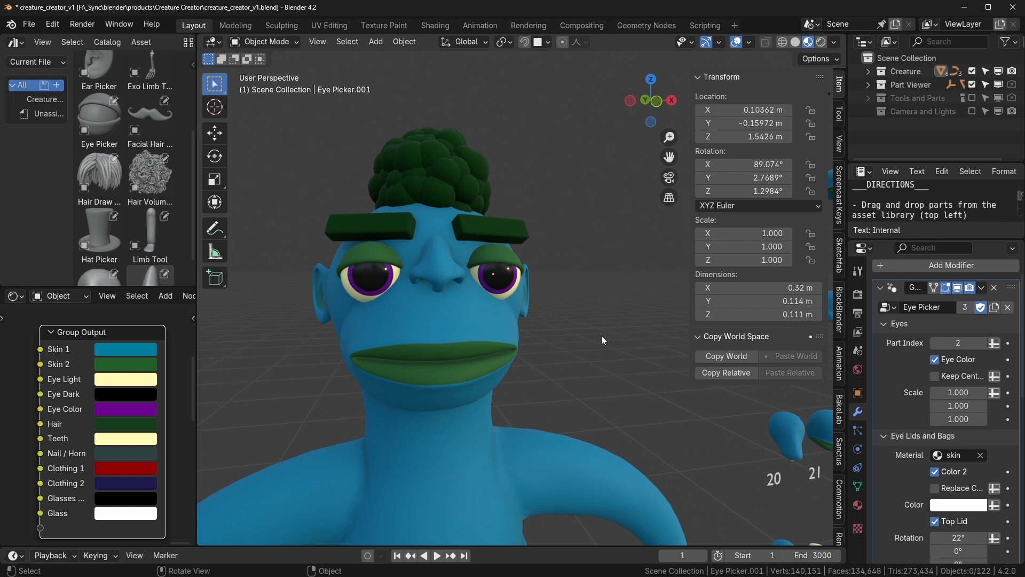
# Step: Switch the eyes' Top Lid off and back on, and the Bottom Lid on and back off, to compare them
pyautogui.scroll(-5, 924, 421)
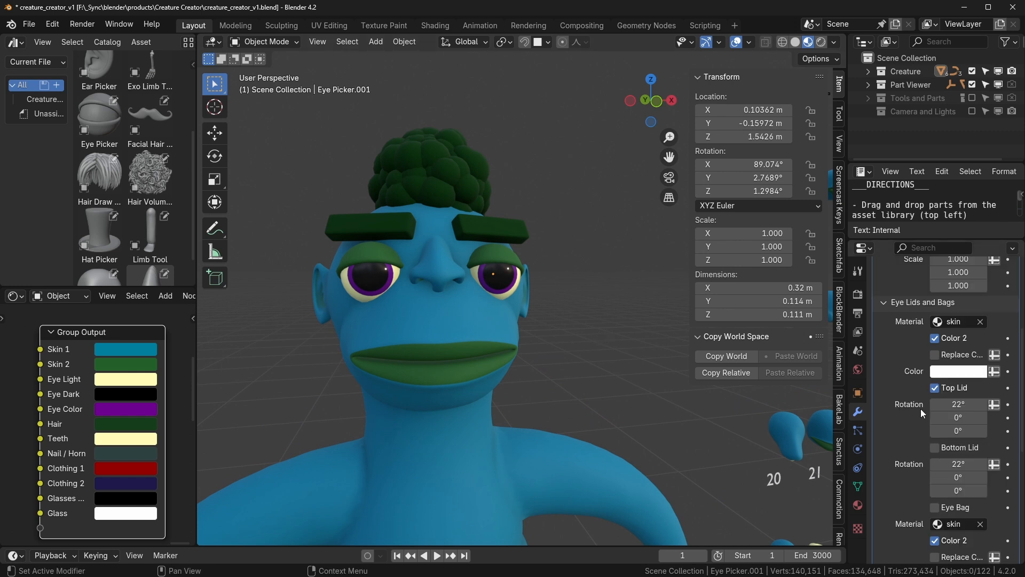
pyautogui.scroll(-2, 921, 409)
pyautogui.click(934, 334)
pyautogui.click(933, 334)
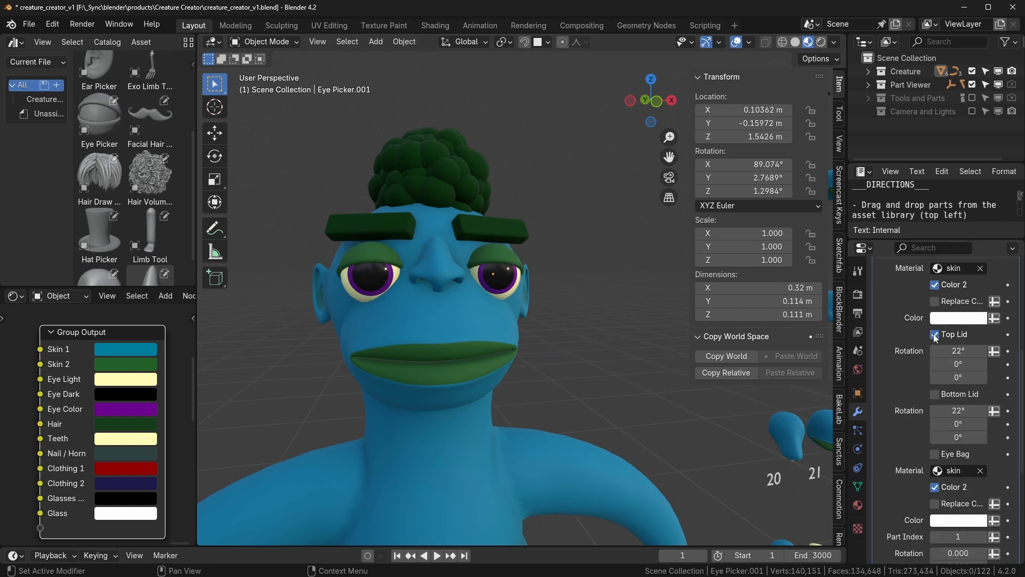
pyautogui.click(939, 395)
pyautogui.click(936, 394)
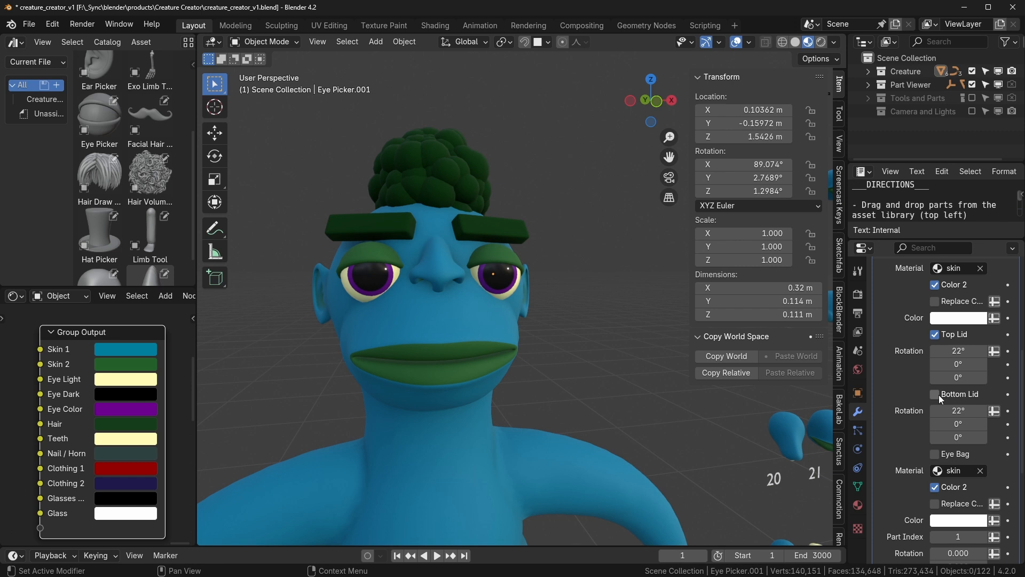
# Step: Replace the eyes' Top Lid with an Eye Bag and move the eyes out to the sides of the head
pyautogui.click(935, 334)
pyautogui.click(936, 455)
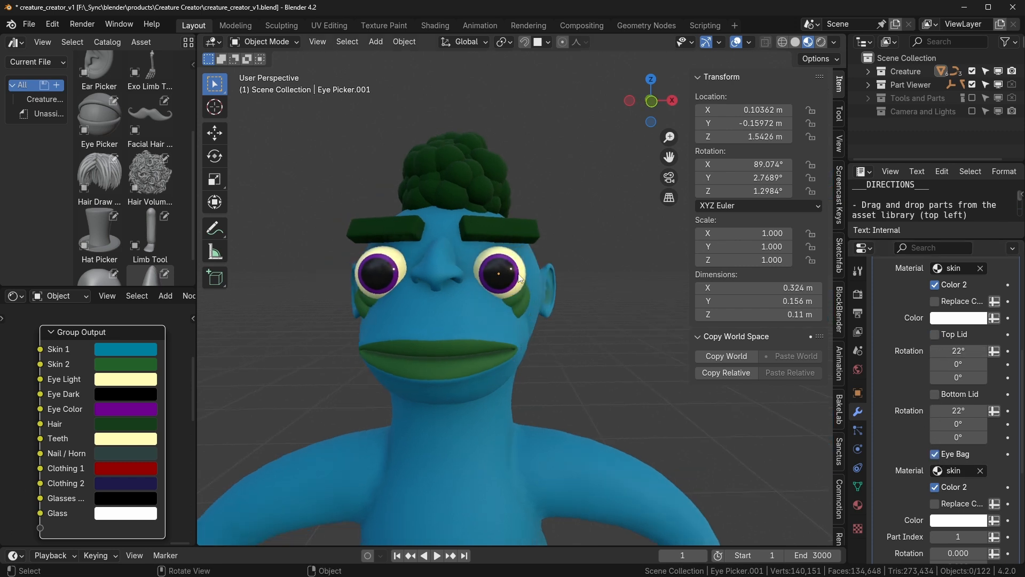
pyautogui.click(531, 242)
pyautogui.press('g')
pyautogui.click(610, 201)
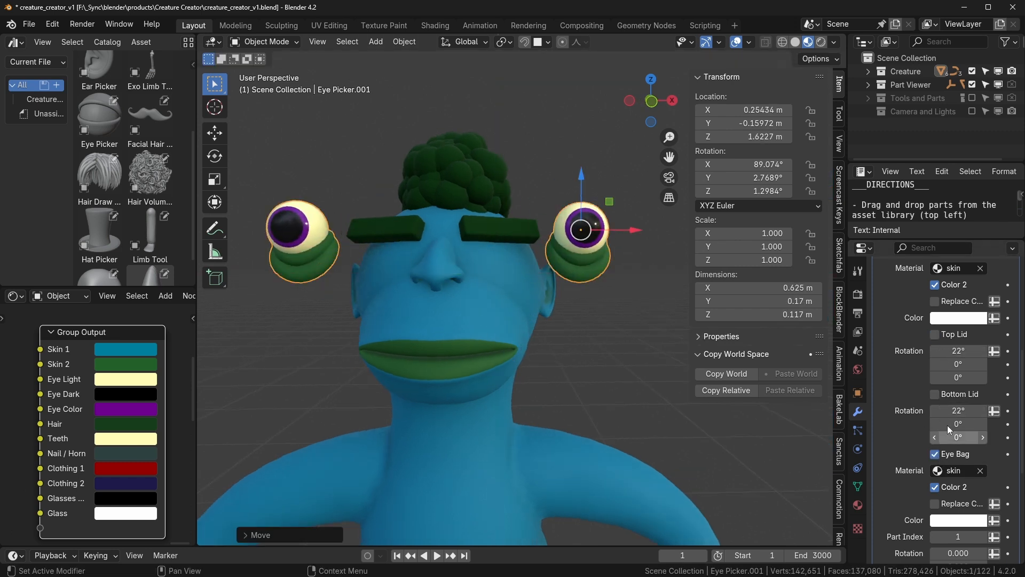
# Step: Cycle through the eye bag shapes and set the eye bag's Part Index to 2
pyautogui.scroll(-5, 946, 512)
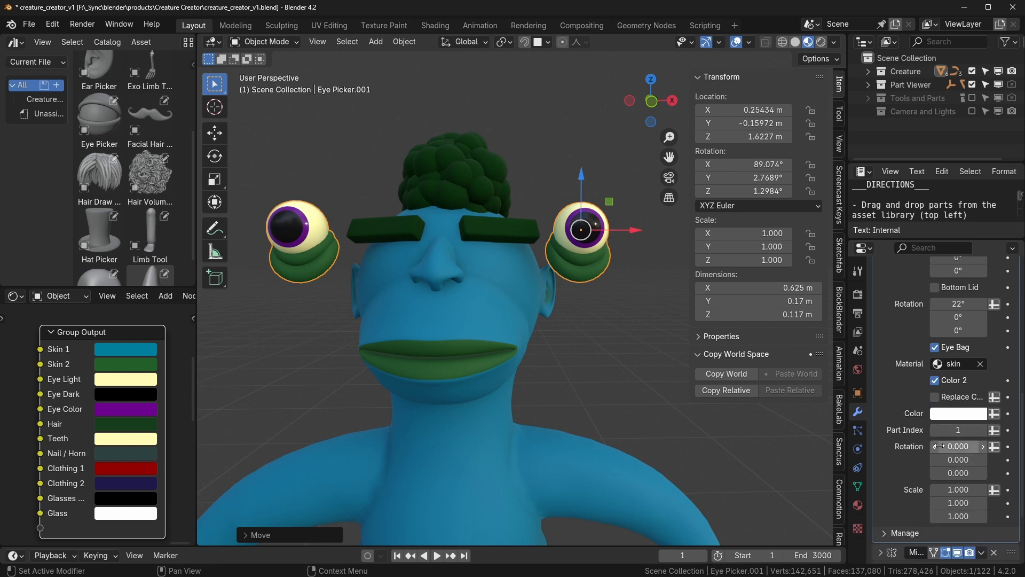
pyautogui.click(936, 430)
pyautogui.click(986, 430)
pyautogui.click(986, 430)
pyautogui.click(934, 431)
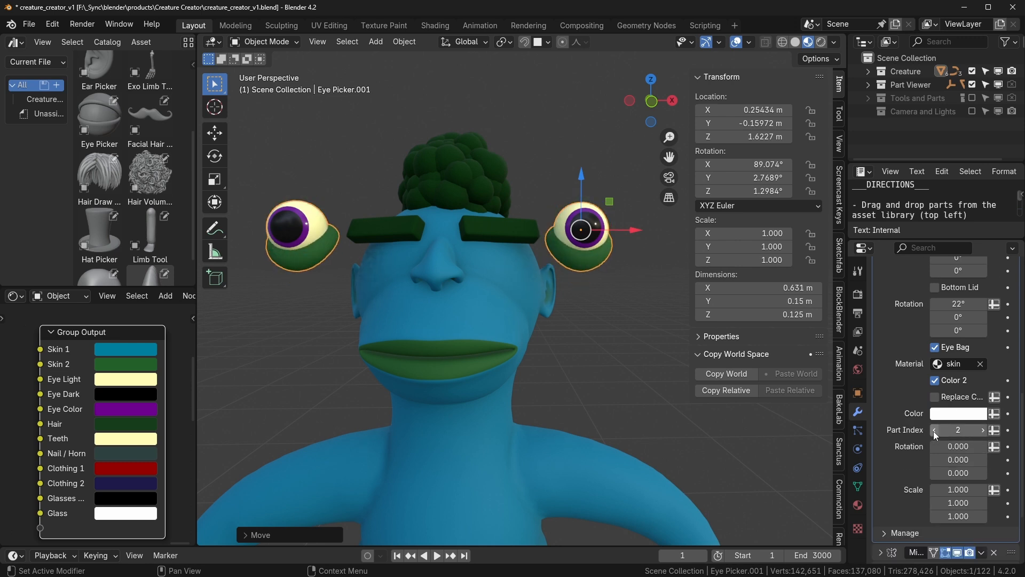
# Step: Restore the eyes to their place on the face without the Eye Bag and turn the Top Lid back on
pyautogui.click(598, 307)
pyautogui.scroll(6, 1004, 413)
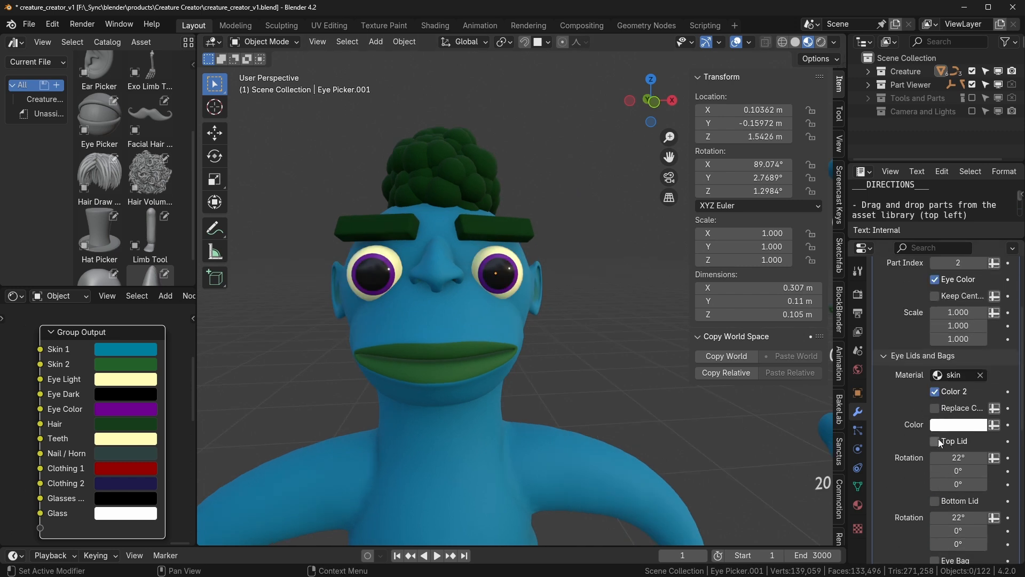
pyautogui.click(935, 441)
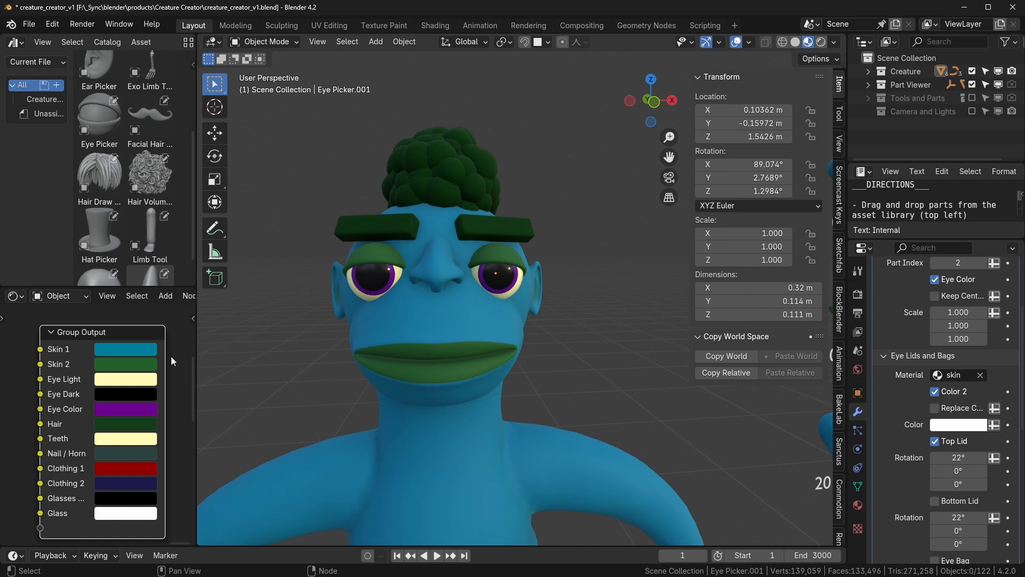
# Step: Switch the mouth's Color 2 option off and on repeatedly to compare the lips, leaving it on
pyautogui.scroll(-2, 947, 379)
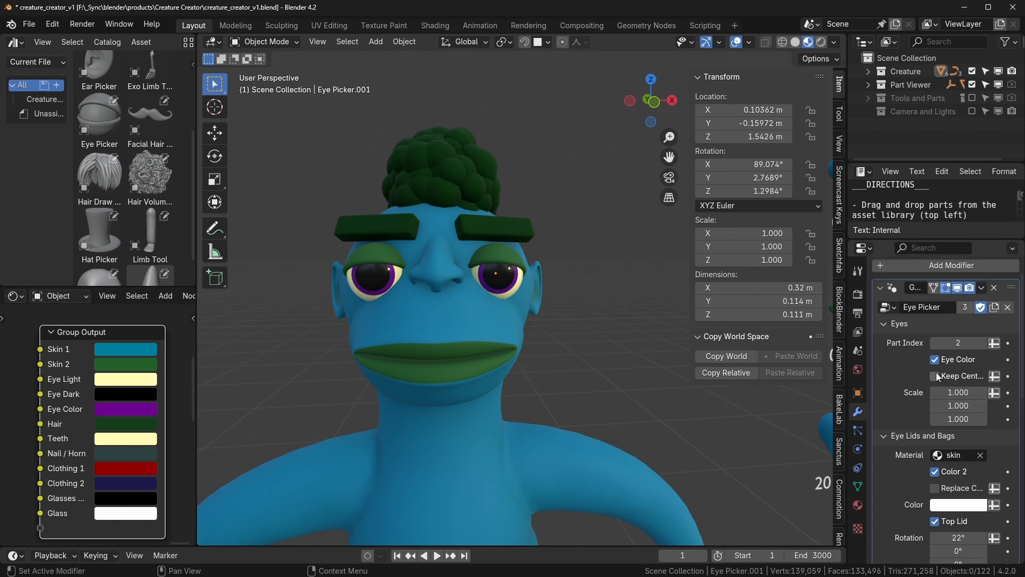
pyautogui.click(445, 316)
pyautogui.moveTo(549, 361); pyautogui.dragTo(589, 341, button='middle')
pyautogui.click(588, 340)
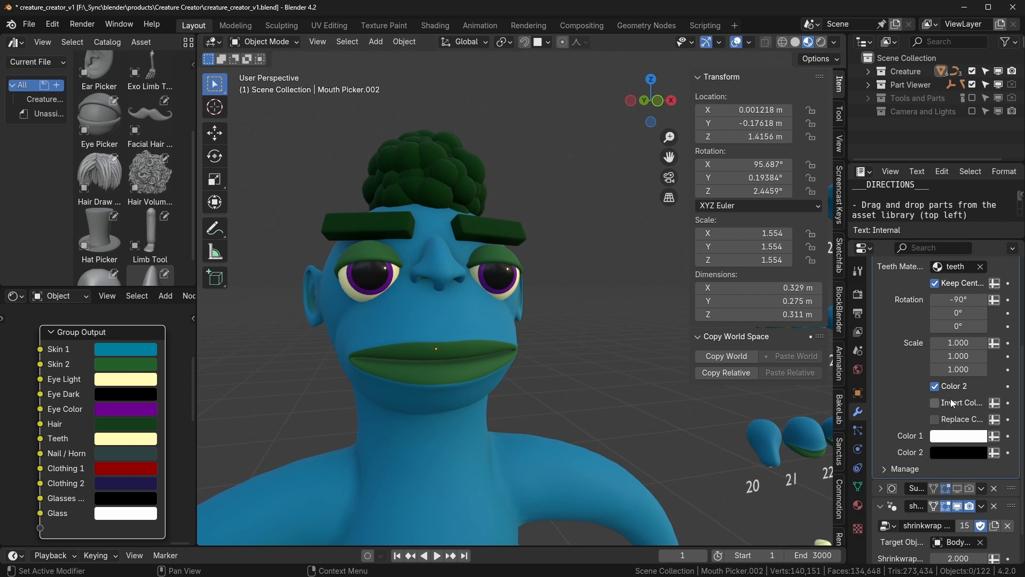
pyautogui.moveTo(594, 382); pyautogui.dragTo(550, 322, button='middle')
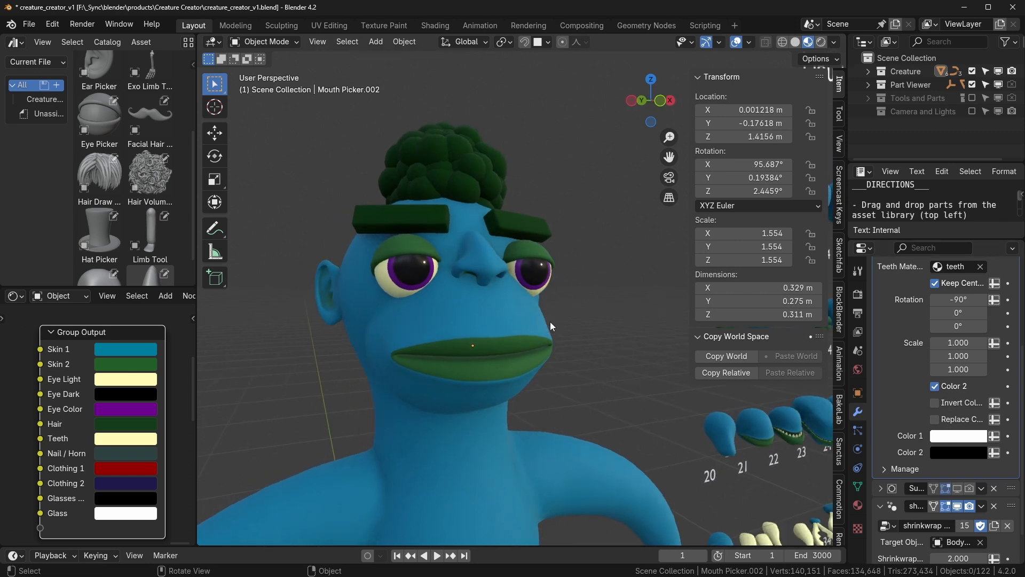
pyautogui.click(935, 386)
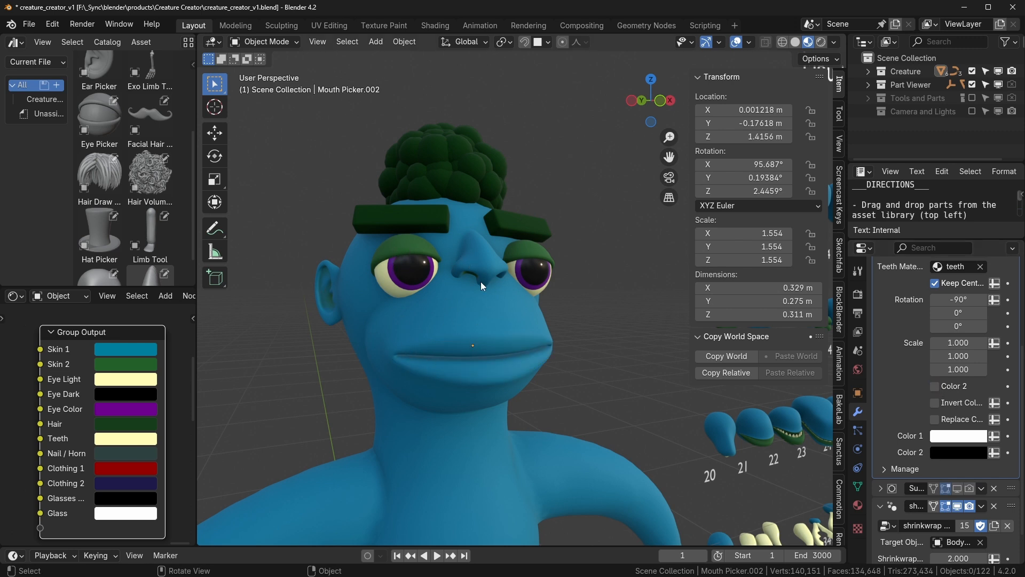
pyautogui.moveTo(484, 292); pyautogui.dragTo(554, 362, button='middle')
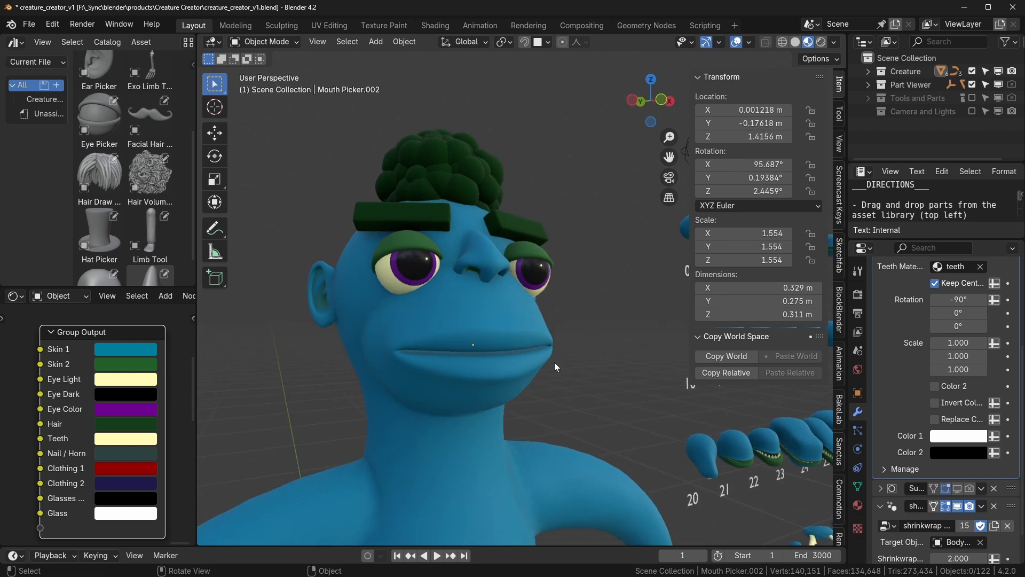
pyautogui.click(935, 386)
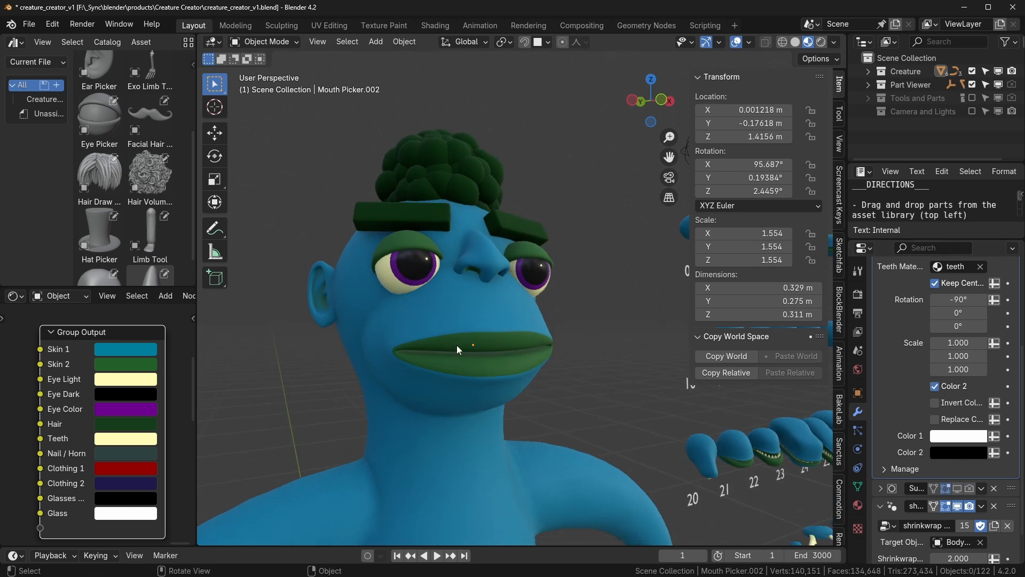
pyautogui.click(935, 387)
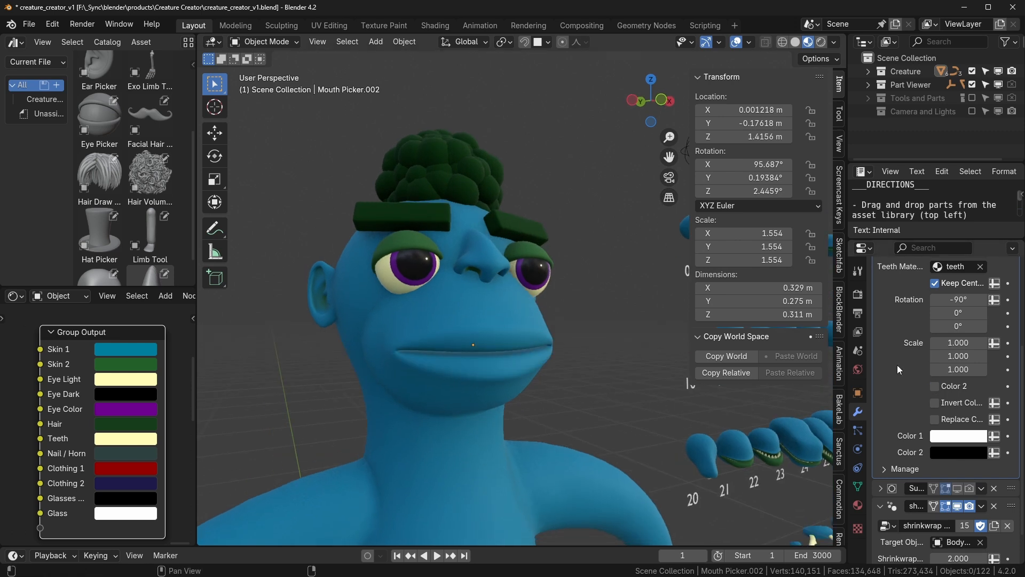
pyautogui.click(935, 387)
# Step: Switch the mouth's Invert Color option on and back off to compare the swapped skin colours
pyautogui.click(936, 400)
pyautogui.moveTo(518, 356); pyautogui.dragTo(550, 366, button='middle')
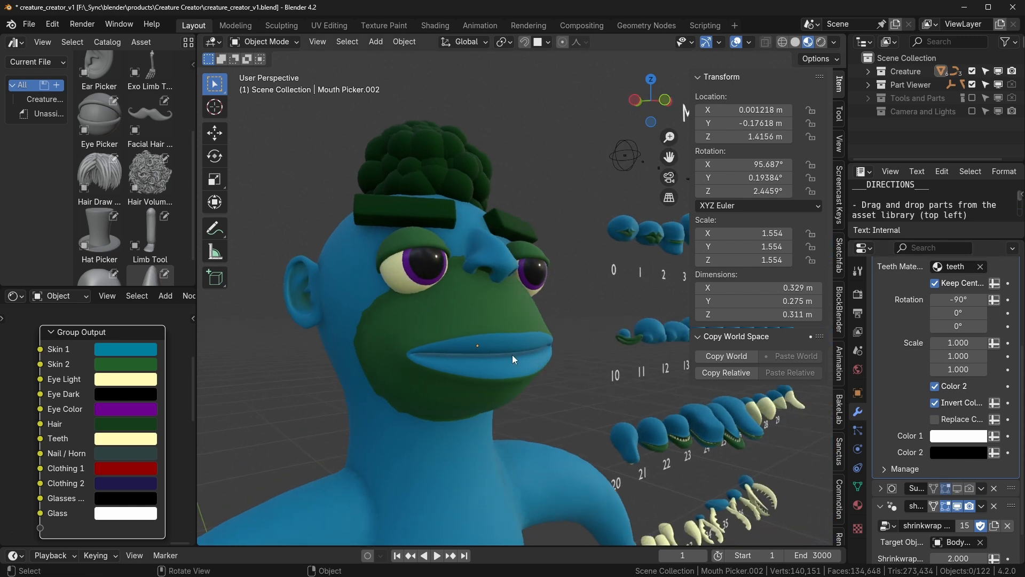
pyautogui.click(934, 403)
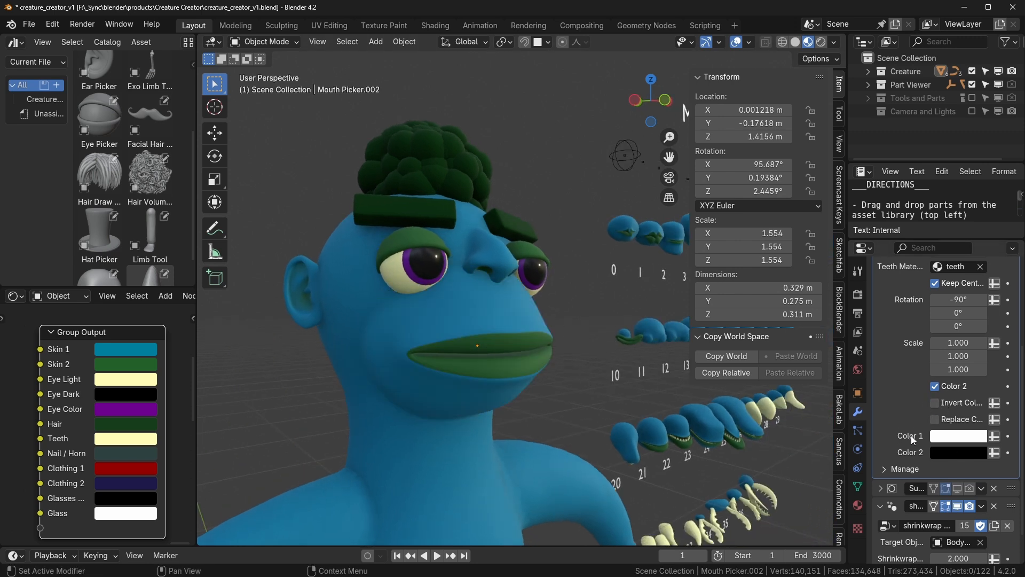
# Step: Switch the mouth's Replace Color option on and back off to compare custom colours with the shared palette
pyautogui.click(935, 420)
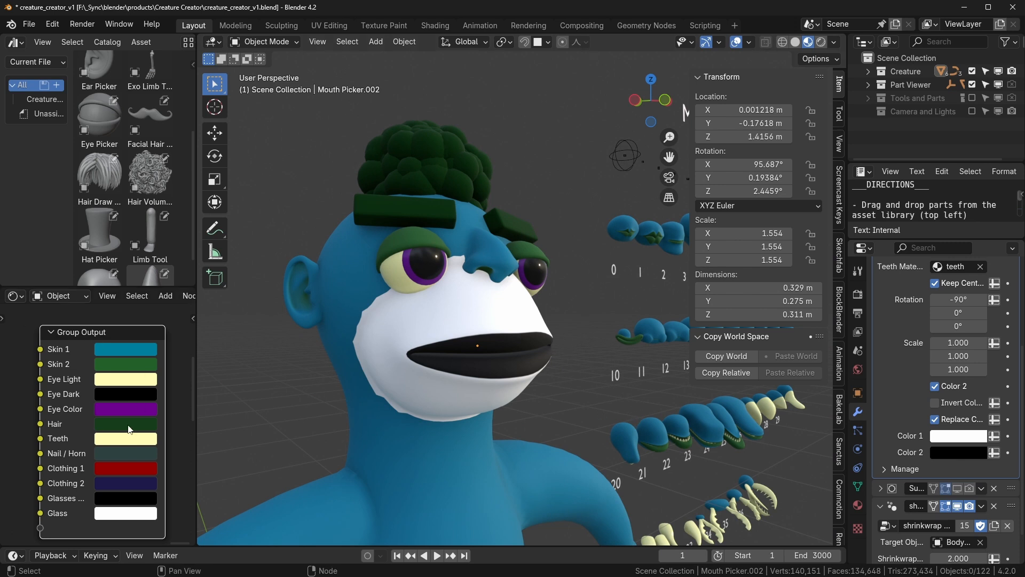
pyautogui.moveTo(103, 330); pyautogui.dragTo(103, 329)
pyautogui.click(486, 328)
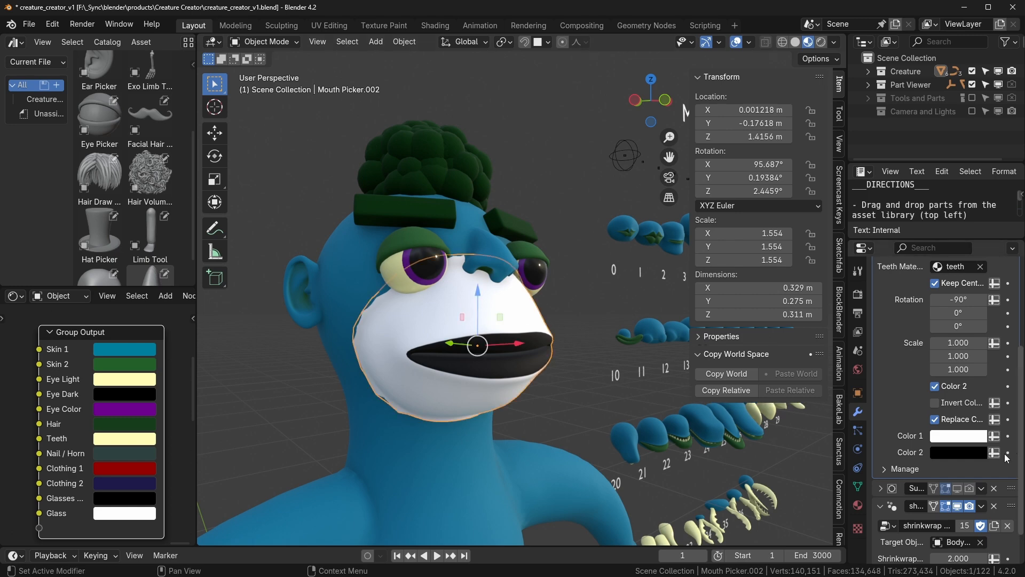
pyautogui.moveTo(536, 412); pyautogui.dragTo(519, 390, button='middle')
pyautogui.scroll(-5, 617, 438)
pyautogui.scroll(2, 519, 390)
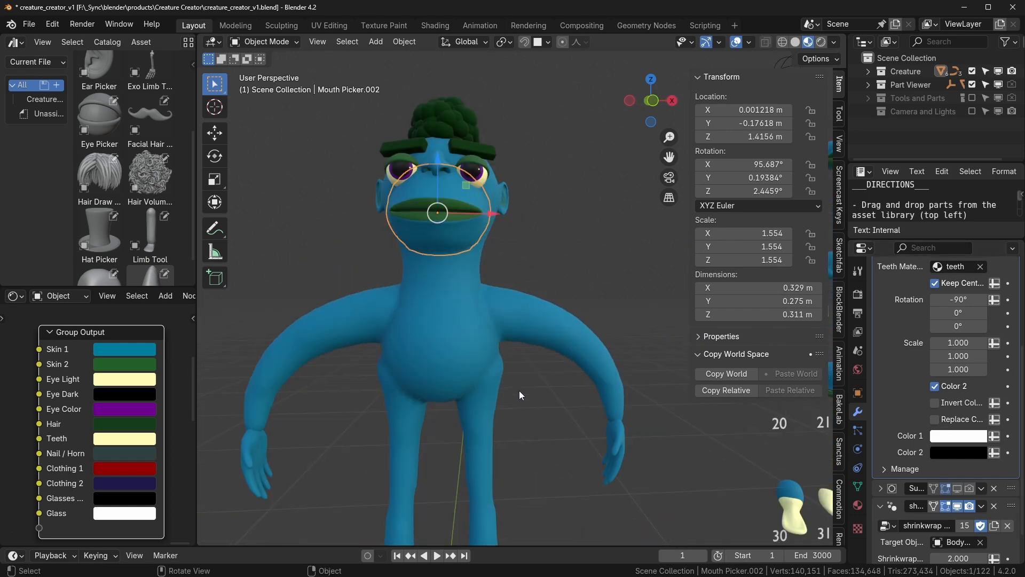
# Step: Turn on Replace Color in the Limb Tool settings of the arms, using white
pyautogui.click(548, 328)
pyautogui.scroll(5, 946, 434)
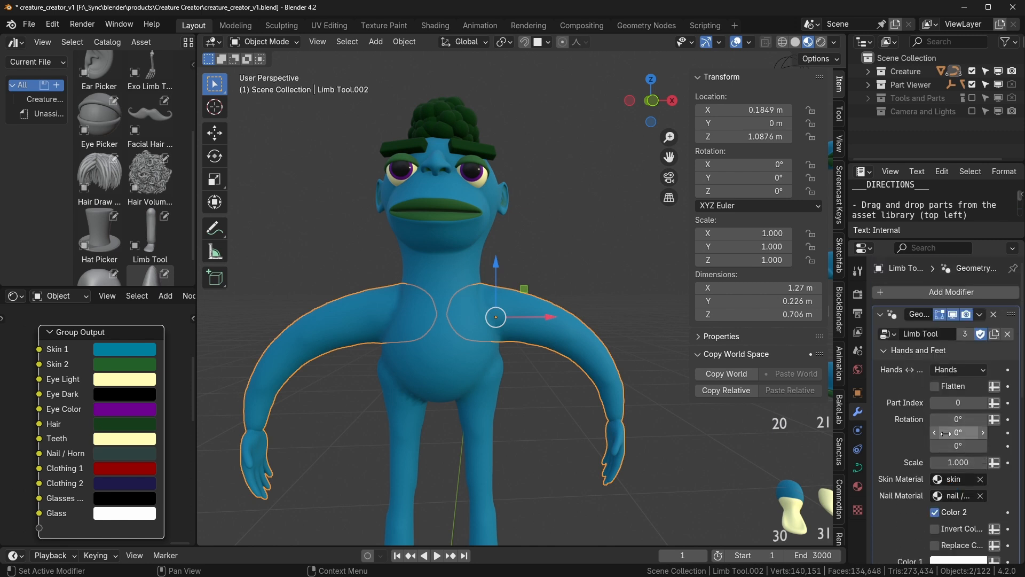
pyautogui.scroll(-5, 946, 433)
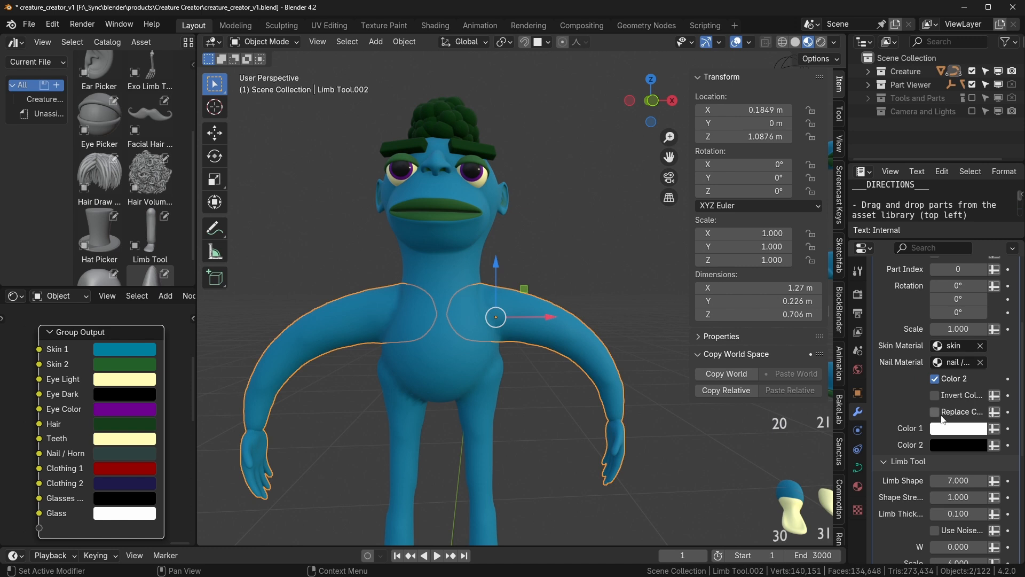
pyautogui.scroll(-8, 942, 422)
pyautogui.click(934, 416)
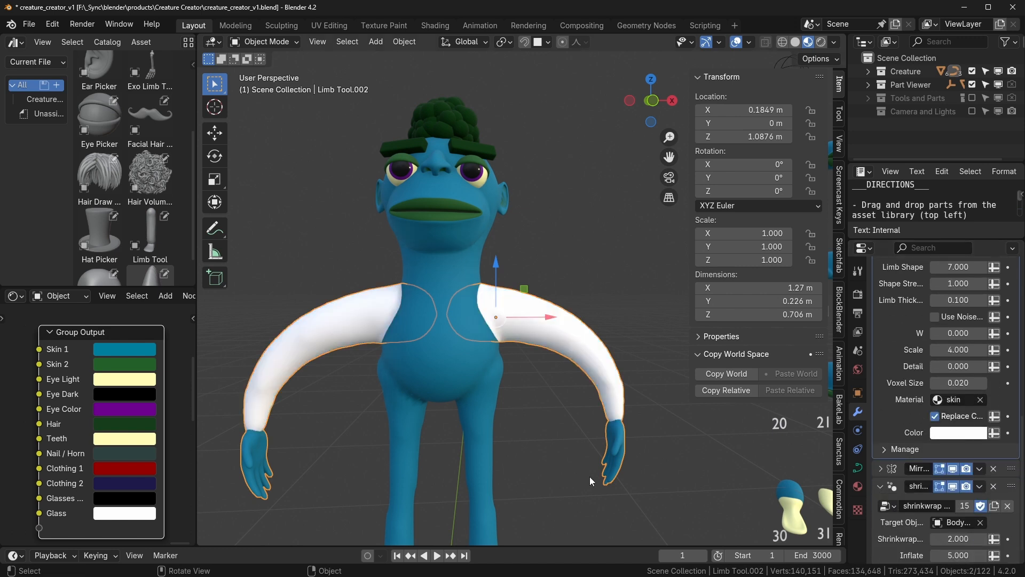
# Step: Turn on Replace Color in the Limb Tool settings of the legs, using white
pyautogui.click(664, 427)
pyautogui.scroll(-2, 556, 477)
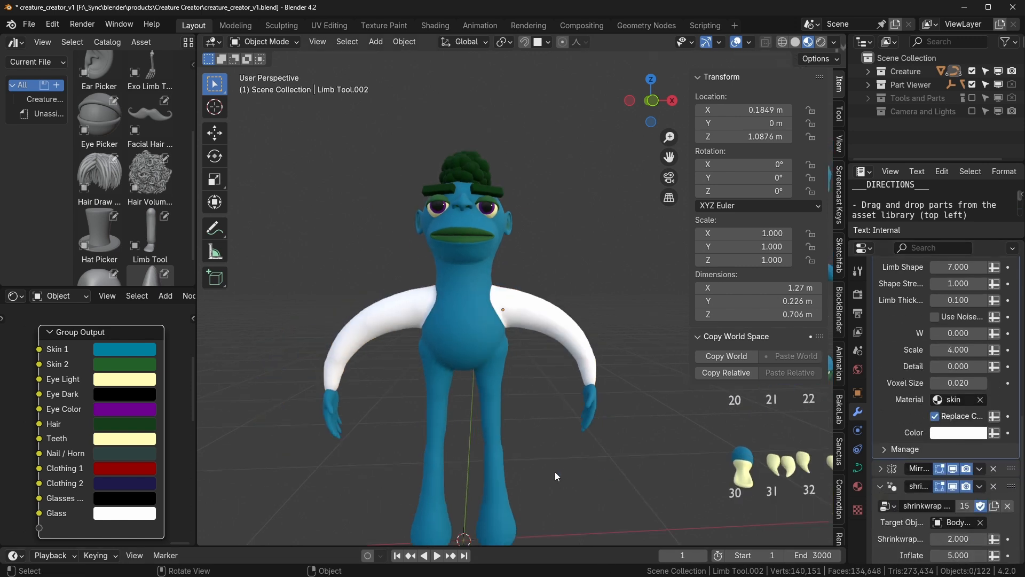
pyautogui.click(496, 489)
pyautogui.click(935, 416)
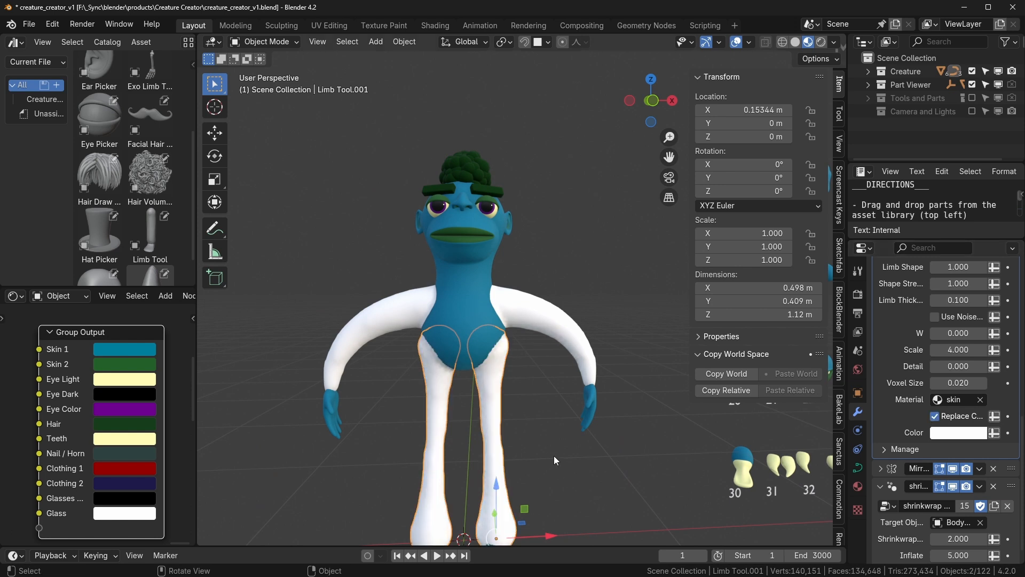
pyautogui.click(553, 456)
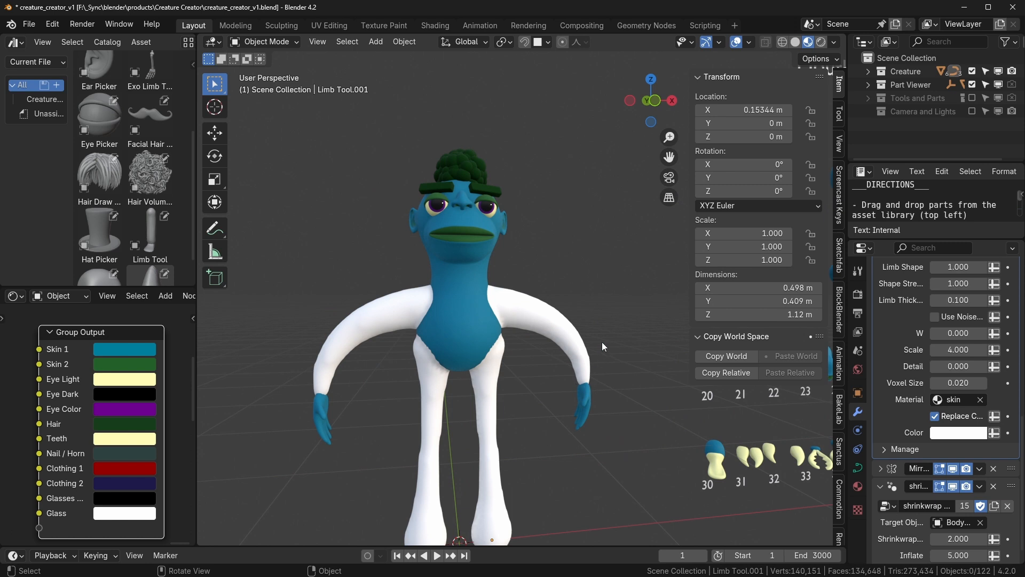
# Step: Undo the Replace Color changes on the legs and arms
pyautogui.hotkey('ctrl', 'z')
pyautogui.hotkey('ctrl', 'z')
pyautogui.hotkey('ctrl', 'z')
pyautogui.hotkey('ctrl', 'z')
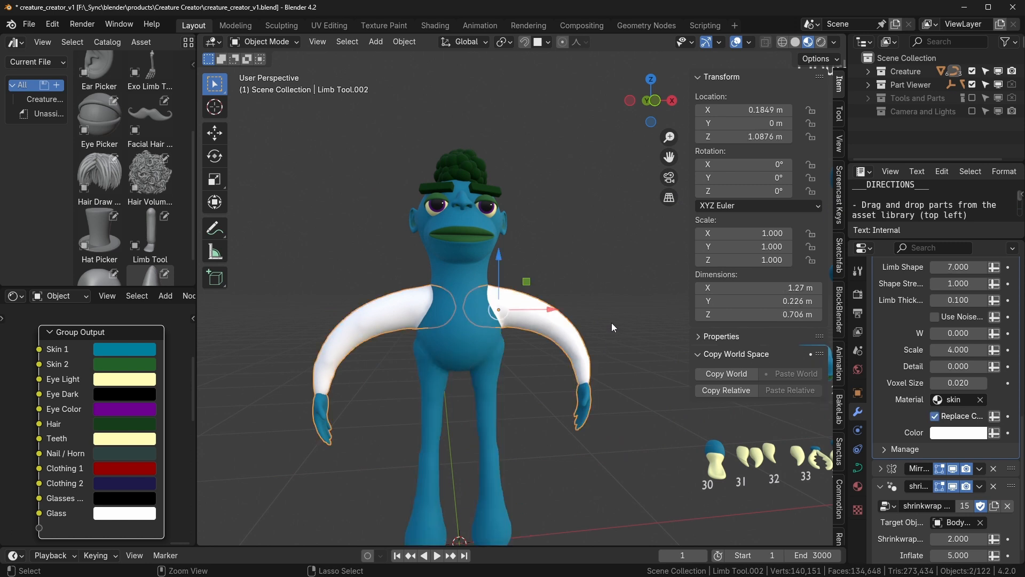
pyautogui.hotkey('ctrl', 'z')
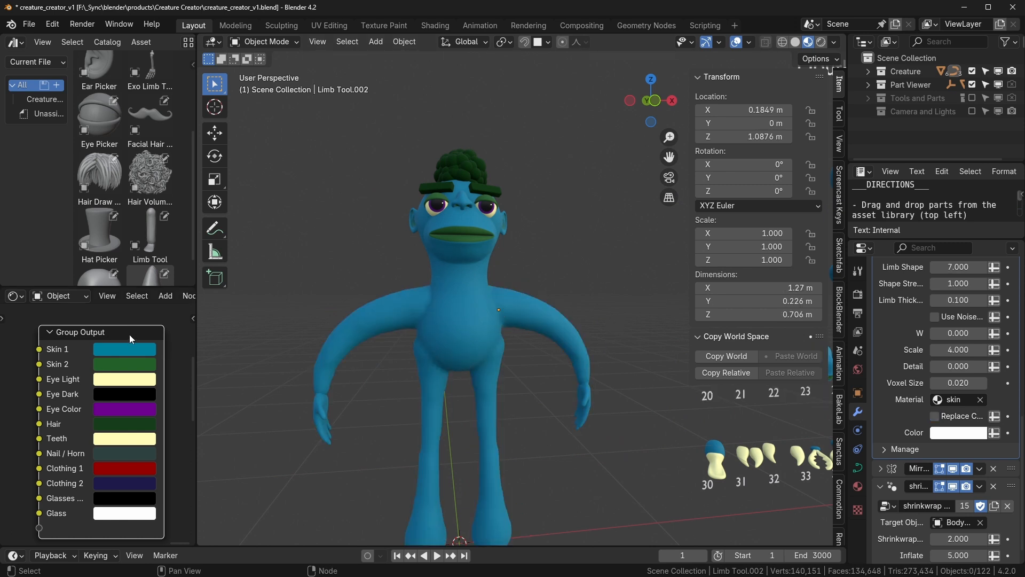
# Step: Move the Group Output node up slightly and reset its colours to their default values
pyautogui.moveTo(109, 332); pyautogui.dragTo(105, 319)
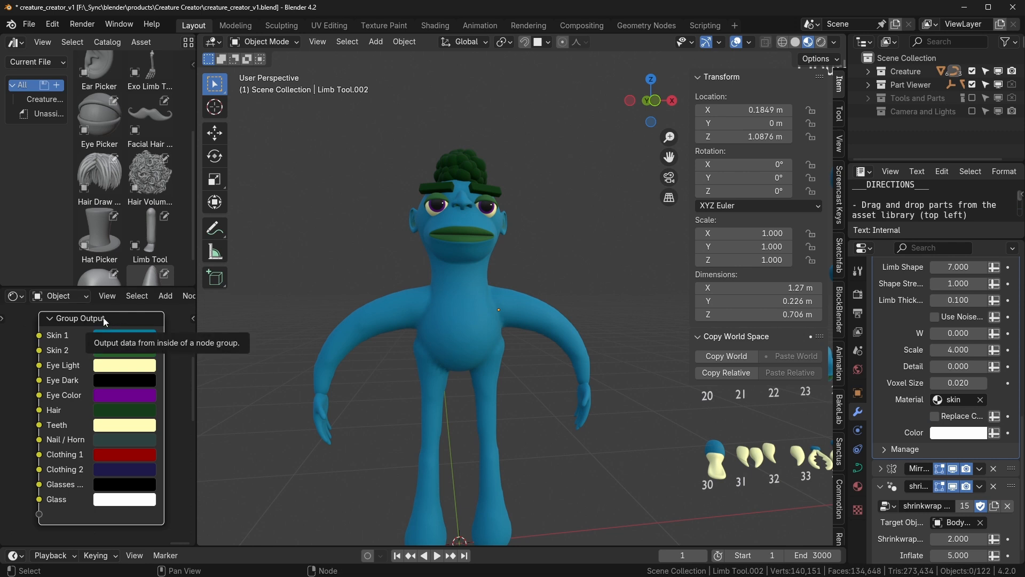
pyautogui.press('BackSpace')
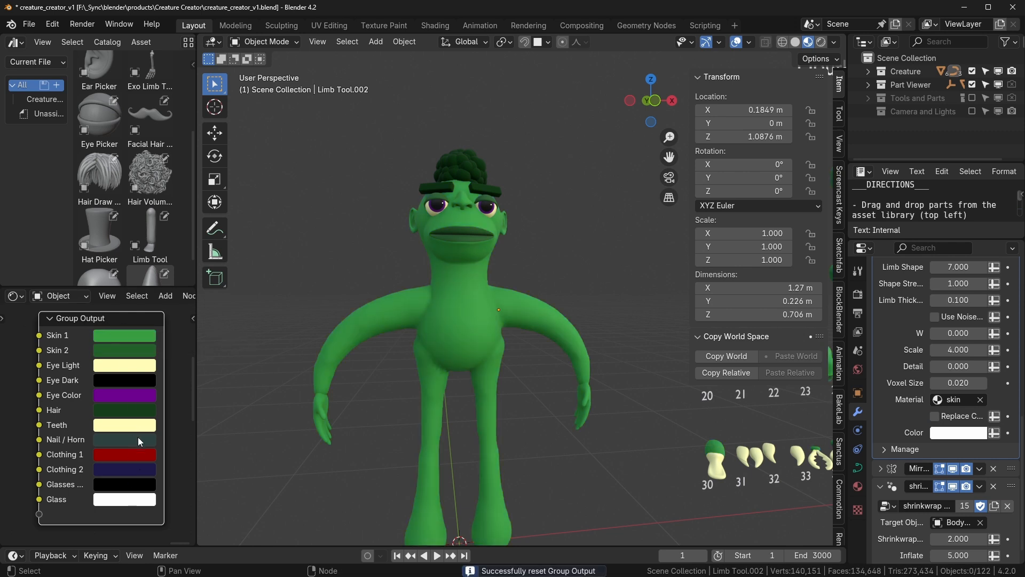
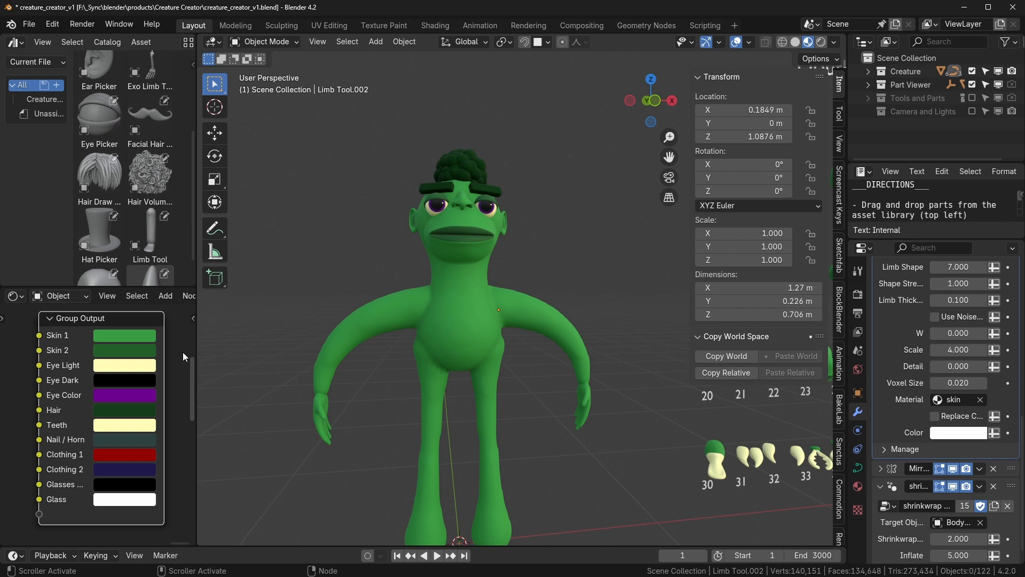
pyautogui.click(53, 24)
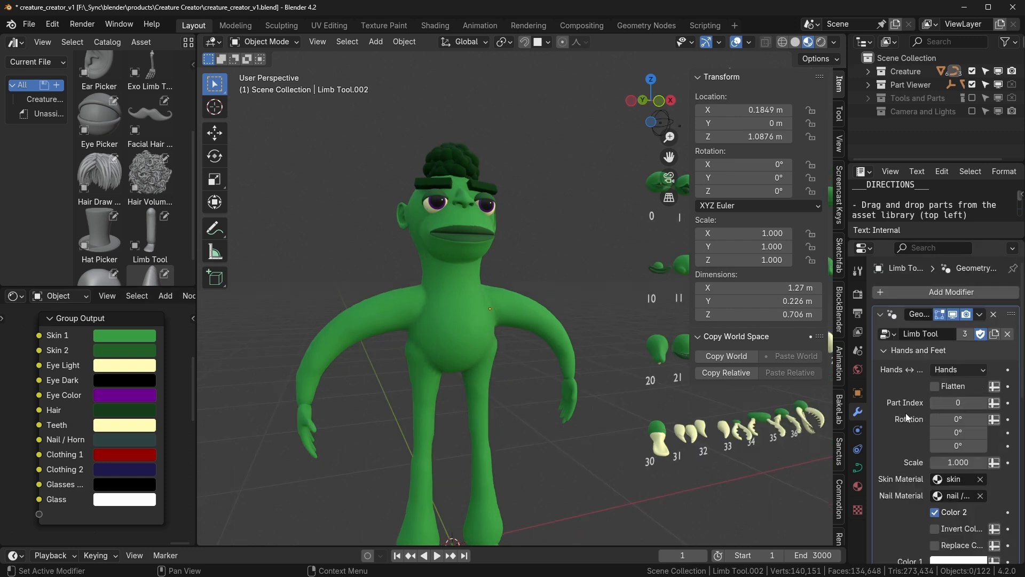
# Step: Switch the arms' Mirror modifier off and back on in the viewport to compare one arm with two
pyautogui.scroll(-10, 901, 424)
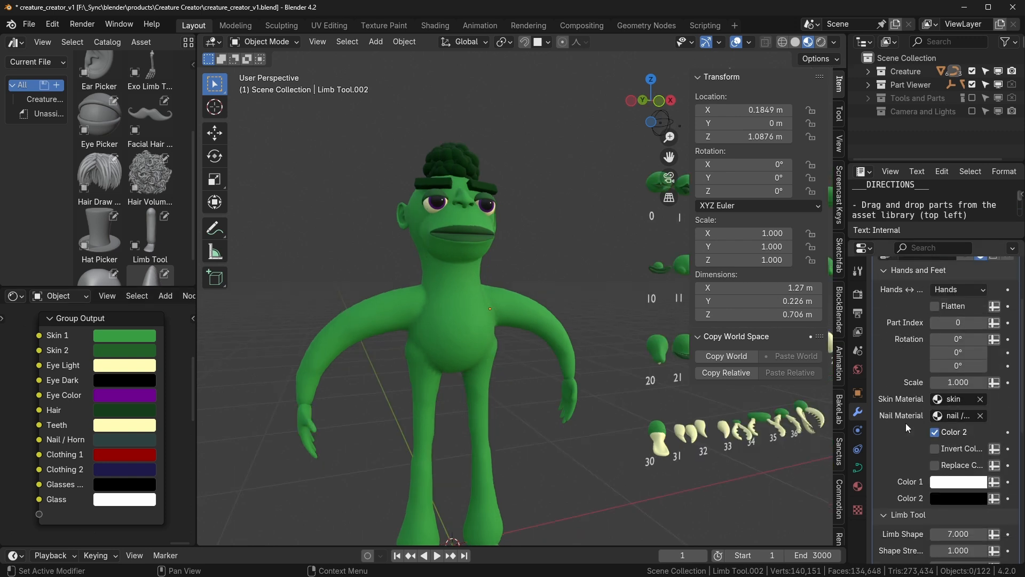
pyautogui.scroll(-1, 912, 418)
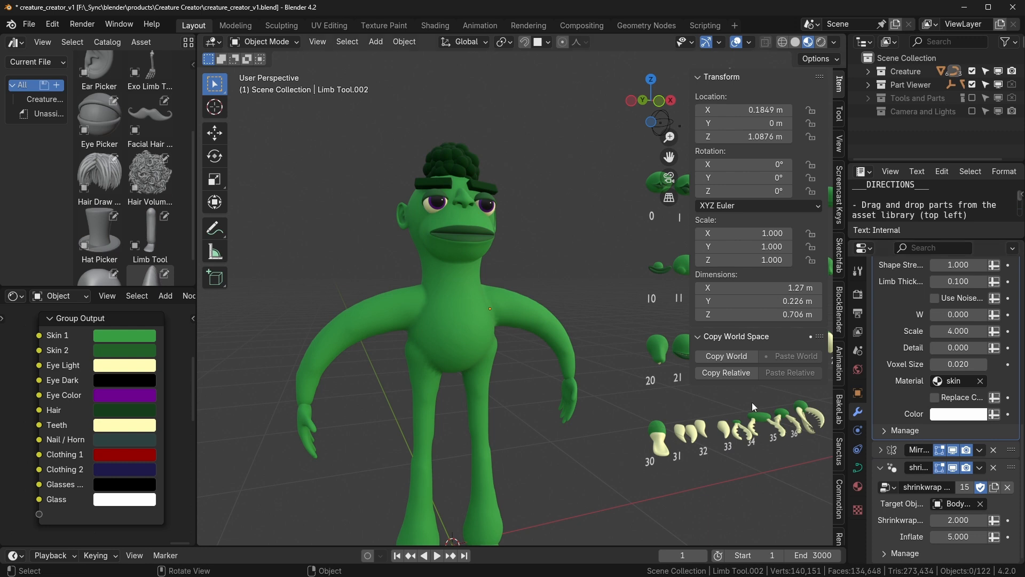
pyautogui.scroll(4, 551, 334)
pyautogui.click(567, 392)
pyautogui.scroll(-3, 564, 401)
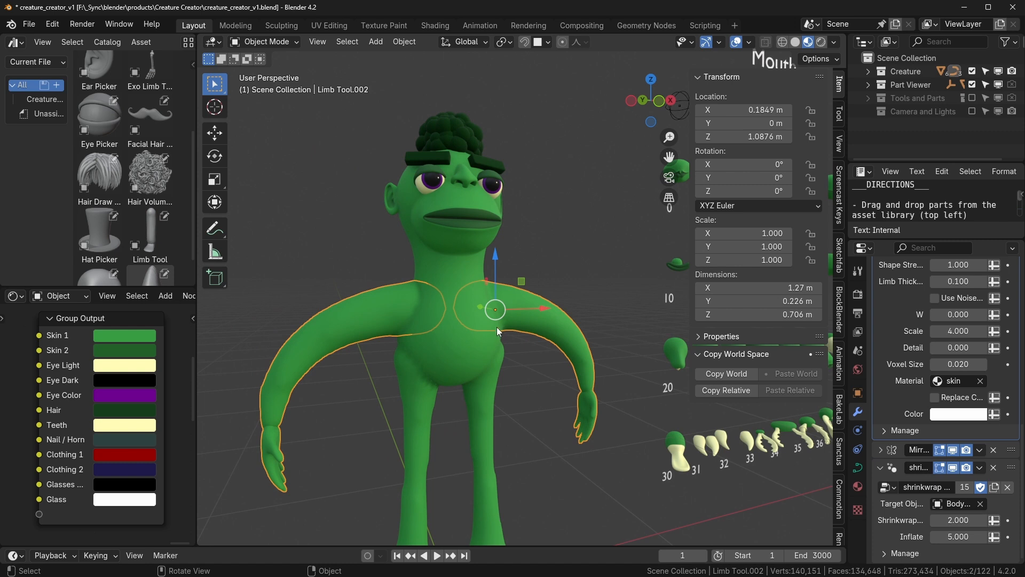
pyautogui.click(954, 449)
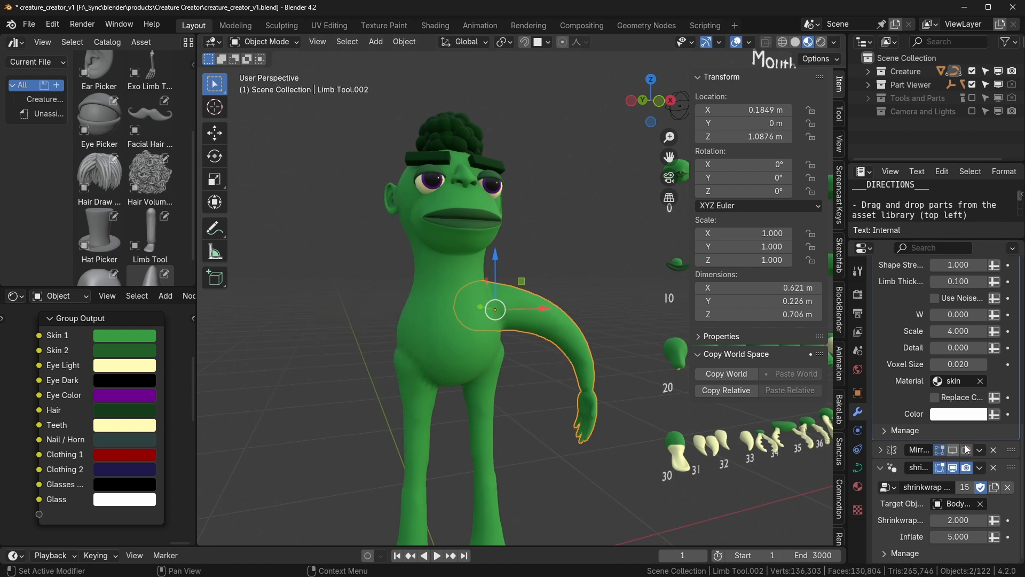
pyautogui.click(952, 449)
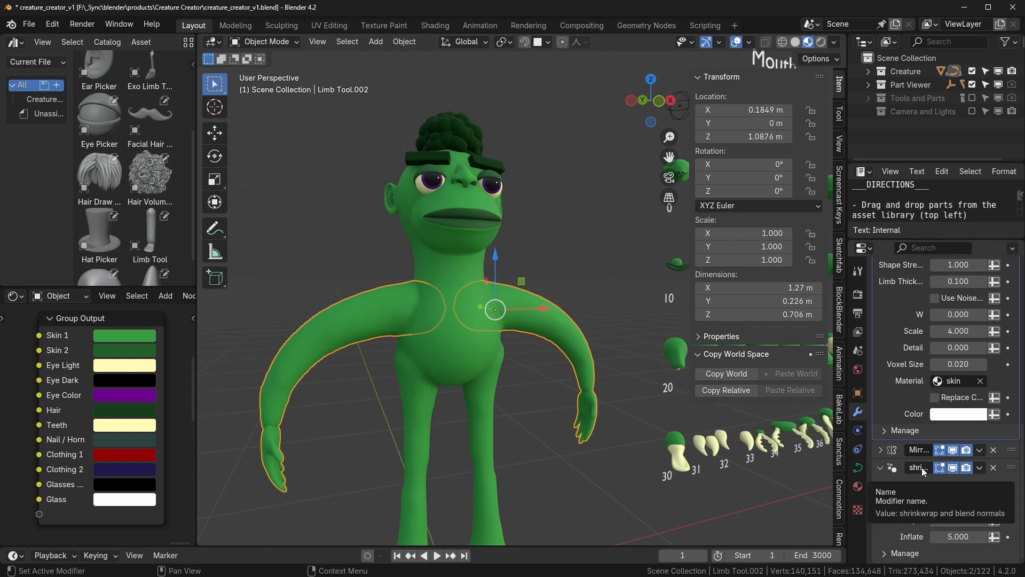
# Step: Switch the ear's shrinkwrap and blend normals modifier off and back on in the viewport, comparing how the ear joins the head
pyautogui.moveTo(494, 315); pyautogui.dragTo(578, 242, button='middle')
pyautogui.click(555, 197)
pyautogui.moveTo(555, 198); pyautogui.dragTo(549, 239, button='middle')
pyautogui.click(610, 241)
pyautogui.moveTo(614, 260); pyautogui.dragTo(585, 319, button='middle')
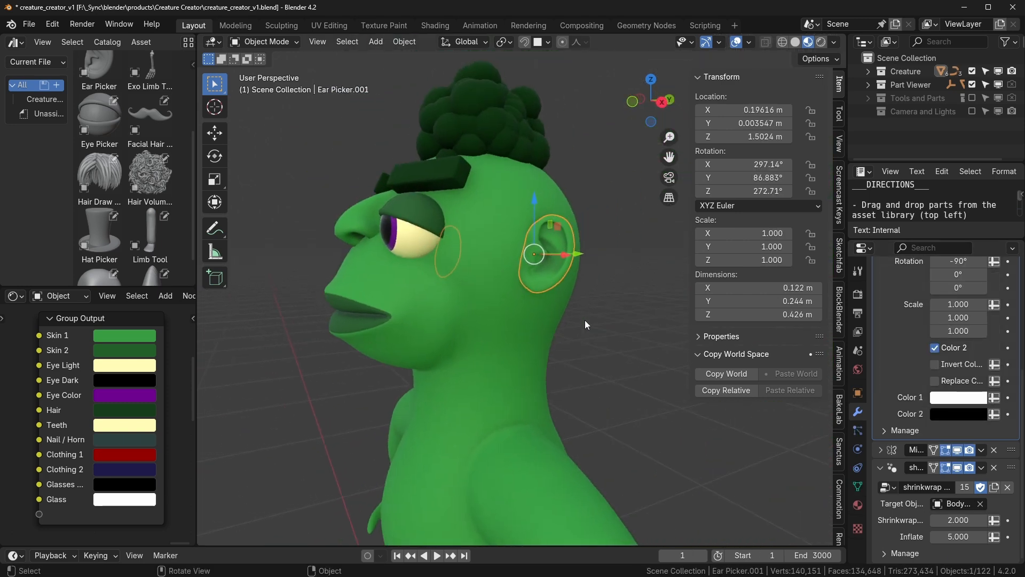
pyautogui.click(618, 324)
pyautogui.scroll(4, 618, 324)
pyautogui.scroll(2, 588, 373)
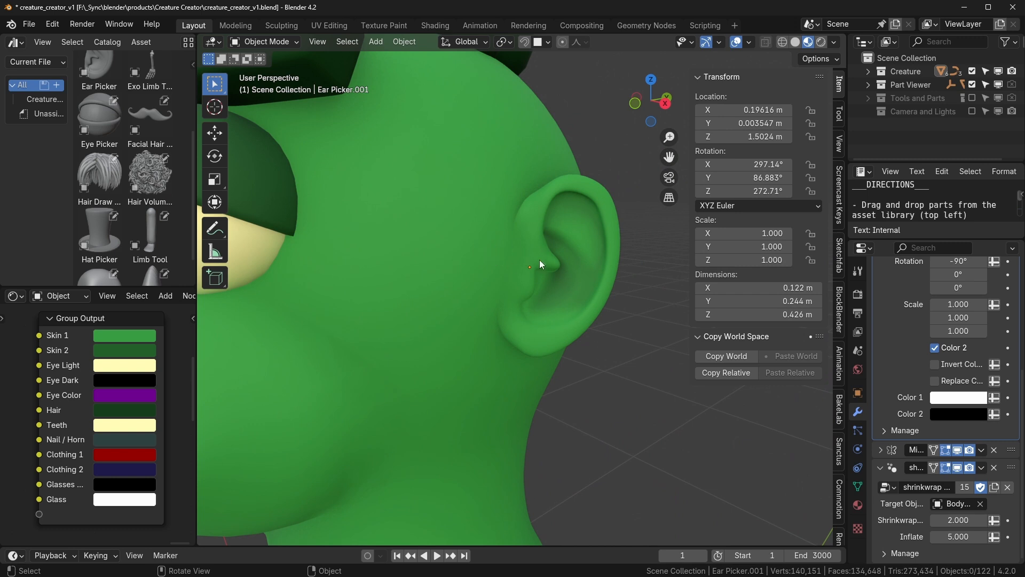
pyautogui.click(960, 467)
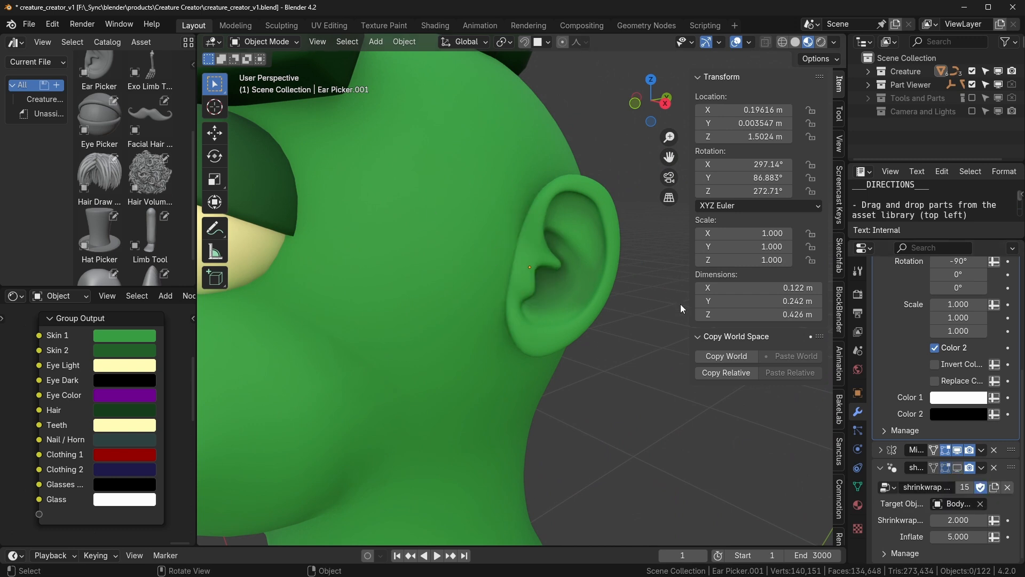
pyautogui.click(958, 468)
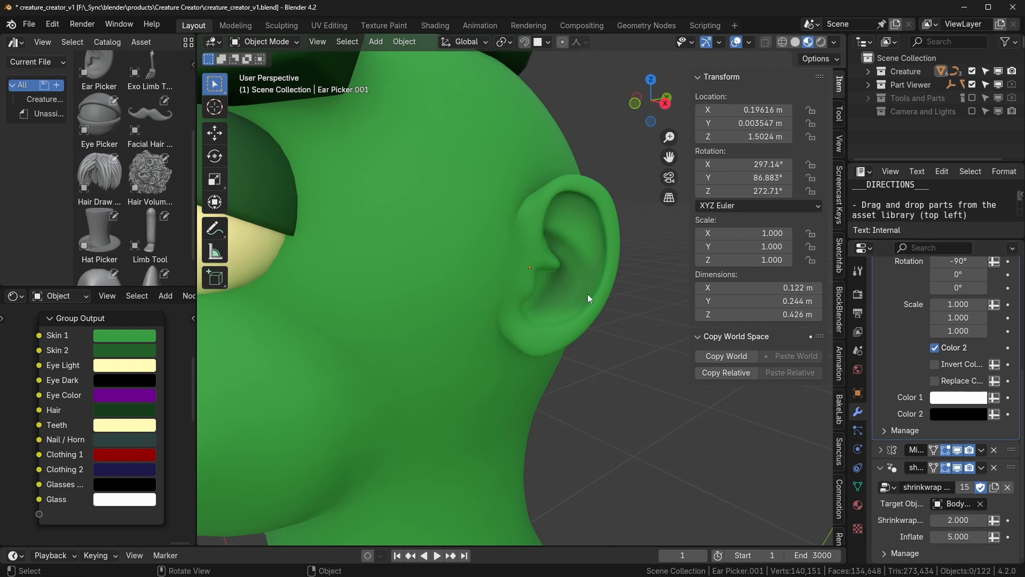
pyautogui.moveTo(592, 286); pyautogui.dragTo(609, 299, button='middle')
pyautogui.scroll(-3, 604, 286)
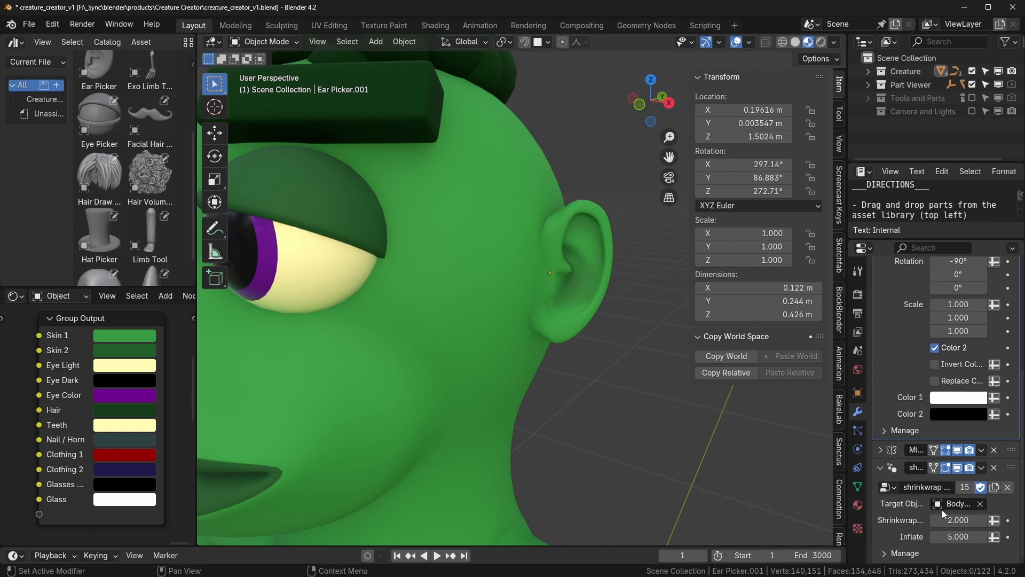
pyautogui.scroll(-3, 597, 431)
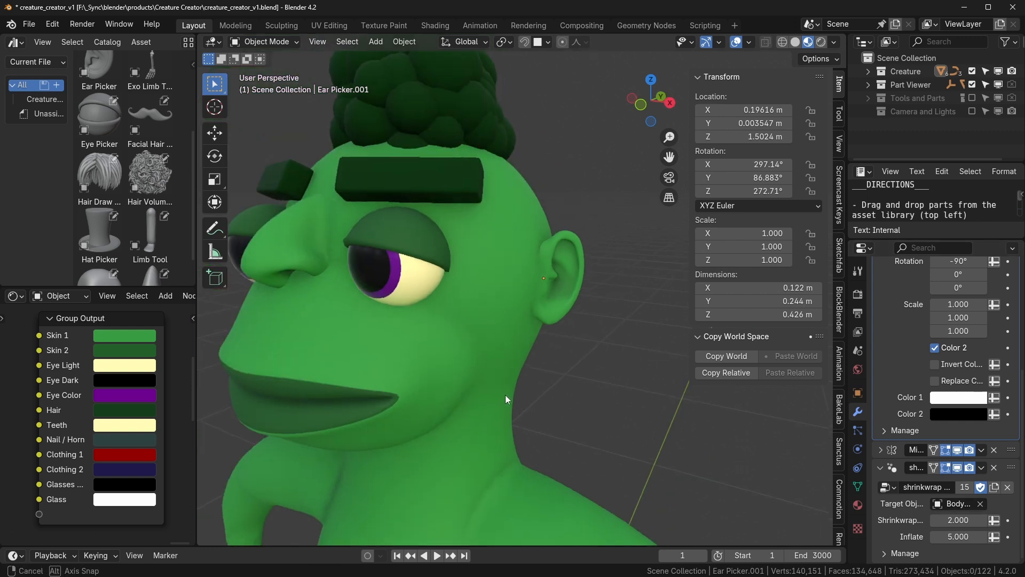
# Step: Move the nose from between the eyes down the face to just above the mouth
pyautogui.click(314, 248)
pyautogui.keyDown('shift'); pyautogui.moveTo(317, 275); pyautogui.dragTo(421, 318, button='middle'); pyautogui.keyUp('shift')
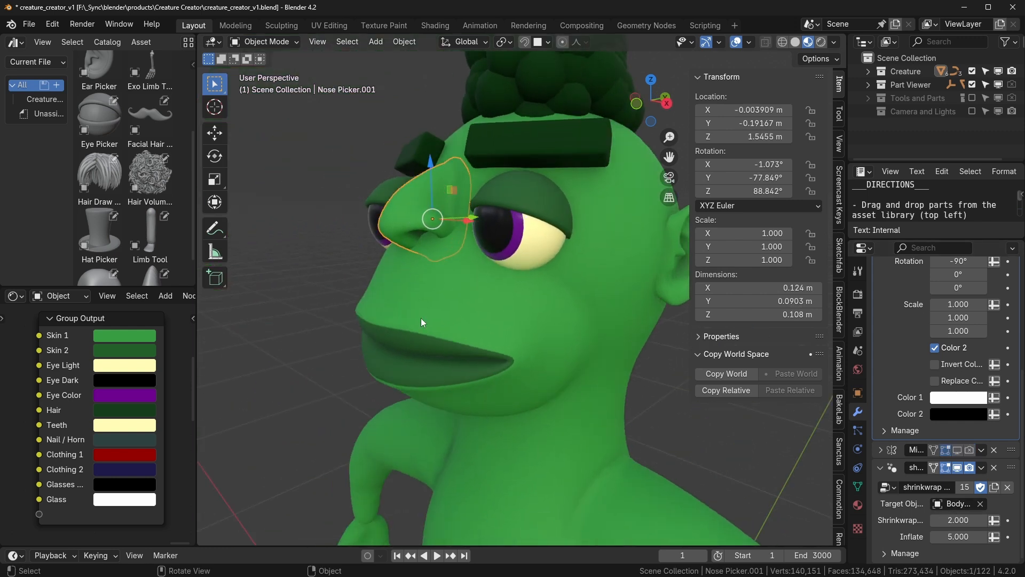
pyautogui.press('g')
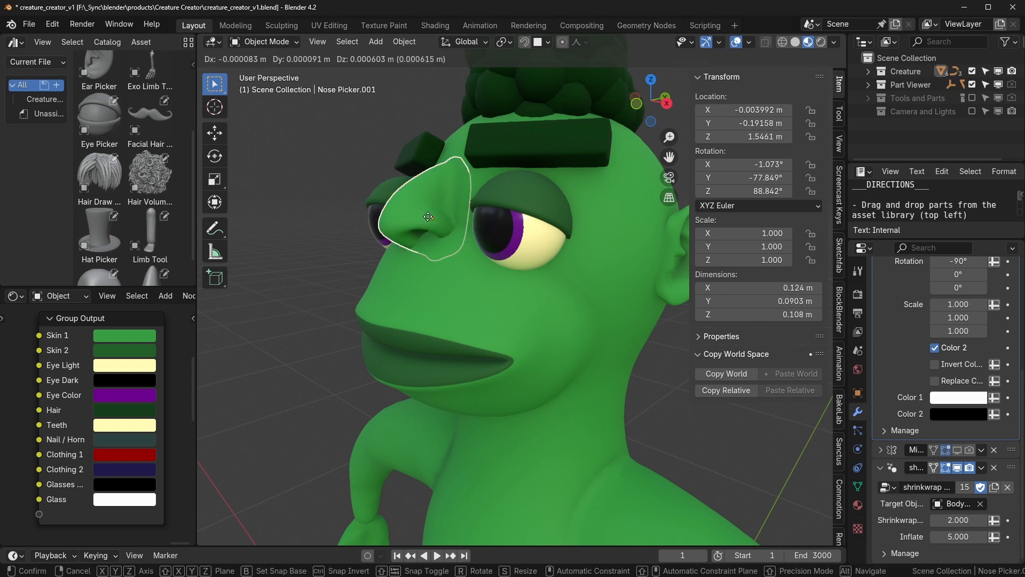
pyautogui.click(409, 283)
pyautogui.click(648, 421)
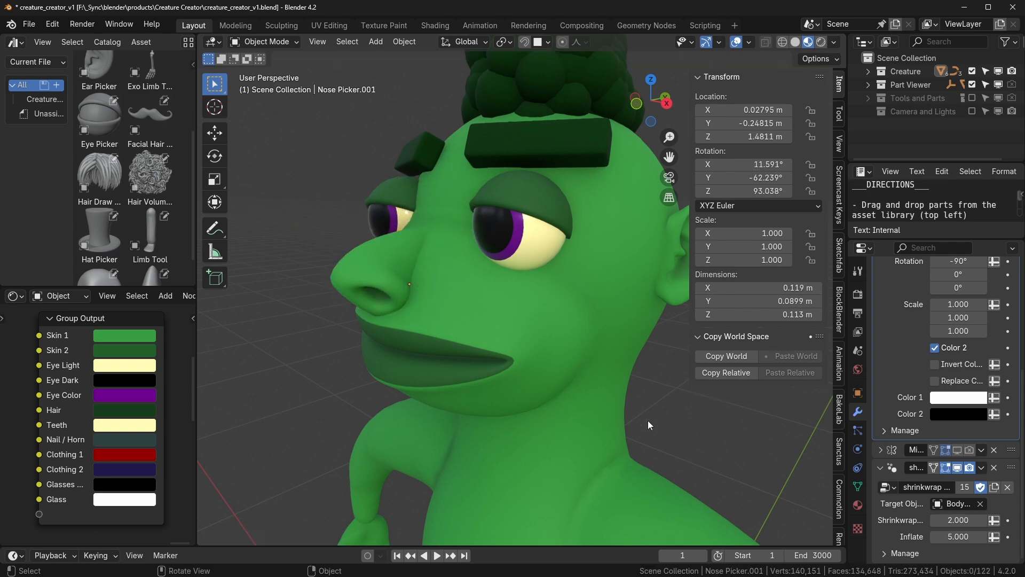
pyautogui.moveTo(649, 421)
pyautogui.mouseDown(button='middle')
pyautogui.moveTo(714, 425)
pyautogui.moveTo(649, 425)
pyautogui.mouseUp(button='middle')
pyautogui.scroll(3, 504, 426)
pyautogui.moveTo(504, 425); pyautogui.dragTo(446, 280, button='middle')
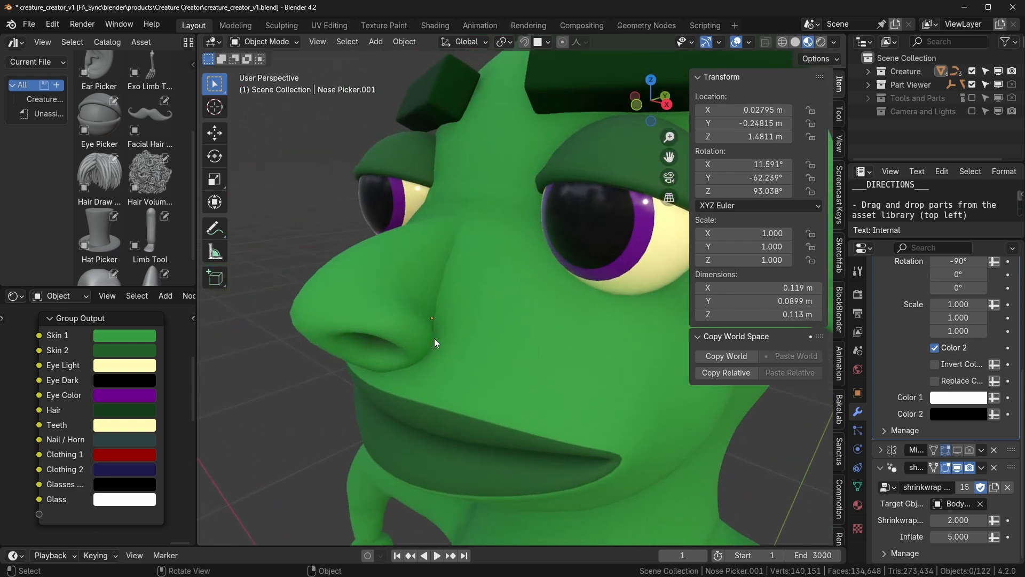
# Step: Clear the nose's shrinkwrap target object and pick the mouth as the new target
pyautogui.click(362, 300)
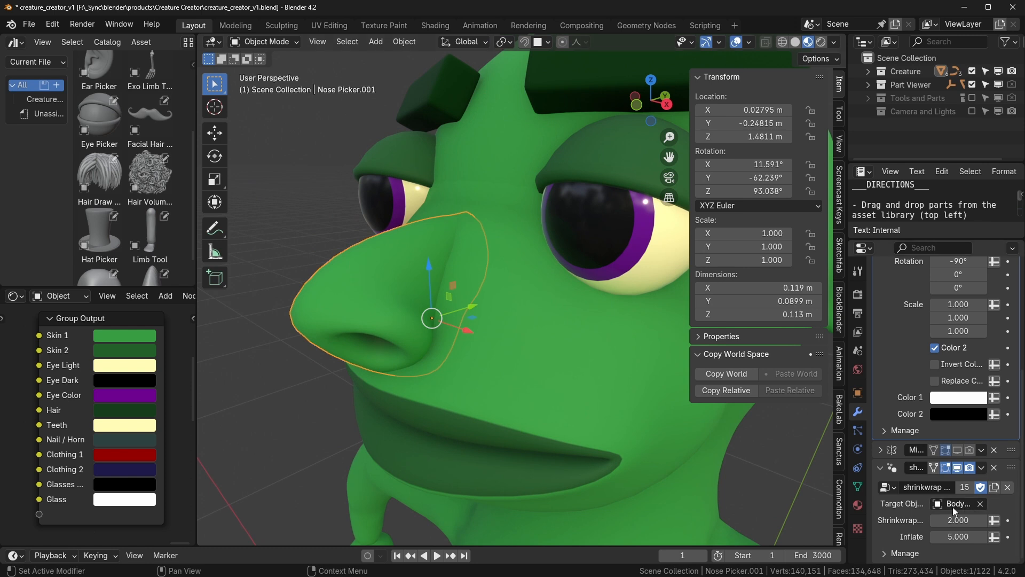
pyautogui.click(980, 504)
pyautogui.click(981, 503)
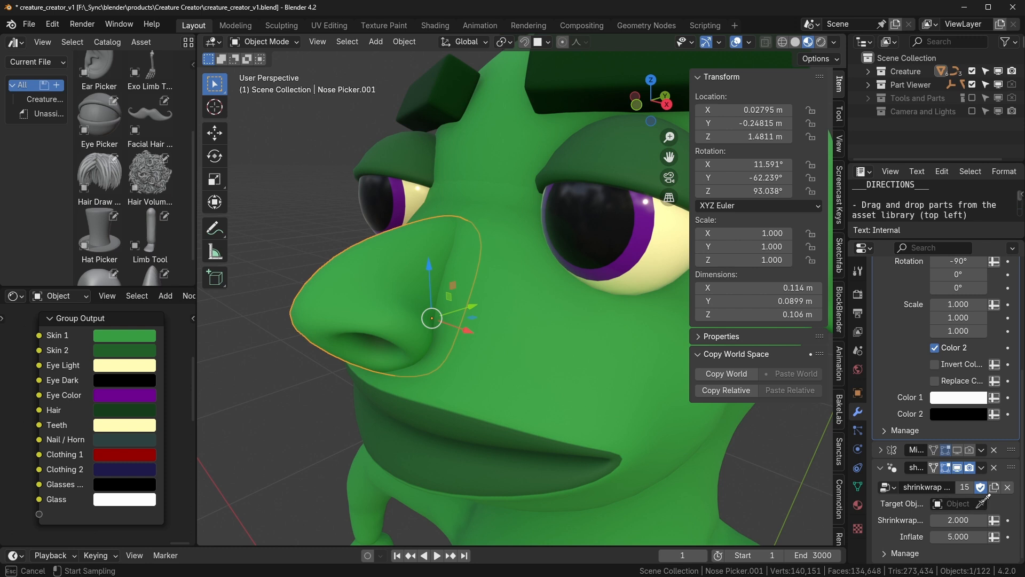
pyautogui.click(568, 392)
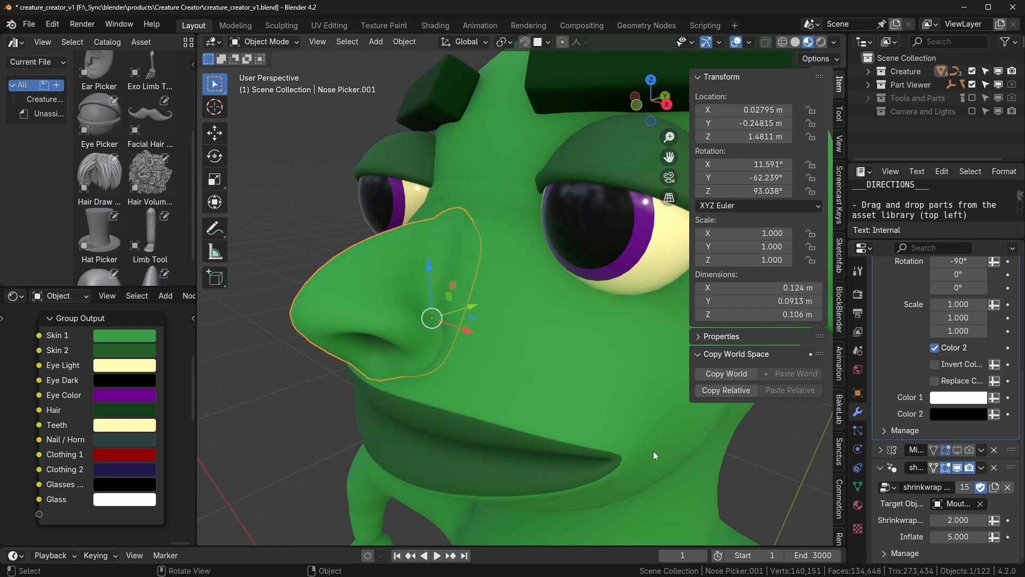
pyautogui.click(794, 479)
# Step: Nudge the nose slightly back and down against the mouth, to about Y -0.237 m and Z 1.476 m
pyautogui.click(383, 318)
pyautogui.moveTo(453, 287); pyautogui.dragTo(468, 288)
pyautogui.click(773, 473)
pyautogui.moveTo(774, 474); pyautogui.dragTo(547, 474, button='middle')
pyautogui.scroll(-6, 547, 475)
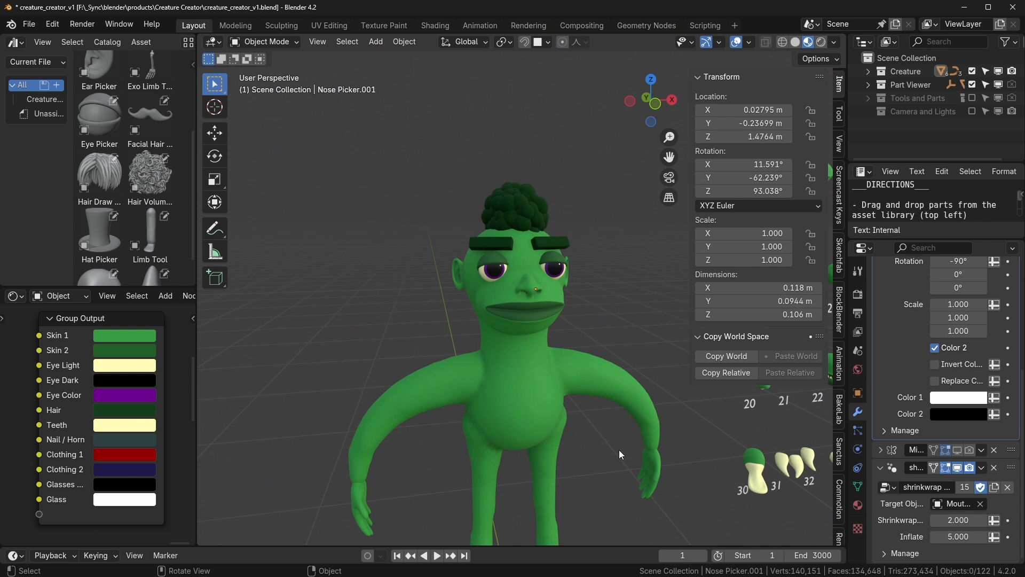
pyautogui.scroll(4, 557, 300)
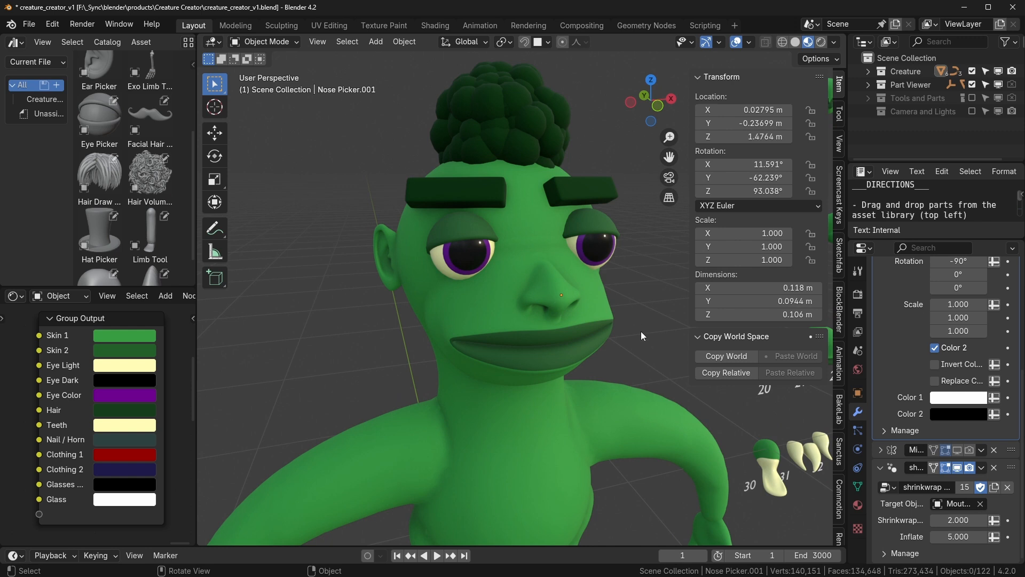
# Step: Move the nose back up between the eyes, to about Z 1.574 m
pyautogui.click(553, 292)
pyautogui.press('g')
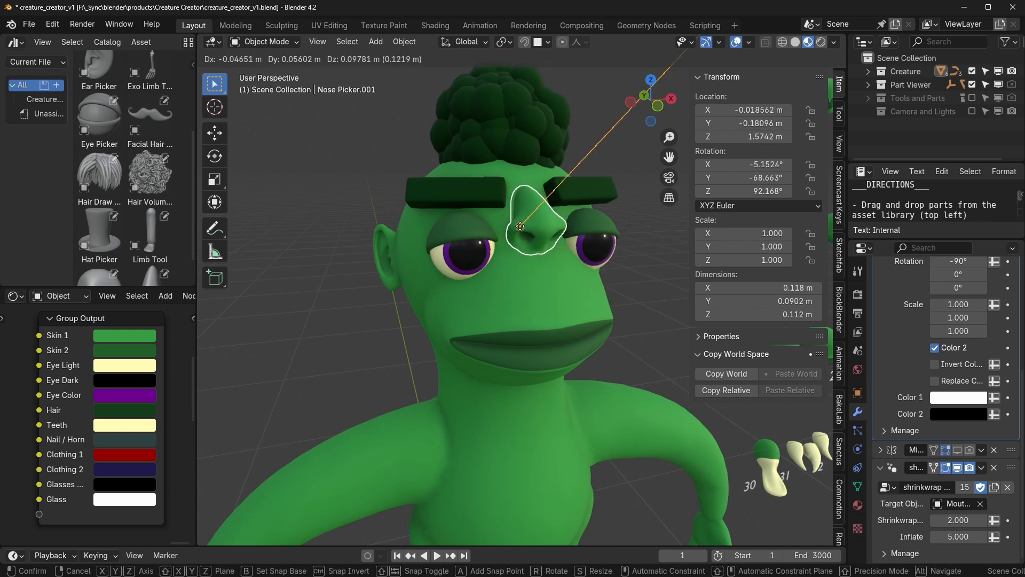
pyautogui.click(520, 227)
pyautogui.moveTo(628, 313); pyautogui.dragTo(562, 295, button='middle')
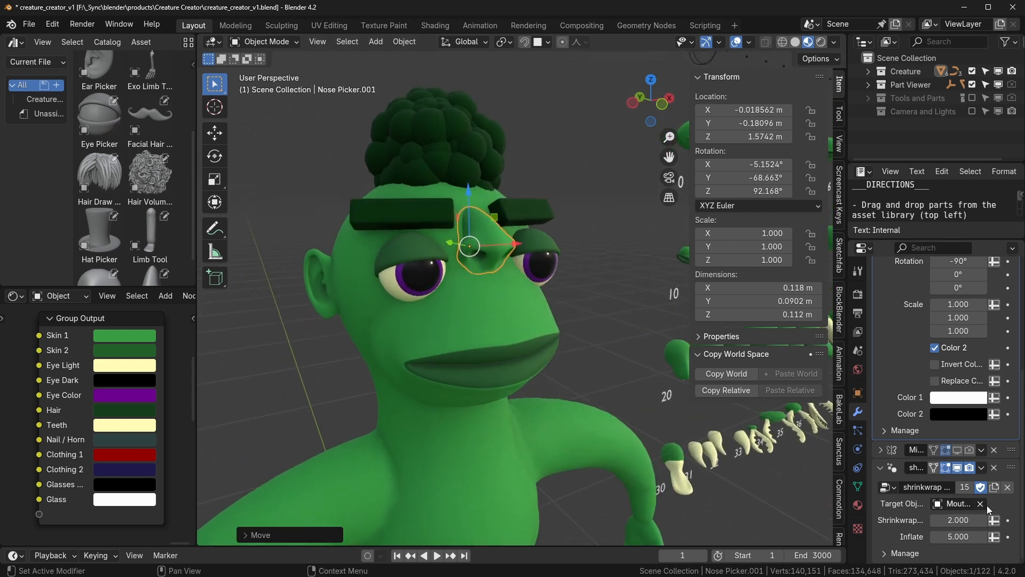
# Step: Pick the head as the nose's shrinkwrap target object in place of the mouth
pyautogui.press('e')
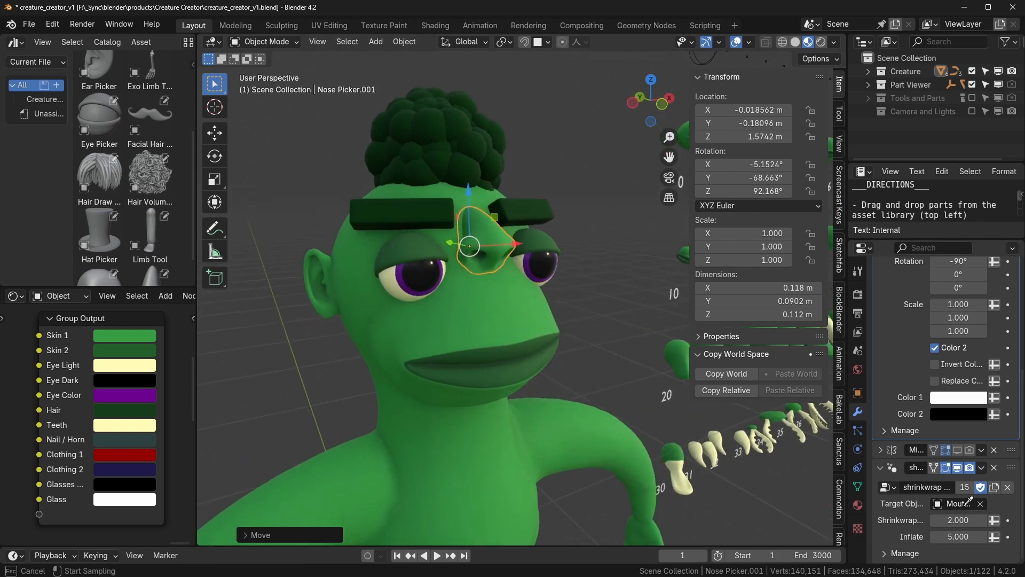
pyautogui.click(462, 195)
pyautogui.click(619, 348)
pyautogui.moveTo(618, 348); pyautogui.dragTo(470, 328, button='middle')
# Step: Rotate the ear on the side of the head to a Z rotation of about 214°
pyautogui.click(615, 276)
pyautogui.keyDown('shift'); pyautogui.moveTo(604, 291); pyautogui.dragTo(515, 328, button='middle'); pyautogui.keyUp('shift')
pyautogui.scroll(3, 557, 364)
pyautogui.keyDown('shift'); pyautogui.moveTo(585, 345); pyautogui.dragTo(557, 358, button='middle'); pyautogui.keyUp('shift')
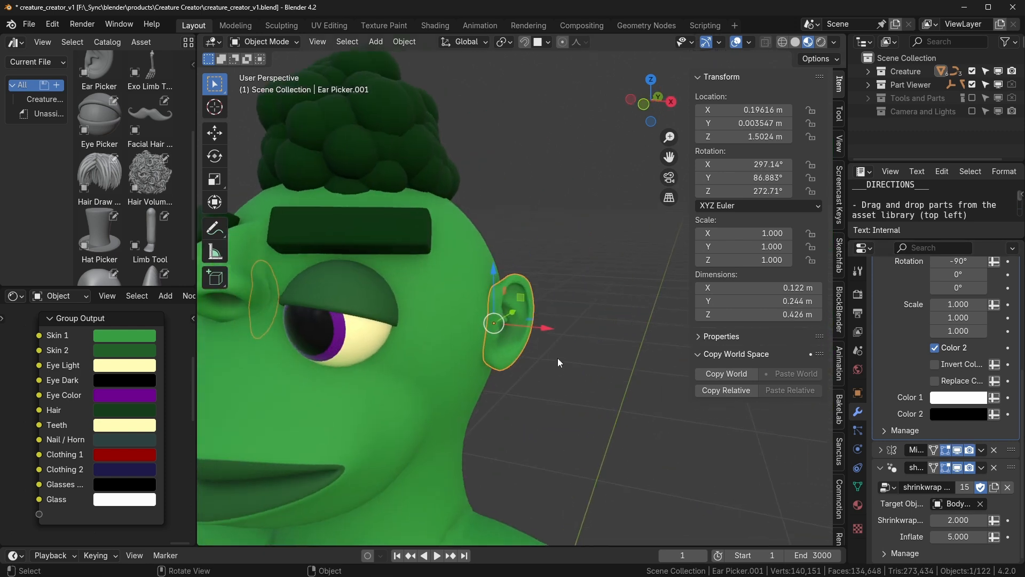
pyautogui.press('r')
pyautogui.click(575, 412)
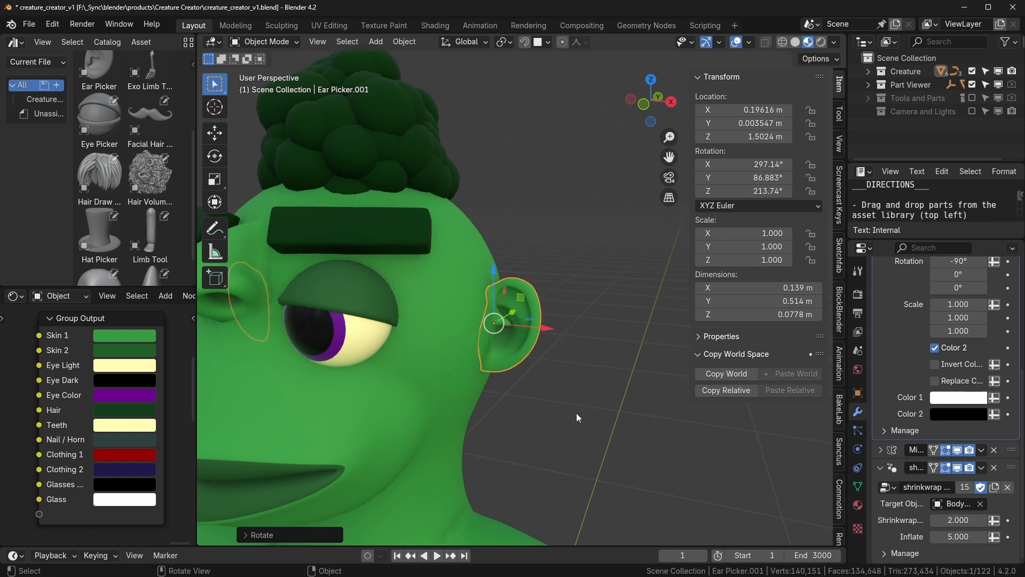
# Step: Scale the creature's ear up uniformly to about 2.88
pyautogui.press('s')
pyautogui.click(657, 500)
pyautogui.click(642, 456)
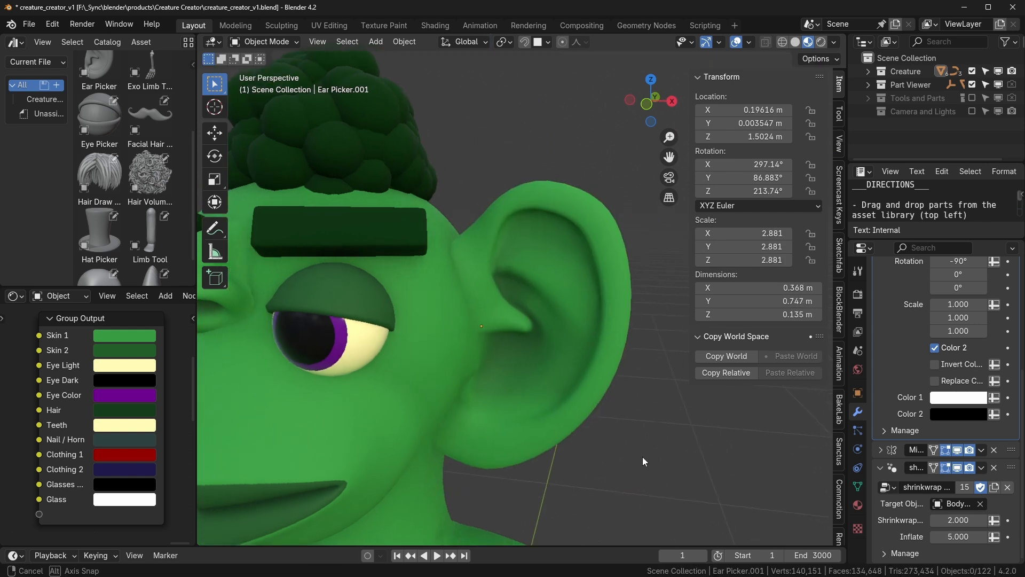
pyautogui.click(526, 329)
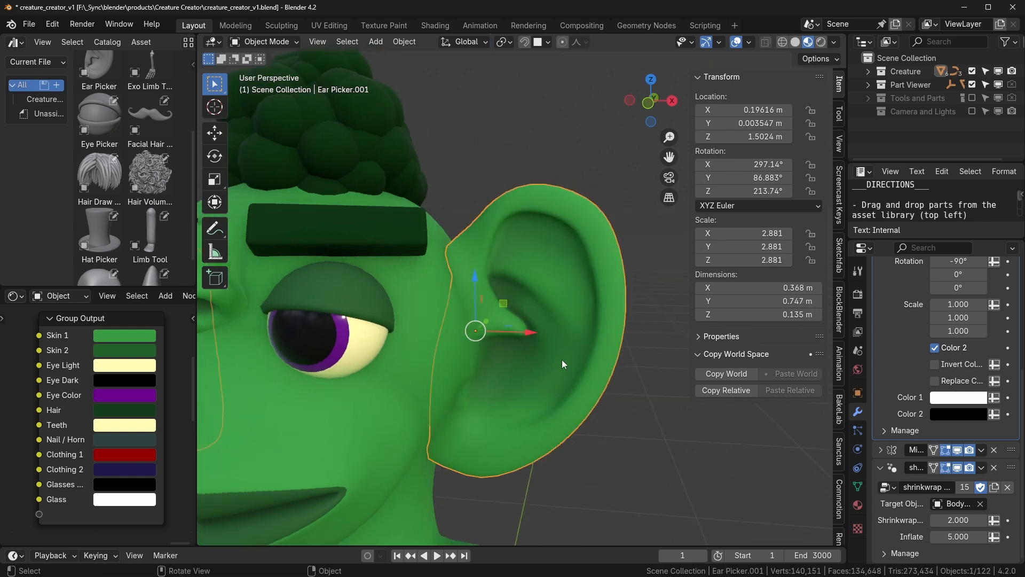
# Step: Move the enlarged ear inward against the head and rotate it freely to about 275°, 50° and 187°
pyautogui.press('g')
pyautogui.click(513, 338)
pyautogui.press('r')
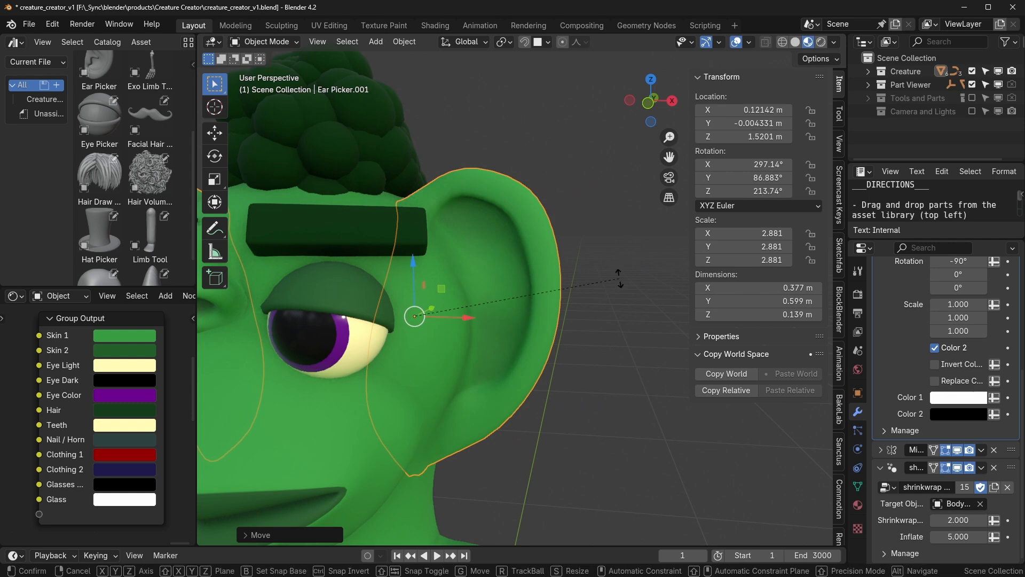
pyautogui.click(613, 427)
pyautogui.click(606, 440)
pyautogui.moveTo(591, 476); pyautogui.dragTo(601, 325, button='middle')
pyautogui.click(601, 324)
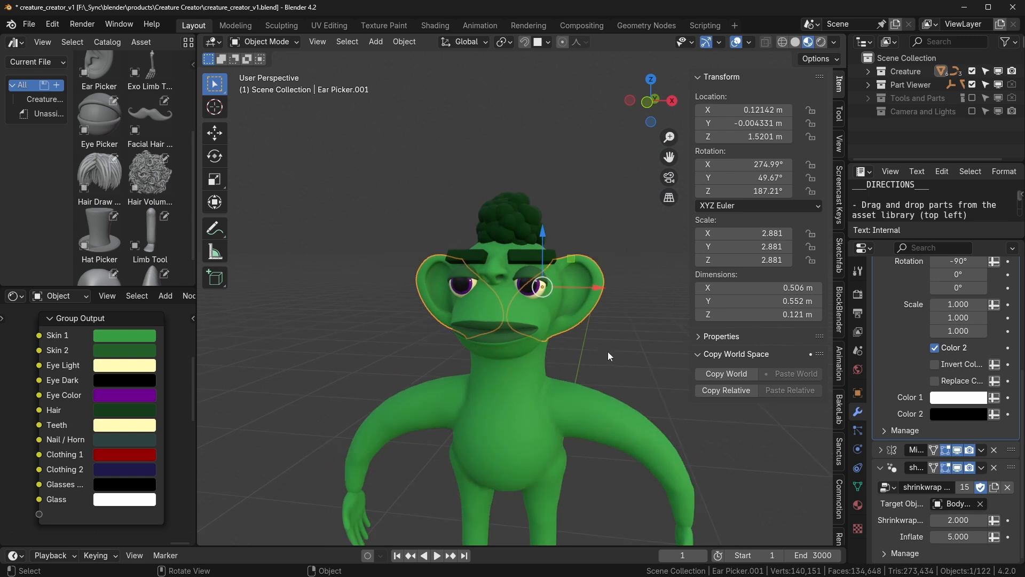
pyautogui.press('s')
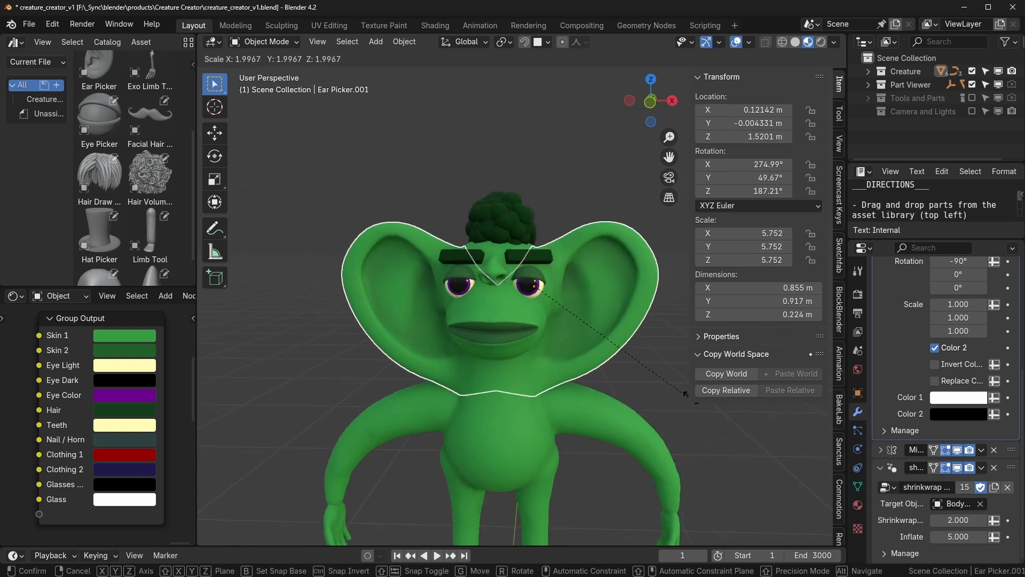
pyautogui.press('x')
pyautogui.press('x')
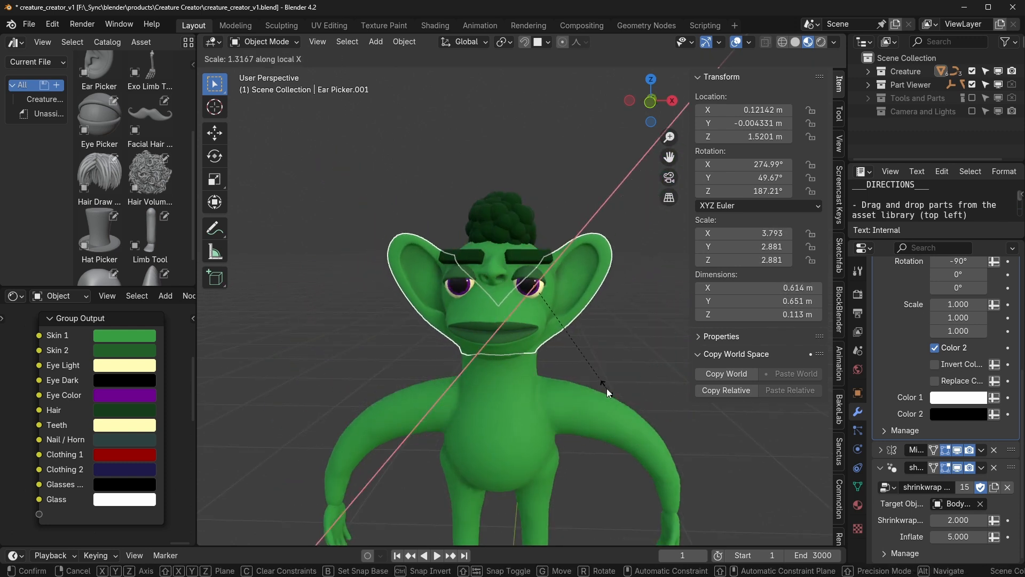
pyautogui.press('Escape')
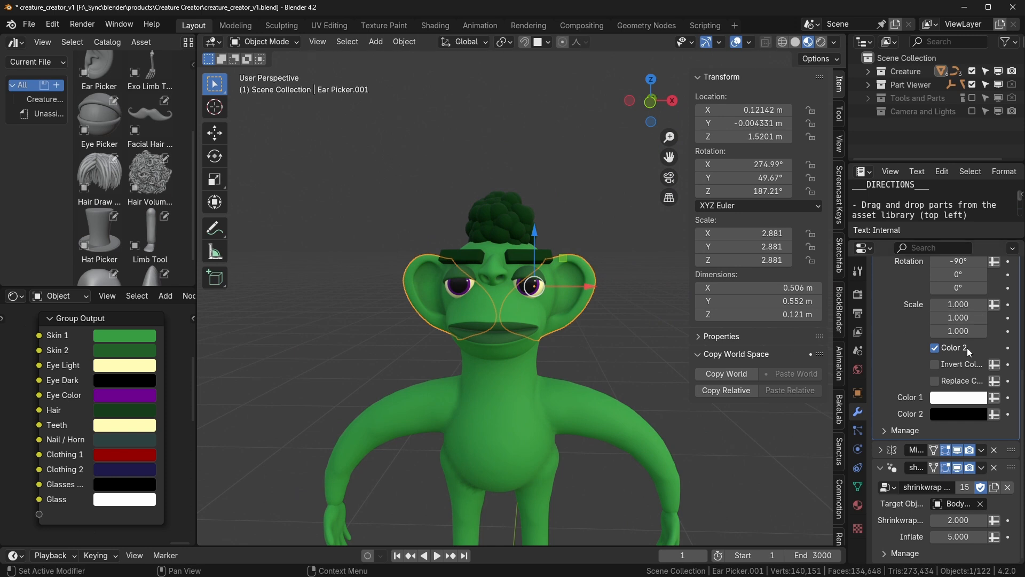
# Step: Stretch the ear to 2.280 on the Part Picker modifier's X scale and move it up and outward on the head
pyautogui.scroll(5, 967, 348)
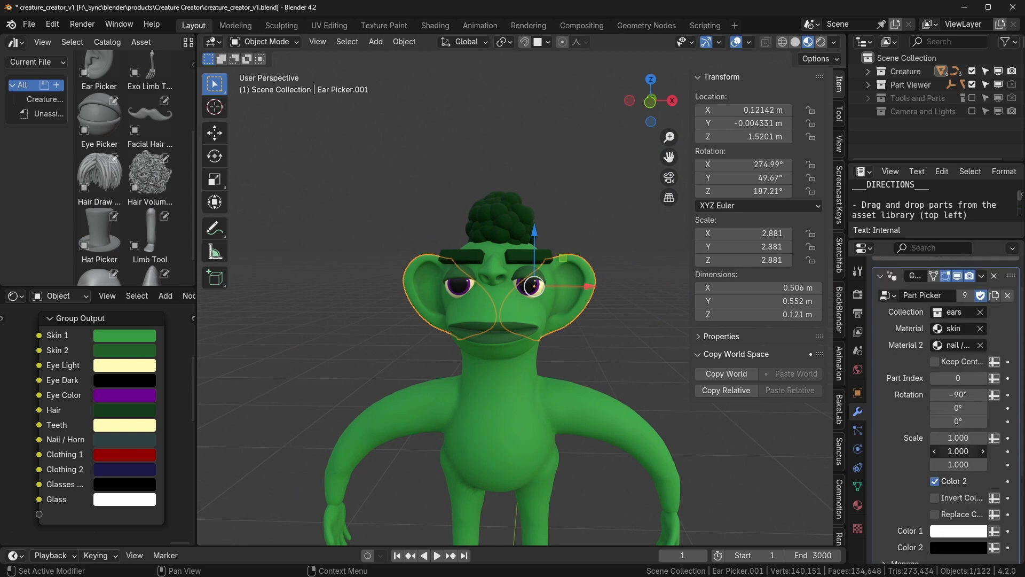
pyautogui.moveTo(958, 451); pyautogui.dragTo(980, 437)
pyautogui.press('Escape')
pyautogui.press('g')
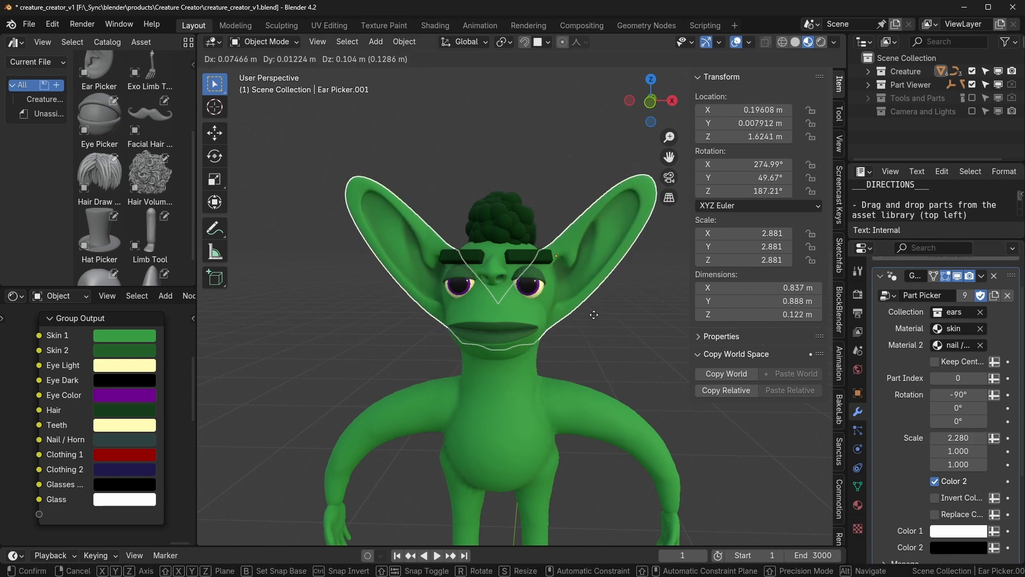
pyautogui.click(594, 315)
# Step: Undo the ear's stretching, moving, rotating and scaling so it is back at its original size
pyautogui.moveTo(595, 318); pyautogui.dragTo(501, 412, button='middle')
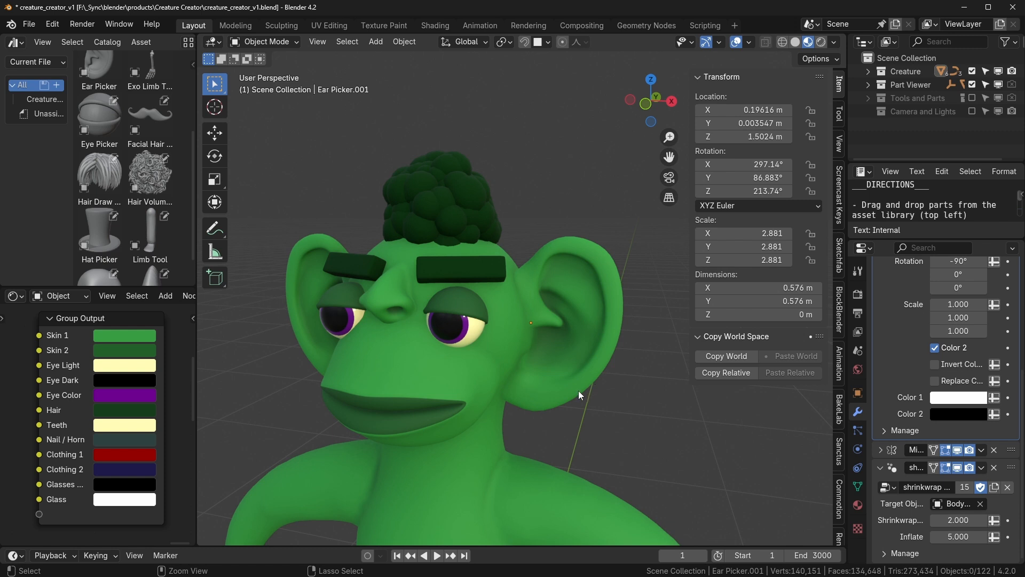
pyautogui.click(575, 382)
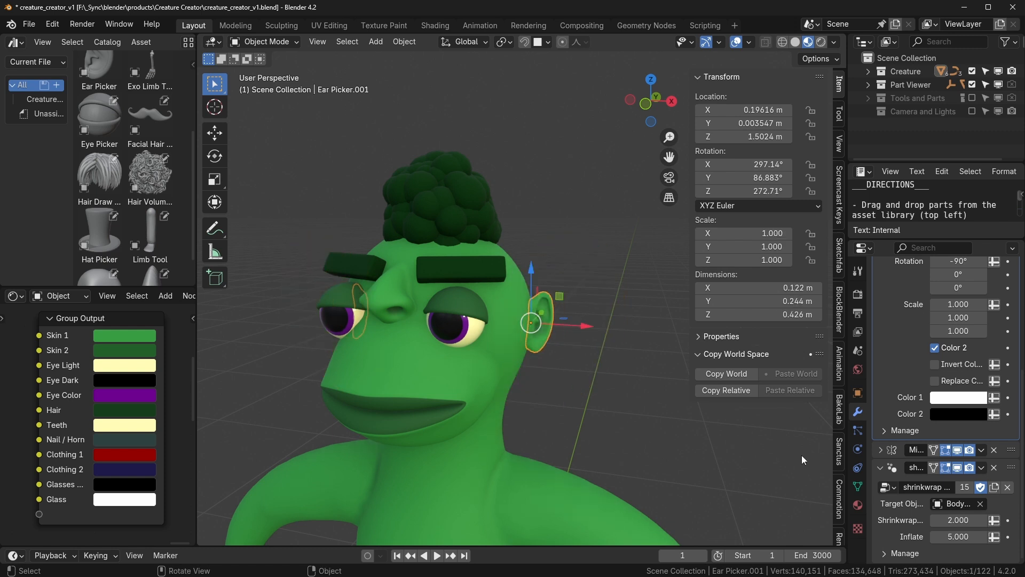
pyautogui.moveTo(508, 379); pyautogui.dragTo(544, 408, button='middle')
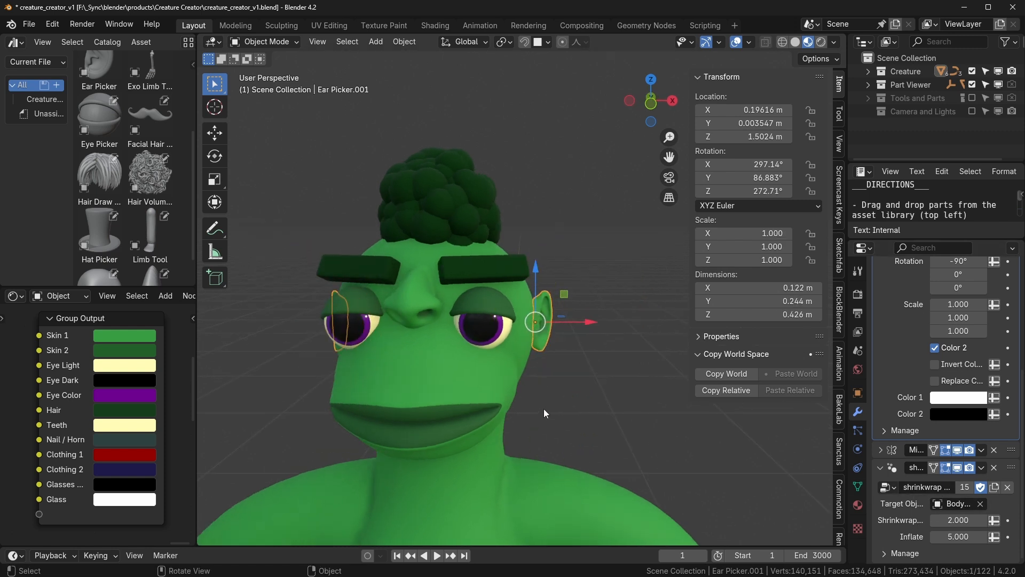
# Step: Select the mouth and examine the numbered mouth parts in the part viewer for a different shape
pyautogui.scroll(-4, 544, 409)
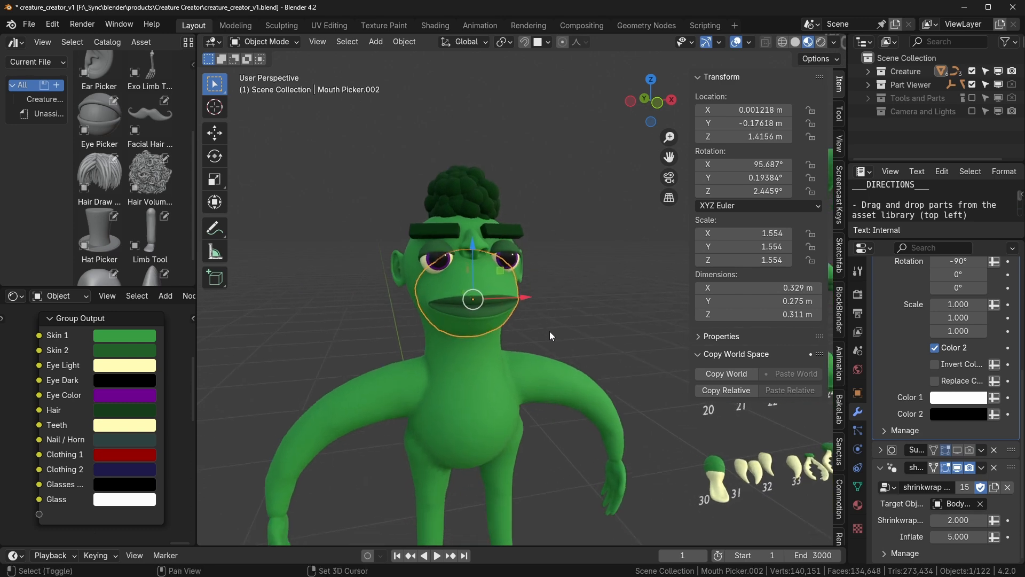
pyautogui.scroll(3, 550, 331)
pyautogui.scroll(5, 957, 356)
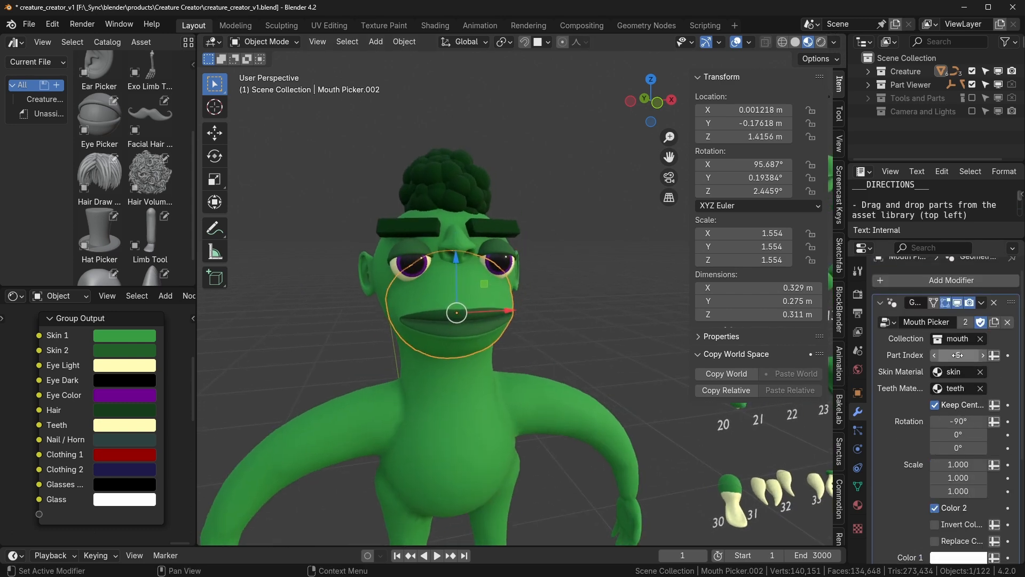
pyautogui.scroll(-3, 585, 361)
pyautogui.keyDown('shift'); pyautogui.moveTo(585, 361); pyautogui.dragTo(187, 381, button='middle'); pyautogui.keyUp('shift')
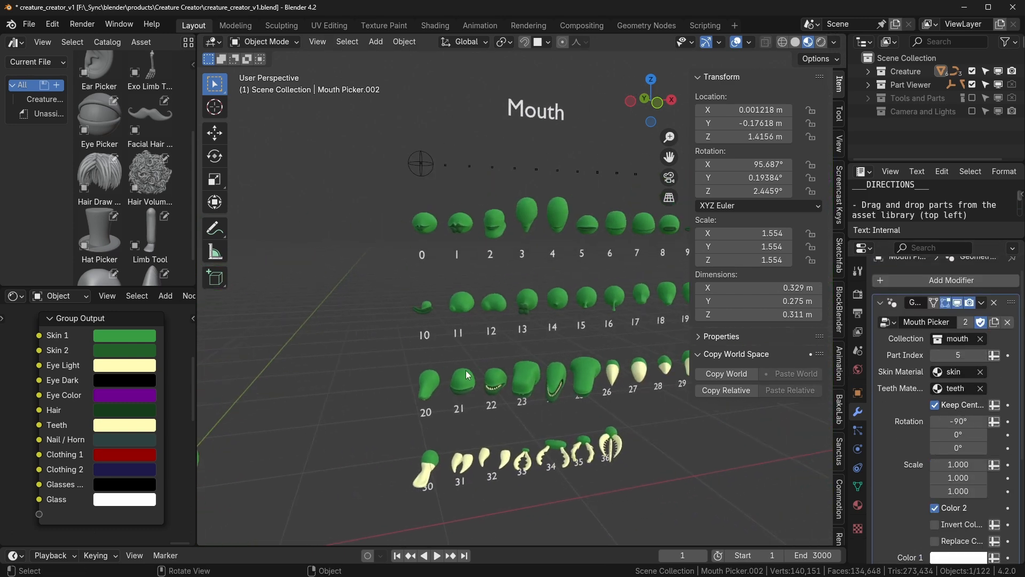
pyautogui.scroll(3, 467, 374)
pyautogui.hotkey('ctrl', 'space')
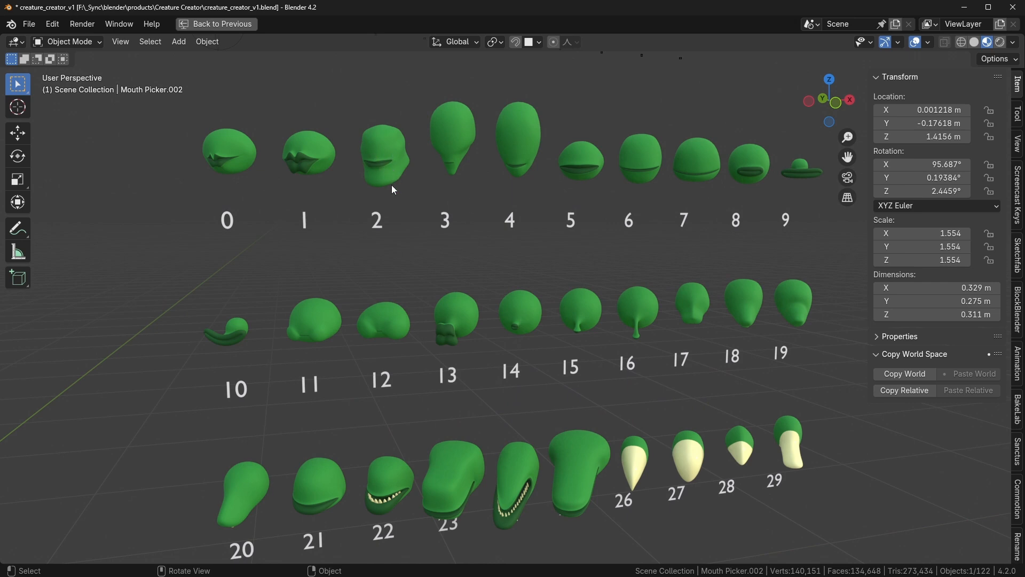
pyautogui.hotkey('ctrl', 'space')
pyautogui.moveTo(416, 356); pyautogui.dragTo(272, 361, button='middle')
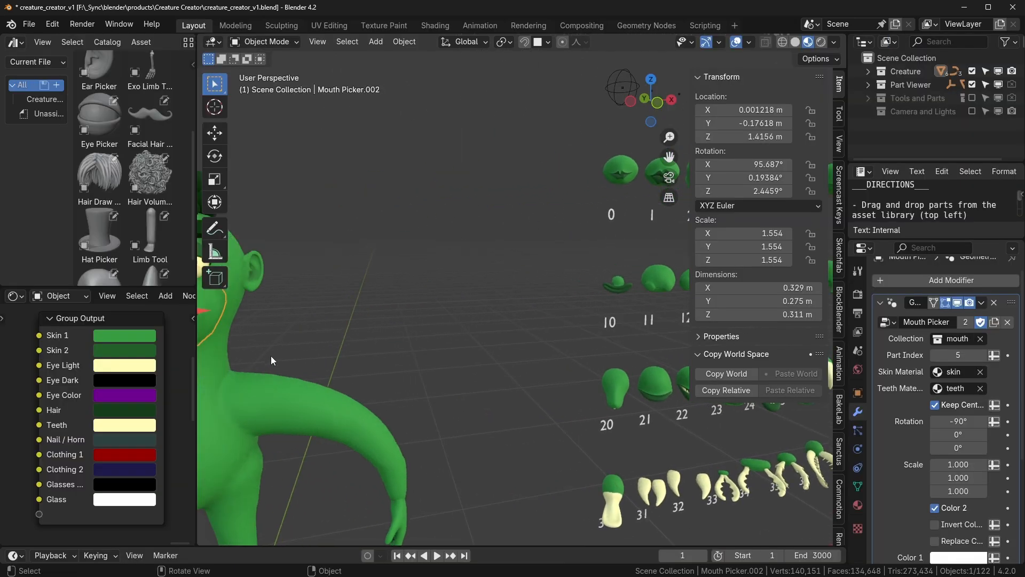
pyautogui.keyDown('shift'); pyautogui.moveTo(466, 383); pyautogui.dragTo(356, 373, button='middle'); pyautogui.keyUp('shift')
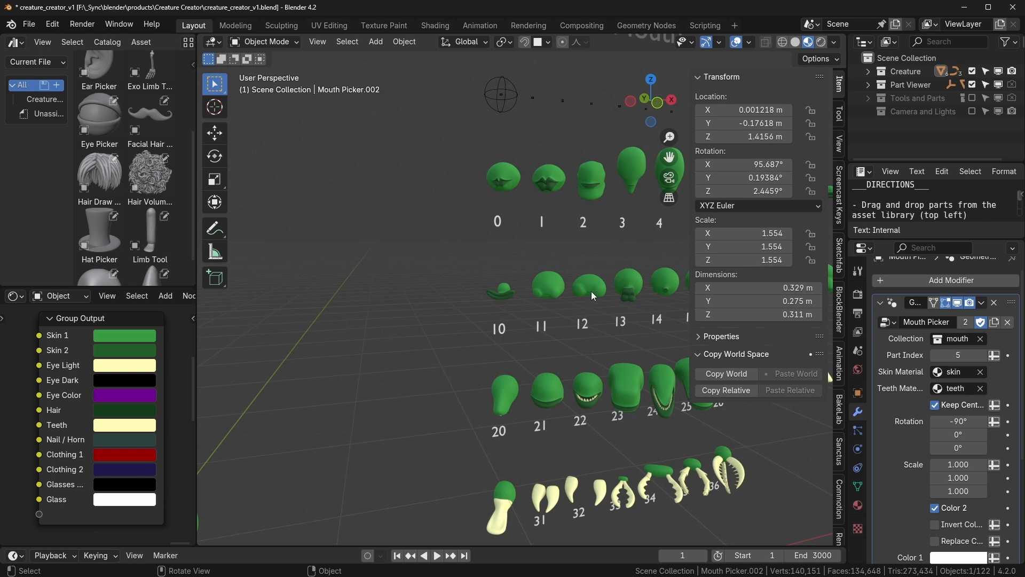
pyautogui.keyDown('shift'); pyautogui.moveTo(499, 290); pyautogui.dragTo(409, 296, button='middle'); pyautogui.keyUp('shift')
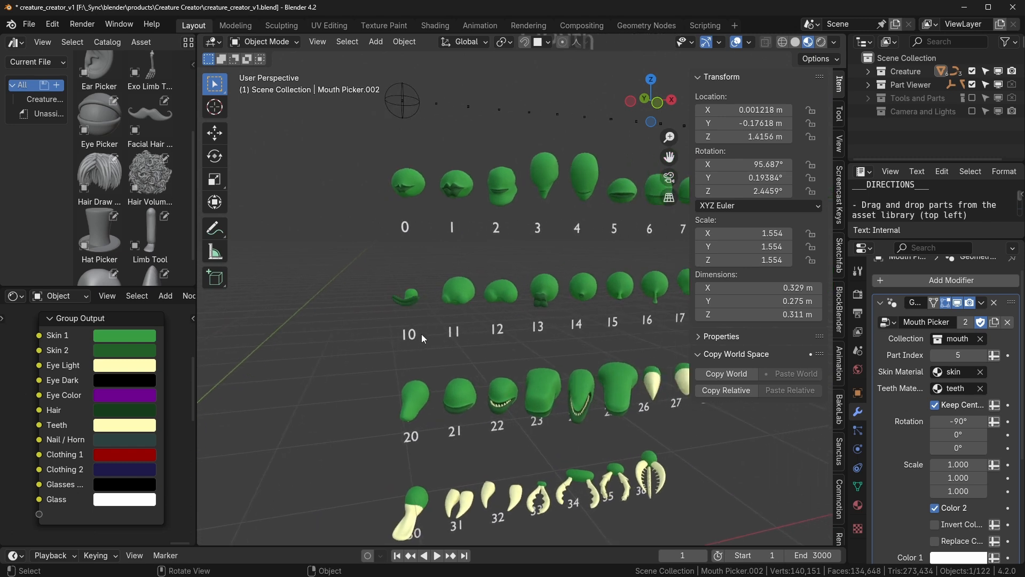
# Step: Set the creature's mouth to Part Index 12 in the Mouth Picker modifier
pyautogui.press('KP_Decimal')
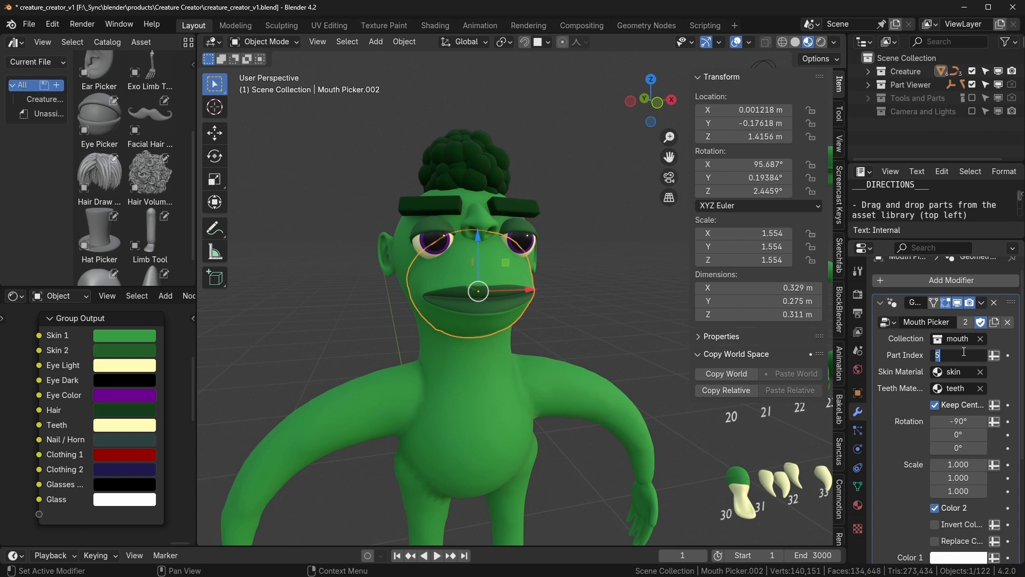
pyautogui.write('12')
pyautogui.press('Return')
# Step: Duplicate the mouth just below the original and set the copy's Part Index to 13
pyautogui.hotkey('shift', 'd')
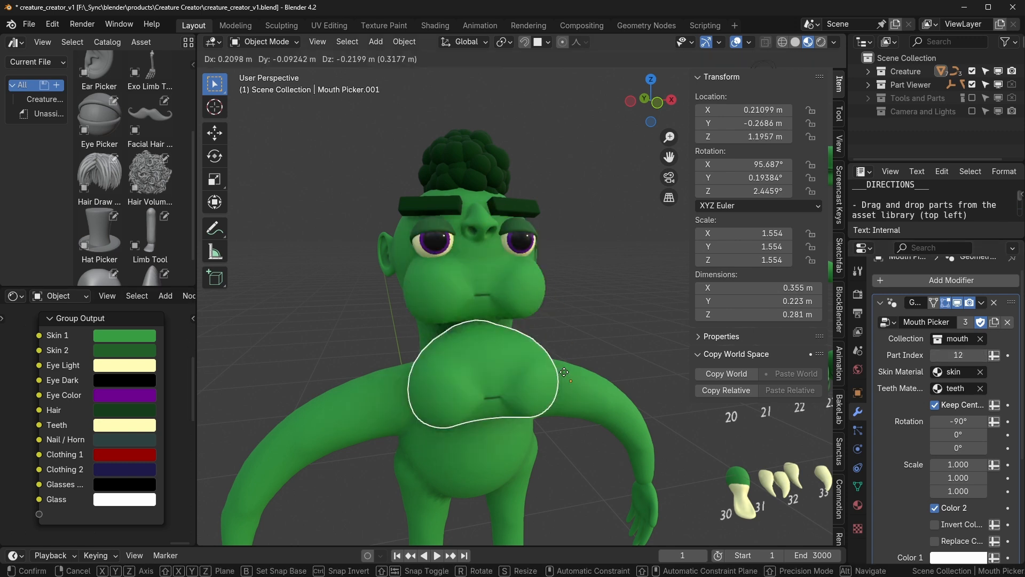
pyautogui.click(557, 357)
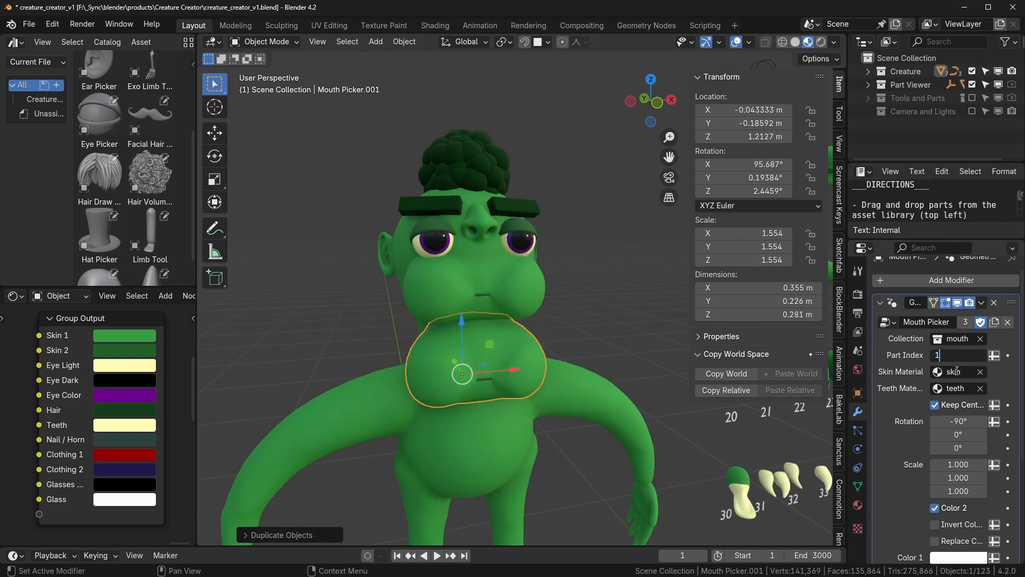
pyautogui.press('Return')
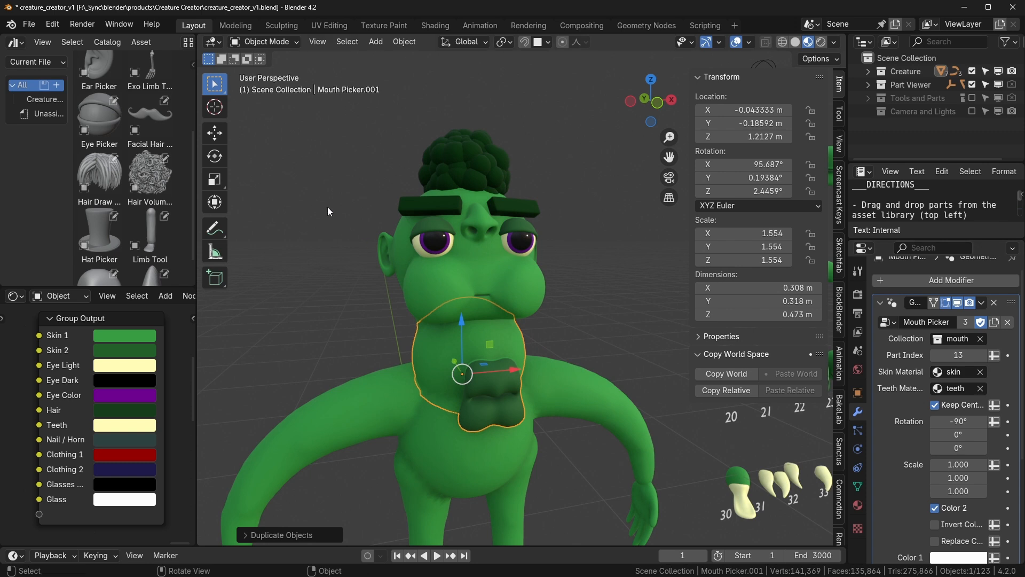
# Step: Set the shrinkwrap modifier's target object on the duplicated mouth to the original mouth instead of the body
pyautogui.moveTo(328, 207); pyautogui.dragTo(526, 360, button='middle')
pyautogui.scroll(-6, 976, 481)
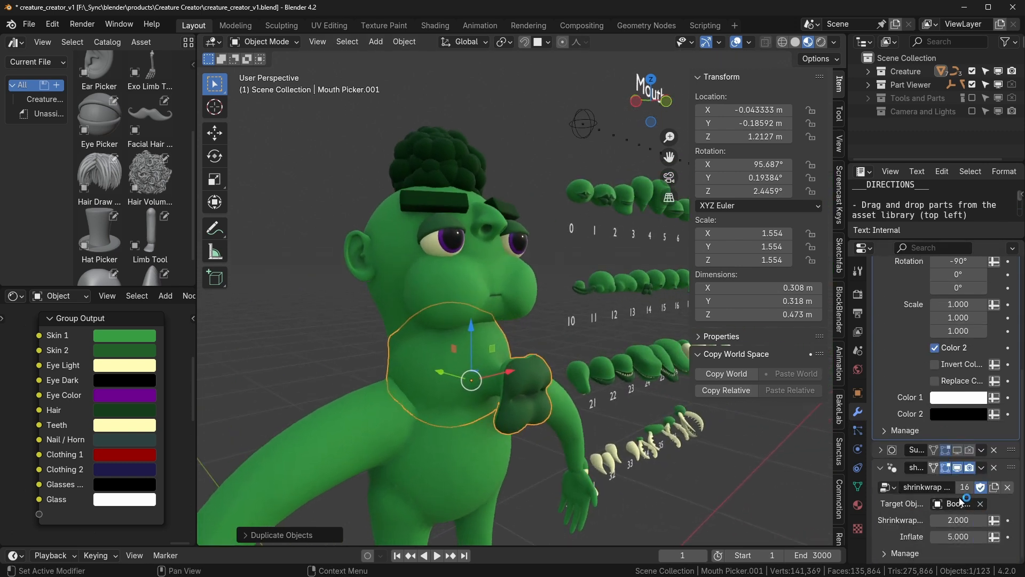
pyautogui.press('e')
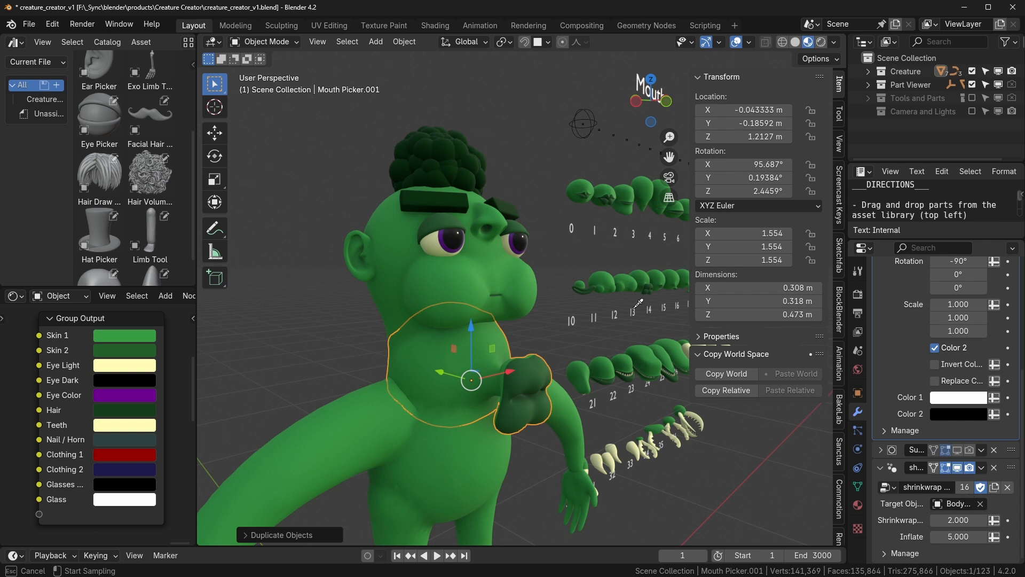
pyautogui.click(530, 277)
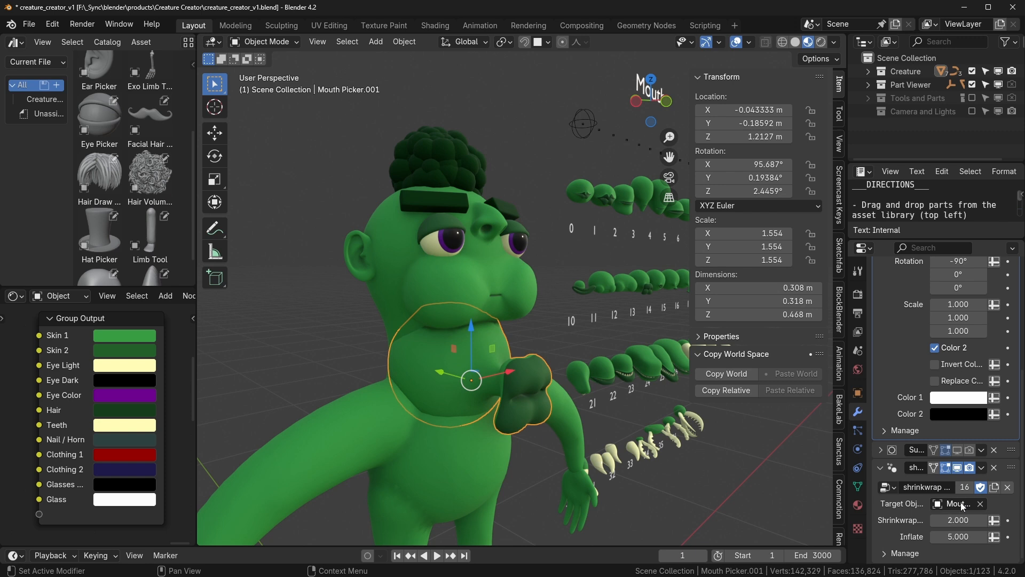
pyautogui.press('e')
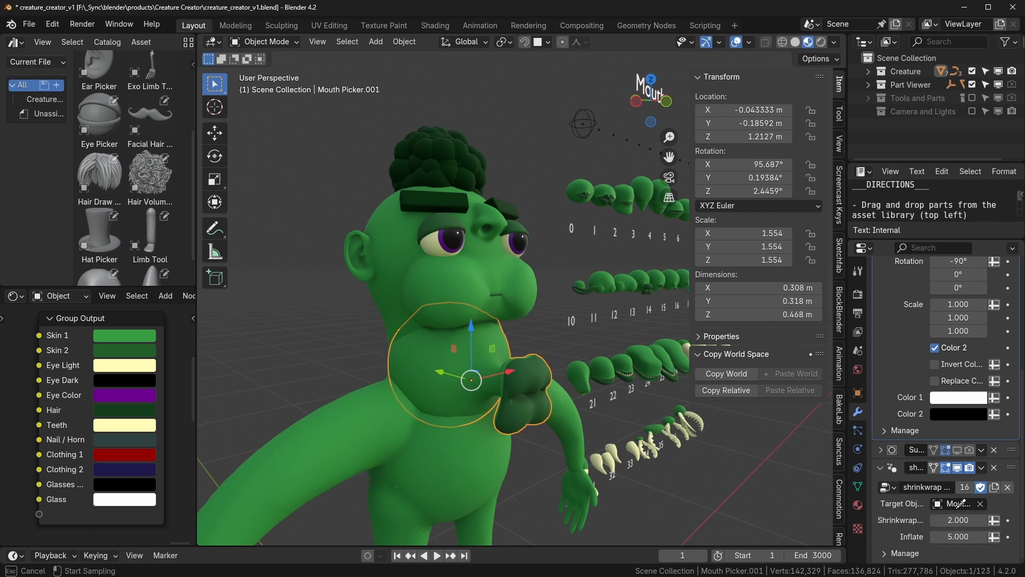
pyautogui.press('Escape')
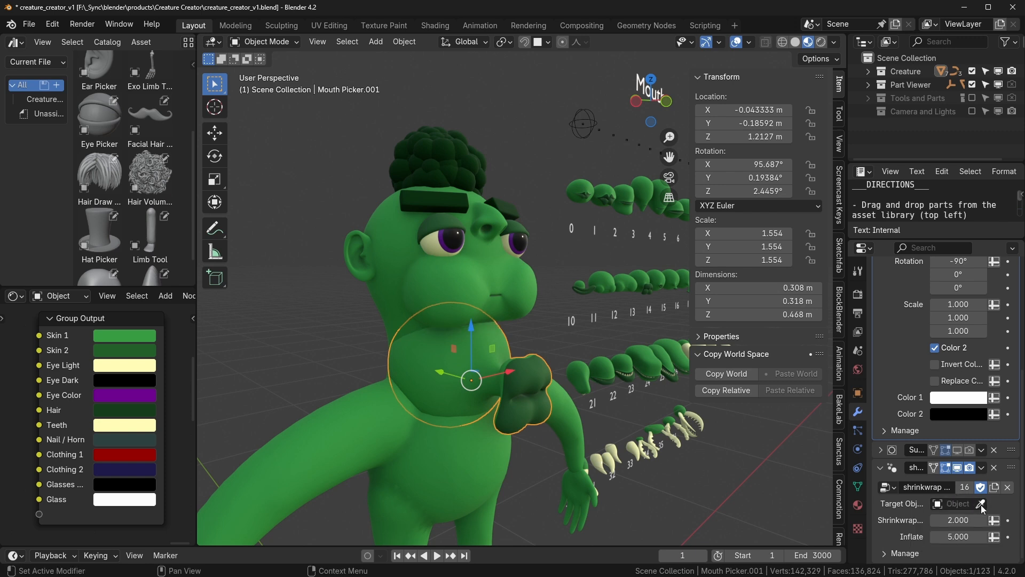
pyautogui.click(982, 505)
pyautogui.click(528, 297)
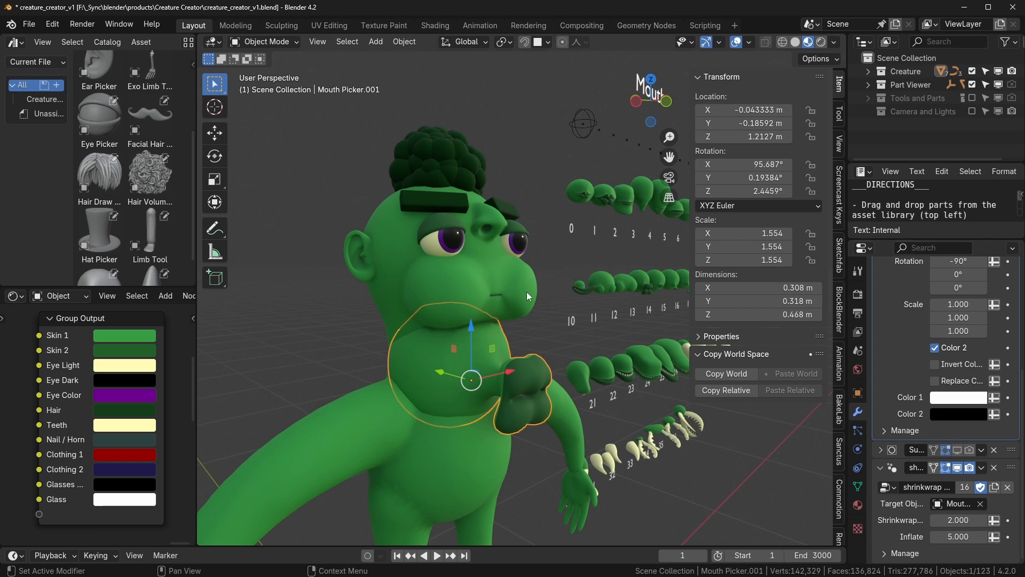
# Step: Move the duplicated lips up onto the original mouth and scale them down to about 0.83
pyautogui.scroll(4, 531, 293)
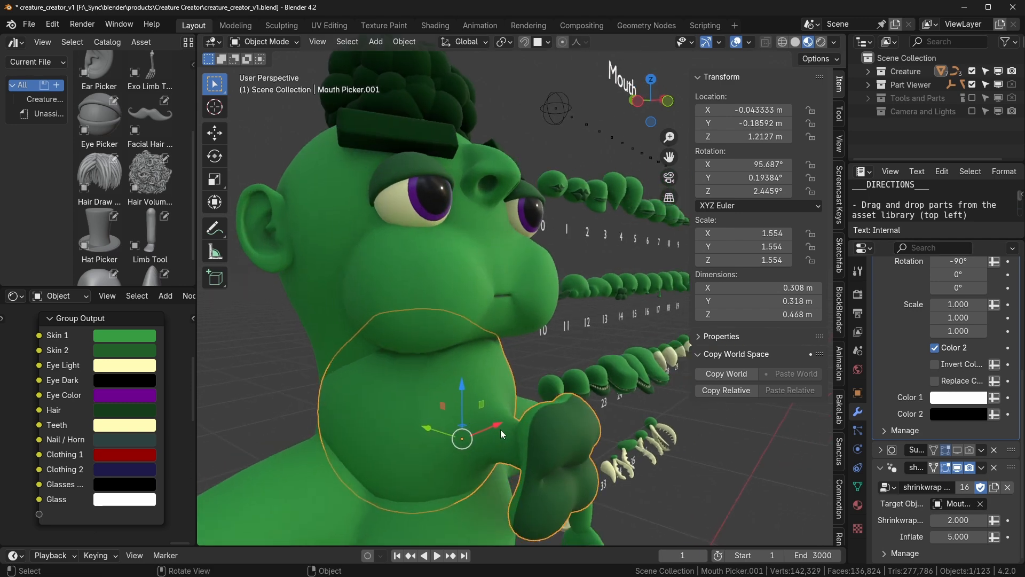
pyautogui.press('g')
pyautogui.click(510, 290)
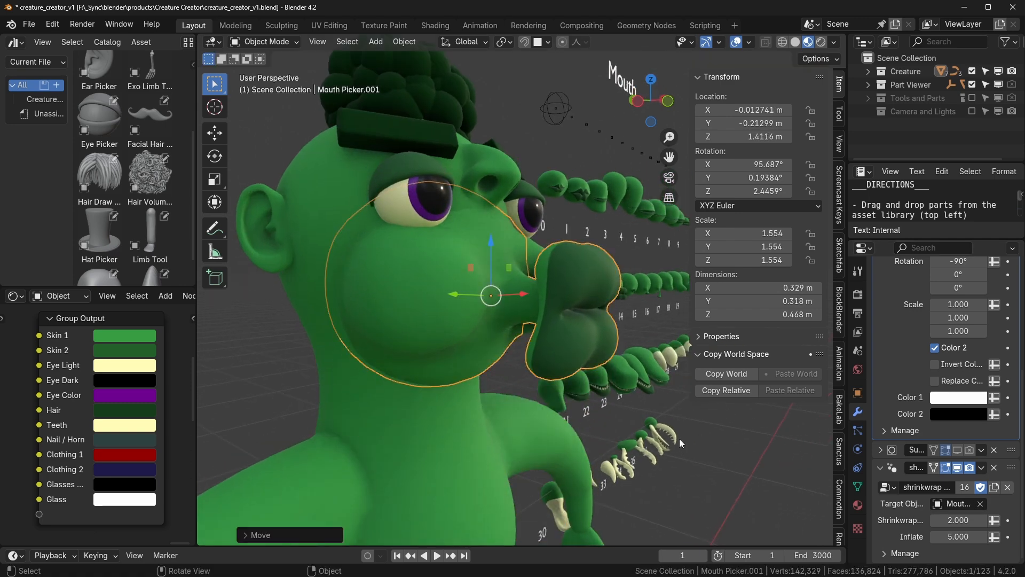
pyautogui.press('s')
pyautogui.click(456, 310)
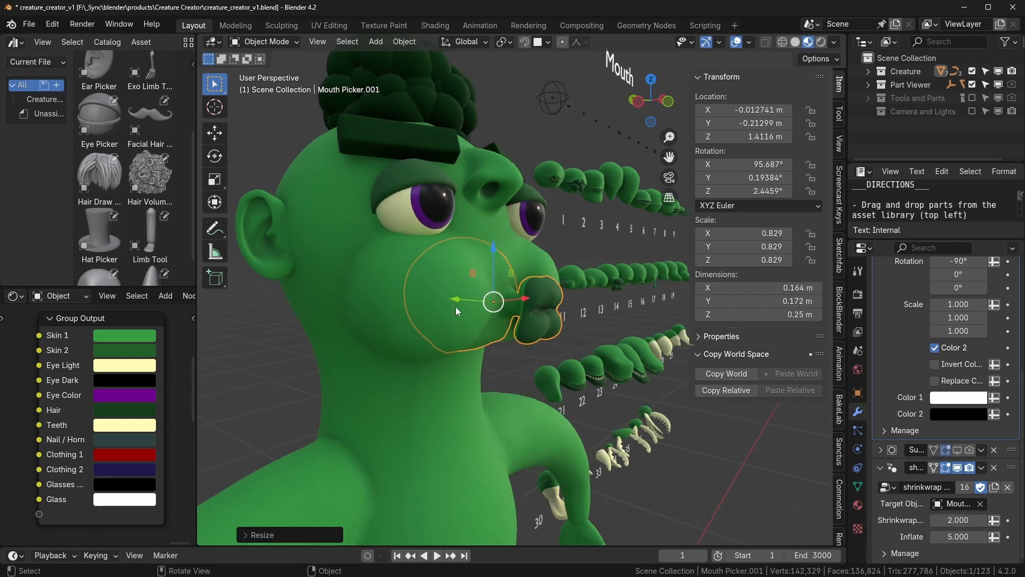
# Step: Shift the duplicated lips forward along the Y axis to about -0.256 m
pyautogui.press('g')
pyautogui.press('y')
pyautogui.click(565, 393)
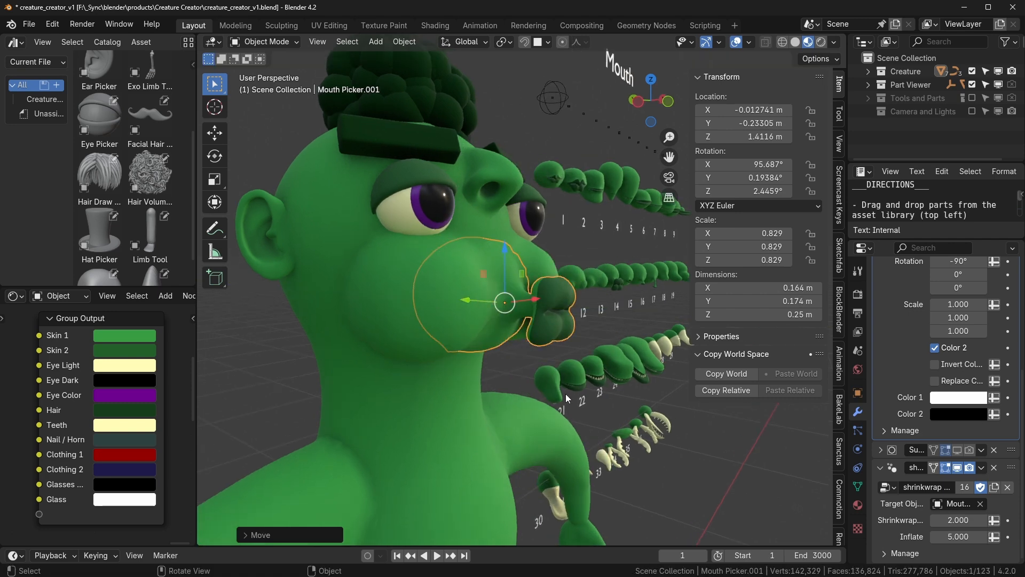
pyautogui.click(539, 366)
# Step: Look over the part viewer's numbered mouth variants again, including the beak, tusk and mandible shapes
pyautogui.moveTo(539, 367); pyautogui.dragTo(289, 386, button='middle')
pyautogui.scroll(-3, 636, 391)
pyautogui.scroll(-2, 595, 383)
pyautogui.keyDown('shift'); pyautogui.moveTo(526, 390); pyautogui.dragTo(488, 387, button='middle'); pyautogui.keyUp('shift')
pyautogui.scroll(3, 575, 397)
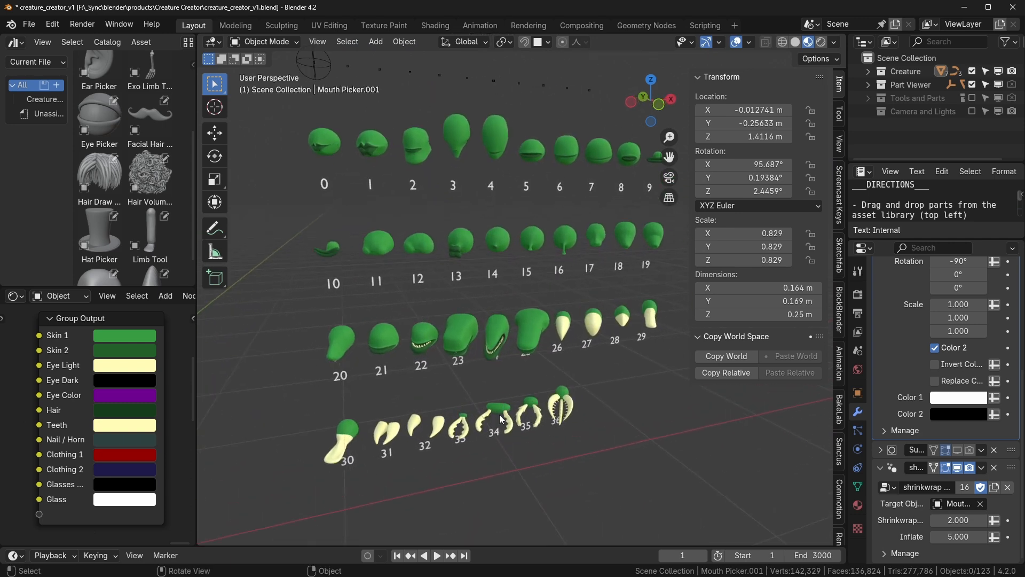
pyautogui.scroll(-1, 499, 414)
pyautogui.keyDown('shift'); pyautogui.moveTo(334, 414); pyautogui.dragTo(389, 379, button='middle'); pyautogui.keyUp('shift')
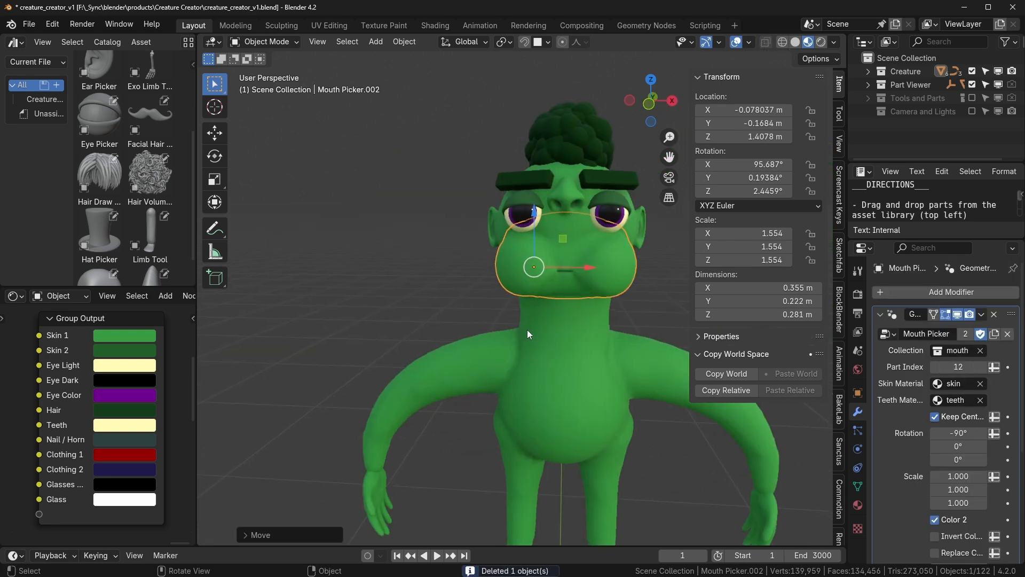
pyautogui.keyDown('shift'); pyautogui.moveTo(527, 334); pyautogui.dragTo(496, 348, button='middle'); pyautogui.keyUp('shift')
pyautogui.scroll(-2, 509, 365)
pyautogui.keyDown('shift'); pyautogui.moveTo(542, 275); pyautogui.dragTo(521, 262, button='middle'); pyautogui.keyUp('shift')
pyautogui.scroll(3, 519, 265)
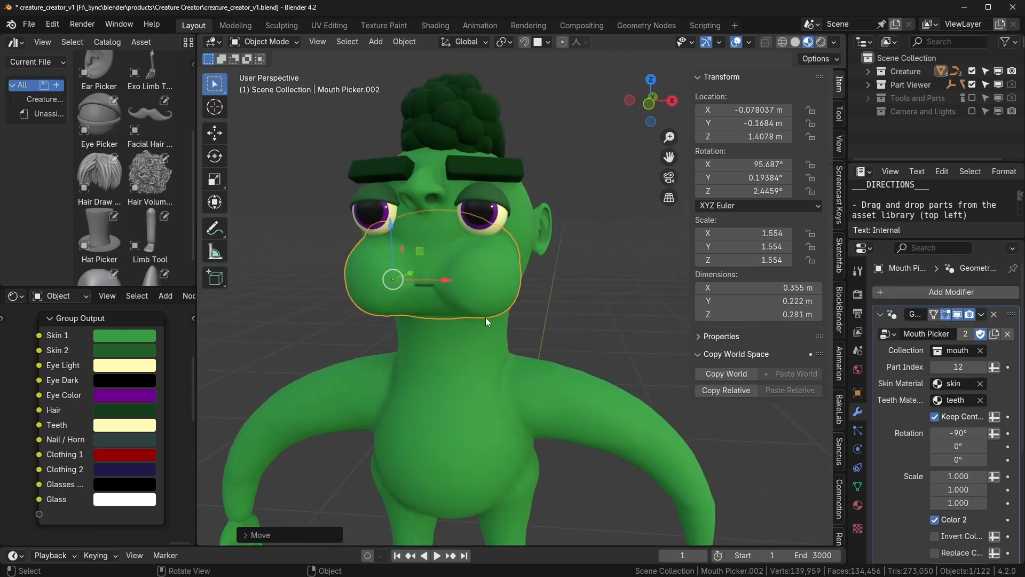
pyautogui.scroll(-3, 489, 321)
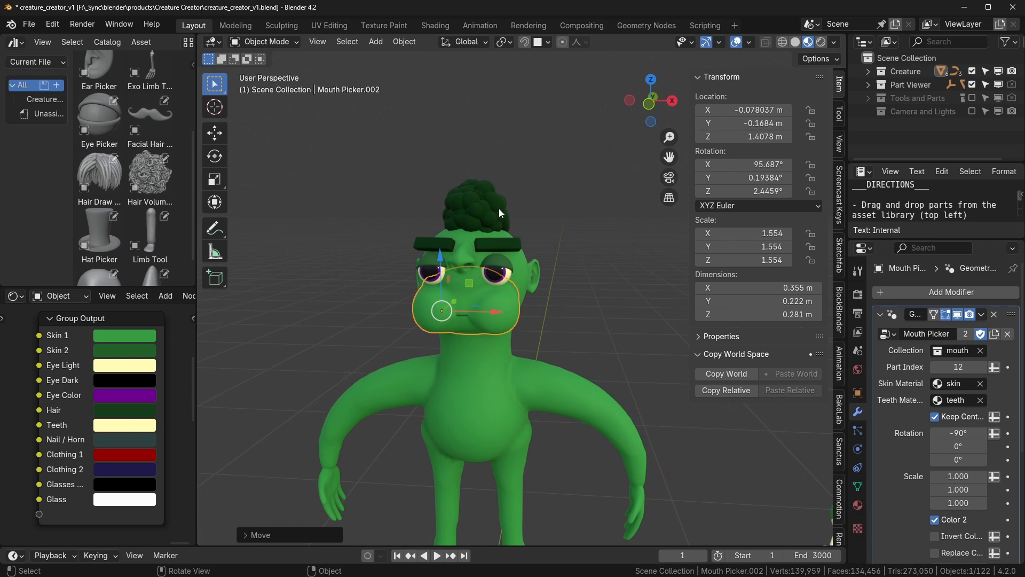
# Step: Select the puffy hair volume on top of the head and scale up its box cage in Edit Mode
pyautogui.click(499, 208)
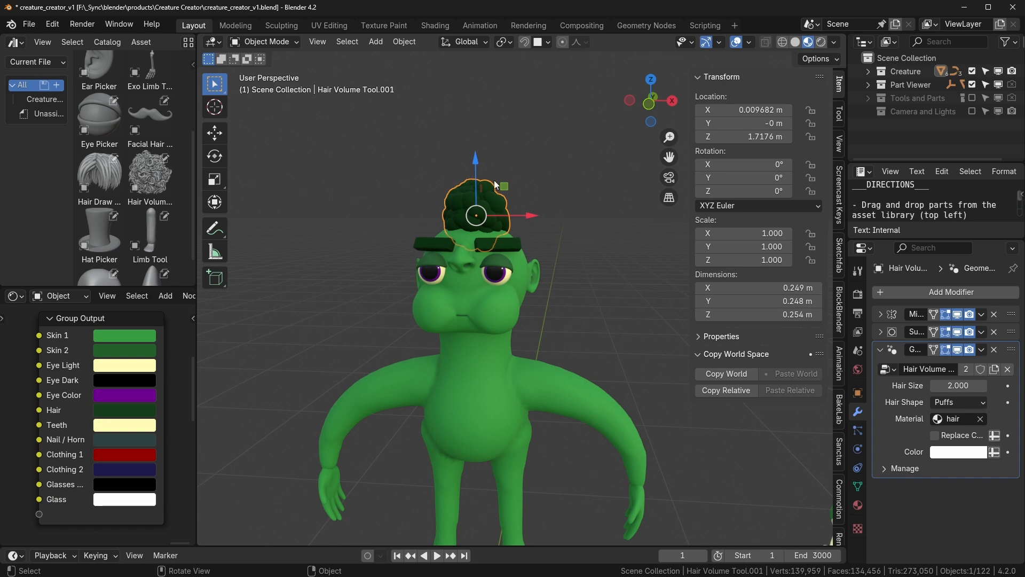
pyautogui.press('Tab')
pyautogui.moveTo(559, 258); pyautogui.dragTo(455, 286, button='middle')
pyautogui.press('KP_Decimal')
pyautogui.scroll(-5, 429, 285)
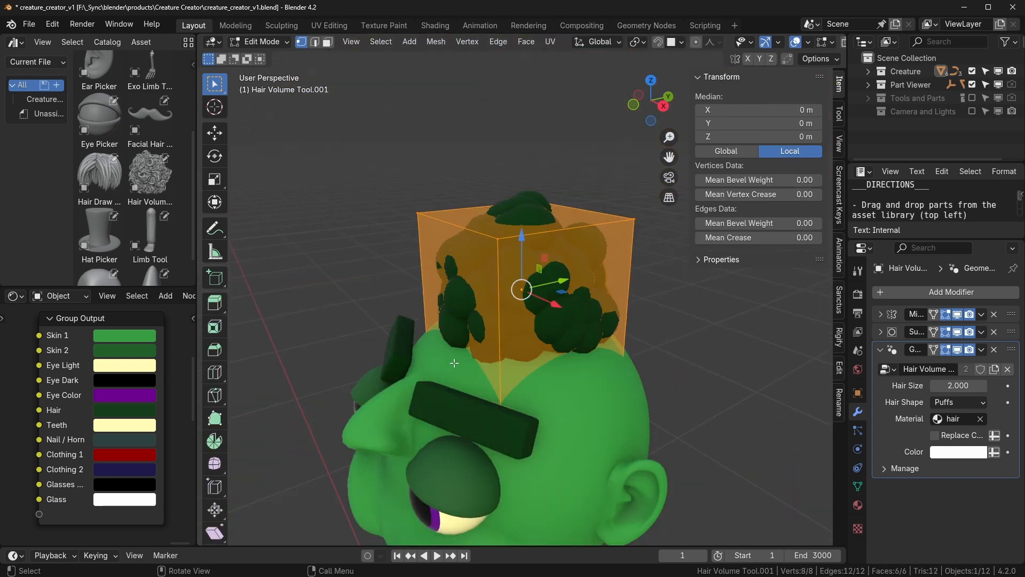
pyautogui.moveTo(453, 361); pyautogui.dragTo(472, 354, button='middle')
pyautogui.scroll(-3, 615, 421)
pyautogui.moveTo(616, 421); pyautogui.dragTo(655, 380, button='middle')
pyautogui.press('s')
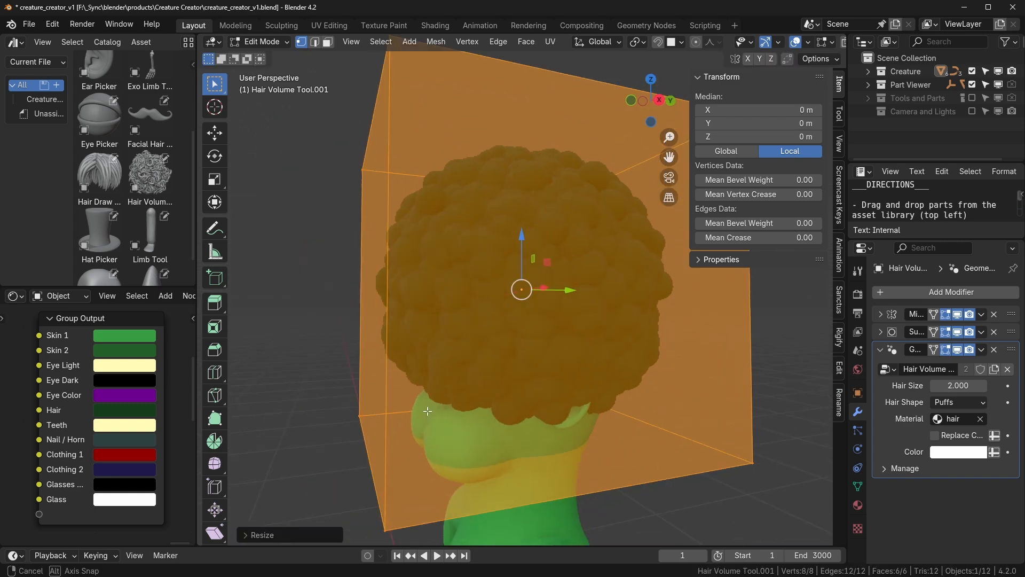
pyautogui.click(640, 472)
pyautogui.press('s')
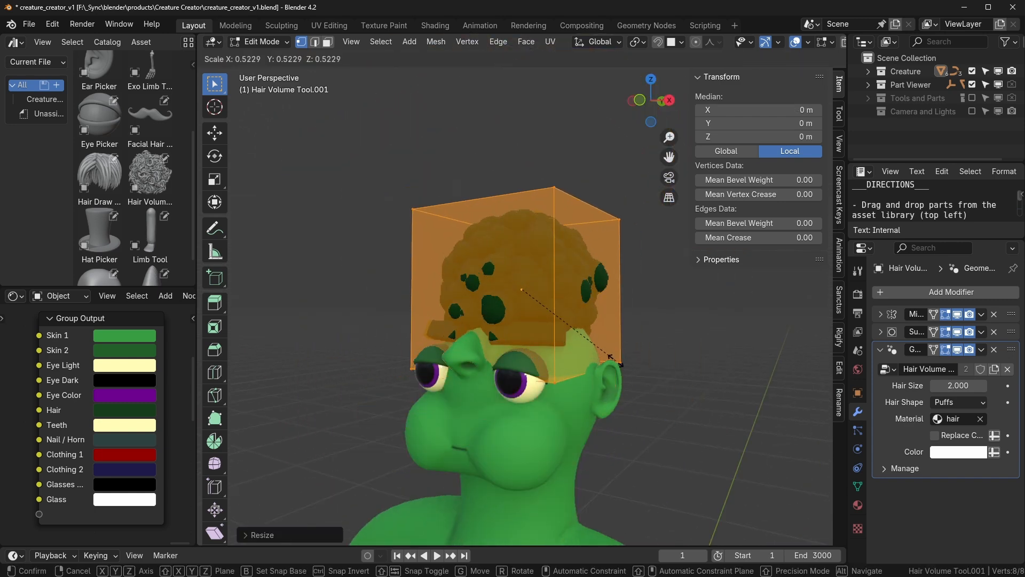
pyautogui.click(494, 360)
# Step: Flatten the hair volume's cage along the Z axis in the right side view
pyautogui.press('KP_3')
pyautogui.press('s')
pyautogui.press('z')
pyautogui.click(555, 321)
# Step: Extrude the hair cage's front face up and forward into a quiff, and extrude its rear down behind the head
pyautogui.moveTo(417, 235); pyautogui.dragTo(470, 337)
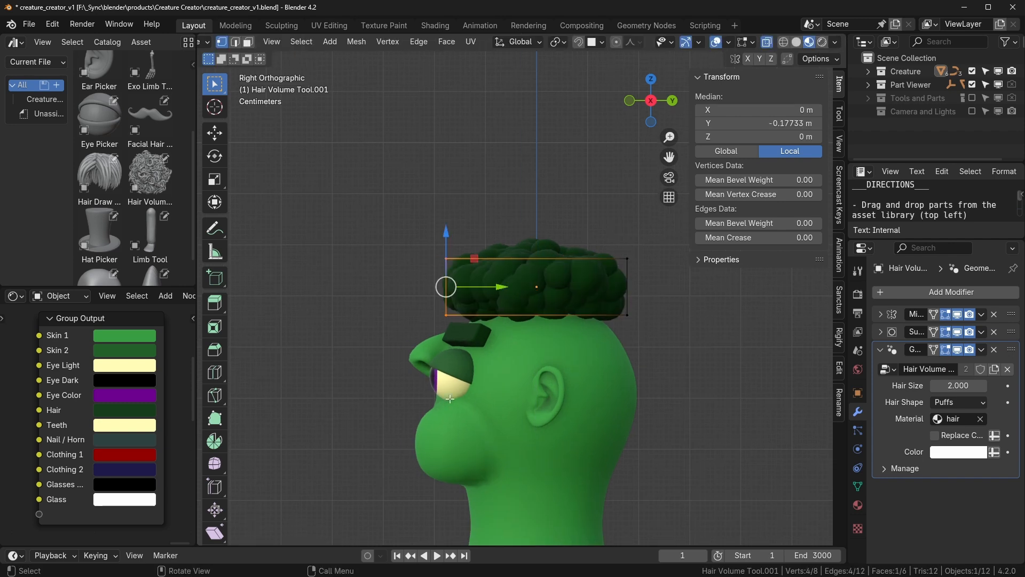
pyautogui.press('e')
pyautogui.click(374, 251)
pyautogui.moveTo(599, 230); pyautogui.dragTo(659, 375)
pyautogui.keyDown('shift'); pyautogui.moveTo(659, 375); pyautogui.dragTo(615, 364, button='middle'); pyautogui.keyUp('shift')
pyautogui.press('e')
pyautogui.press('Tab')
# Step: Inspect the reshaped puffy hairstyle from the front, back and side of the head
pyautogui.moveTo(626, 400); pyautogui.dragTo(481, 428, button='middle')
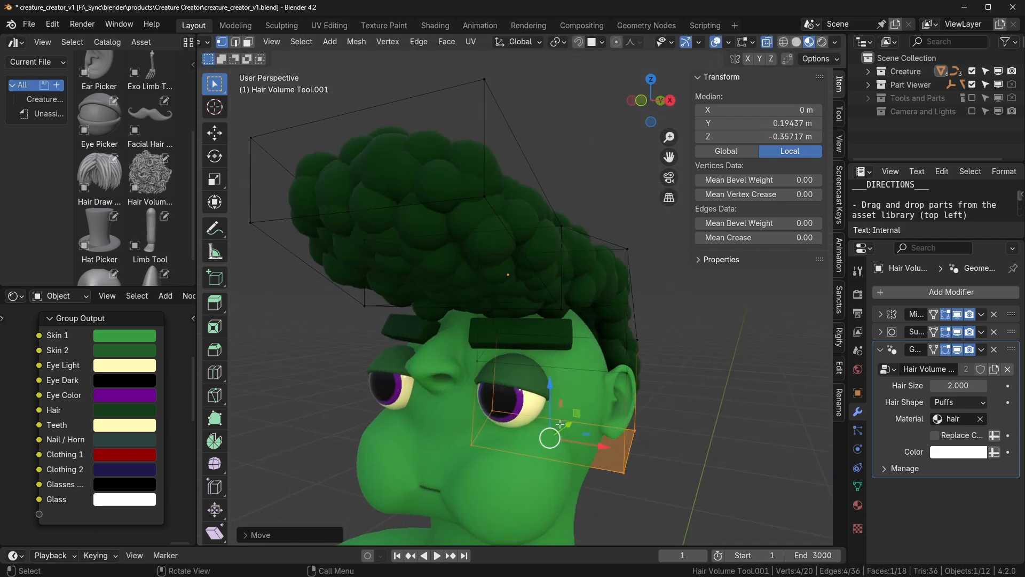
pyautogui.scroll(-4, 477, 435)
pyautogui.click(601, 422)
pyautogui.moveTo(601, 422); pyautogui.dragTo(627, 423, button='middle')
pyautogui.scroll(3, 561, 385)
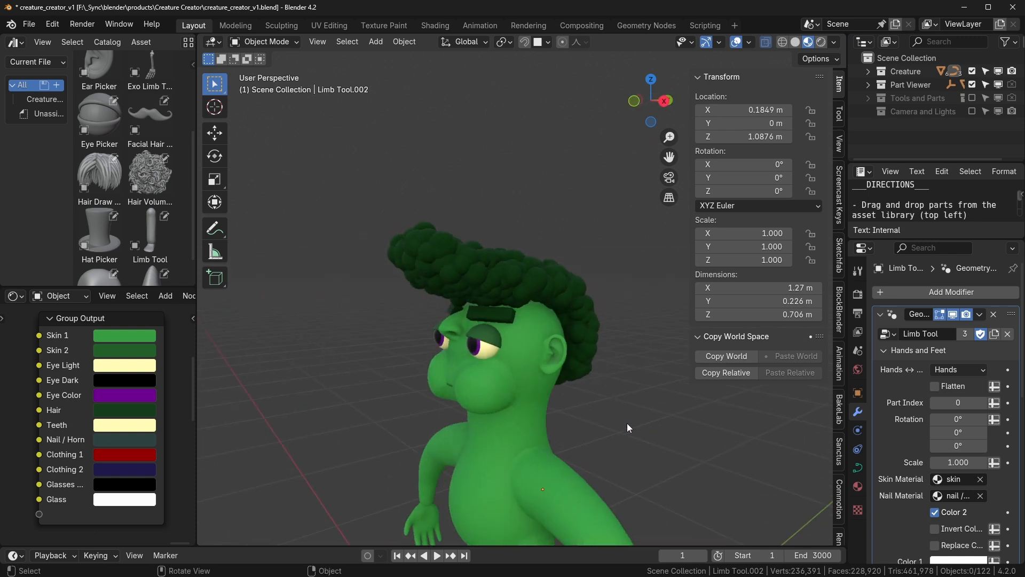
pyautogui.moveTo(561, 419); pyautogui.dragTo(623, 415, button='middle')
pyautogui.click(566, 289)
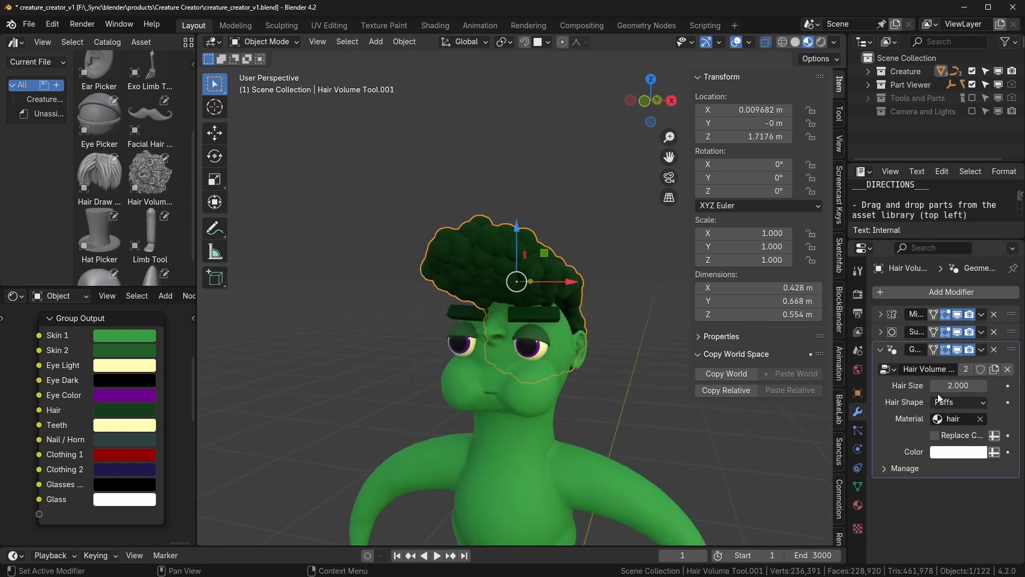
pyautogui.moveTo(968, 389)
pyautogui.mouseDown()
pyautogui.moveTo(992, 390)
pyautogui.moveTo(946, 390)
pyautogui.moveTo(969, 389)
pyautogui.mouseUp()
pyautogui.moveTo(590, 336); pyautogui.dragTo(440, 239, button='middle')
pyautogui.scroll(2, 450, 287)
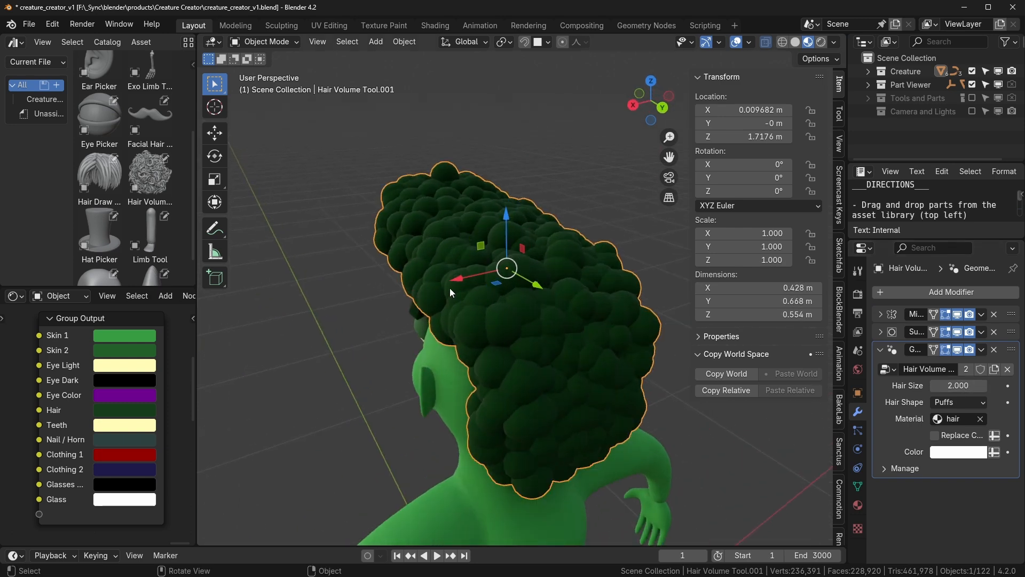
pyautogui.moveTo(450, 288); pyautogui.dragTo(594, 293, button='middle')
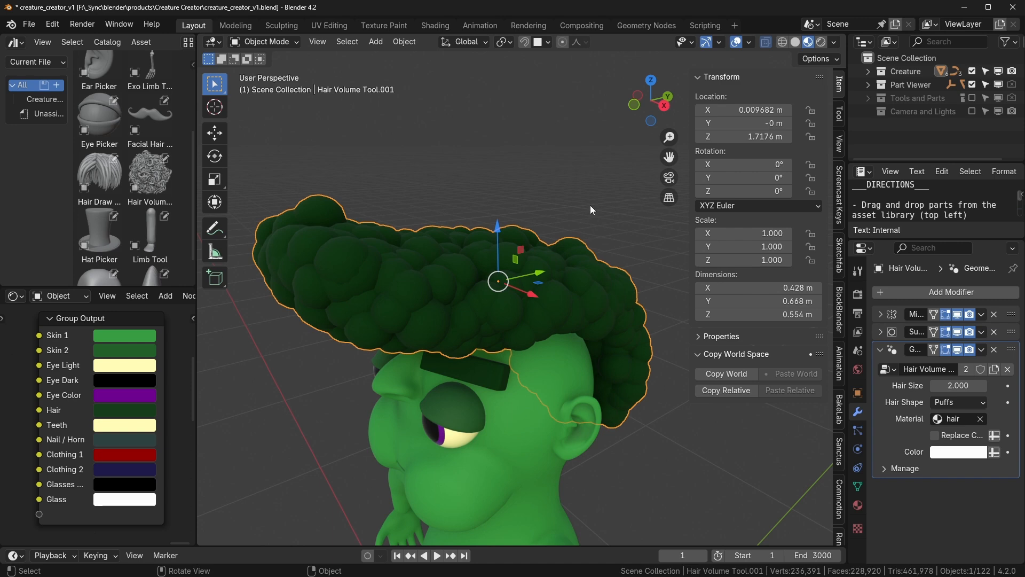
pyautogui.click(559, 164)
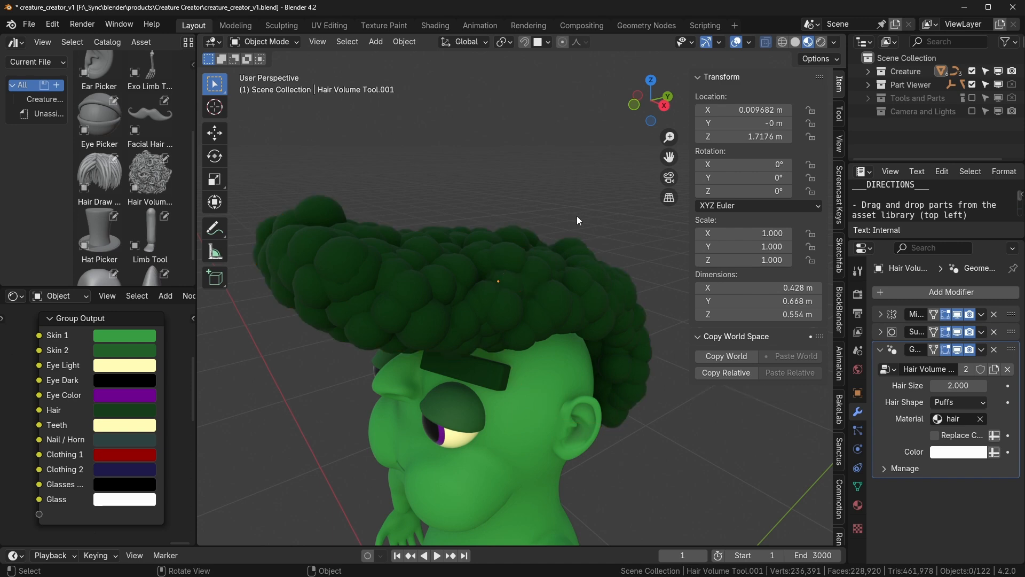
pyautogui.moveTo(576, 216); pyautogui.dragTo(687, 383, button='middle')
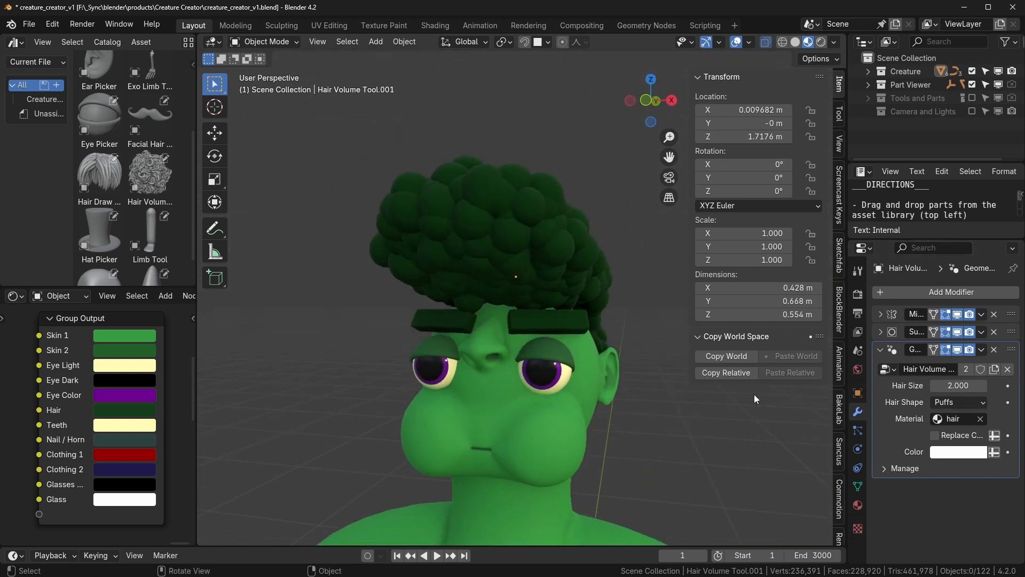
# Step: Preview the hair's white replacement color, and switch the hair shape to Curls with a hair size of 1
pyautogui.click(938, 434)
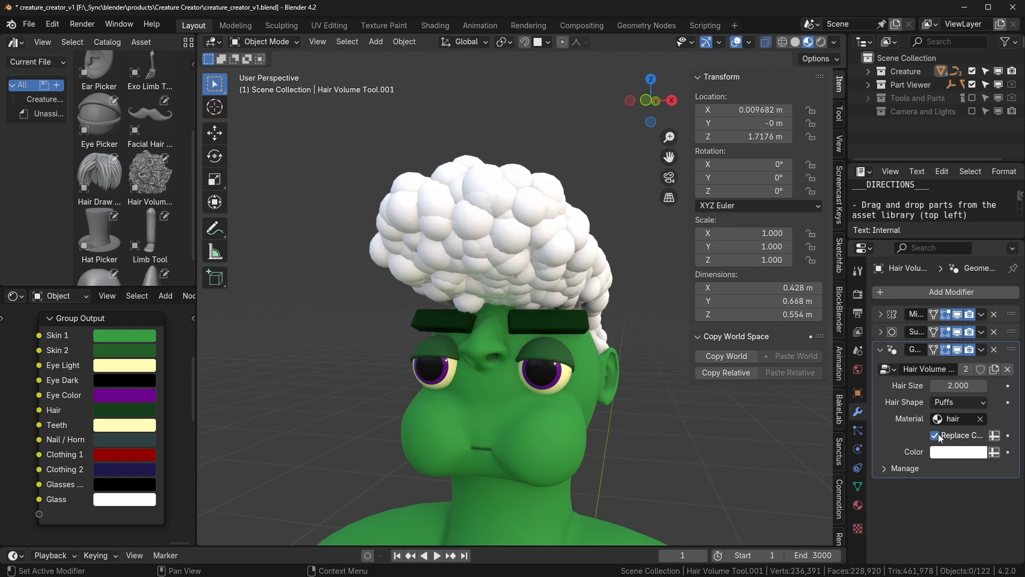
pyautogui.click(938, 434)
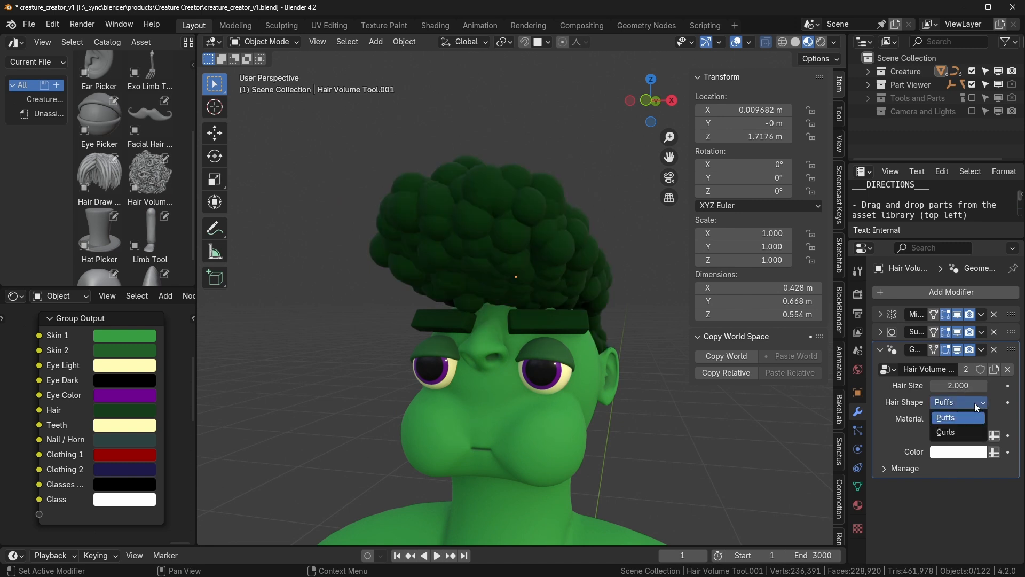
pyautogui.click(967, 434)
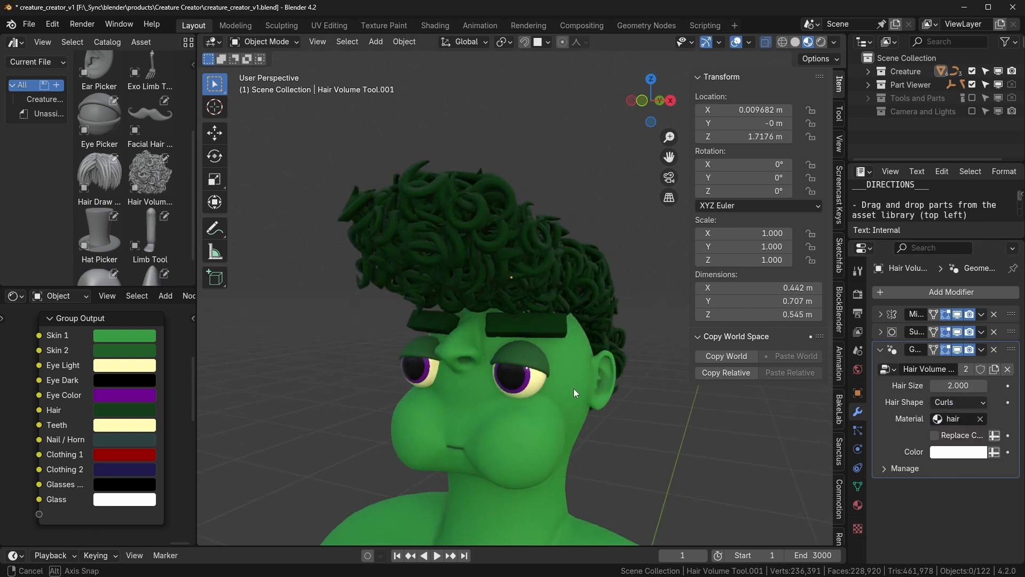
pyautogui.moveTo(963, 387); pyautogui.dragTo(909, 387)
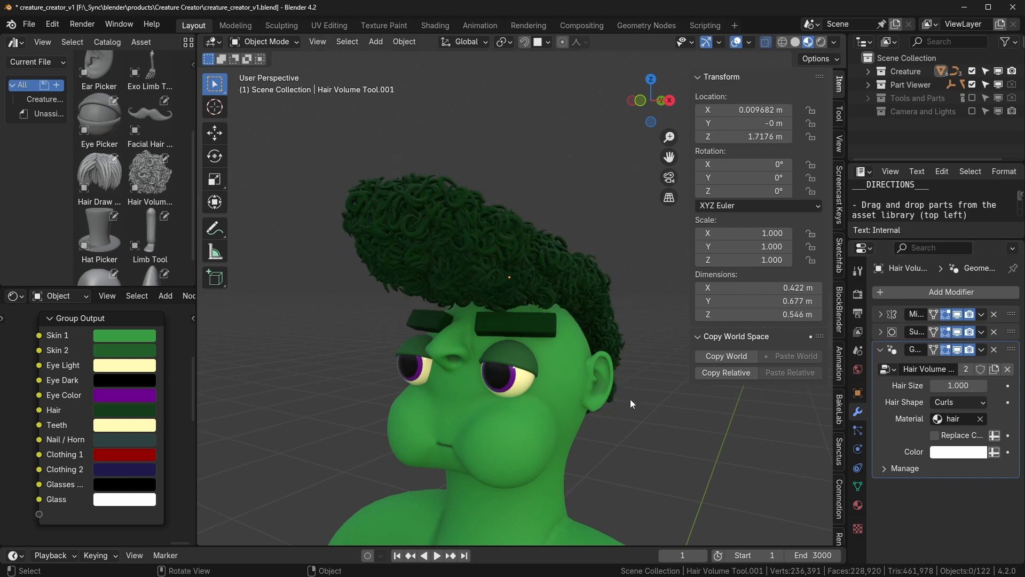
# Step: Delete the curly hair volume and add the Hair Draw Tool from the asset library to the scene
pyautogui.moveTo(630, 399)
pyautogui.mouseDown(button='middle')
pyautogui.moveTo(412, 406)
pyautogui.moveTo(801, 408)
pyautogui.moveTo(627, 409)
pyautogui.moveTo(656, 344)
pyautogui.moveTo(652, 380)
pyautogui.moveTo(600, 231)
pyautogui.moveTo(481, 246)
pyautogui.mouseUp(button='middle')
pyautogui.press('Delete')
pyautogui.moveTo(91, 180); pyautogui.dragTo(322, 236)
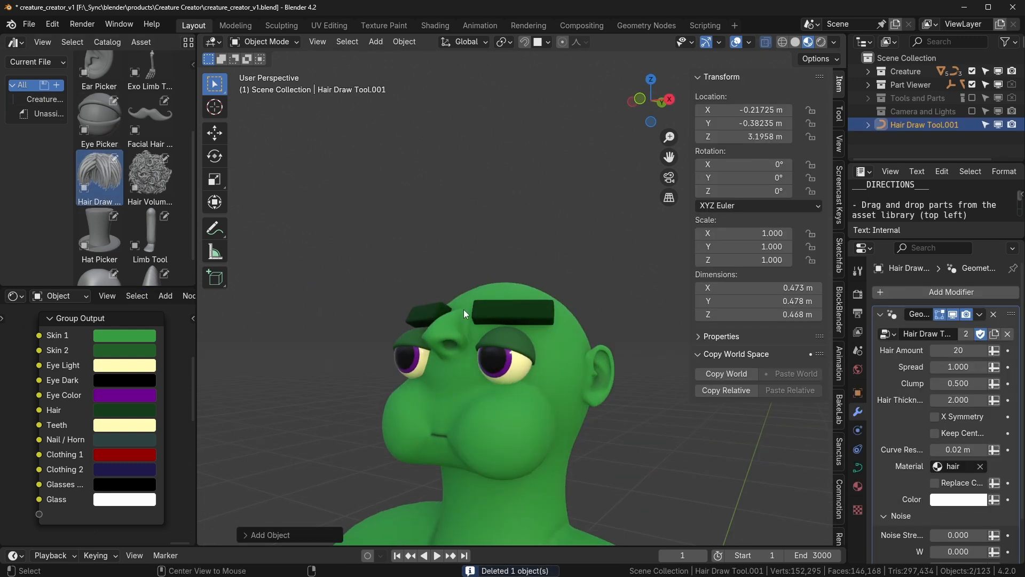
# Step: Clear the drawn hair's location and raise it along the Z axis to about 1.84 m, above the creature's head
pyautogui.hotkey('alt', 'g')
pyautogui.scroll(-5, 468, 370)
pyautogui.press('g')
pyautogui.press('z')
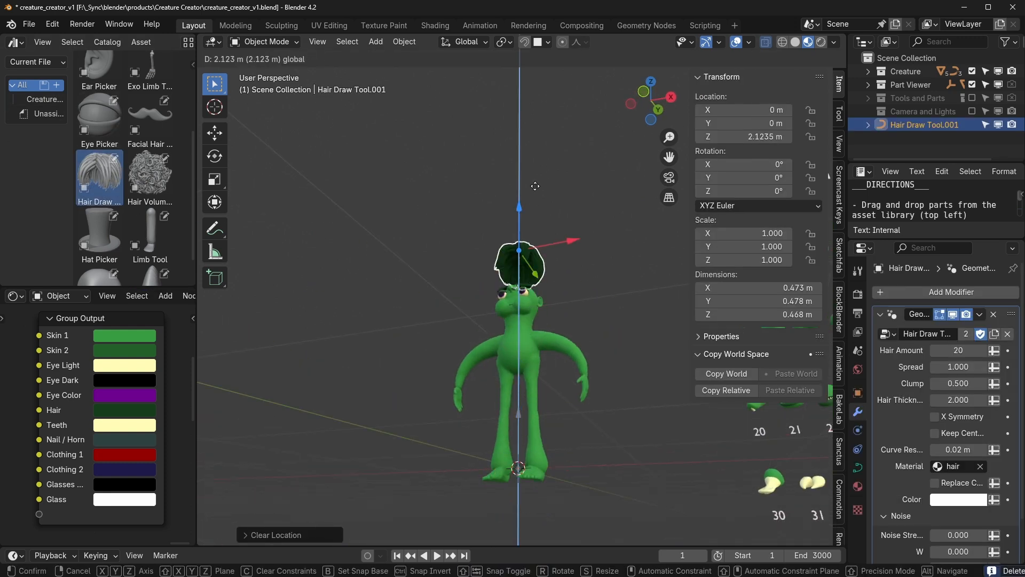
pyautogui.click(560, 267)
pyautogui.scroll(5, 601, 337)
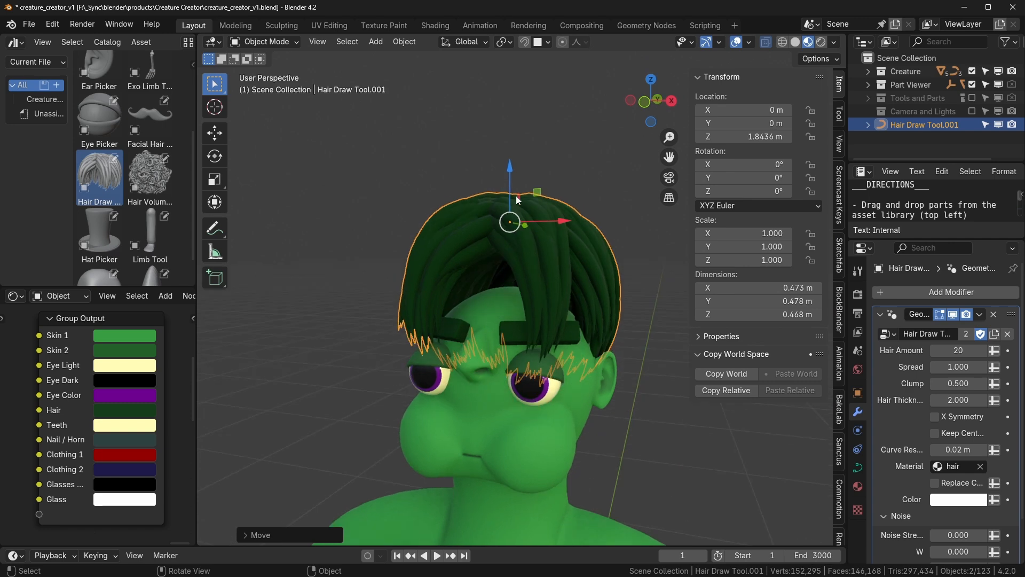
# Step: Lower the drawn hair onto the scalp, adjust its fit on the head, and enter Edit Mode on its curves
pyautogui.moveTo(514, 175); pyautogui.dragTo(514, 232)
pyautogui.moveTo(606, 321); pyautogui.dragTo(517, 227, button='middle')
pyautogui.moveTo(524, 251); pyautogui.dragTo(512, 225)
pyautogui.moveTo(484, 276)
pyautogui.mouseDown(button='middle')
pyautogui.moveTo(583, 281)
pyautogui.moveTo(498, 272)
pyautogui.moveTo(553, 280)
pyautogui.moveTo(571, 319)
pyautogui.moveTo(521, 335)
pyautogui.moveTo(569, 342)
pyautogui.mouseUp(button='middle')
pyautogui.press('Tab')
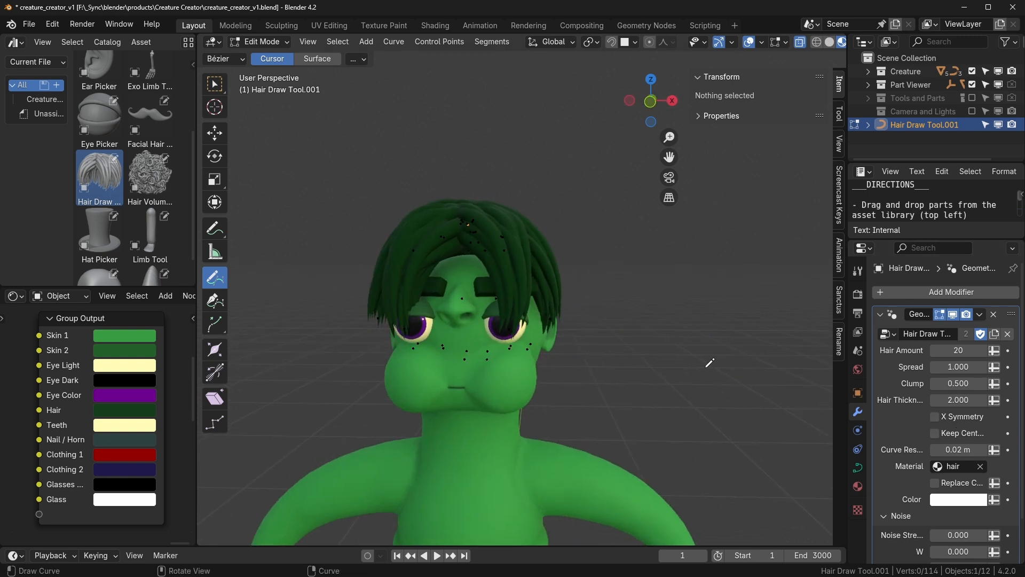
# Step: Try pulling the forehead strands forward and up with connected-only proportional editing and the Sharp falloff
pyautogui.moveTo(693, 357); pyautogui.dragTo(568, 317, button='middle')
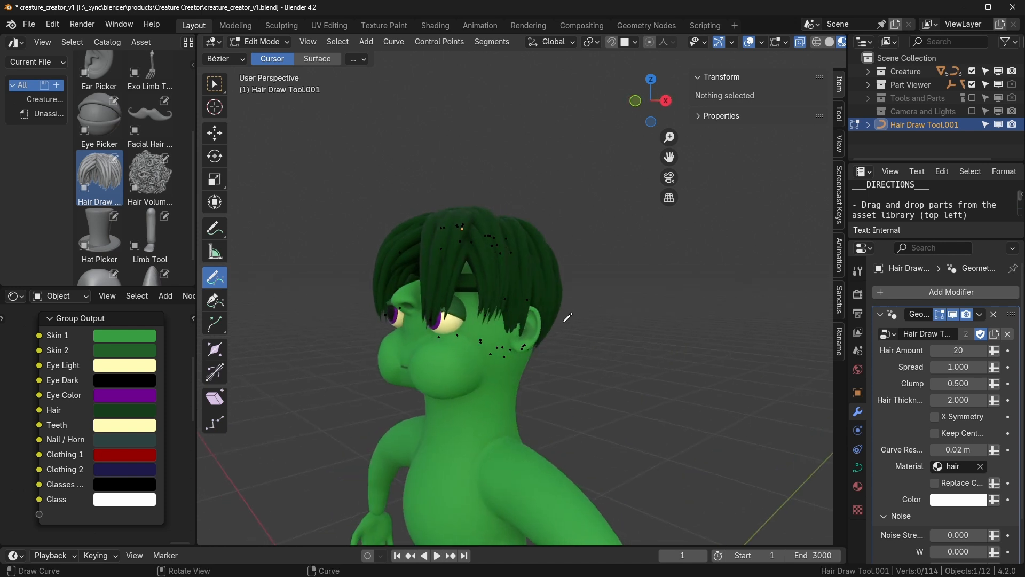
pyautogui.click(215, 84)
pyautogui.moveTo(397, 360); pyautogui.dragTo(411, 373, button='middle')
pyautogui.moveTo(394, 373); pyautogui.dragTo(453, 213)
pyautogui.moveTo(630, 206); pyautogui.dragTo(695, 198, button='middle')
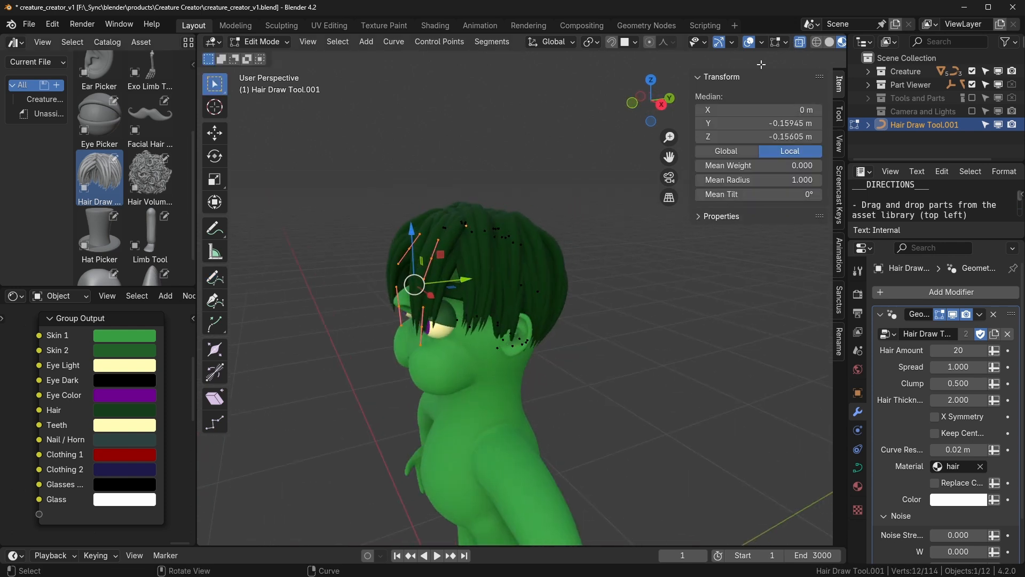
pyautogui.click(651, 43)
pyautogui.click(667, 43)
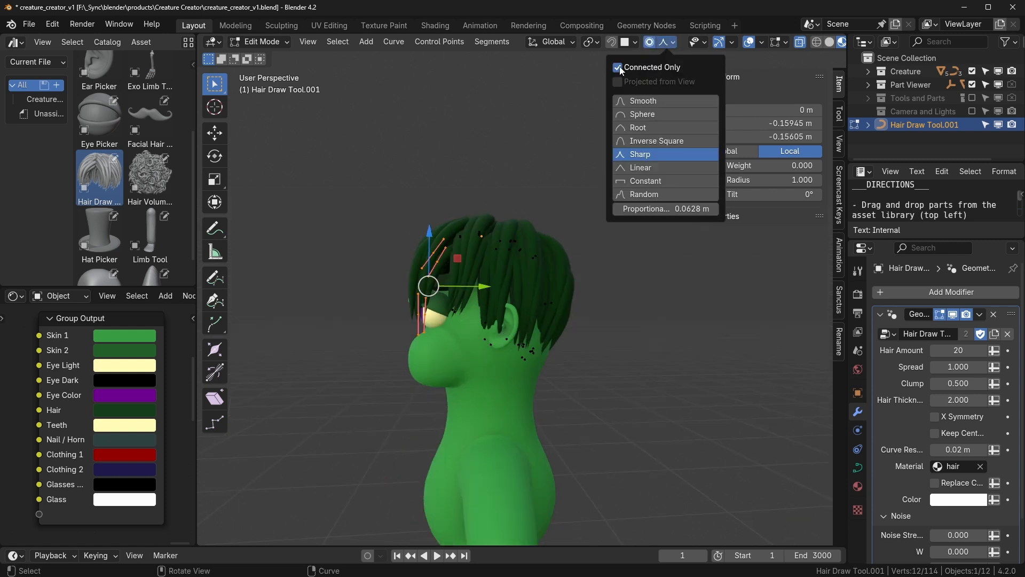
pyautogui.press('g')
pyautogui.scroll(-13, 469, 347)
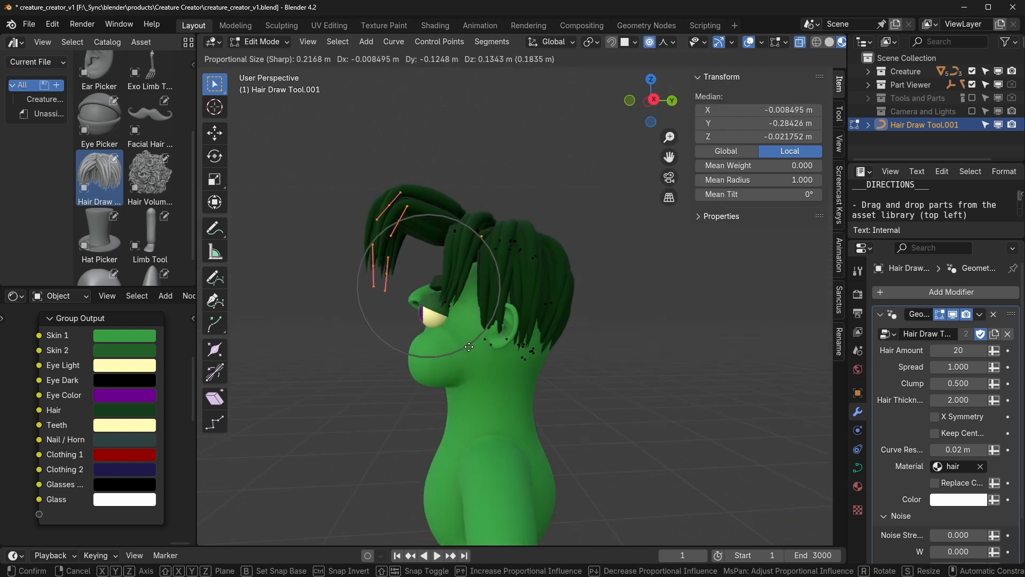
pyautogui.scroll(-8, 469, 347)
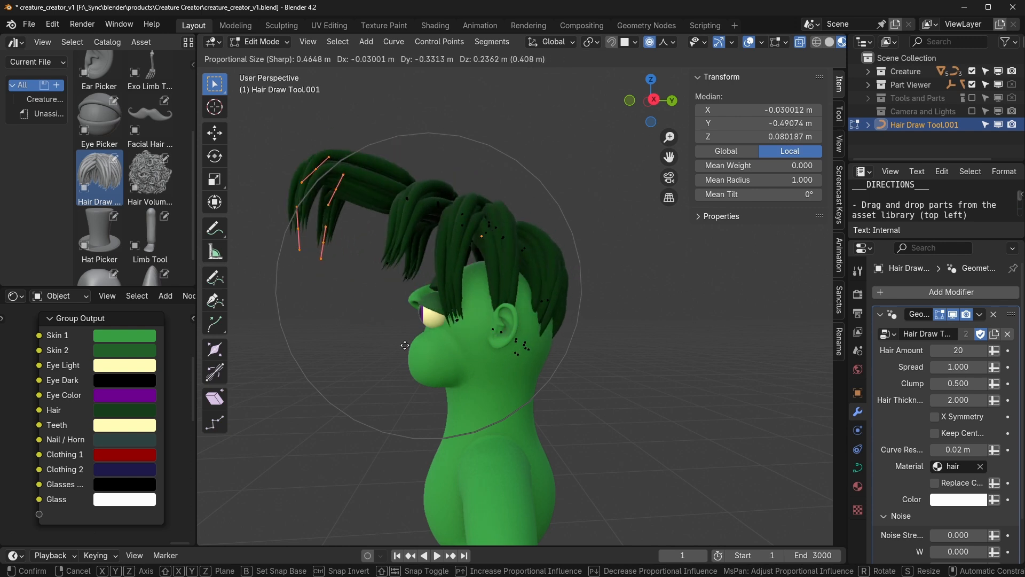
pyautogui.rightClick(406, 366)
pyautogui.moveTo(398, 368); pyautogui.dragTo(532, 368, button='middle')
# Step: Delete all control points of the preset hair curves inside the hair object
pyautogui.press('a')
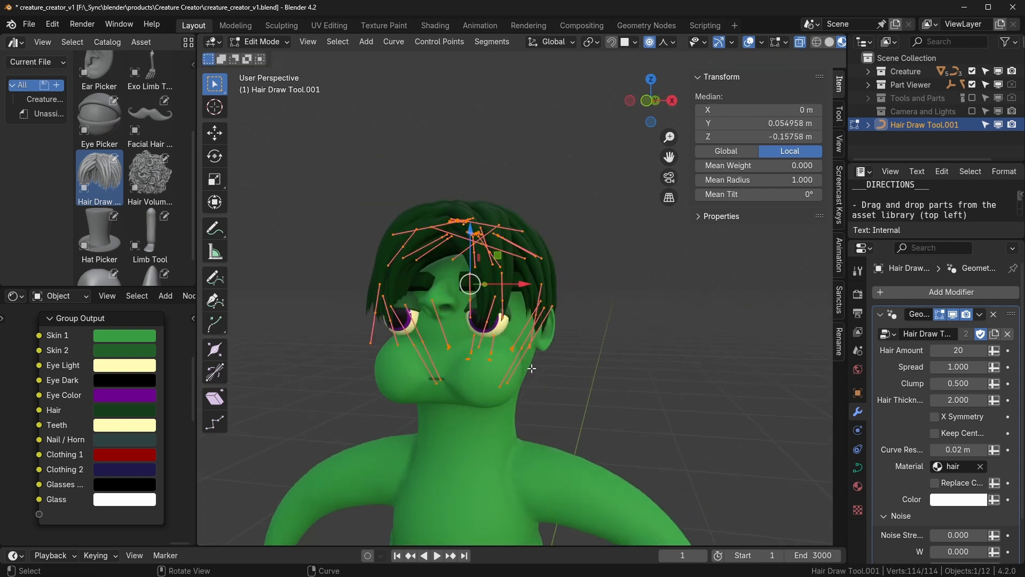
pyautogui.press('x')
pyautogui.click(531, 369)
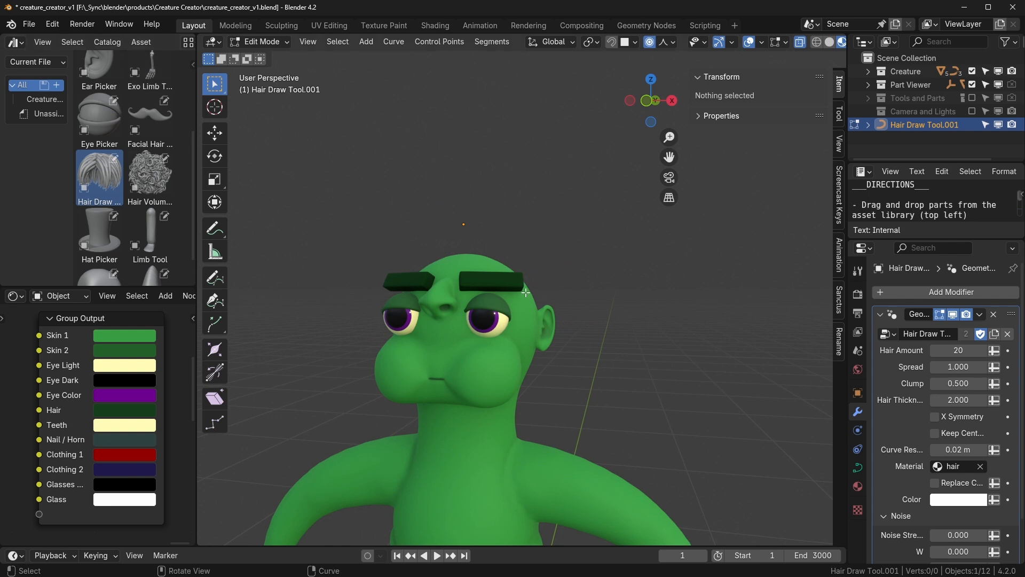
# Step: Set the Draw curve tool to Surface depth and draw a strand from the crown down the back of the head past the neck
pyautogui.click(215, 276)
pyautogui.moveTo(497, 240); pyautogui.dragTo(475, 265, button='middle')
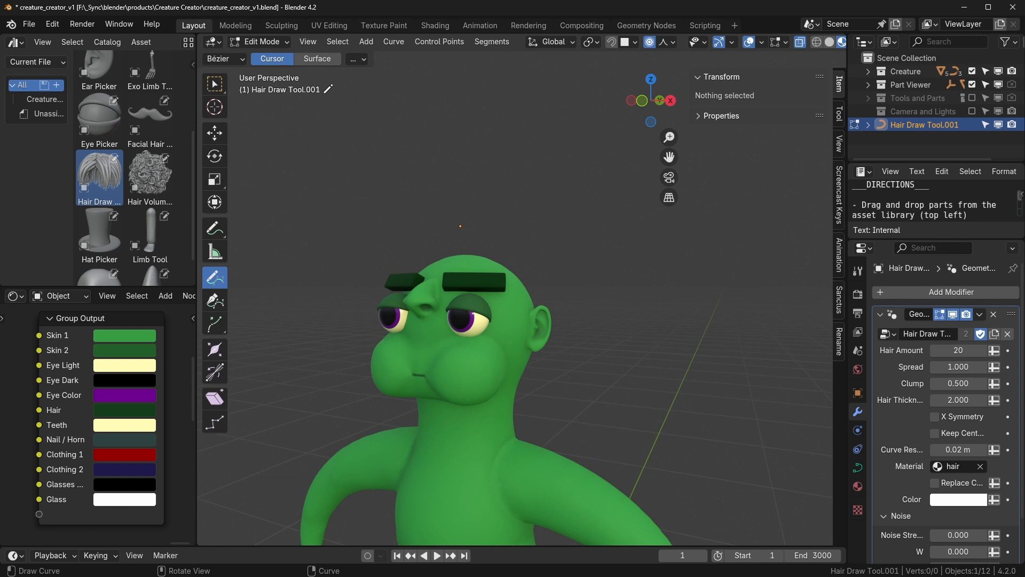
pyautogui.click(318, 65)
pyautogui.moveTo(502, 331)
pyautogui.mouseDown(button='middle')
pyautogui.moveTo(520, 354)
pyautogui.moveTo(522, 209)
pyautogui.moveTo(593, 347)
pyautogui.moveTo(525, 251)
pyautogui.mouseUp(button='middle')
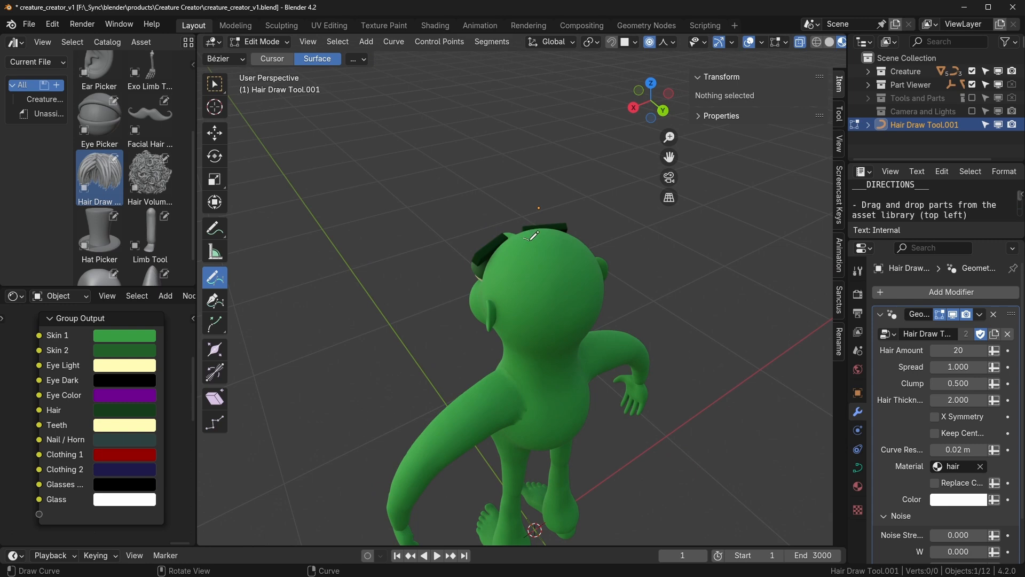
pyautogui.moveTo(567, 378); pyautogui.dragTo(568, 380)
pyautogui.moveTo(618, 428)
pyautogui.mouseDown(button='middle')
pyautogui.moveTo(470, 394)
pyautogui.moveTo(476, 412)
pyautogui.moveTo(415, 410)
pyautogui.moveTo(647, 396)
pyautogui.moveTo(774, 401)
pyautogui.mouseUp(button='middle')
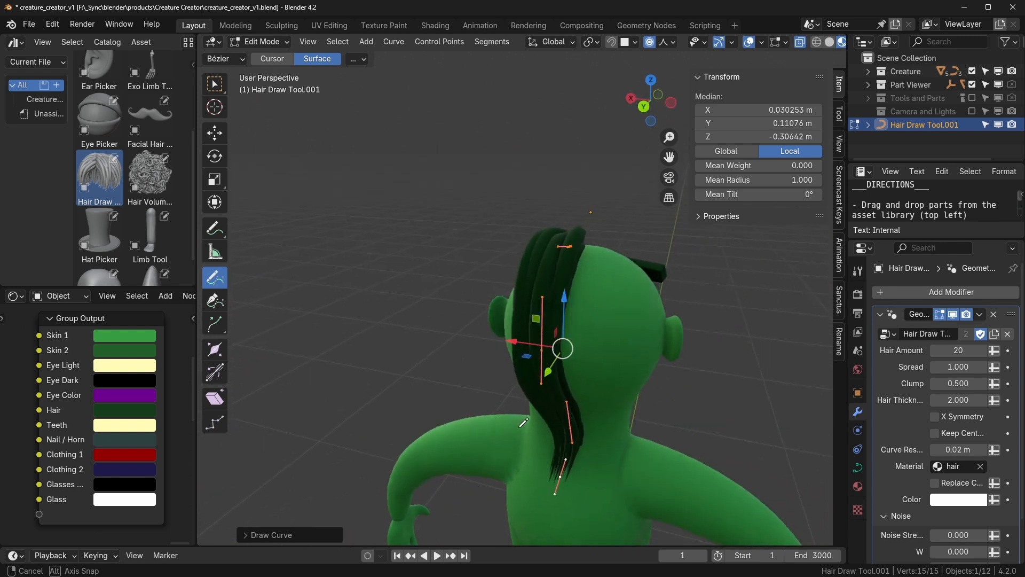
# Step: Enable X Symmetry for the hair and draw two more strands down the side of the head behind the ear
pyautogui.click(936, 417)
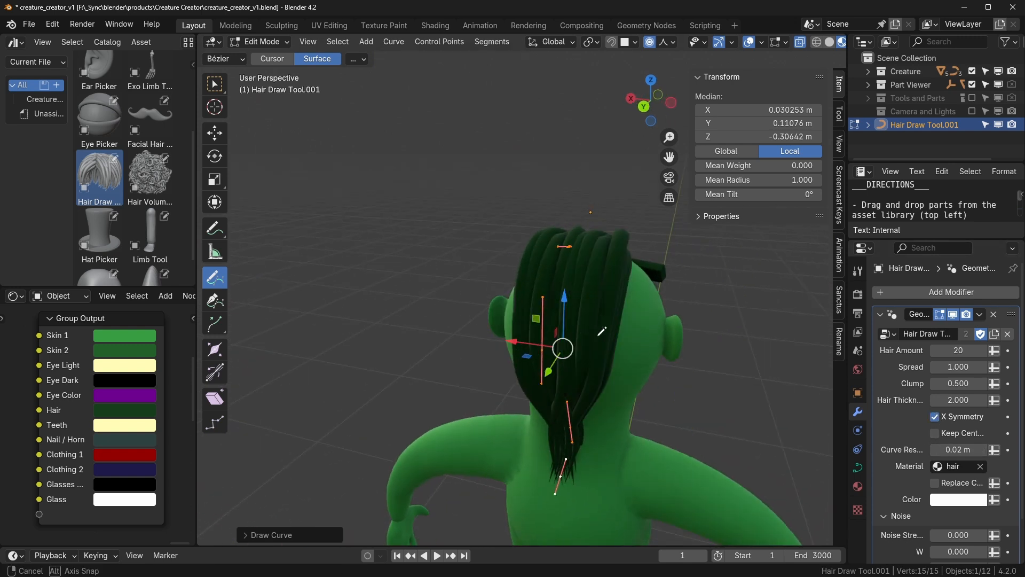
pyautogui.moveTo(587, 300); pyautogui.dragTo(485, 295, button='middle')
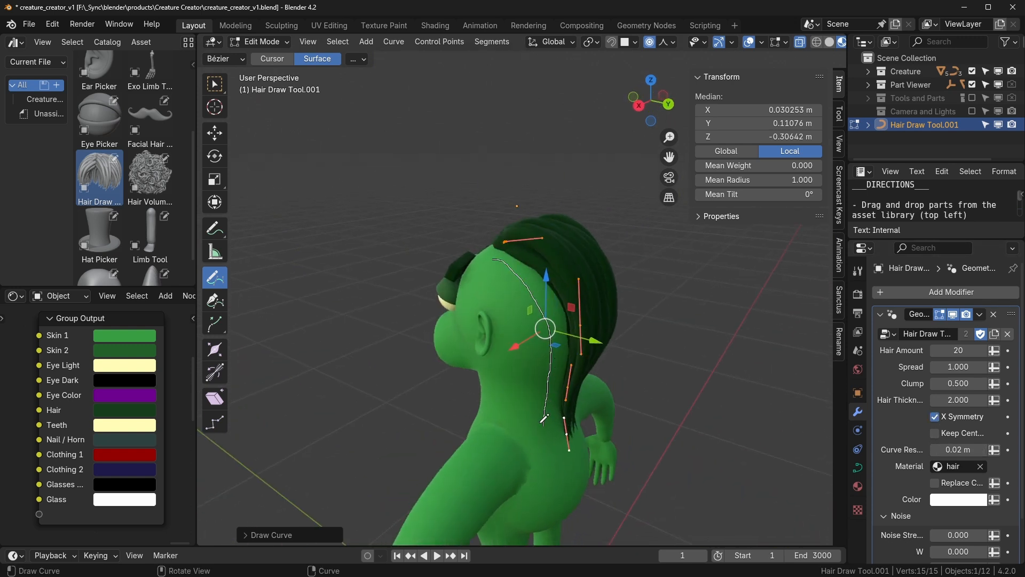
pyautogui.moveTo(543, 419); pyautogui.dragTo(543, 424)
pyautogui.moveTo(543, 422); pyautogui.dragTo(574, 392, button='middle')
pyautogui.moveTo(533, 378); pyautogui.dragTo(533, 380)
pyautogui.moveTo(533, 380)
pyautogui.mouseDown(button='middle')
pyautogui.moveTo(327, 391)
pyautogui.moveTo(599, 408)
pyautogui.moveTo(534, 406)
pyautogui.moveTo(533, 420)
pyautogui.mouseUp(button='middle')
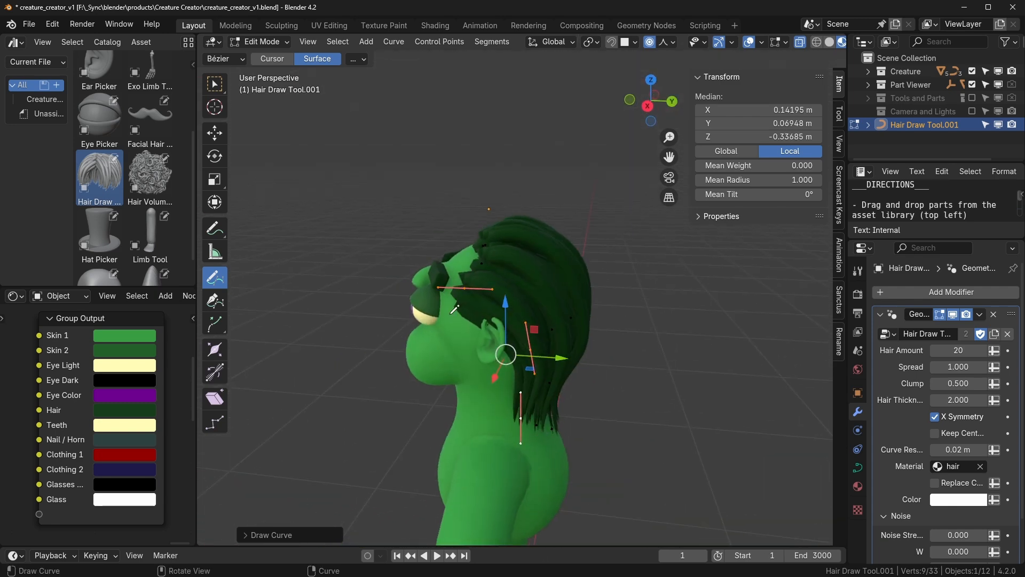
# Step: Try shrinking the radius of the selected hair strand's control points with proportional editing turned off
pyautogui.moveTo(651, 368); pyautogui.dragTo(646, 359, button='middle')
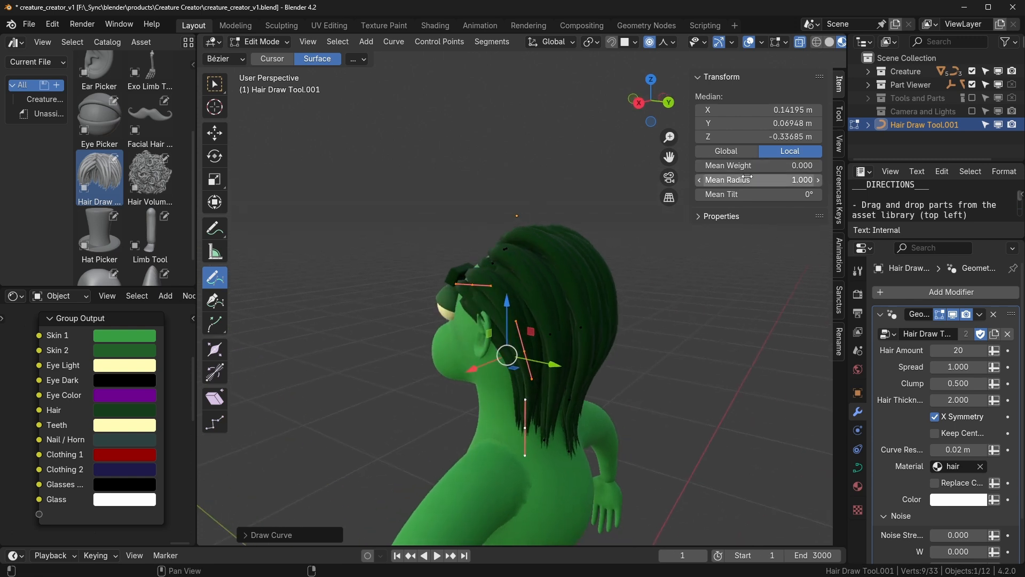
pyautogui.hotkey('alt', 's')
pyautogui.press('Escape')
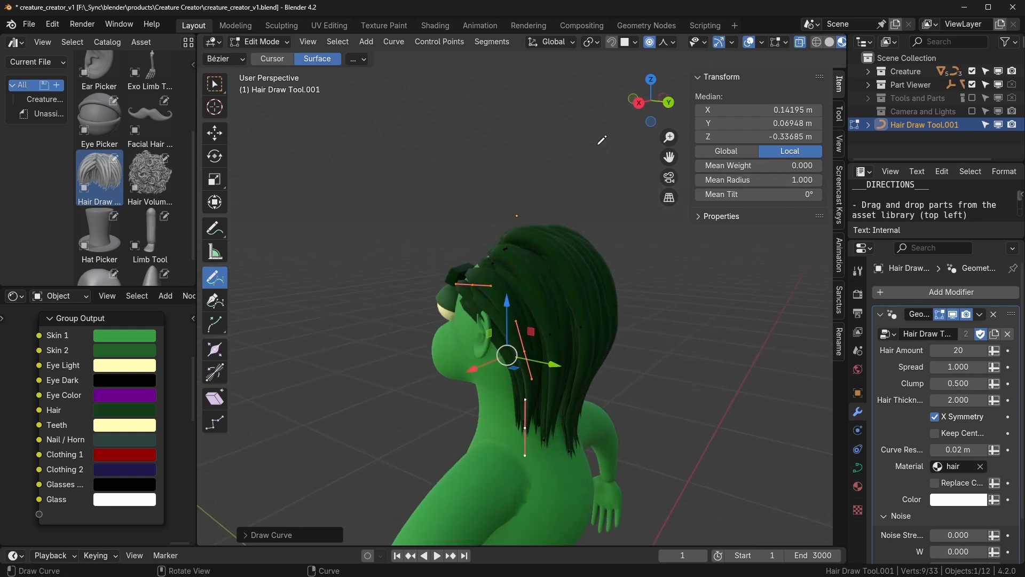
pyautogui.moveTo(610, 374); pyautogui.dragTo(633, 364, button='middle')
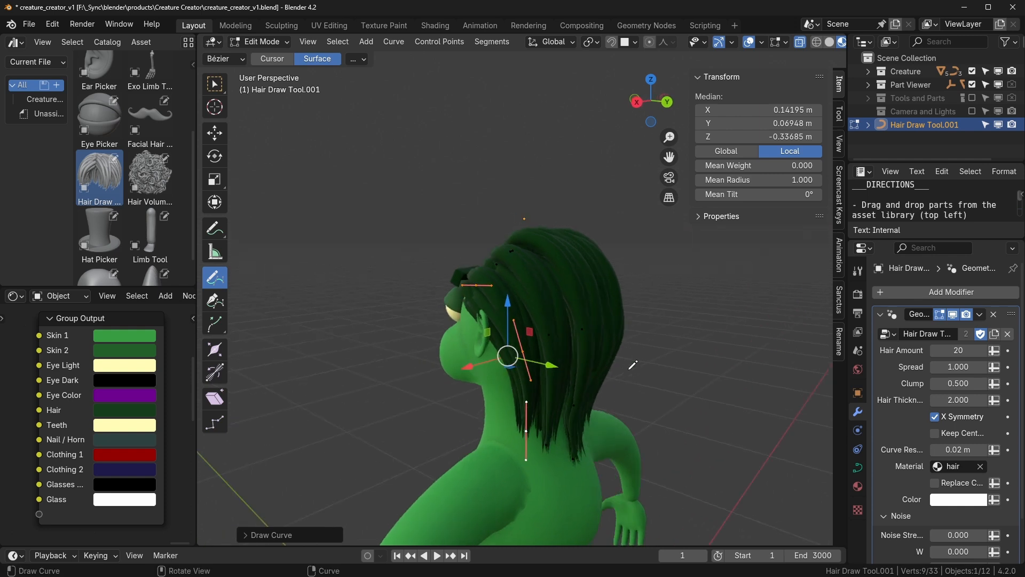
pyautogui.hotkey('alt', 's')
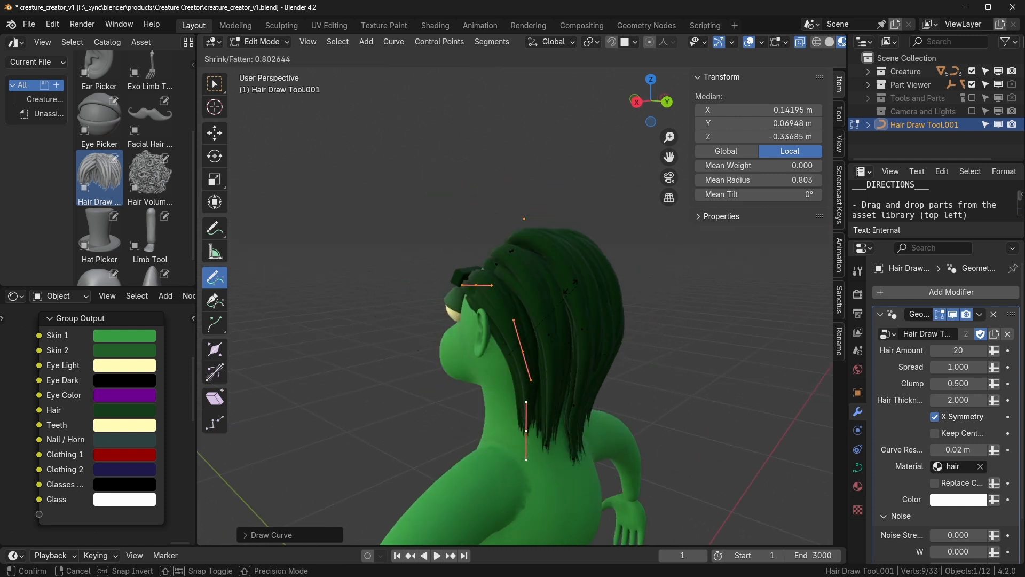
pyautogui.rightClick(663, 322)
pyautogui.moveTo(664, 322); pyautogui.dragTo(695, 377, button='middle')
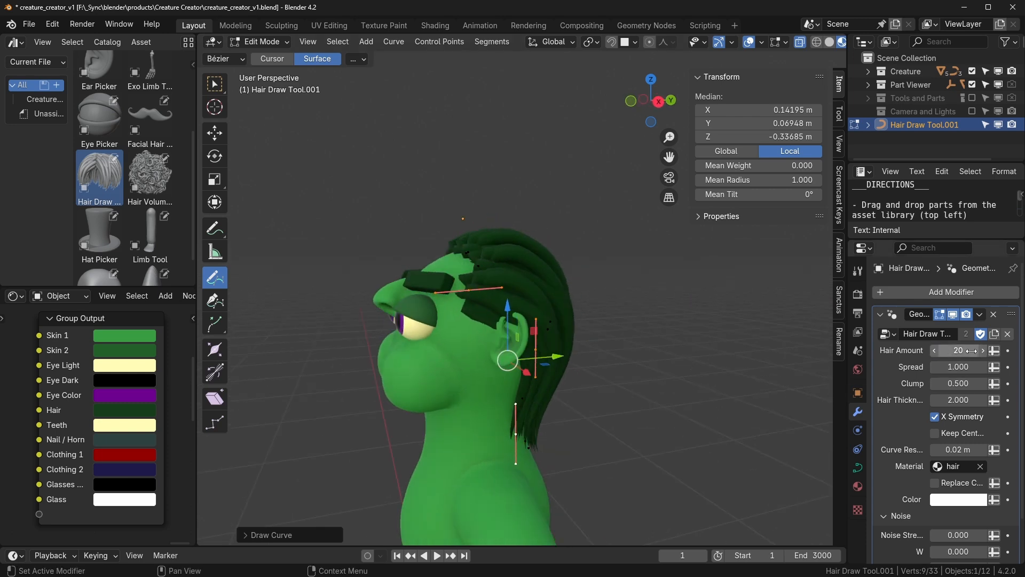
# Step: Leave edit mode, set the Hair Amount to 1 and move the hair object up above the head
pyautogui.press('Tab')
pyautogui.moveTo(694, 376); pyautogui.dragTo(768, 381, button='middle')
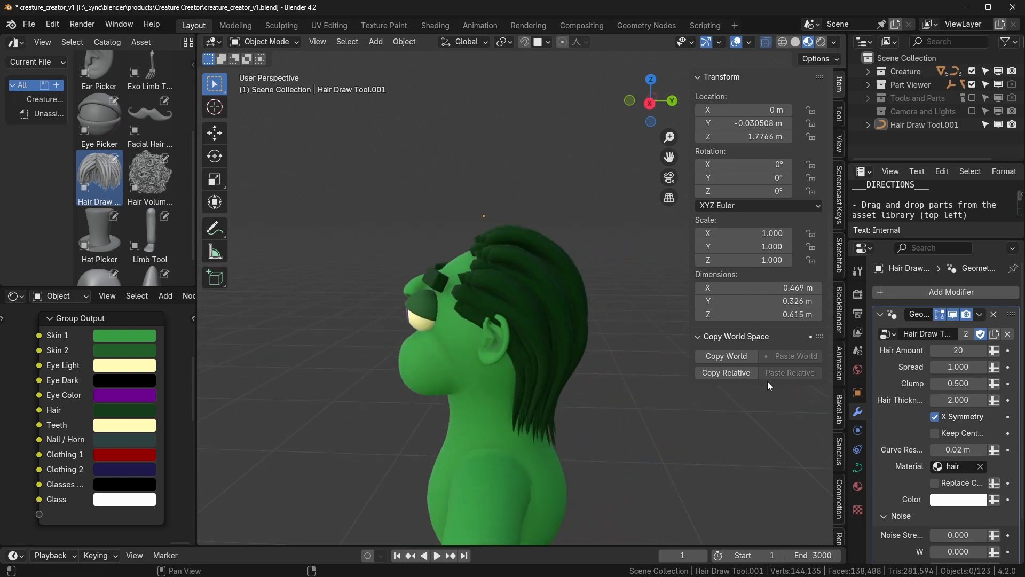
pyautogui.moveTo(957, 350)
pyautogui.mouseDown()
pyautogui.moveTo(942, 349)
pyautogui.moveTo(961, 350)
pyautogui.mouseUp()
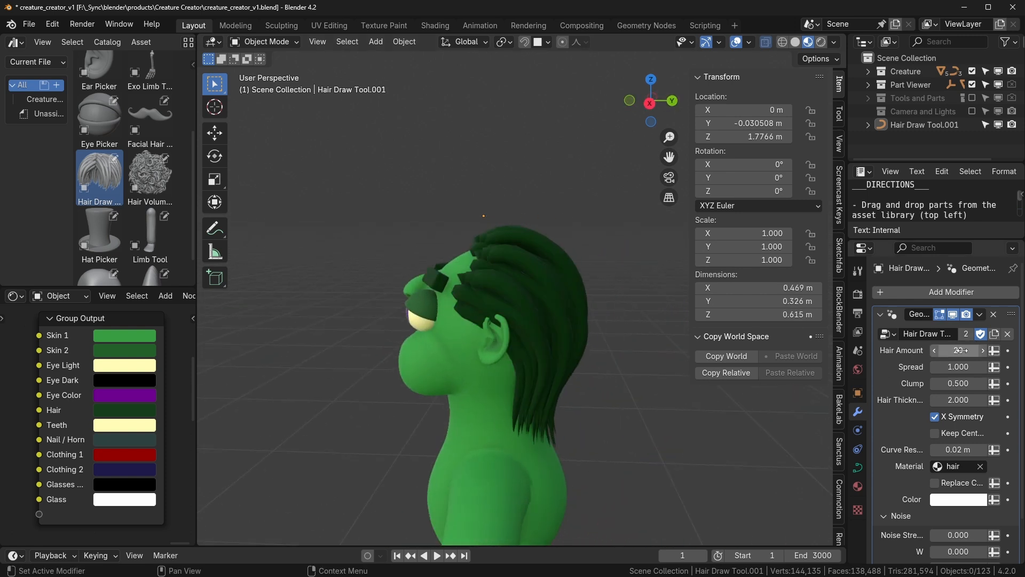
pyautogui.press('Return')
pyautogui.moveTo(557, 329)
pyautogui.mouseDown(button='middle')
pyautogui.moveTo(498, 321)
pyautogui.moveTo(548, 328)
pyautogui.mouseUp(button='middle')
pyautogui.click(476, 316)
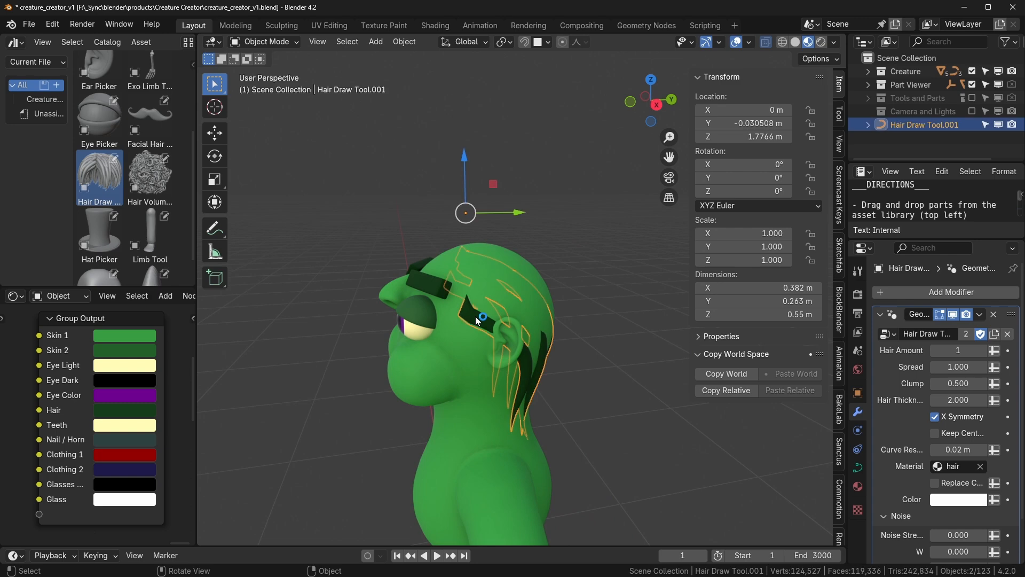
pyautogui.press('g')
pyautogui.click(500, 259)
pyautogui.moveTo(539, 267)
pyautogui.mouseDown(button='middle')
pyautogui.moveTo(500, 297)
pyautogui.moveTo(620, 291)
pyautogui.mouseUp(button='middle')
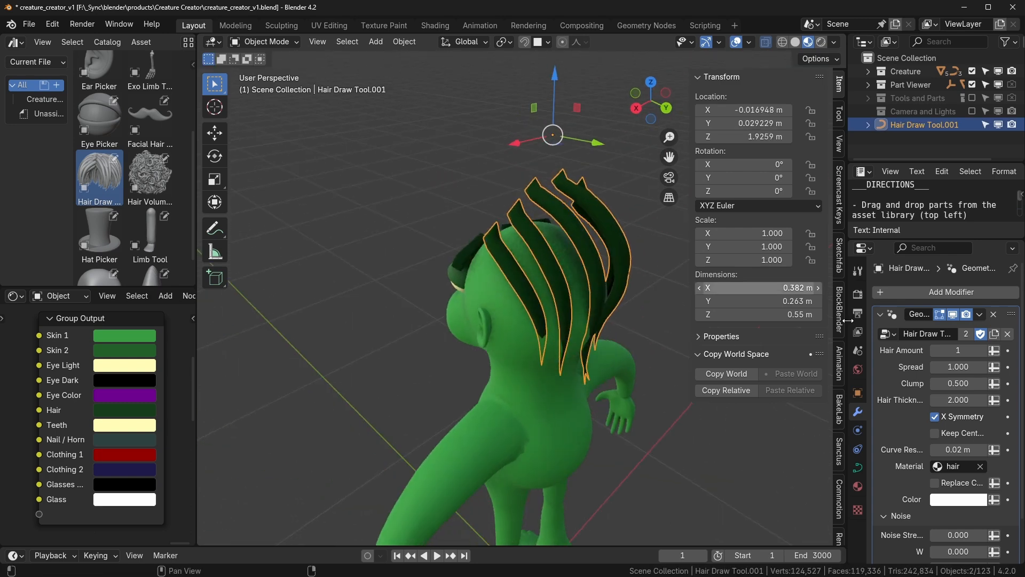
# Step: Set the Hair Amount to 20
pyautogui.write('20')
pyautogui.press('Return')
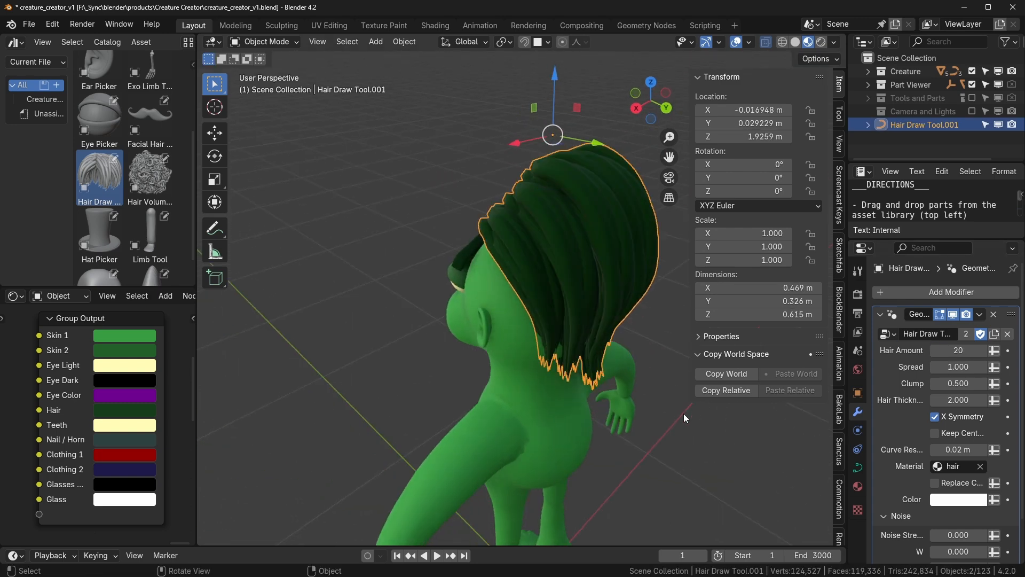
pyautogui.click(629, 452)
pyautogui.moveTo(629, 452); pyautogui.dragTo(839, 422, button='middle')
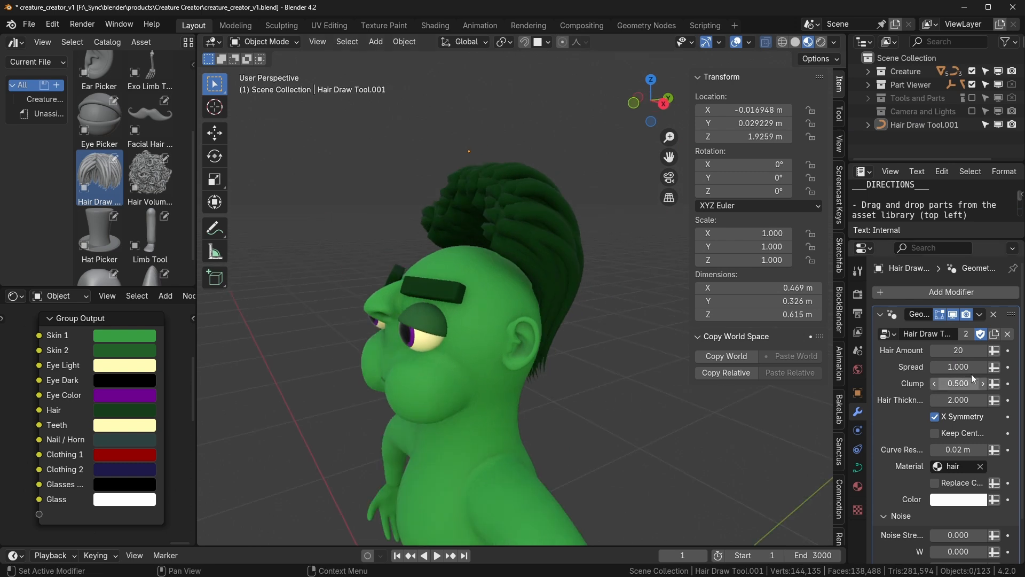
# Step: Try different Spread and Clump amounts on the raised hair
pyautogui.moveTo(975, 371); pyautogui.dragTo(1017, 370)
pyautogui.hotkey('ctrl', 'z')
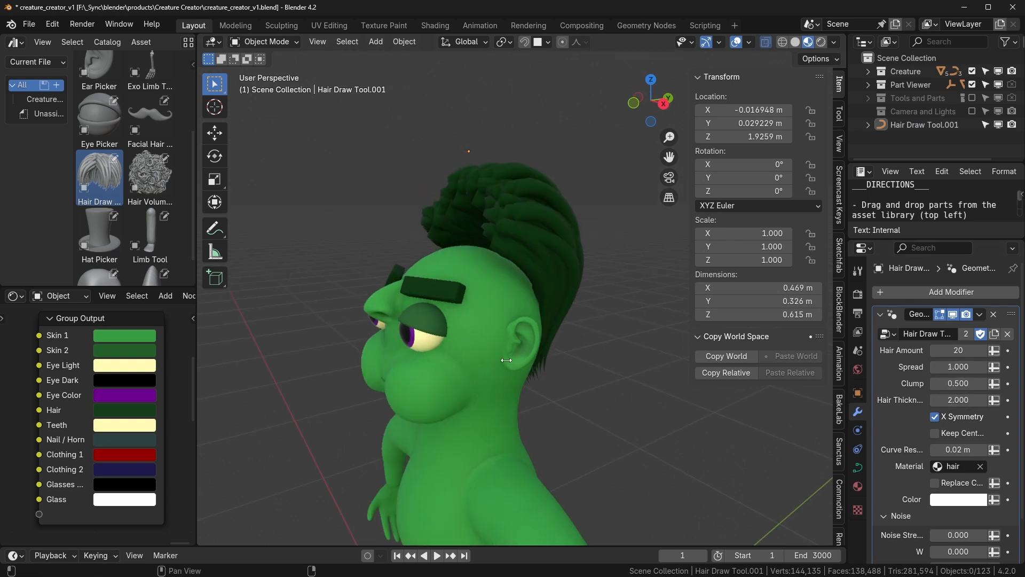
pyautogui.moveTo(507, 360); pyautogui.dragTo(613, 442, button='middle')
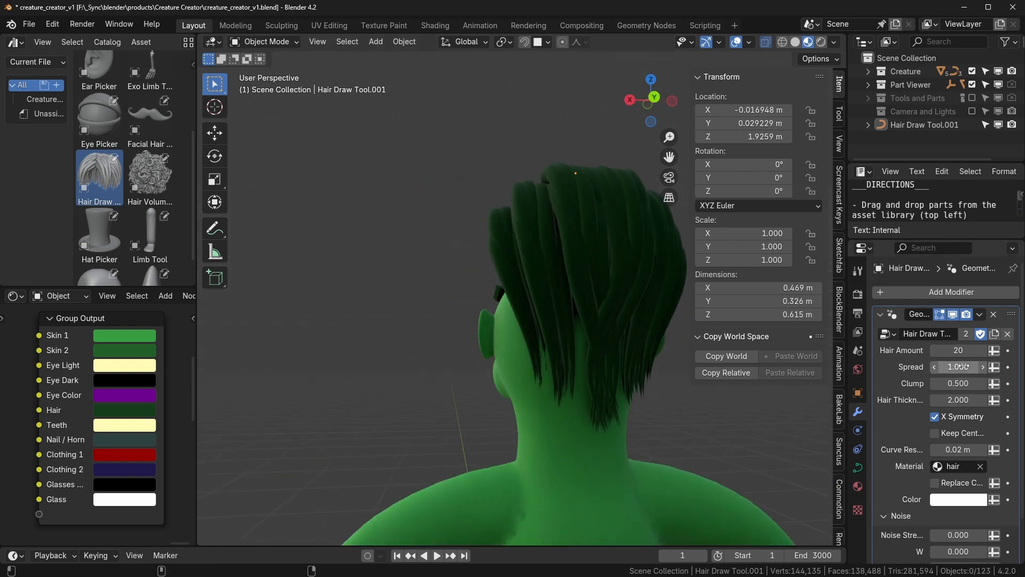
pyautogui.moveTo(958, 383)
pyautogui.mouseDown()
pyautogui.moveTo(988, 383)
pyautogui.moveTo(881, 383)
pyautogui.moveTo(962, 383)
pyautogui.mouseUp()
pyautogui.moveTo(631, 409); pyautogui.dragTo(774, 412, button='middle')
# Step: Try a Hair Thickness of 0.214 with a Hair Amount of 262, and undo both changes
pyautogui.moveTo(985, 400); pyautogui.dragTo(946, 401)
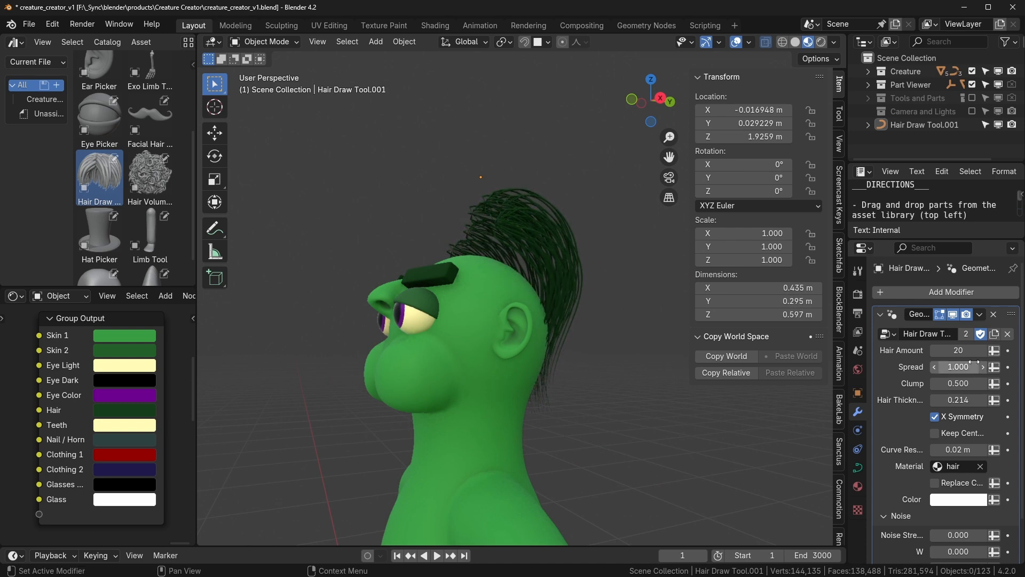
pyautogui.moveTo(959, 350); pyautogui.dragTo(988, 350)
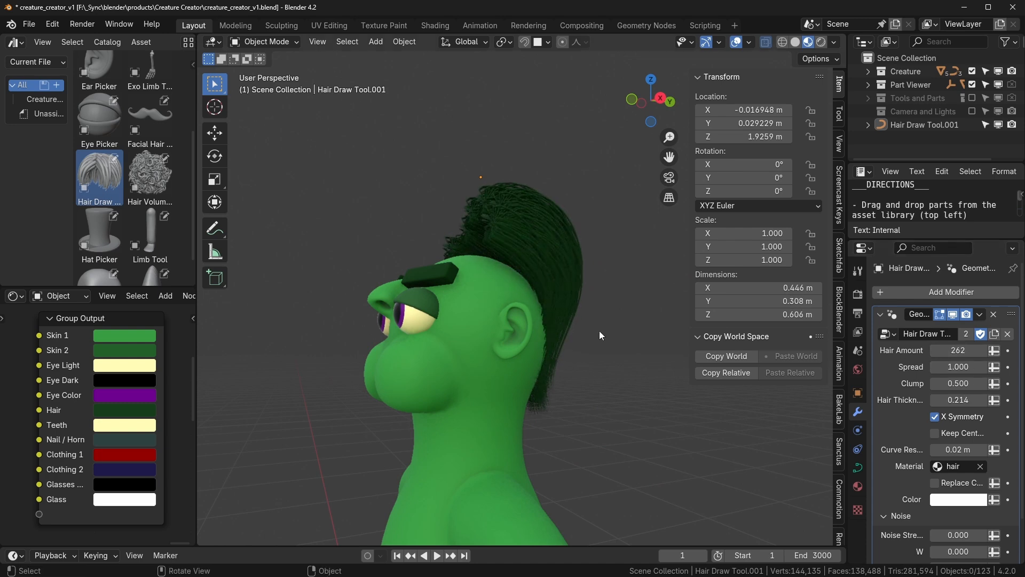
pyautogui.moveTo(599, 331); pyautogui.dragTo(580, 354, button='middle')
pyautogui.hotkey('ctrl', 'z')
pyautogui.hotkey('ctrl', 'z')
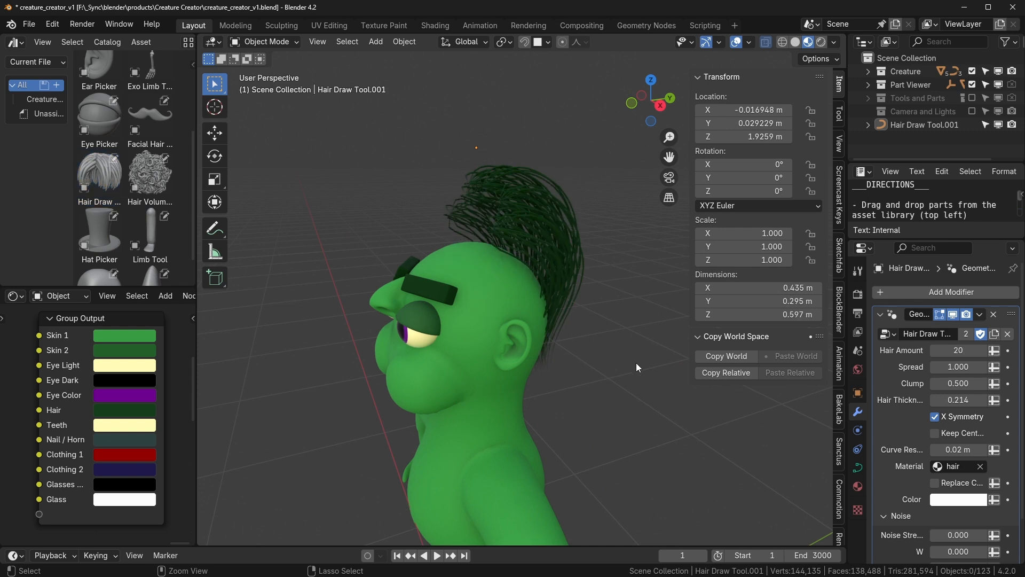
# Step: Try roughening the hair with Noise Strength 1.100 and Scale 26.230, followed by Noise Strength 0.610
pyautogui.scroll(-3, 940, 459)
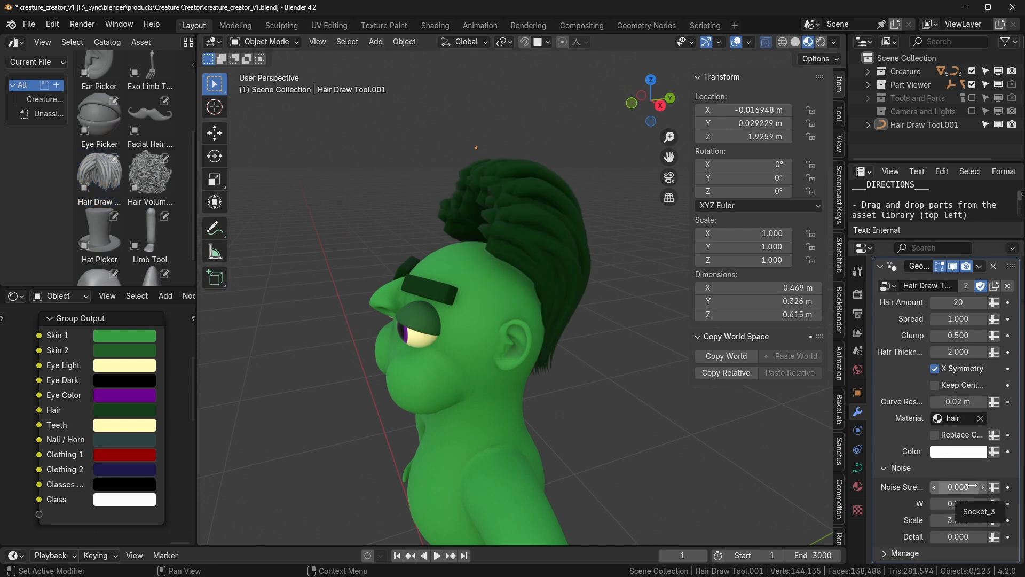
pyautogui.moveTo(959, 487); pyautogui.dragTo(1010, 487)
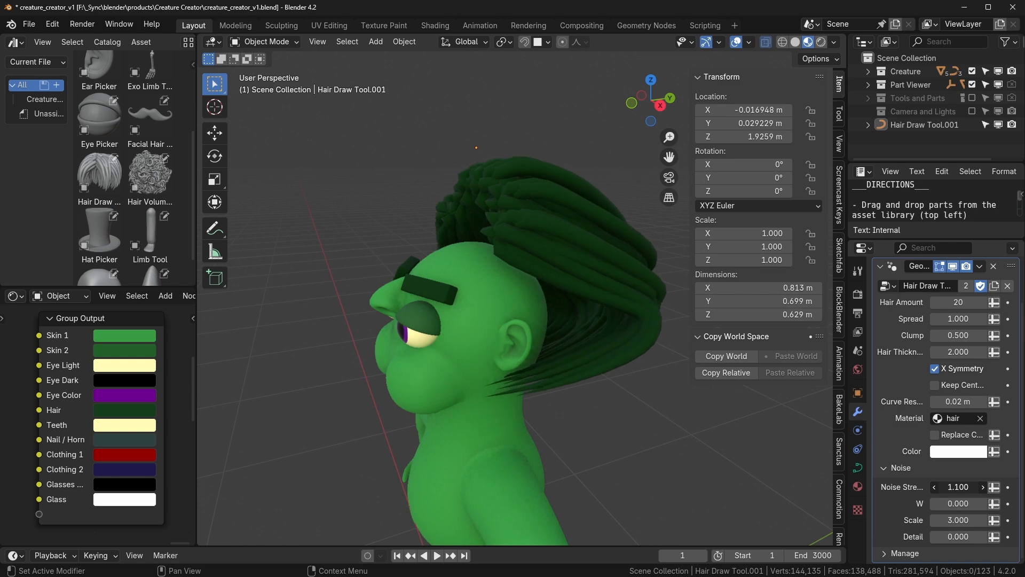
pyautogui.moveTo(959, 519); pyautogui.dragTo(1014, 520)
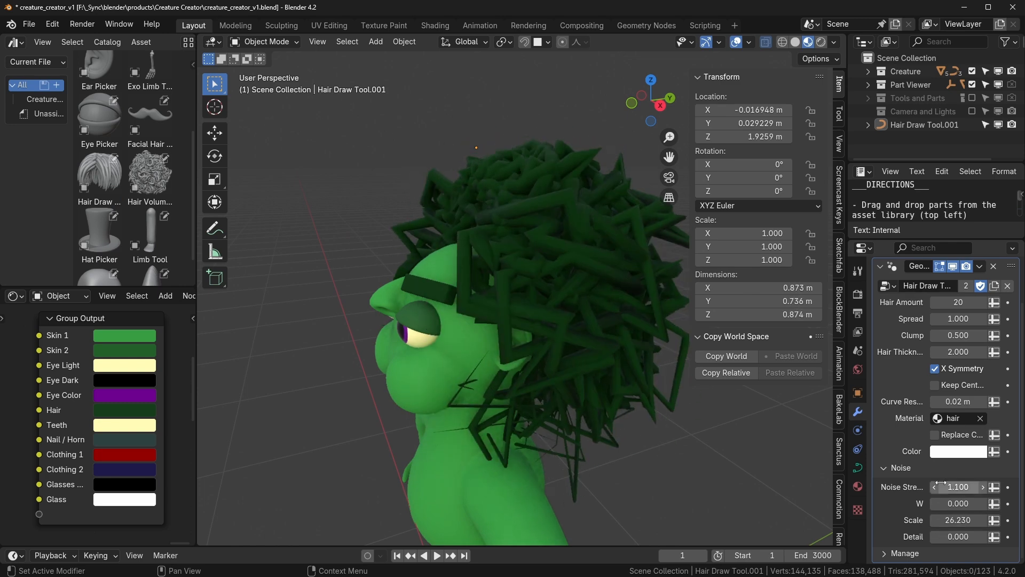
pyautogui.moveTo(958, 486)
pyautogui.mouseDown()
pyautogui.moveTo(940, 487)
pyautogui.moveTo(959, 487)
pyautogui.mouseUp()
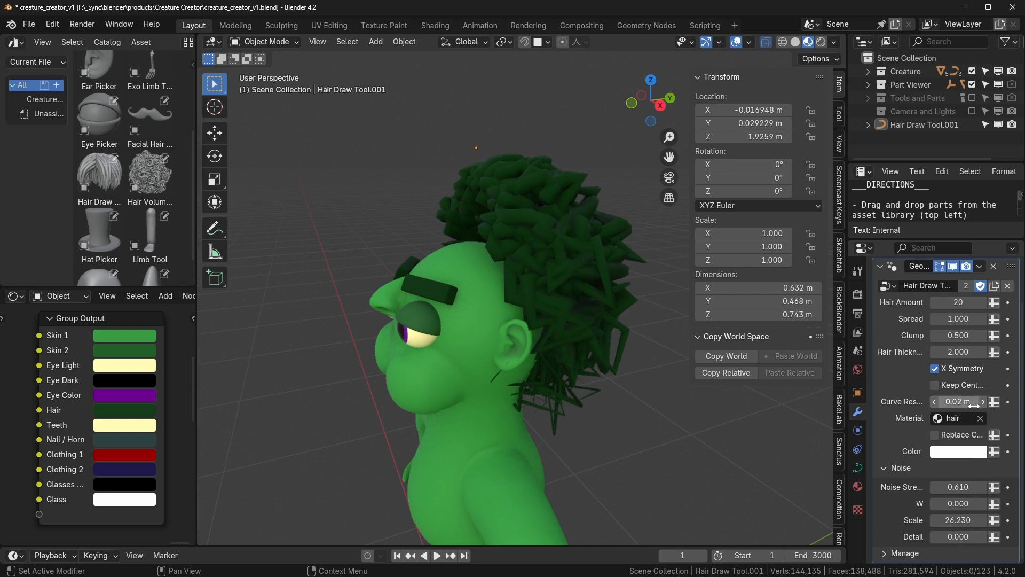
pyautogui.moveTo(964, 401)
pyautogui.mouseDown()
pyautogui.moveTo(952, 401)
pyautogui.moveTo(962, 402)
pyautogui.mouseUp()
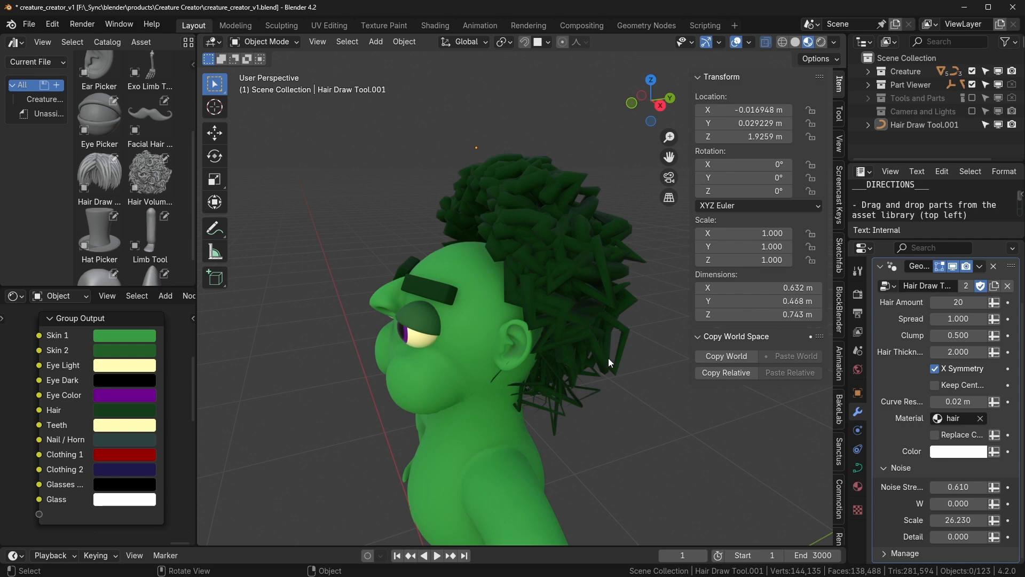
# Step: Undo the Noise Strength and Scale changes on the hair
pyautogui.hotkey('ctrl', 'z')
pyautogui.hotkey('ctrl', 'z')
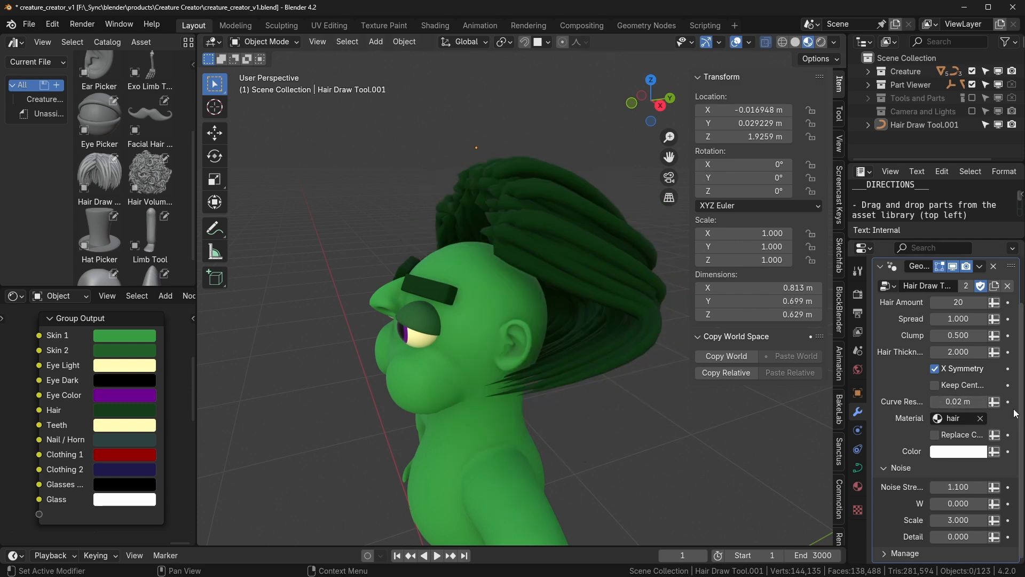
pyautogui.hotkey('ctrl', 'z')
# Step: Delete all drawn strands inside the hair object, working in the right orthographic view
pyautogui.press('KP_3')
pyautogui.click(547, 242)
pyautogui.press('Tab')
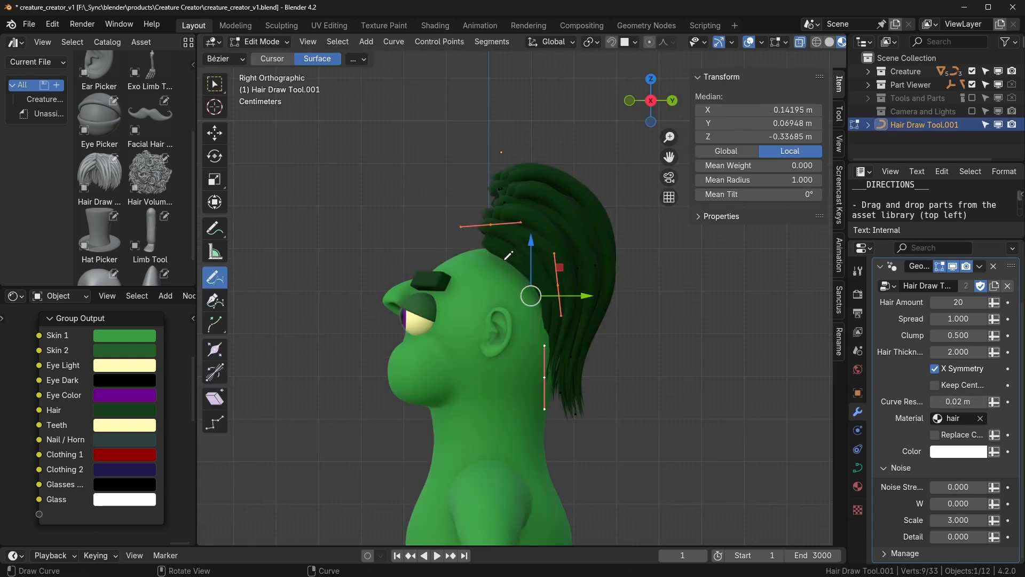
pyautogui.press('a')
pyautogui.press('x')
pyautogui.click(526, 259)
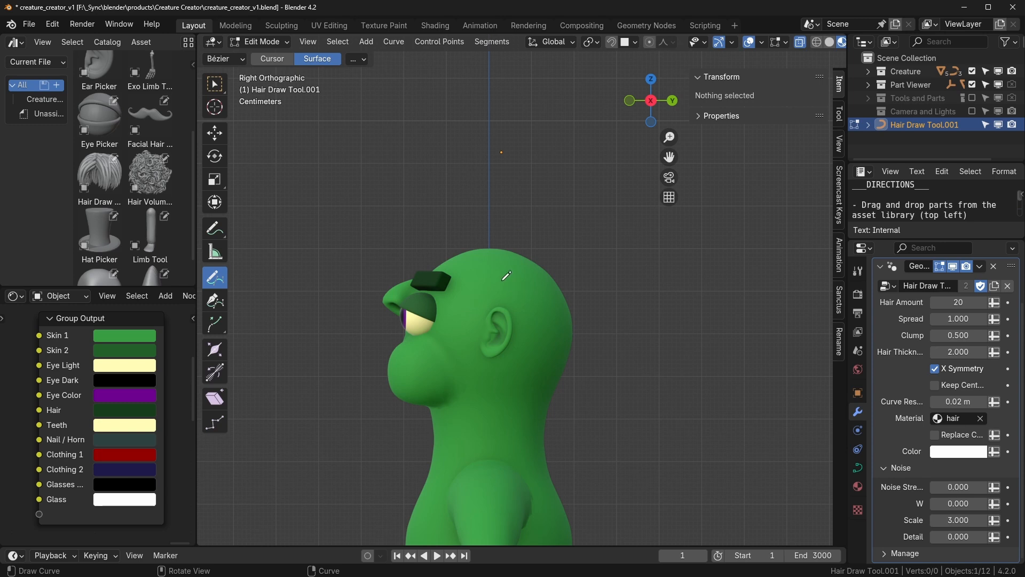
# Step: Set the Draw curve tool to Cursor depth and draw a strand from the nape over the crown, sweeping up past the forehead
pyautogui.moveTo(523, 450); pyautogui.dragTo(522, 451)
pyautogui.hotkey('ctrl', 'z')
pyautogui.click(284, 60)
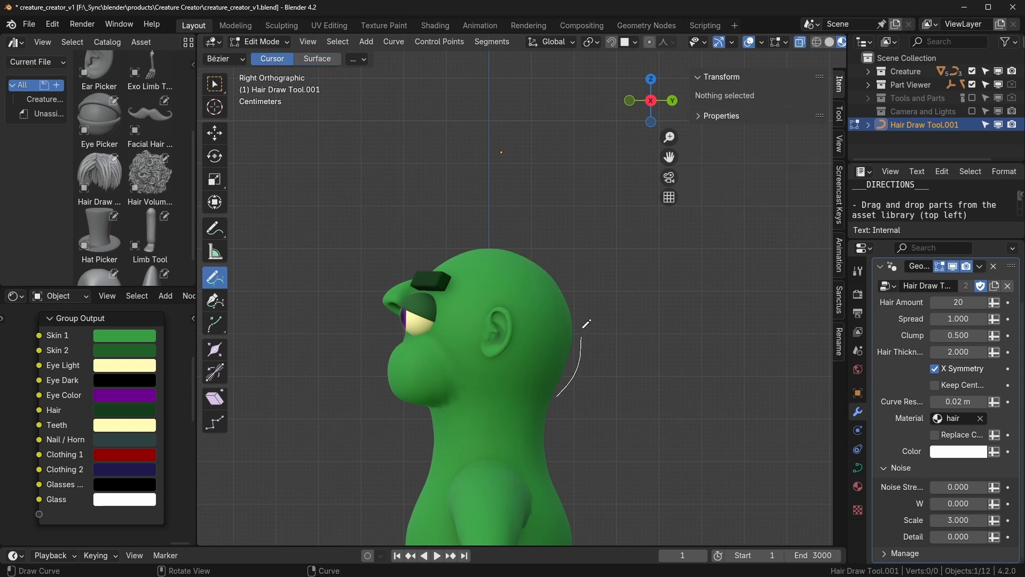
pyautogui.moveTo(483, 219); pyautogui.dragTo(342, 99)
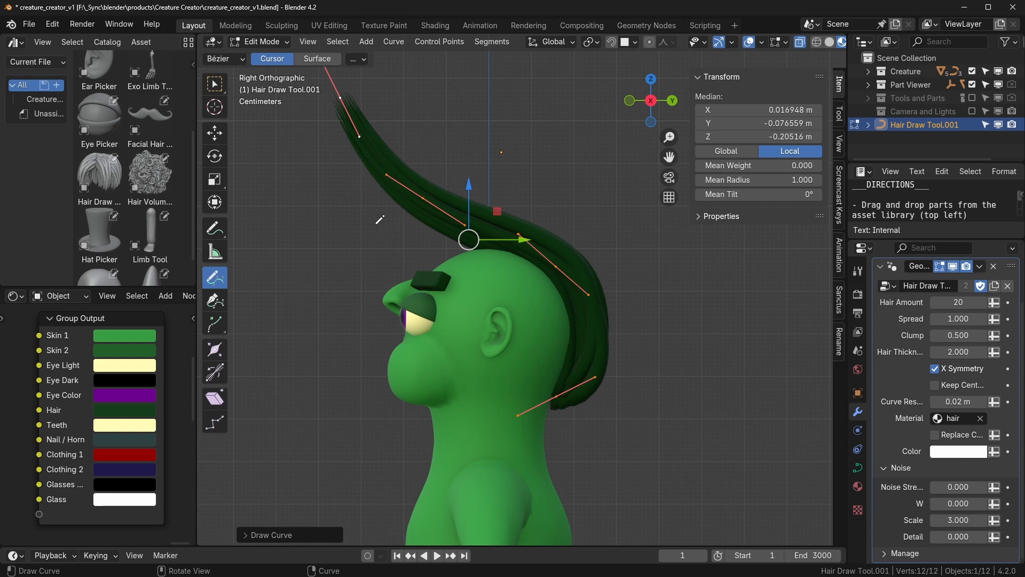
pyautogui.moveTo(426, 258); pyautogui.dragTo(551, 365, button='middle')
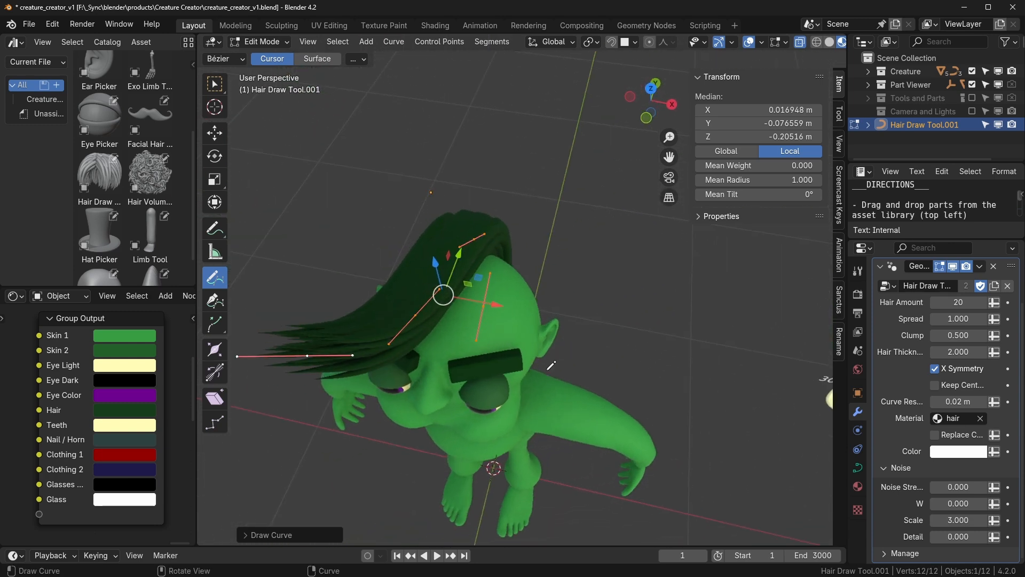
# Step: Move the drawn strand about 0.025 m along X off the head's centre line in the top view
pyautogui.press('KP_7')
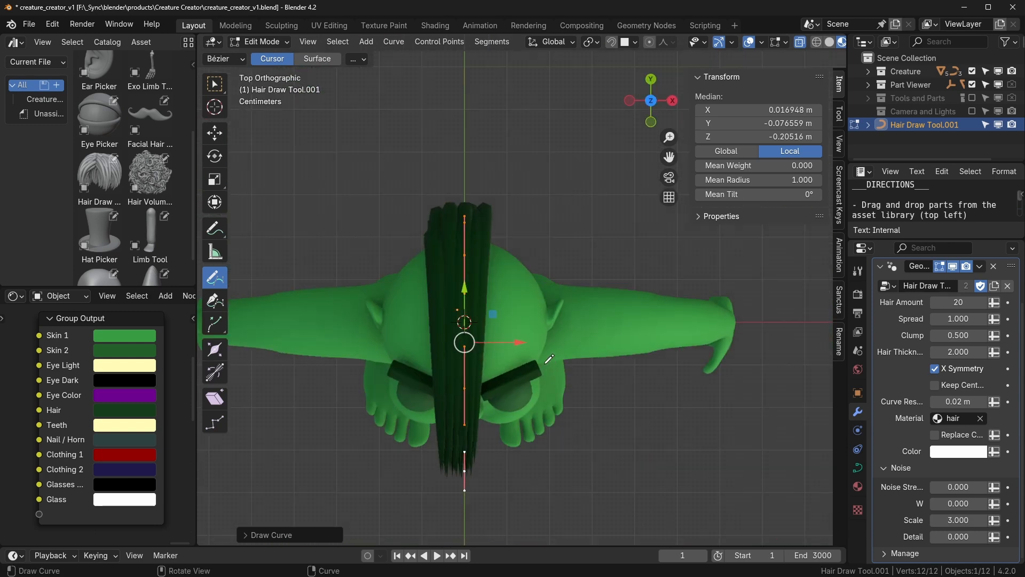
pyautogui.press('g')
pyautogui.click(499, 311)
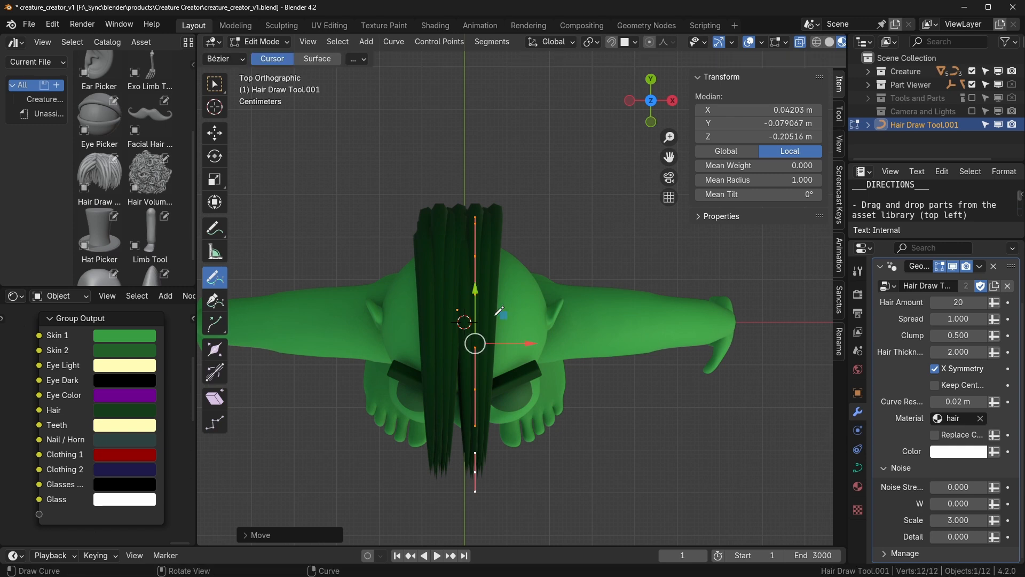
# Step: Duplicate the strand farther out to the side, scale it down, tilt it slightly and shift it toward the back of the head
pyautogui.hotkey('shift', 'd')
pyautogui.click(526, 364)
pyautogui.press('s')
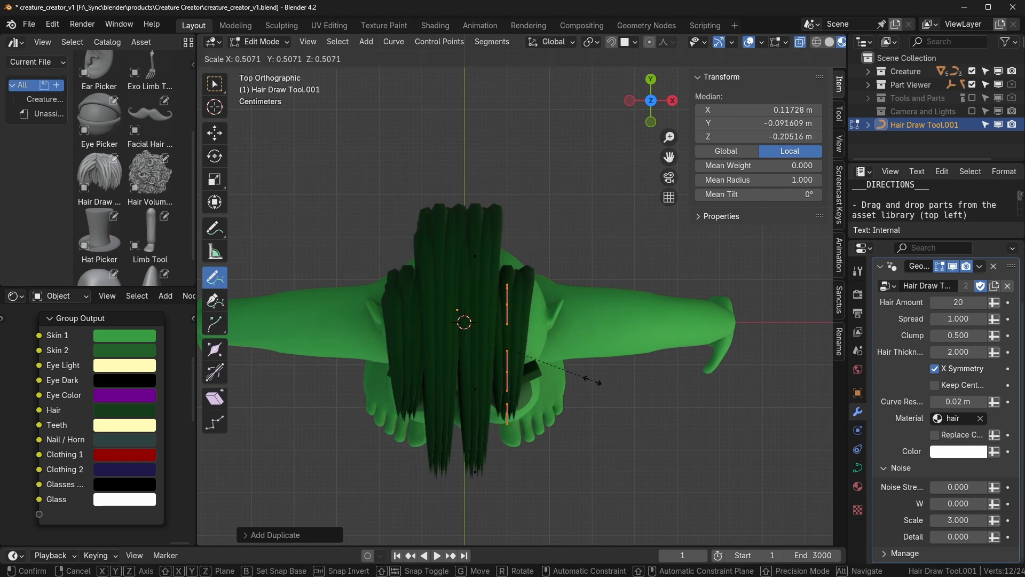
pyautogui.click(635, 394)
pyautogui.press('r')
pyautogui.click(636, 378)
pyautogui.press('g')
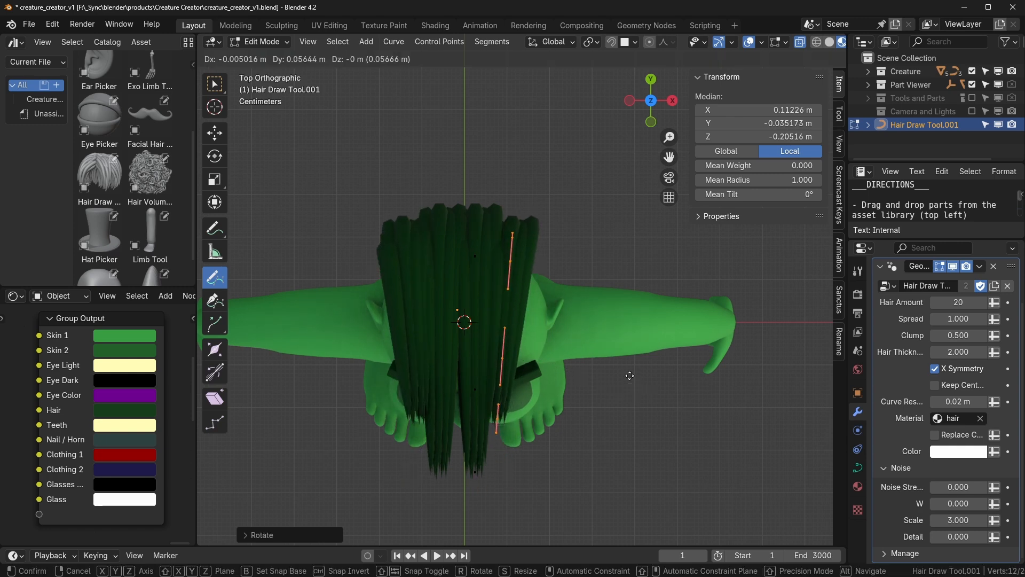
pyautogui.click(639, 379)
# Step: Add a third strand outside the second by duplicating it, rotating it inward at the front, shrinking it and moving it backward
pyautogui.hotkey('shift', 'd')
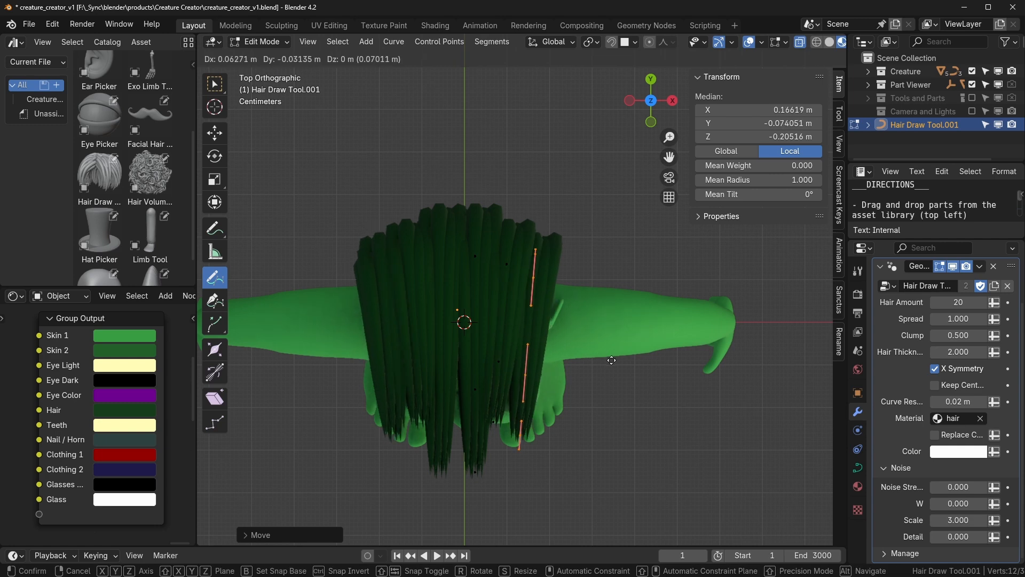
pyautogui.click(613, 359)
pyautogui.press('r')
pyautogui.click(692, 412)
pyautogui.press('s')
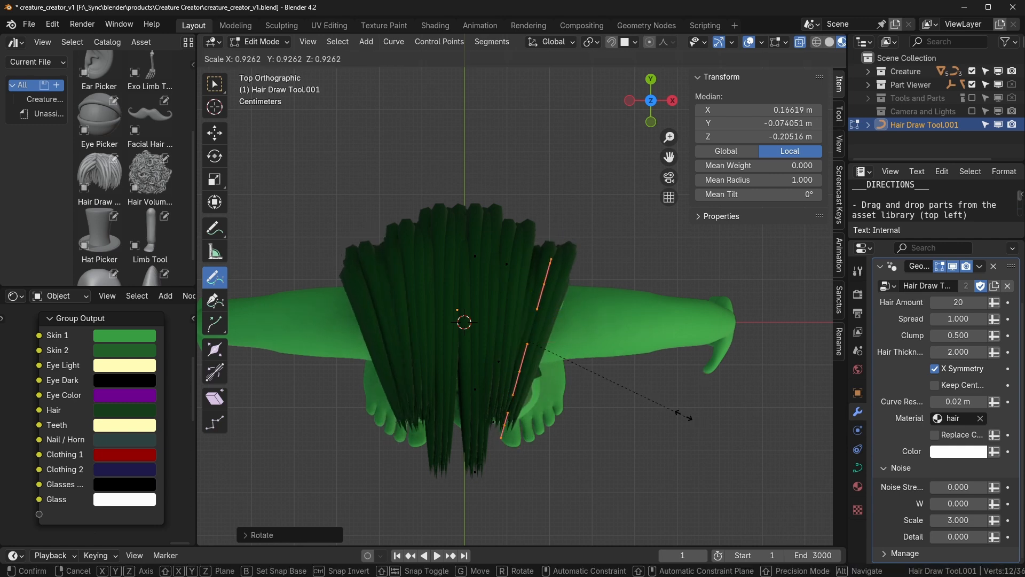
pyautogui.click(651, 374)
pyautogui.press('g')
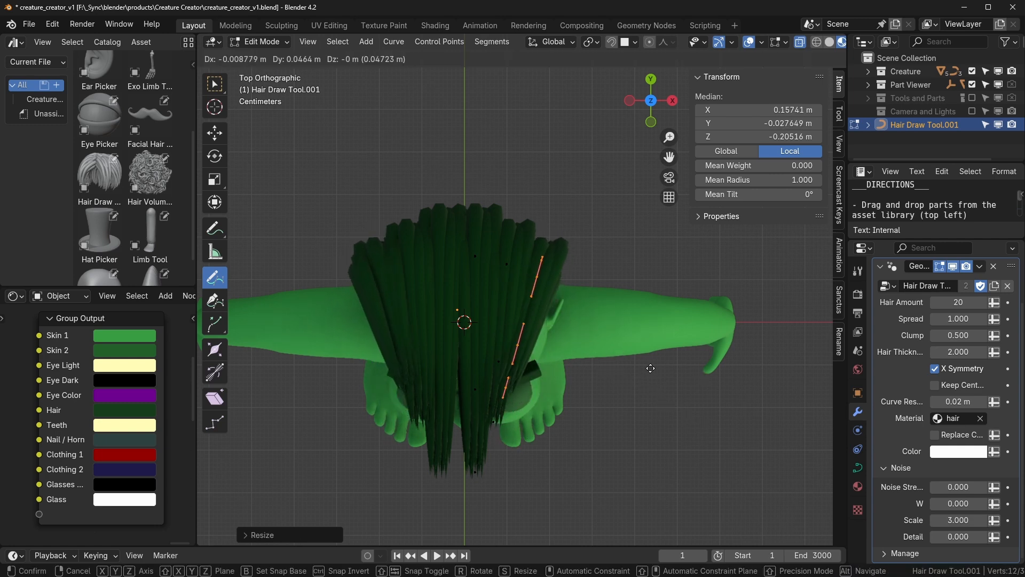
pyautogui.click(663, 378)
# Step: Lower the outermost strand along the side of the head and return to object mode
pyautogui.moveTo(663, 378); pyautogui.dragTo(521, 242, button='middle')
pyautogui.press('g')
pyautogui.click(528, 291)
pyautogui.moveTo(530, 292); pyautogui.dragTo(617, 356, button='middle')
pyautogui.press('Tab')
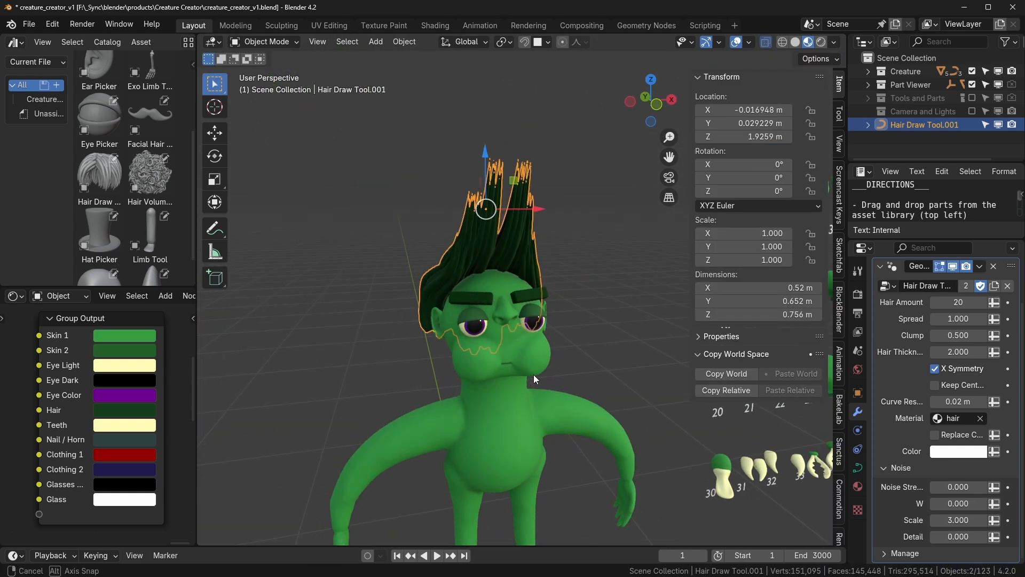
# Step: Delete the swept-up hair object from the creature's head
pyautogui.moveTo(534, 374); pyautogui.dragTo(537, 357, button='middle')
pyautogui.click(590, 277)
pyautogui.moveTo(591, 277); pyautogui.dragTo(520, 262, button='middle')
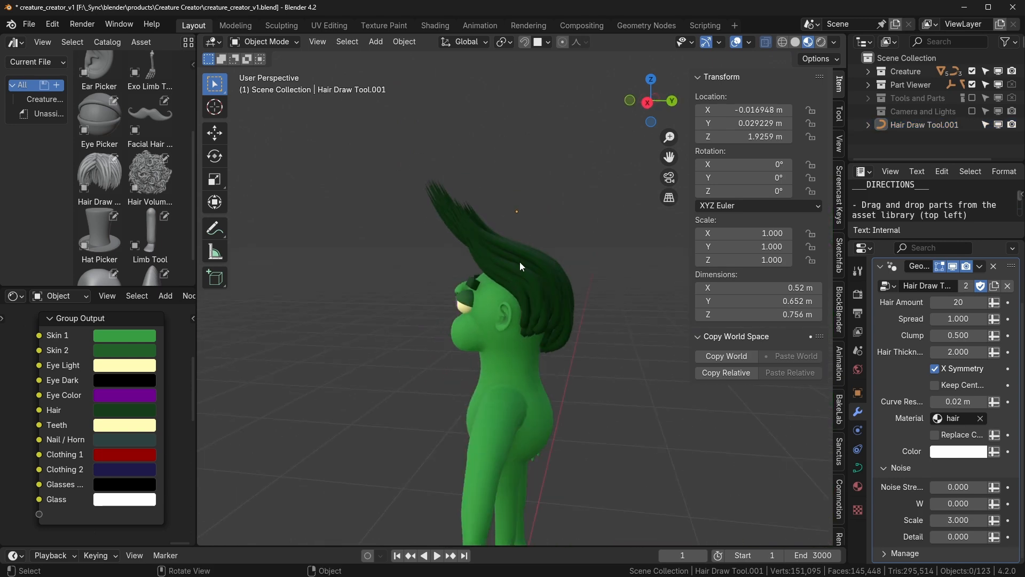
pyautogui.click(528, 216)
pyautogui.press('Delete')
# Step: Add the Draw Curve Tool asset to the scene and clear its location to the world origin
pyautogui.scroll(5, 146, 137)
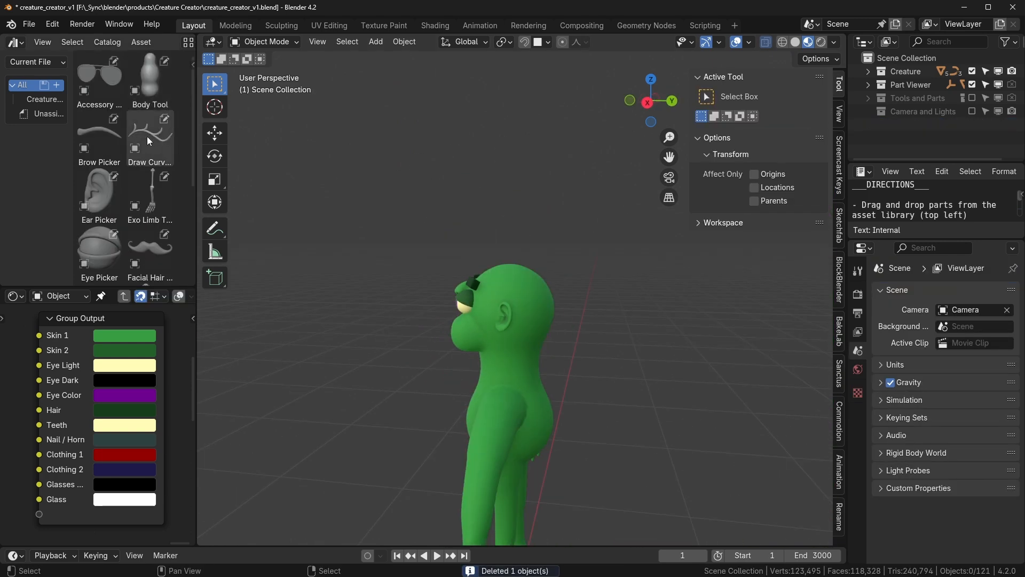
pyautogui.moveTo(139, 127)
pyautogui.mouseDown()
pyautogui.moveTo(278, 130)
pyautogui.moveTo(427, 229)
pyautogui.moveTo(371, 271)
pyautogui.mouseUp()
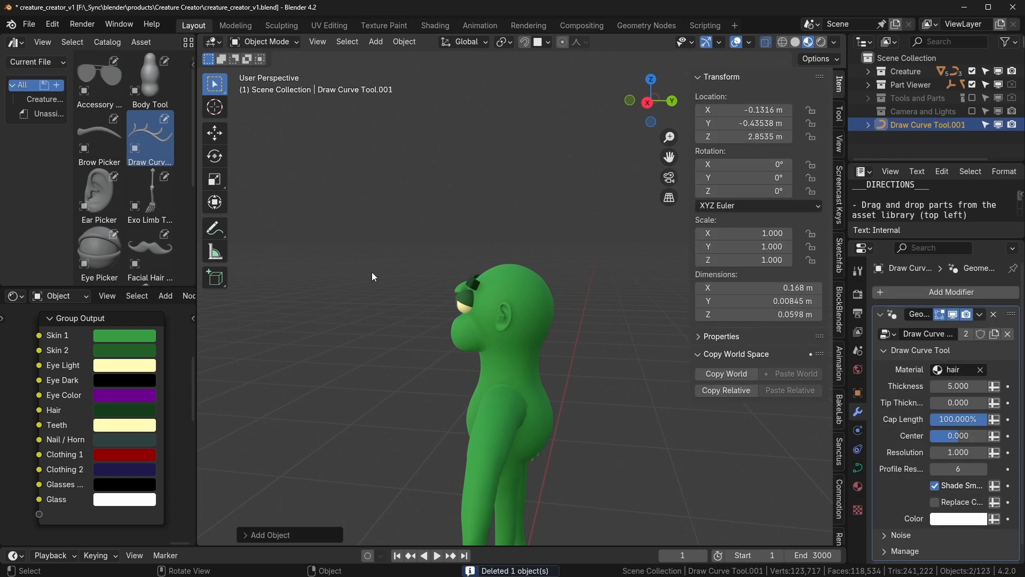
pyautogui.moveTo(371, 272); pyautogui.dragTo(519, 385, button='middle')
pyautogui.scroll(-3, 571, 465)
pyautogui.hotkey('alt', 'g')
pyautogui.scroll(4, 542, 458)
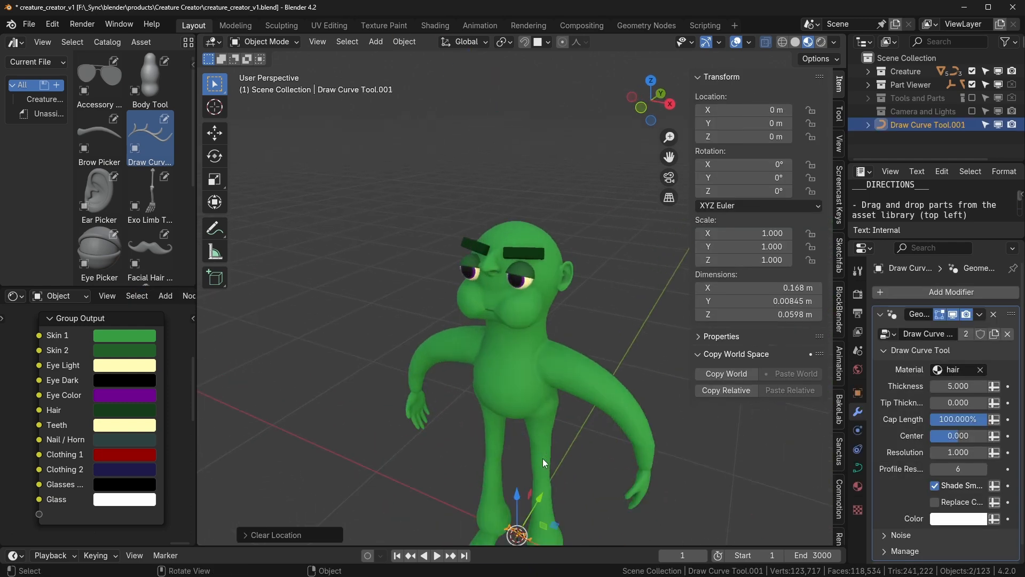
pyautogui.scroll(5, 524, 320)
pyautogui.press('g')
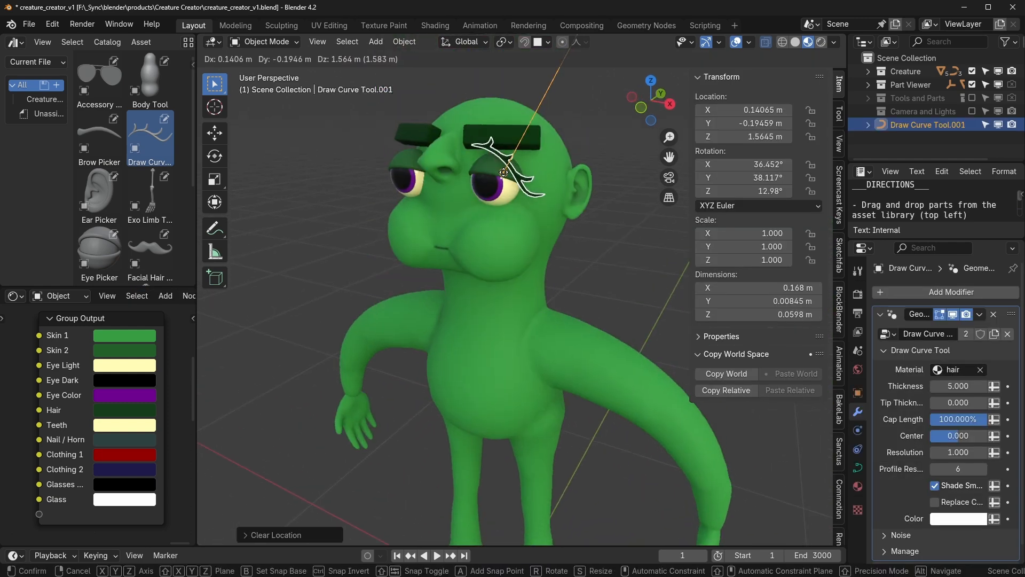
pyautogui.rightClick(500, 272)
pyautogui.scroll(-4, 561, 427)
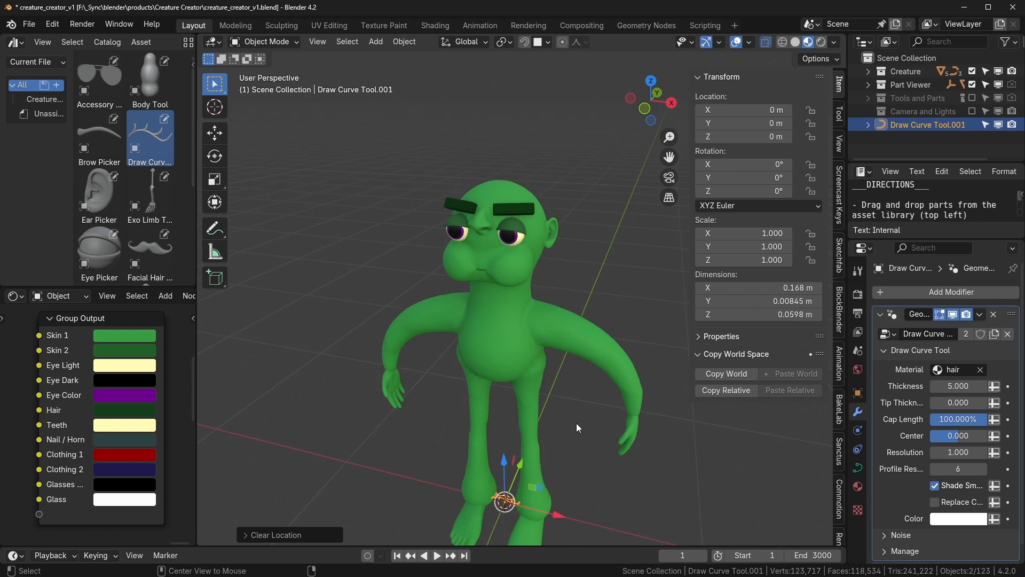
# Step: Raise the draw curve object along Z to head height and place it in front of the eye beside the ear
pyautogui.press('g')
pyautogui.press('z')
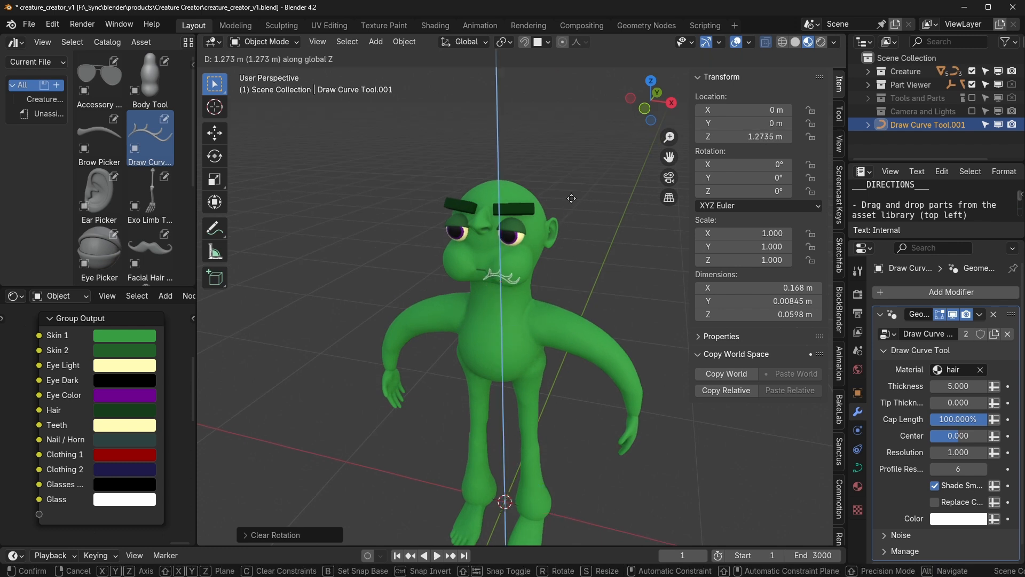
pyautogui.click(577, 150)
pyautogui.moveTo(577, 150)
pyautogui.mouseDown(button='middle')
pyautogui.moveTo(506, 284)
pyautogui.moveTo(499, 233)
pyautogui.moveTo(515, 242)
pyautogui.mouseUp(button='middle')
pyautogui.moveTo(516, 241)
pyautogui.mouseDown()
pyautogui.moveTo(531, 333)
pyautogui.moveTo(559, 353)
pyautogui.mouseUp()
pyautogui.moveTo(558, 352)
pyautogui.mouseDown(button='middle')
pyautogui.moveTo(586, 321)
pyautogui.moveTo(609, 337)
pyautogui.mouseUp(button='middle')
pyautogui.scroll(3, 598, 342)
pyautogui.press('g')
pyautogui.click(570, 332)
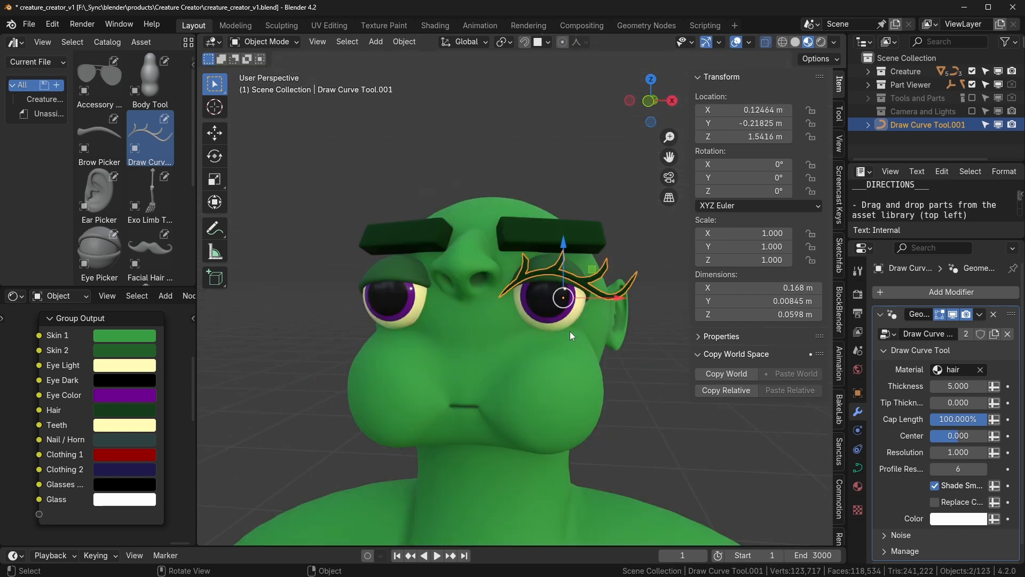
# Step: Enter edit mode on the draw curve object and delete all its sample curve points
pyautogui.press('Tab')
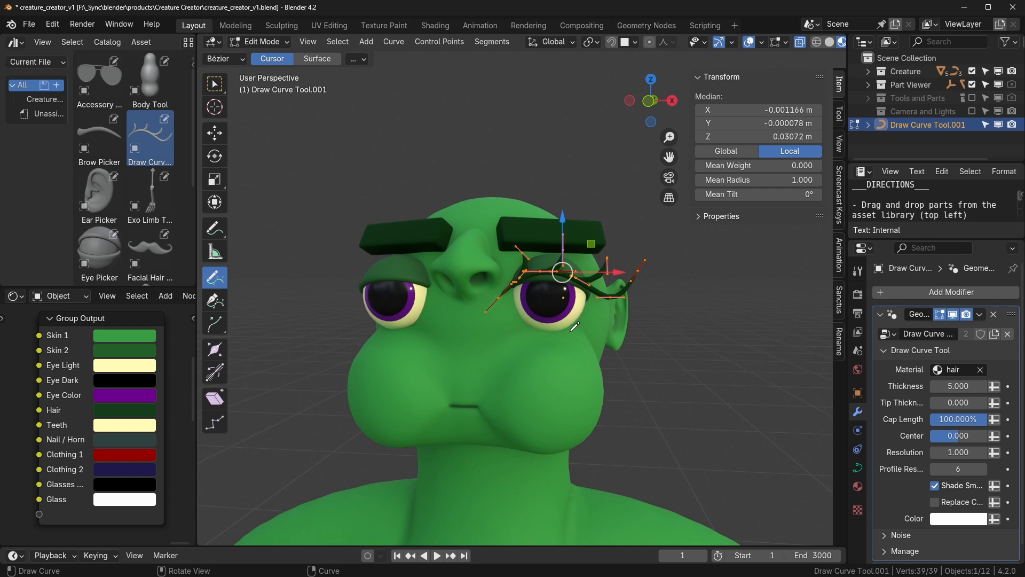
pyautogui.press('s')
pyautogui.press('x')
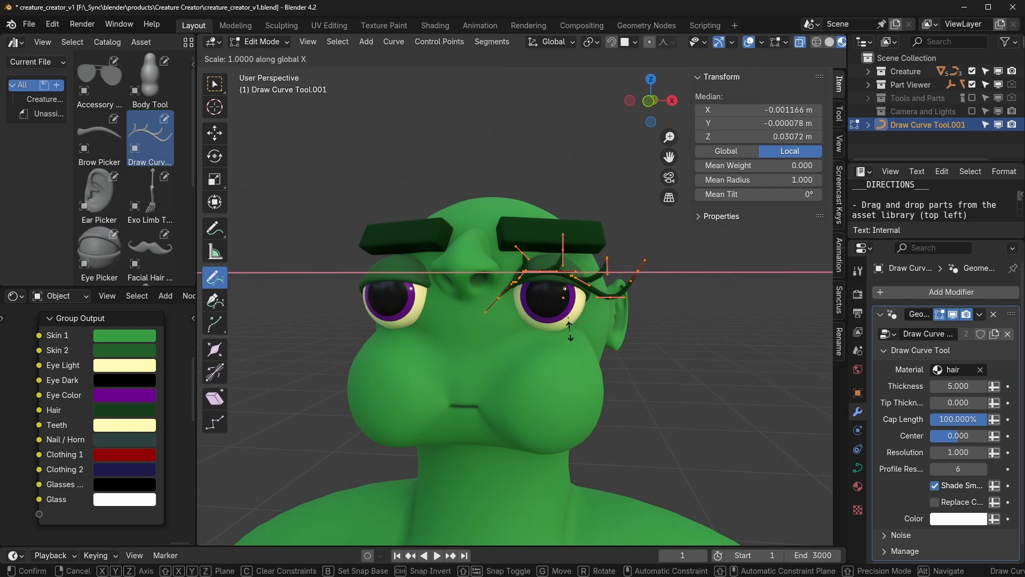
pyautogui.click(569, 330)
pyautogui.press('x')
pyautogui.click(569, 331)
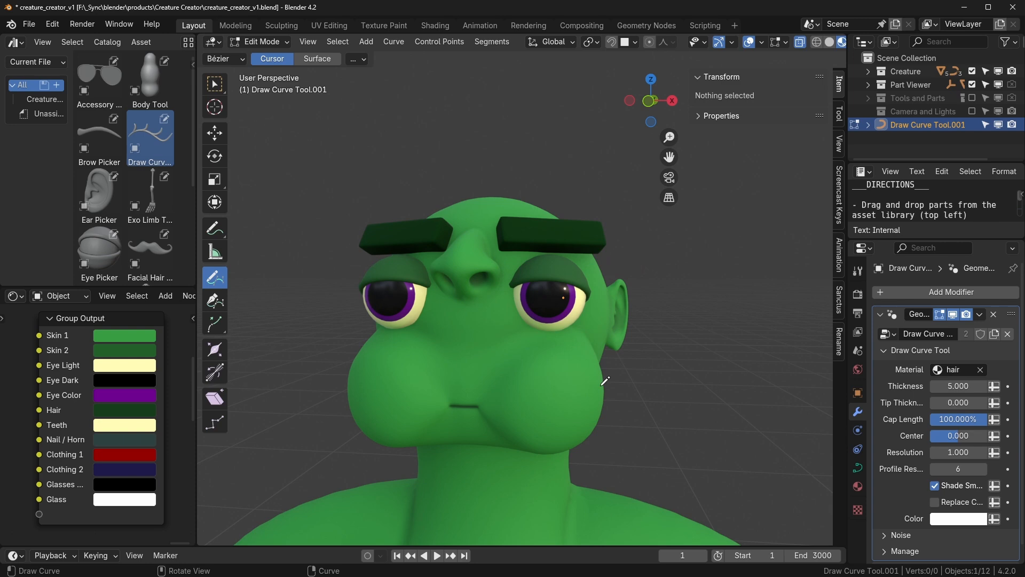
# Step: Draw short eyelash curves on the surface along the upper edge of the creature's eye
pyautogui.moveTo(605, 380); pyautogui.dragTo(602, 390, button='middle')
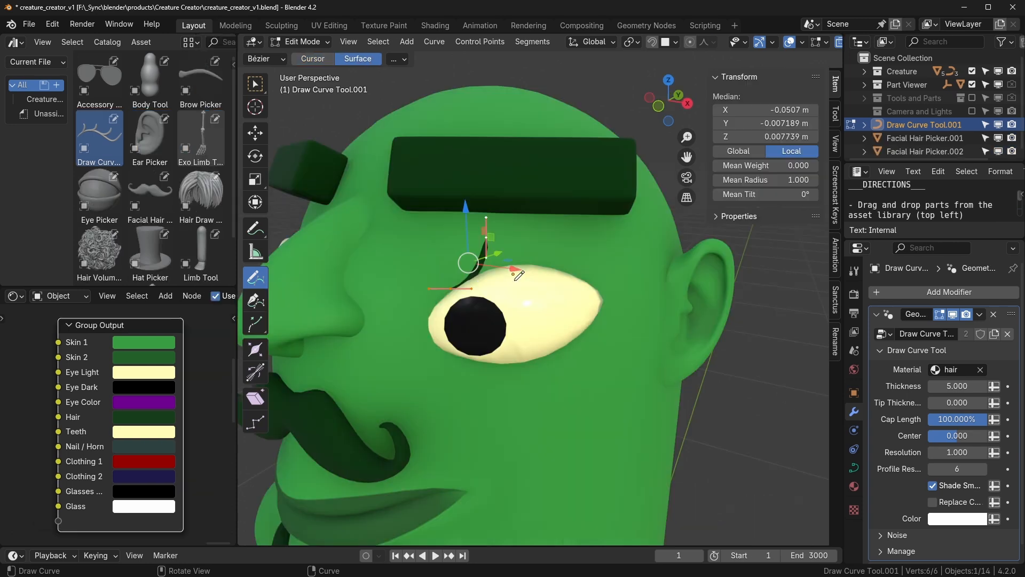
pyautogui.moveTo(515, 276)
pyautogui.mouseDown()
pyautogui.moveTo(533, 241)
pyautogui.moveTo(604, 252)
pyautogui.mouseUp()
pyautogui.moveTo(606, 342)
pyautogui.mouseDown(button='middle')
pyautogui.moveTo(641, 347)
pyautogui.moveTo(621, 352)
pyautogui.mouseUp(button='middle')
# Step: Return to object mode and enable the curve's Mirror modifier in the viewport and render, then deselect it
pyautogui.press('Tab')
pyautogui.scroll(-1, 911, 461)
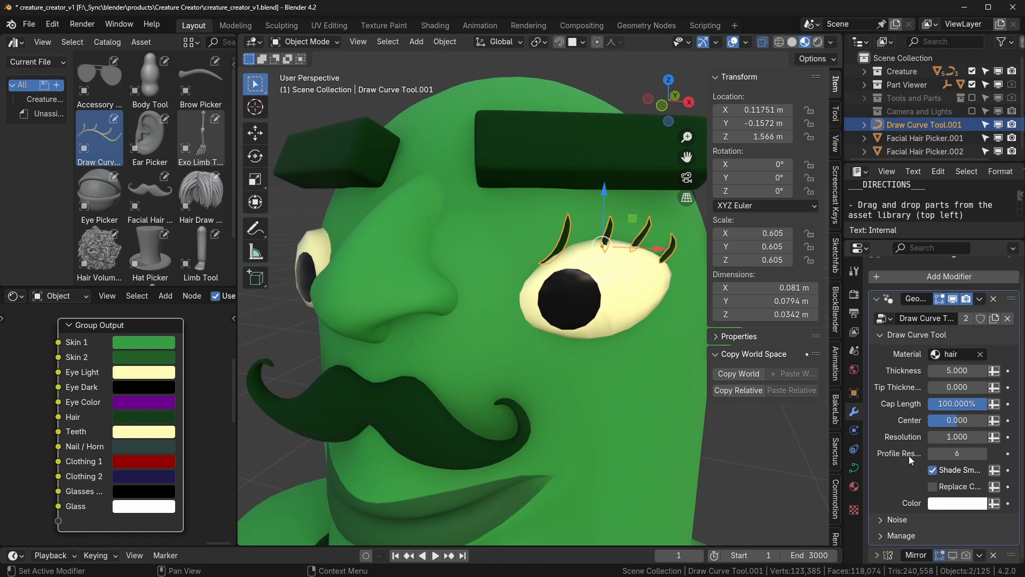
pyautogui.moveTo(953, 555); pyautogui.dragTo(966, 557)
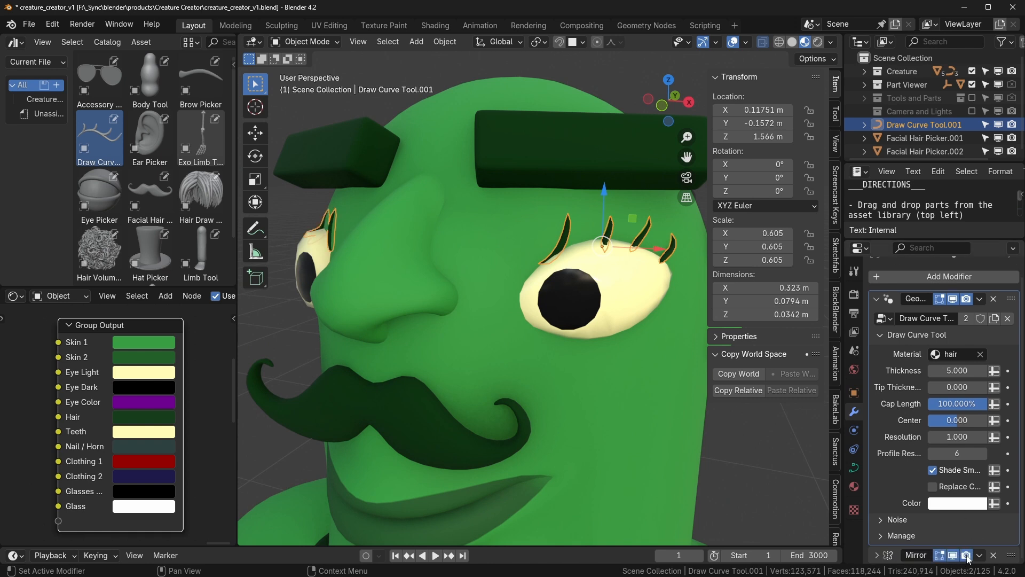
pyautogui.click(730, 472)
pyautogui.scroll(-4, 681, 462)
pyautogui.moveTo(699, 449)
pyautogui.mouseDown(button='middle')
pyautogui.moveTo(729, 430)
pyautogui.moveTo(673, 394)
pyautogui.mouseUp(button='middle')
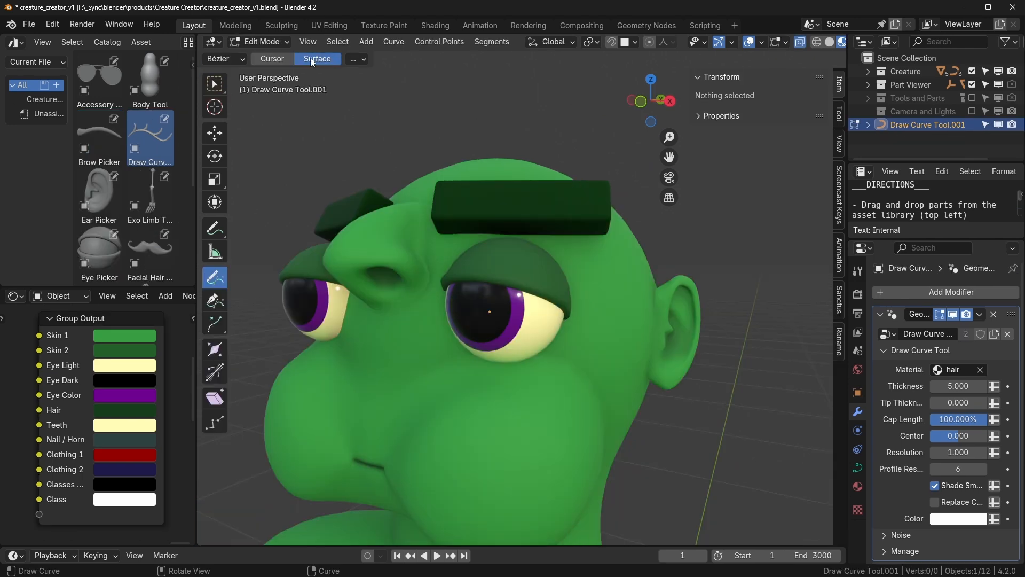
# Step: Check the curve drawing options and try drawing eyelash strokes on the upper eyelid using surface depth
pyautogui.click(362, 58)
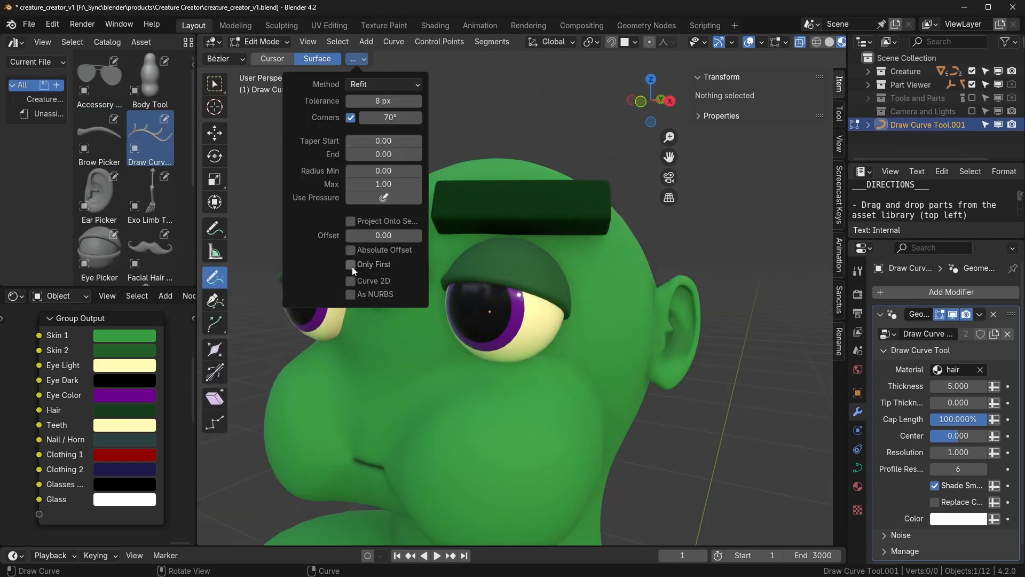
pyautogui.moveTo(523, 328)
pyautogui.mouseDown(button='middle')
pyautogui.moveTo(568, 315)
pyautogui.moveTo(548, 313)
pyautogui.mouseUp(button='middle')
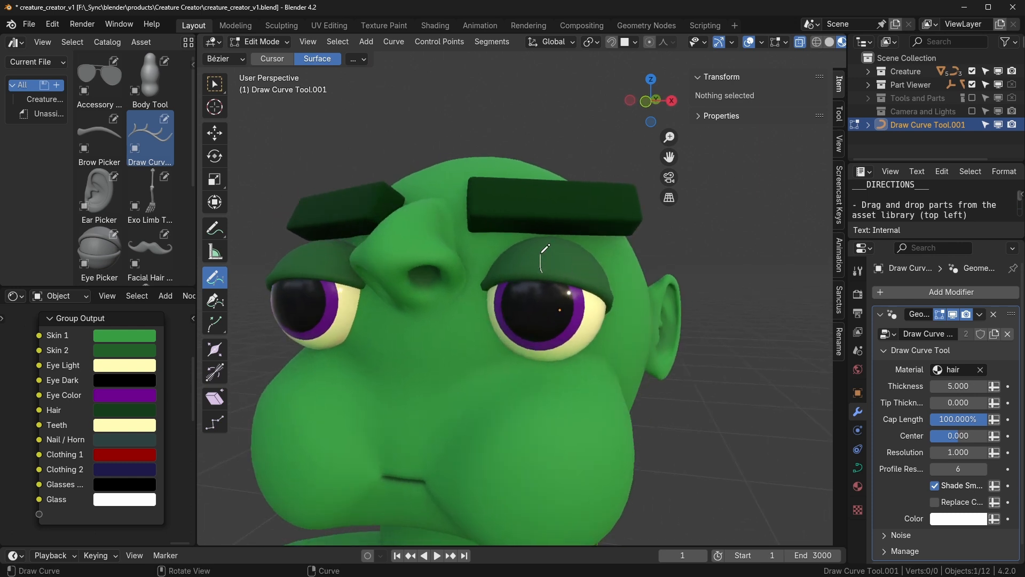
pyautogui.moveTo(542, 250); pyautogui.dragTo(536, 244)
pyautogui.hotkey('ctrl', 'z')
pyautogui.moveTo(536, 244)
pyautogui.mouseDown(button='middle')
pyautogui.moveTo(439, 305)
pyautogui.moveTo(520, 304)
pyautogui.mouseUp(button='middle')
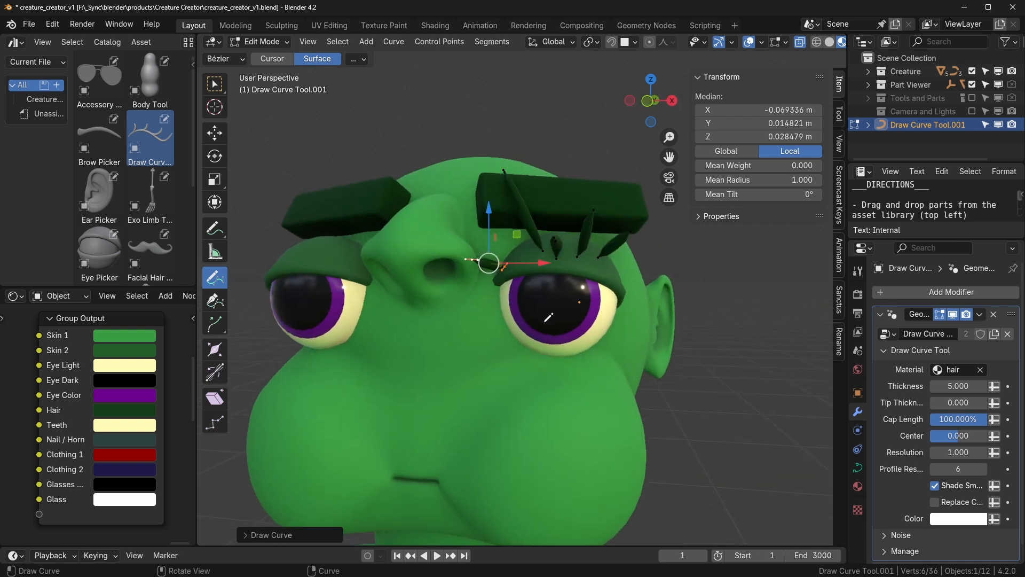
# Step: Undo all the eyelash strokes drawn around the upper eyelid
pyautogui.hotkey('ctrl', 'z')
pyautogui.hotkey('ctrl', 'z')
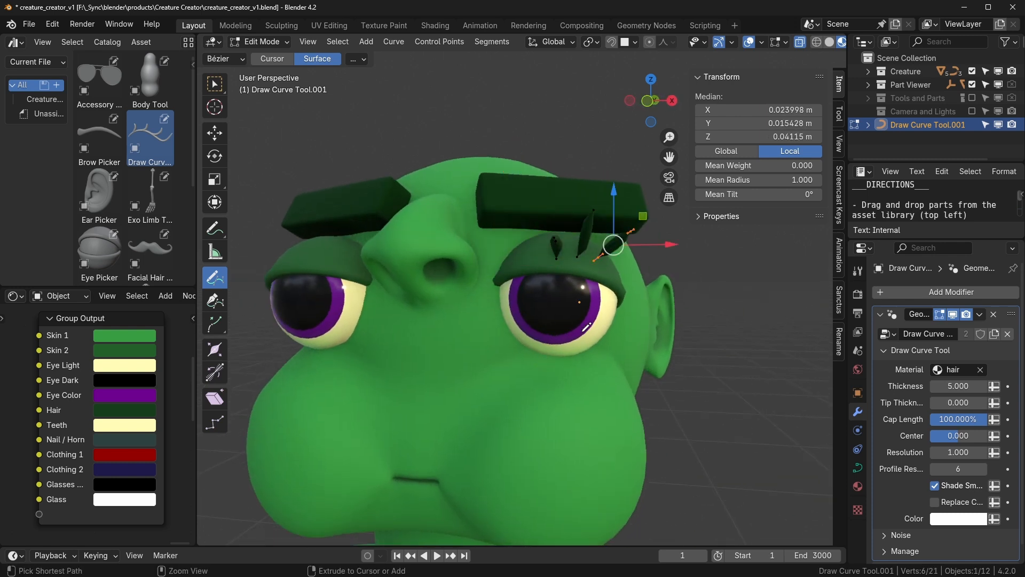
pyautogui.hotkey('ctrl', 'z')
pyautogui.hotkey('ctrl', 'z')
pyautogui.hotkey('ctrl', 'z')
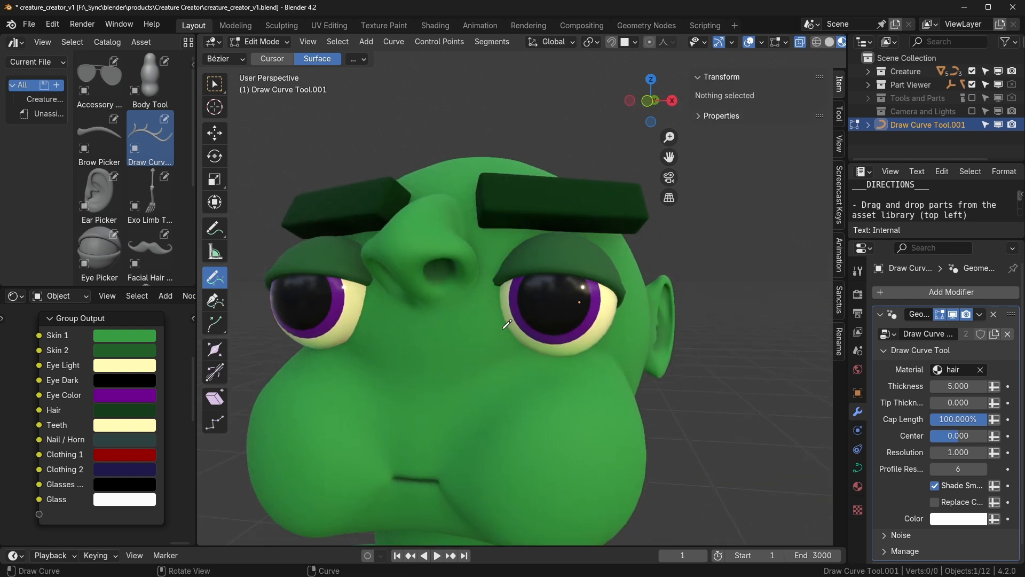
# Step: Draw three whisker curves one below another across the creature's cheek
pyautogui.scroll(-3, 507, 324)
pyautogui.scroll(1, 611, 384)
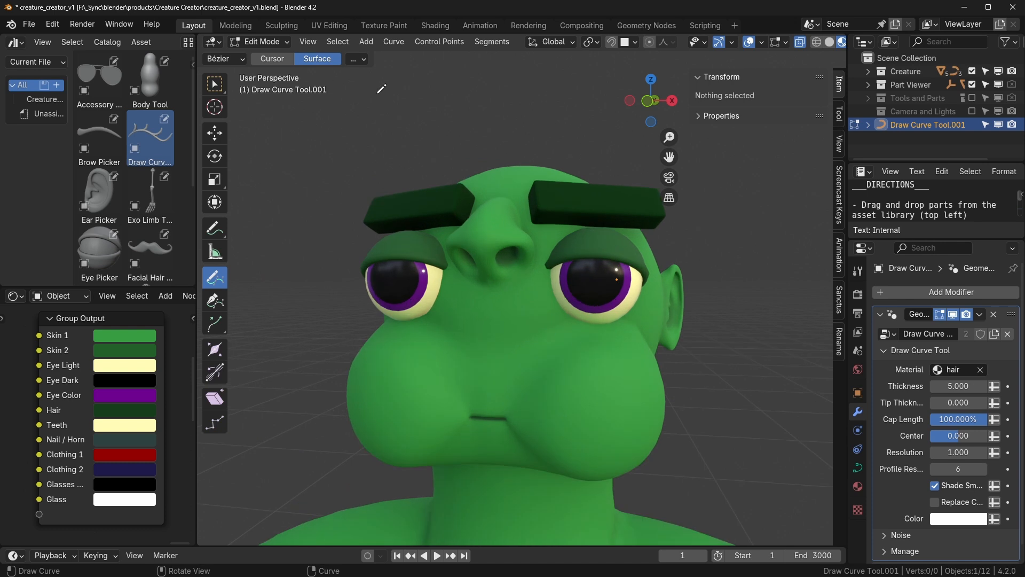
pyautogui.moveTo(622, 403); pyautogui.dragTo(559, 401, button='middle')
pyautogui.click(366, 59)
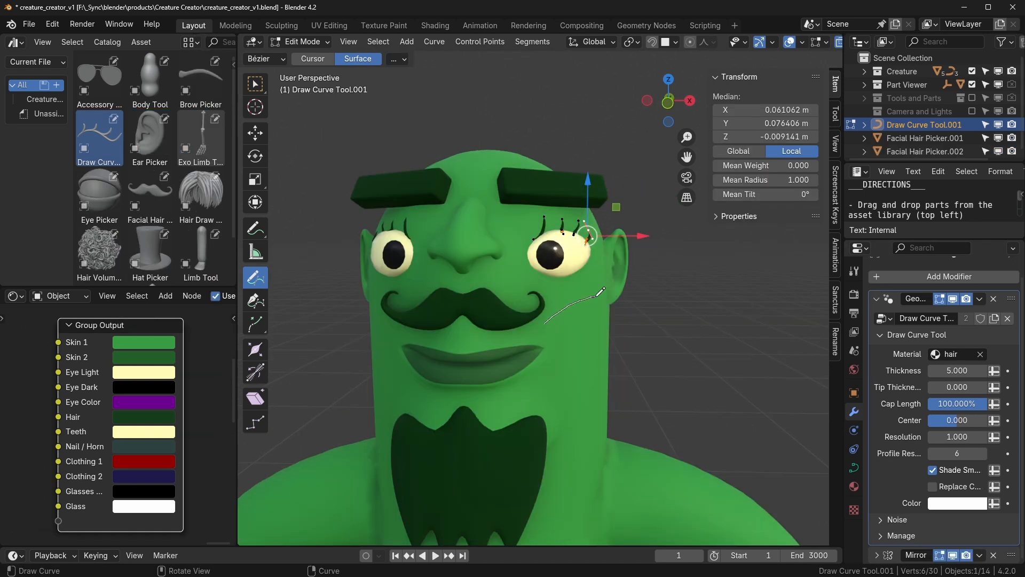
pyautogui.moveTo(544, 324); pyautogui.dragTo(595, 295)
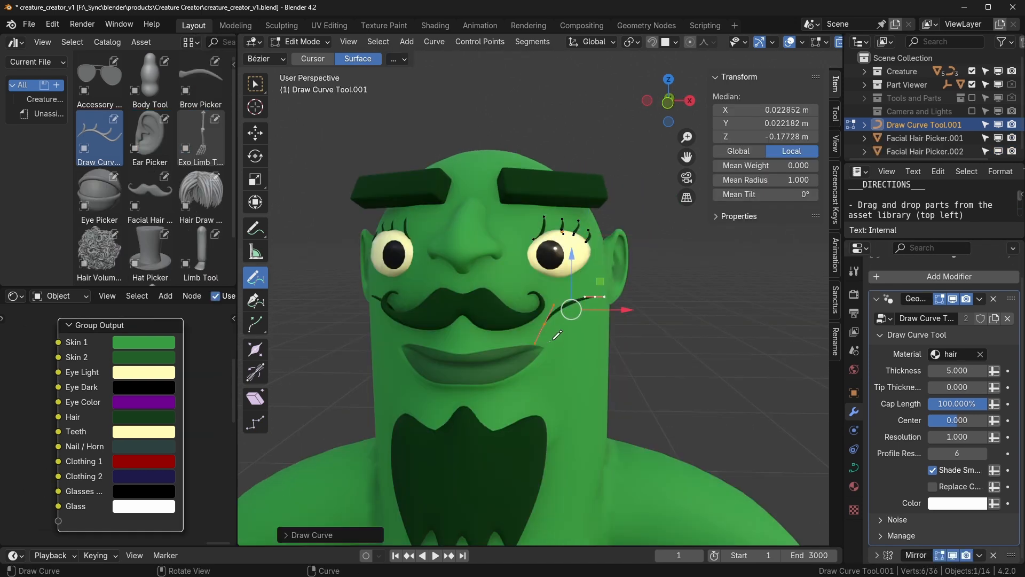
pyautogui.moveTo(553, 380); pyautogui.dragTo(572, 367)
pyautogui.hotkey('ctrl', 'z')
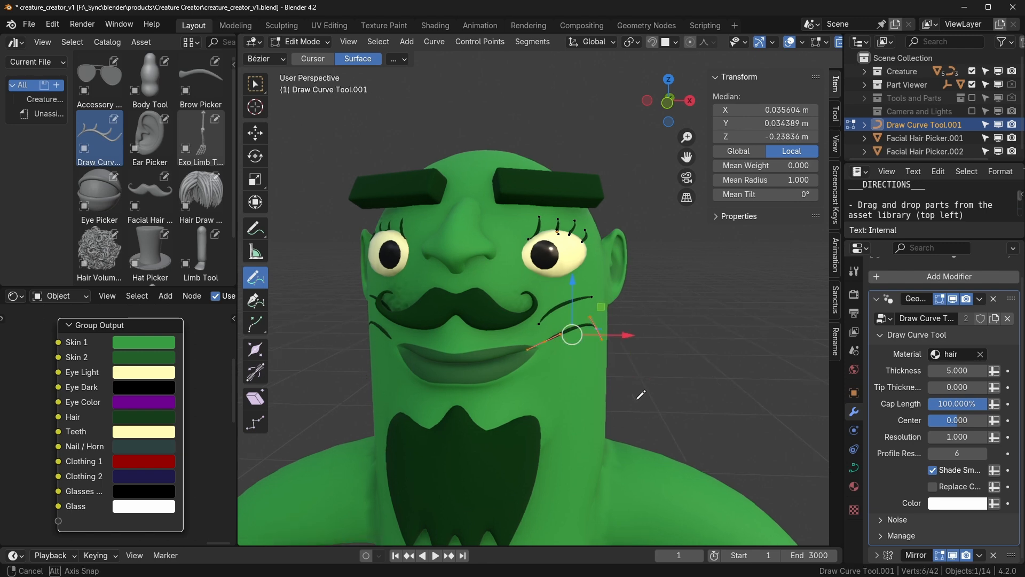
pyautogui.moveTo(672, 395); pyautogui.dragTo(501, 374, button='middle')
pyautogui.moveTo(577, 362); pyautogui.dragTo(579, 361)
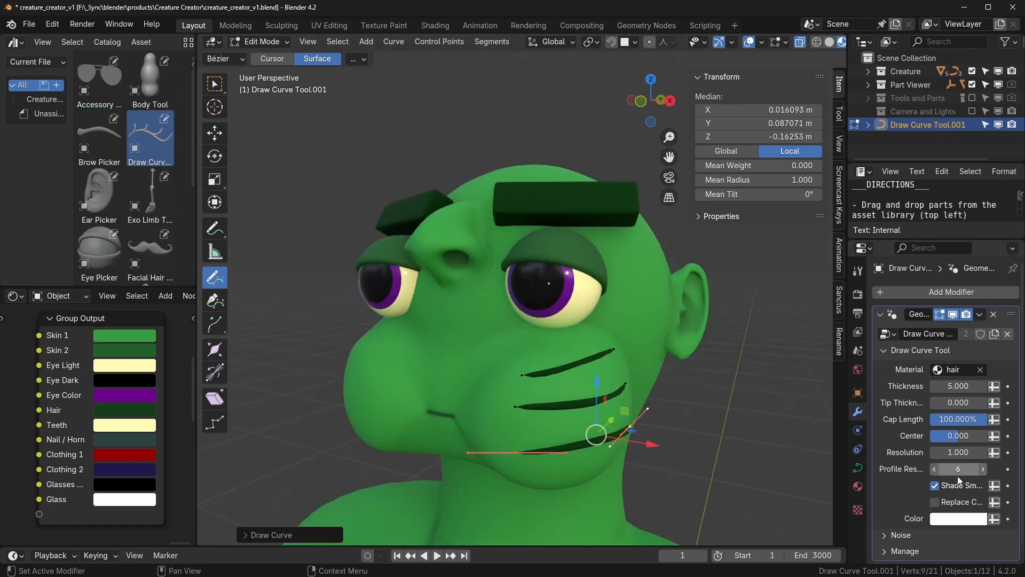
# Step: Enable the Mirror modifier in the viewport and render so the whiskers repeat on the opposite cheek
pyautogui.scroll(-1, 937, 486)
pyautogui.click(954, 557)
pyautogui.click(966, 556)
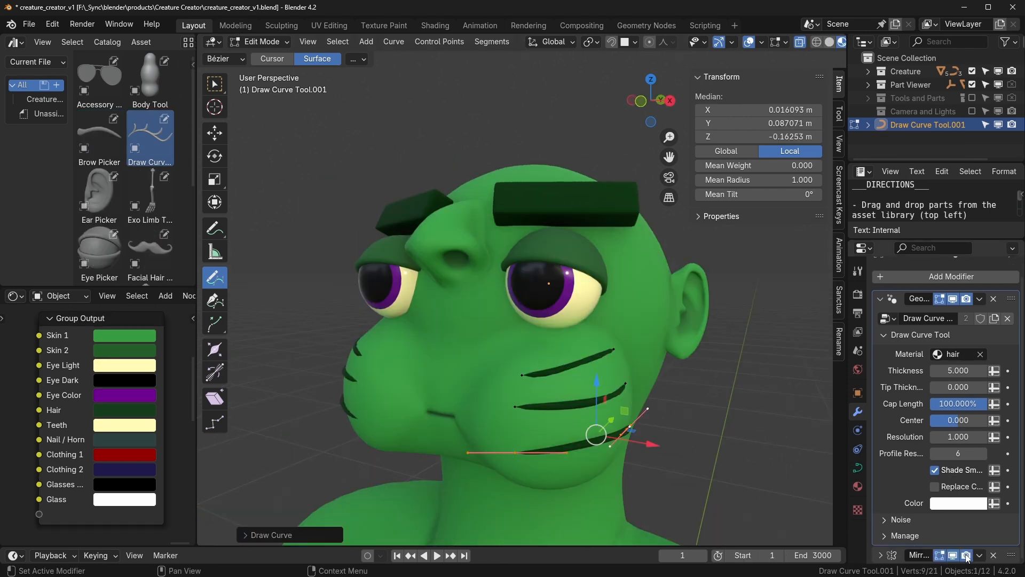
pyautogui.moveTo(599, 454); pyautogui.dragTo(628, 454, button='middle')
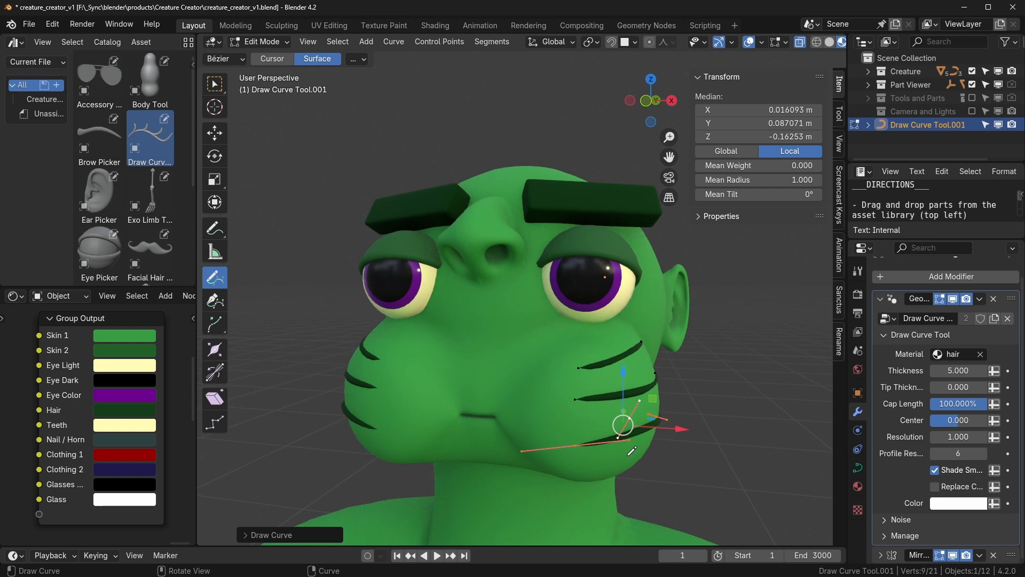
# Step: Select all the drawn face curves and delete them
pyautogui.press('a')
pyautogui.press('x')
pyautogui.click(627, 456)
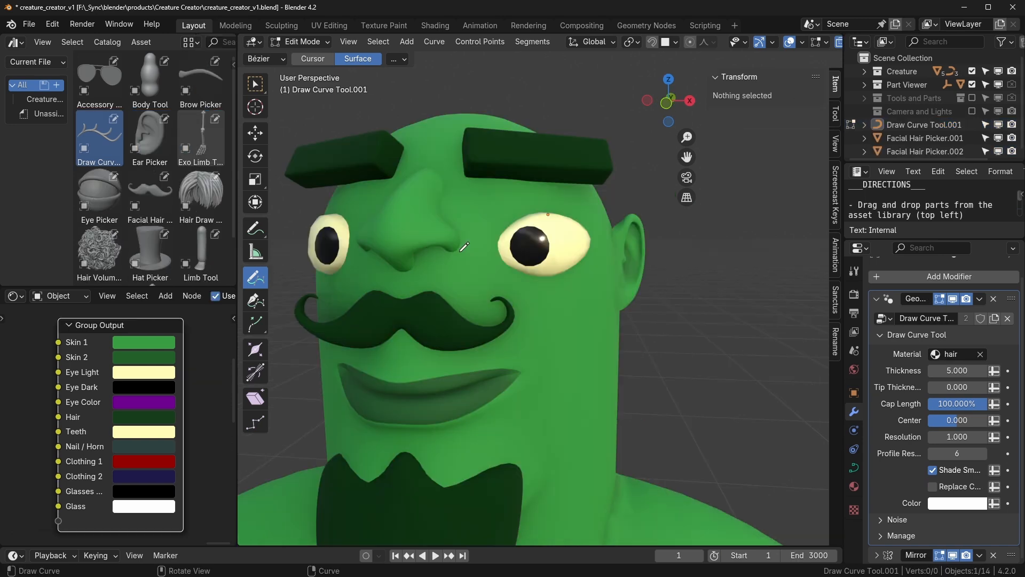
# Step: Draw curved fold lines on the surface of the creature's cheek below the eye
pyautogui.moveTo(533, 309); pyautogui.dragTo(539, 345)
pyautogui.moveTo(601, 292); pyautogui.dragTo(580, 353)
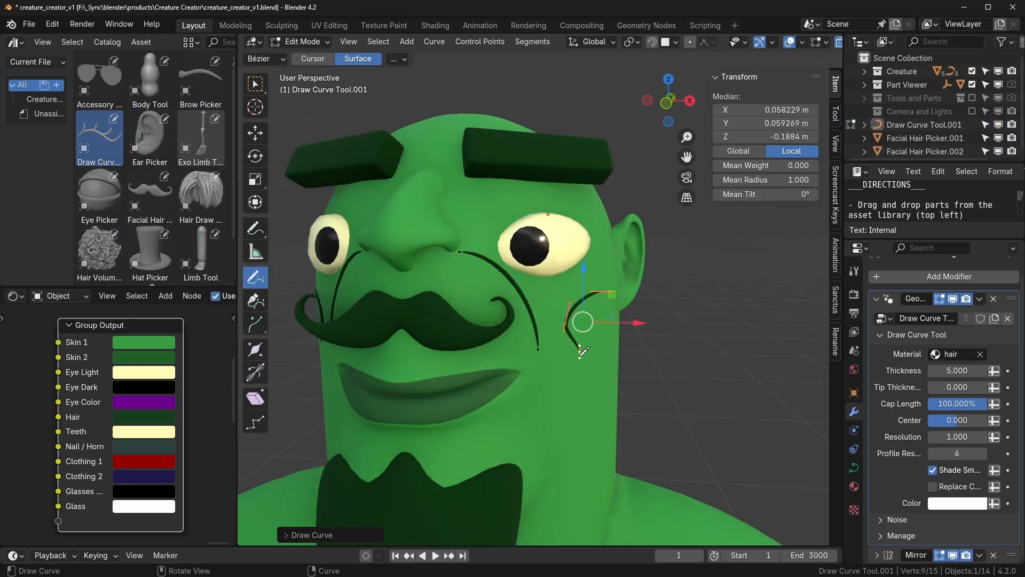
pyautogui.scroll(-3, 529, 428)
# Step: Draw wrinkle lines across the forehead above the eyebrows, starting at the head's centre line
pyautogui.moveTo(489, 421)
pyautogui.mouseDown(button='middle')
pyautogui.moveTo(536, 407)
pyautogui.moveTo(510, 401)
pyautogui.mouseUp(button='middle')
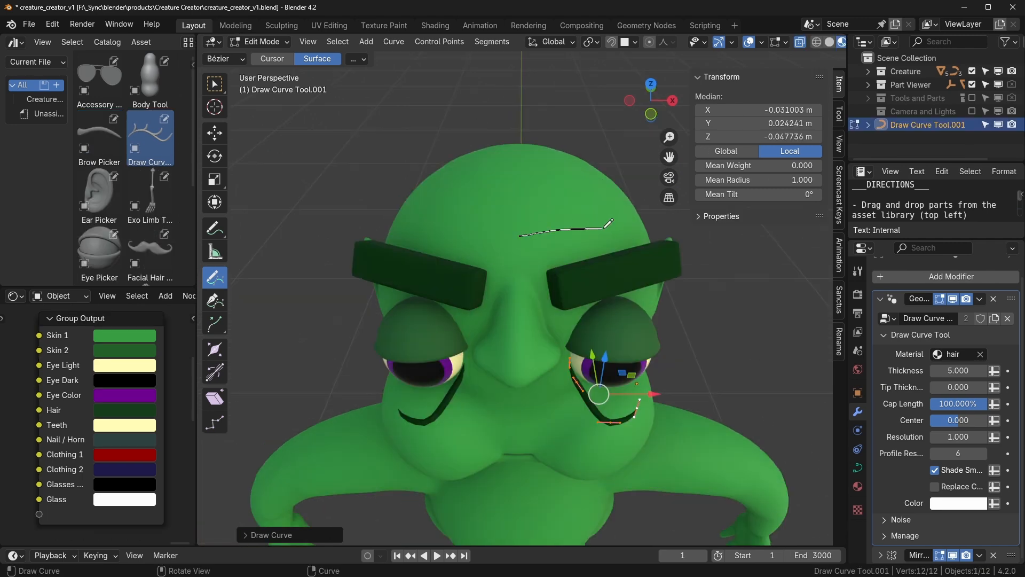
pyautogui.moveTo(588, 228)
pyautogui.mouseDown()
pyautogui.moveTo(632, 223)
pyautogui.moveTo(617, 194)
pyautogui.mouseUp()
pyautogui.moveTo(630, 207)
pyautogui.mouseDown(button='middle')
pyautogui.moveTo(576, 343)
pyautogui.moveTo(590, 367)
pyautogui.mouseUp(button='middle')
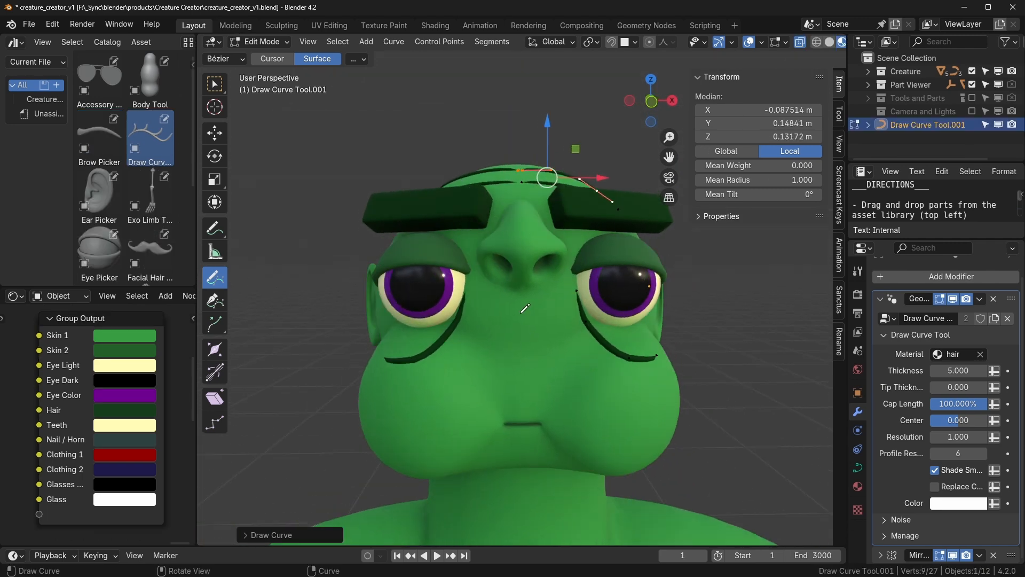
# Step: Try drawing a zigzag moustache stroke below the nose, then undo it
pyautogui.moveTo(525, 308); pyautogui.dragTo(540, 342, button='middle')
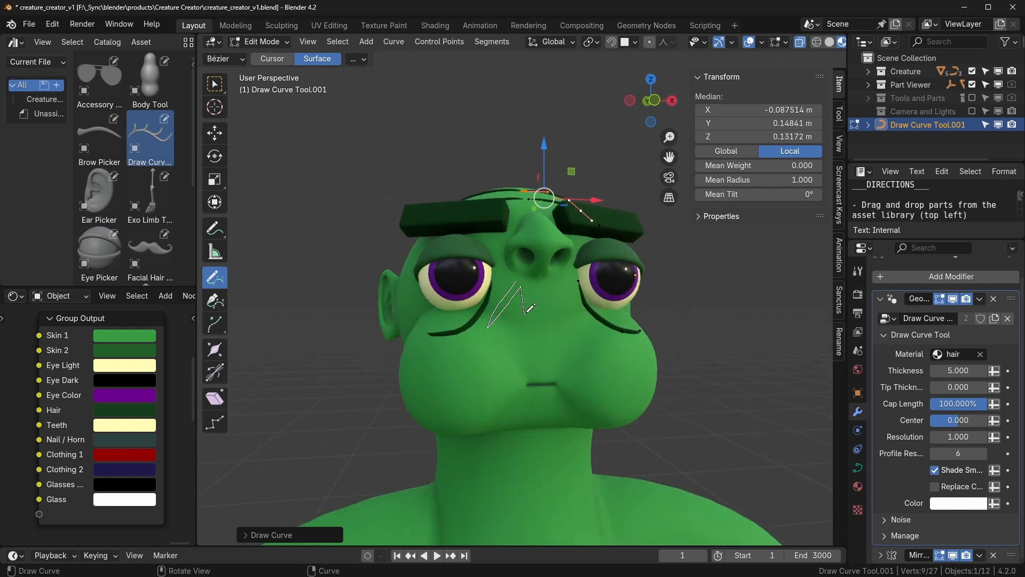
pyautogui.moveTo(572, 298); pyautogui.dragTo(576, 316)
pyautogui.moveTo(618, 391); pyautogui.dragTo(584, 387, button='middle')
pyautogui.hotkey('ctrl', 'z')
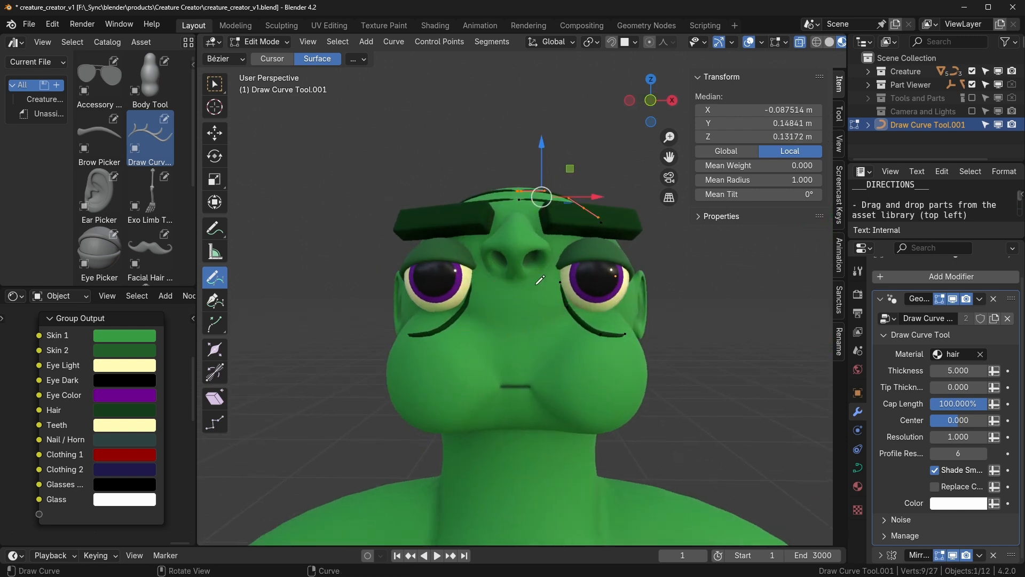
# Step: Draw a curled moustache stroke on the face below the creature's nose and try fattening it
pyautogui.moveTo(557, 295); pyautogui.dragTo(557, 294)
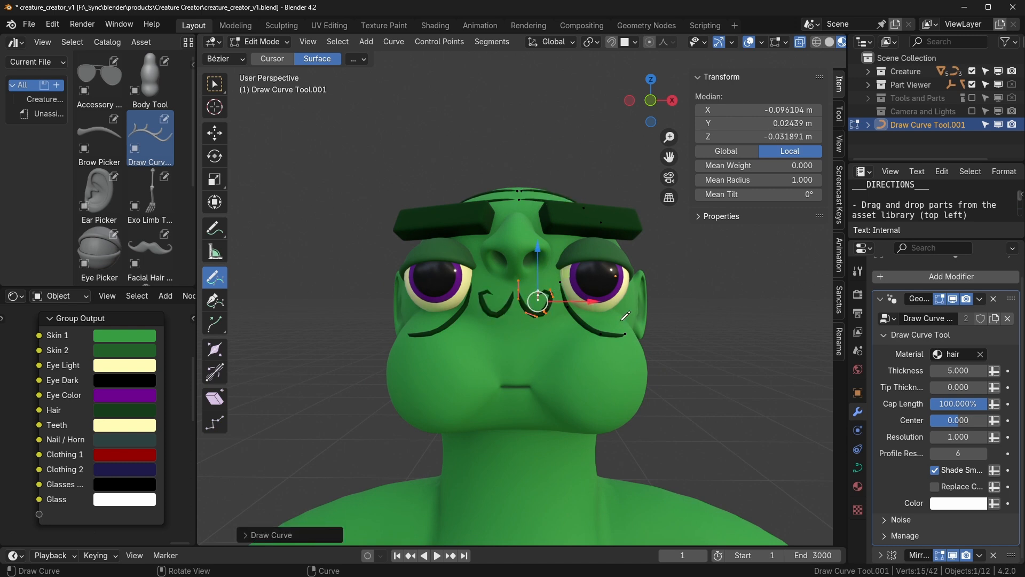
pyautogui.hotkey('alt', 's')
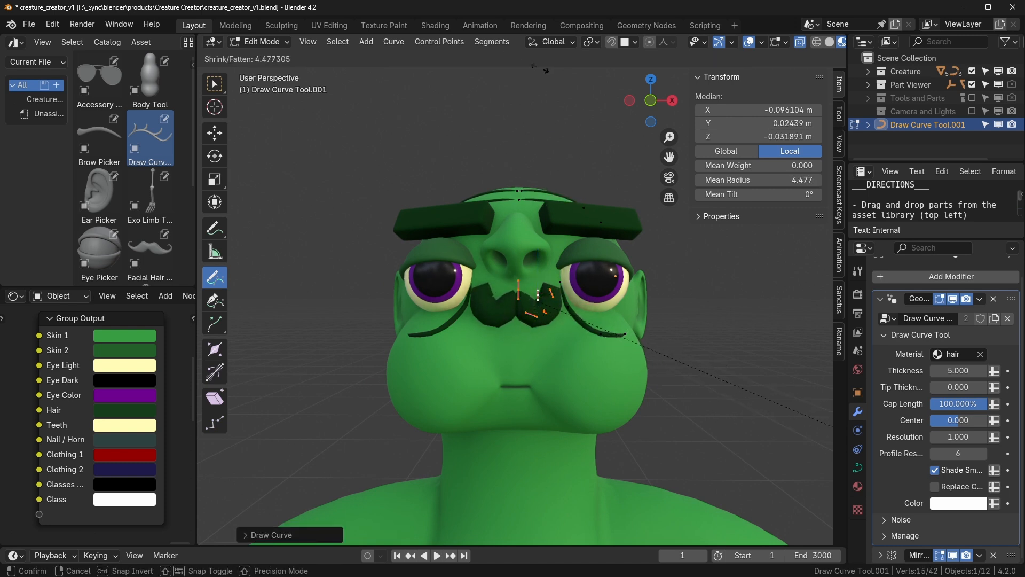
pyautogui.press('Escape')
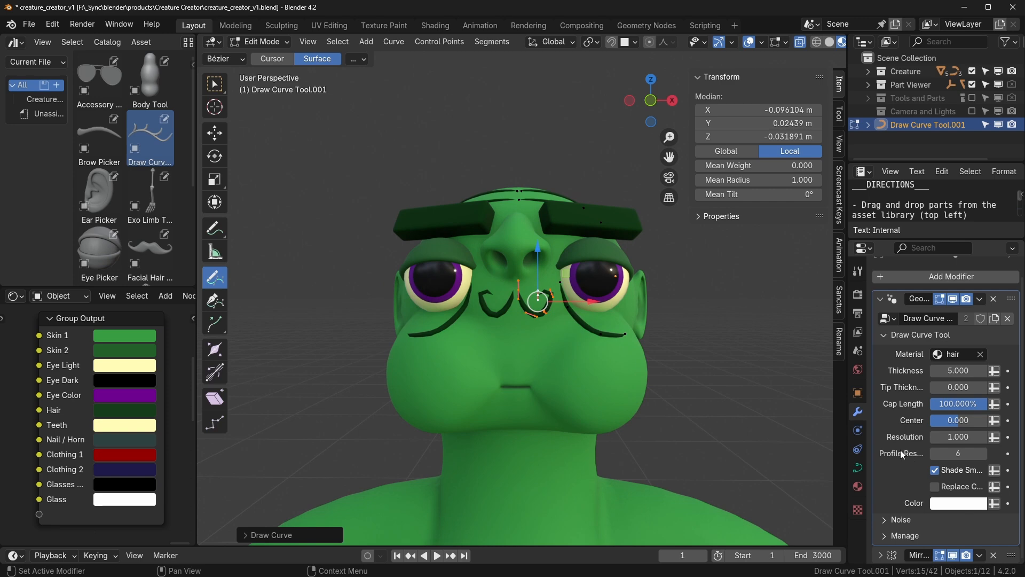
# Step: Try noise on the drawn face curves with a strength of 1.43, then undo the noise and the strokes
pyautogui.click(886, 520)
pyautogui.scroll(-4, 940, 481)
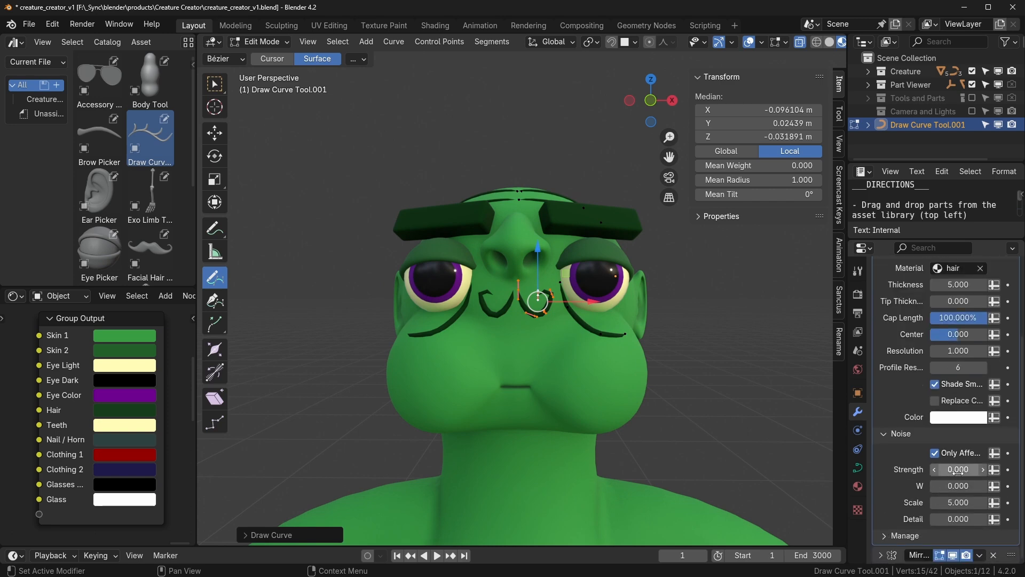
pyautogui.moveTo(958, 470)
pyautogui.mouseDown()
pyautogui.moveTo(976, 470)
pyautogui.moveTo(921, 470)
pyautogui.moveTo(1014, 470)
pyautogui.mouseUp()
pyautogui.moveTo(958, 502); pyautogui.dragTo(1004, 503)
pyautogui.press('Escape')
pyautogui.hotkey('ctrl', 'z')
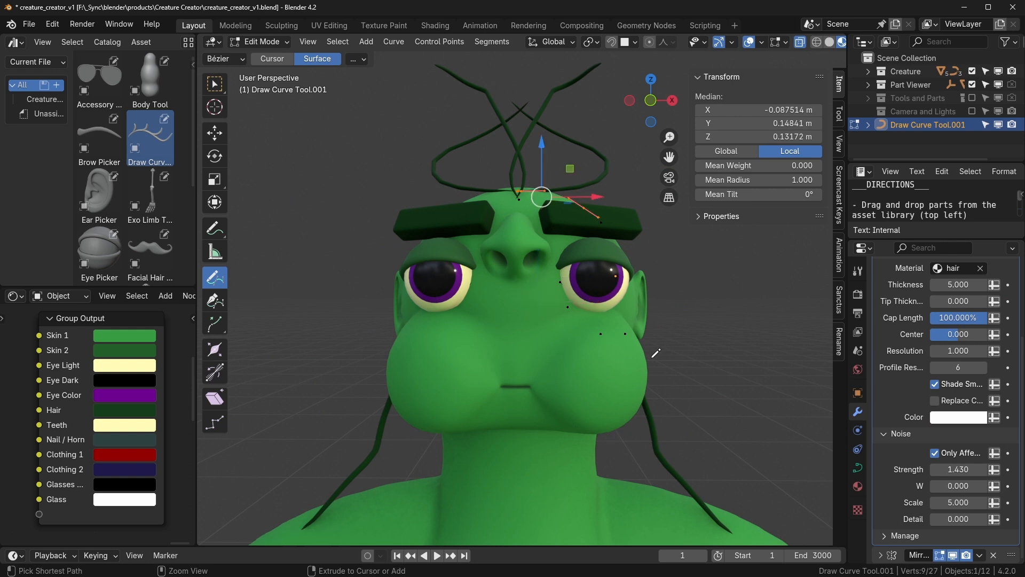
pyautogui.hotkey('ctrl', 'z')
pyautogui.hotkey('ctrl', 'z')
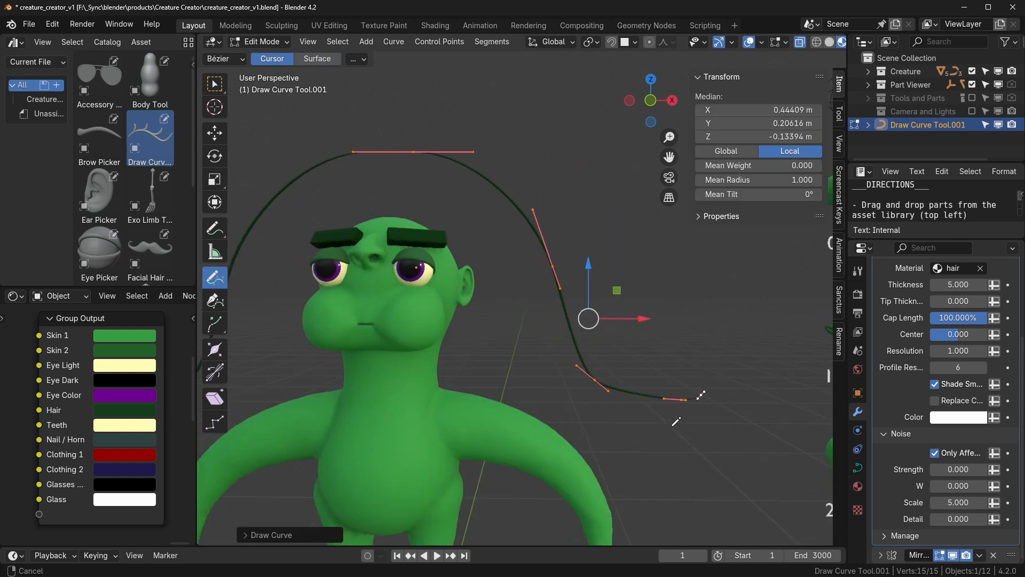
# Step: Show the scene as wireframe and set the resolution of the long arching curve to 0.1
pyautogui.scroll(4, 972, 427)
pyautogui.scroll(-4, 972, 427)
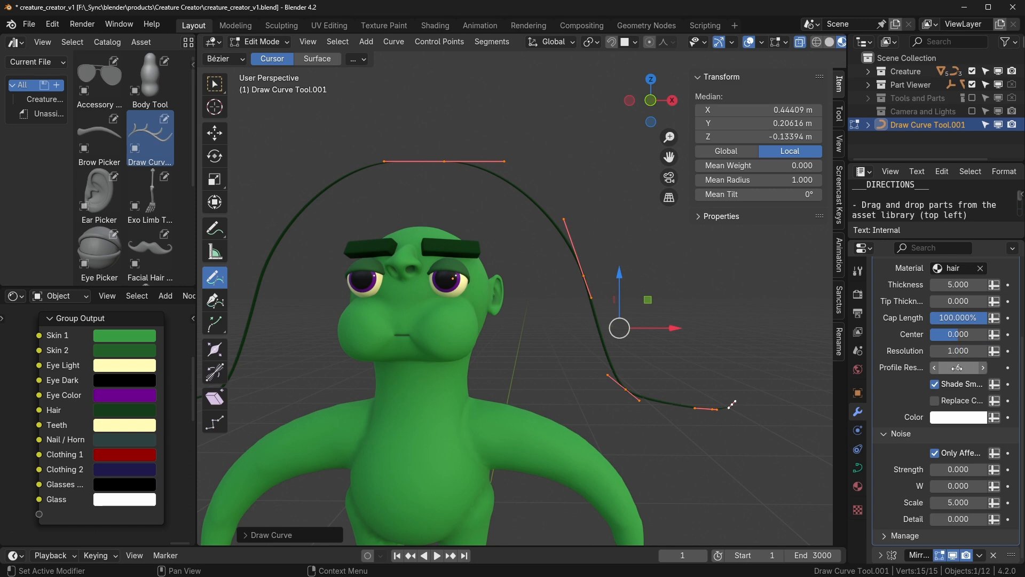
pyautogui.hotkey('shift', 'z')
pyautogui.scroll(3, 672, 323)
pyautogui.keyDown('shift'); pyautogui.moveTo(669, 324); pyautogui.dragTo(559, 305, button='middle'); pyautogui.keyUp('shift')
pyautogui.scroll(7, 549, 336)
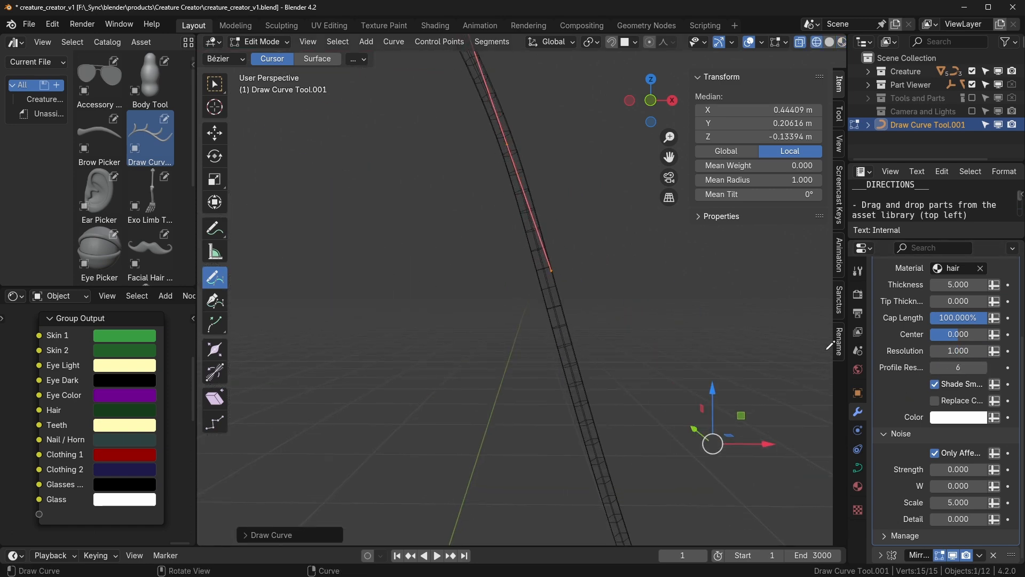
pyautogui.moveTo(963, 351); pyautogui.dragTo(924, 351)
pyautogui.press('Escape')
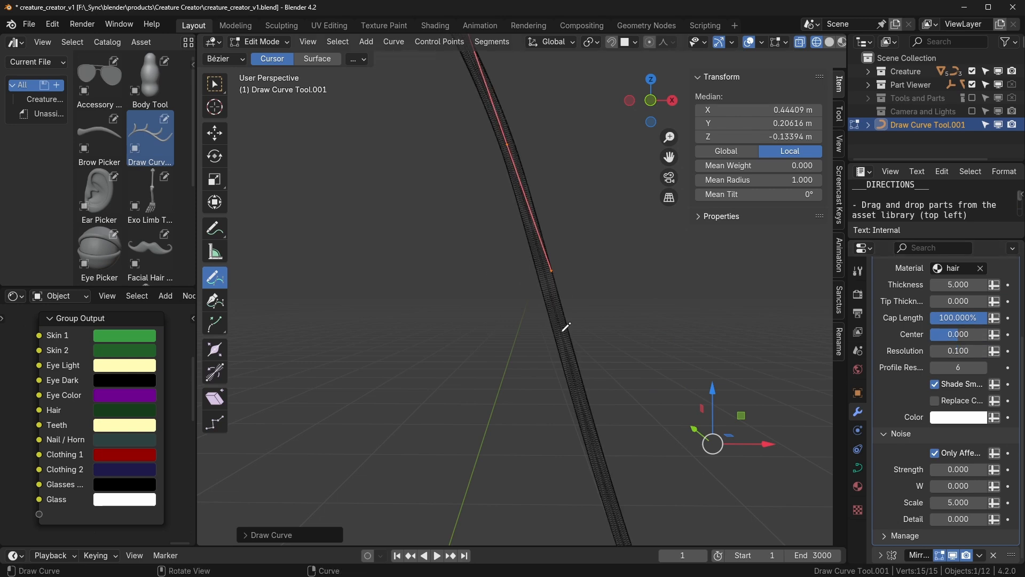
# Step: Add noise to the arching curve with strength 0.157 and scale 40.11, and set its resolution to 1
pyautogui.scroll(-4, 555, 374)
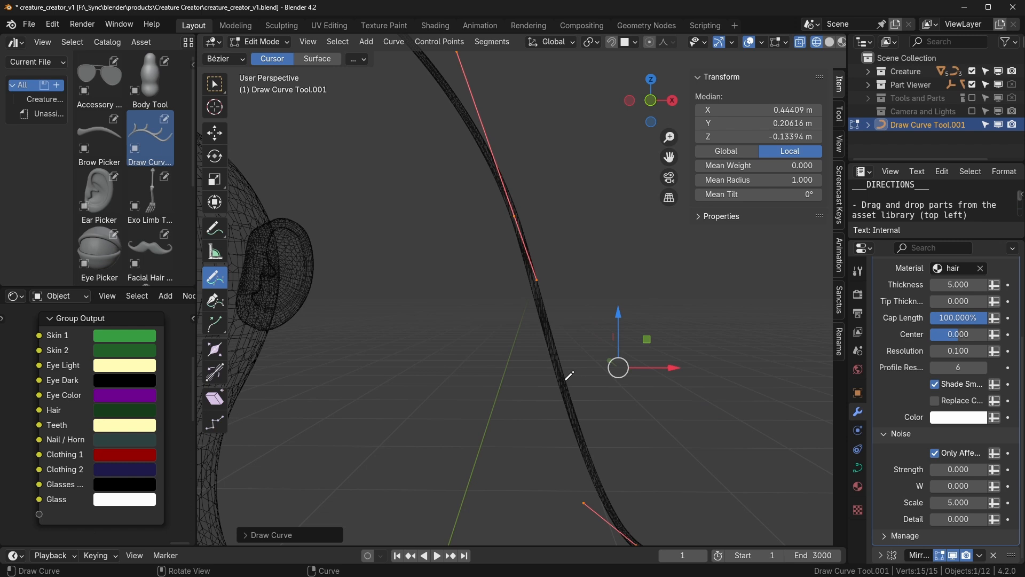
pyautogui.moveTo(963, 469); pyautogui.dragTo(991, 469)
pyautogui.moveTo(956, 503); pyautogui.dragTo(996, 502)
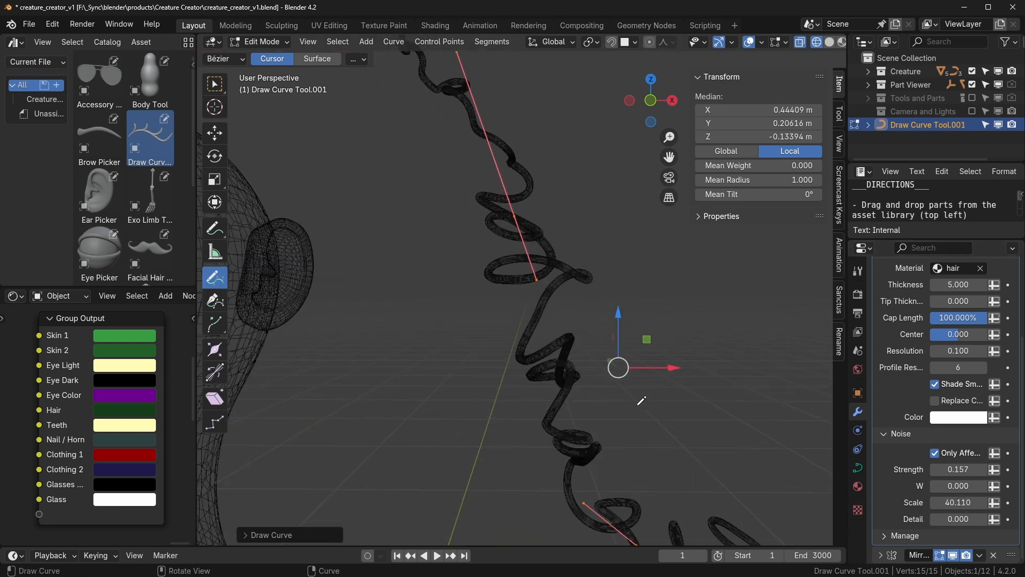
pyautogui.click(965, 355)
pyautogui.write('1')
pyautogui.press('Return')
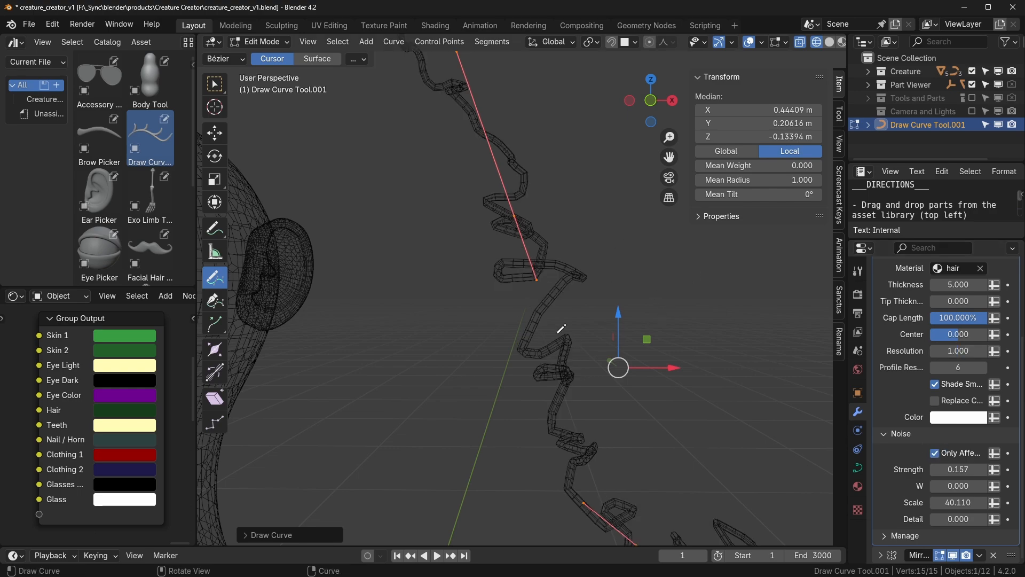
# Step: Leave curve editing, delete the Draw Curve Tool object and return to the shaded view
pyautogui.scroll(-4, 663, 308)
pyautogui.keyDown('shift'); pyautogui.moveTo(507, 324); pyautogui.dragTo(579, 336, button='middle'); pyautogui.keyUp('shift')
pyautogui.press('Tab')
pyautogui.scroll(-3, 579, 336)
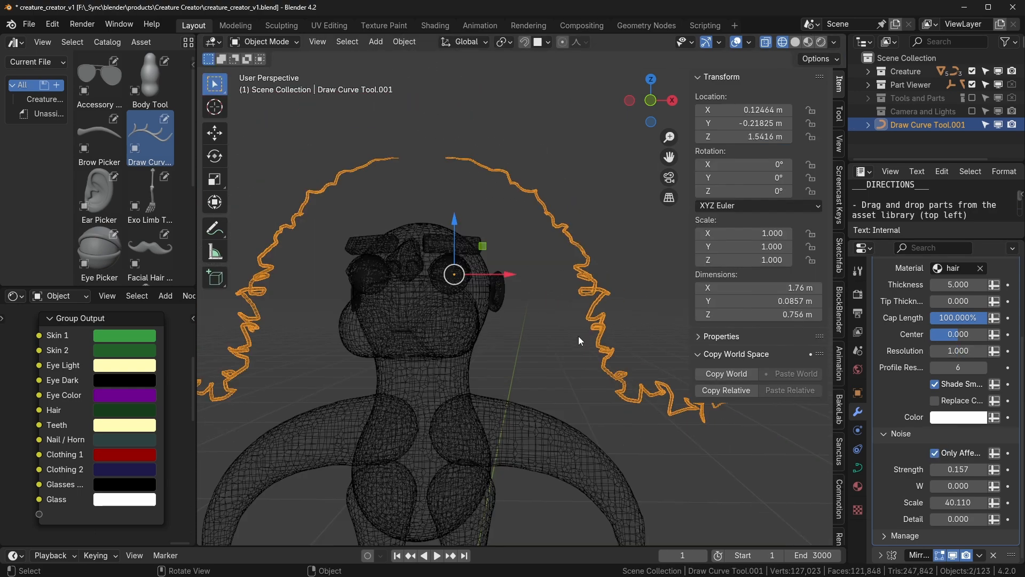
pyautogui.press('x')
pyautogui.click(580, 337)
pyautogui.click(580, 336)
pyautogui.hotkey('shift', 'z')
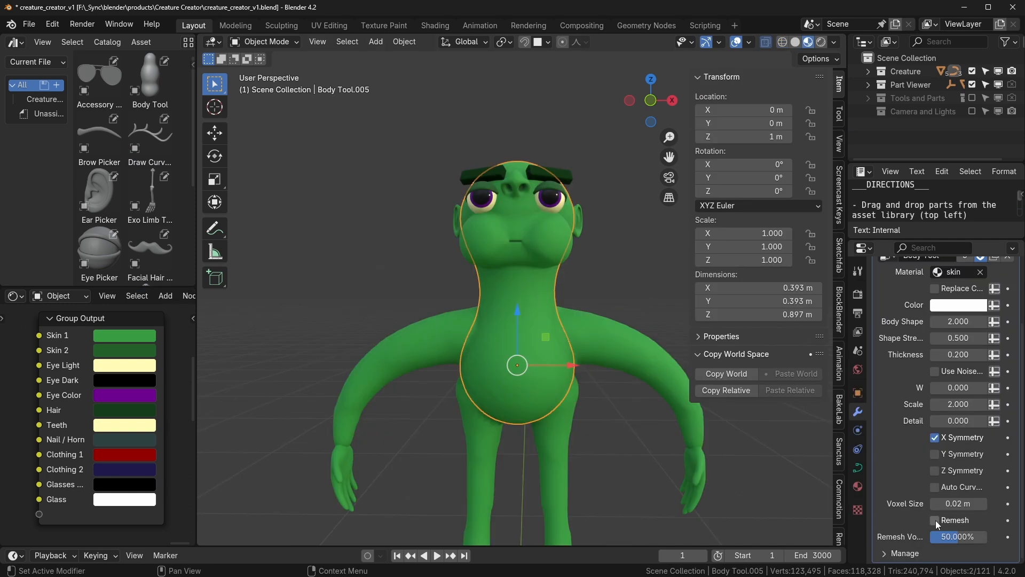
# Step: Try setting the arms' voxel size to 0.01 while inspecting the creature's mesh in wireframe
pyautogui.scroll(3, 640, 364)
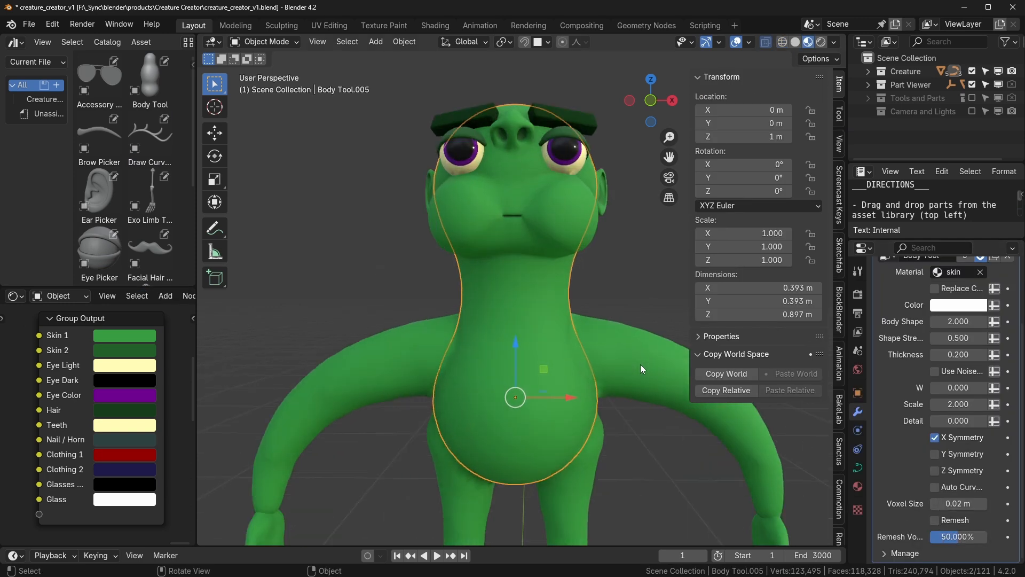
pyautogui.hotkey('shift', 'z')
pyautogui.click(610, 271)
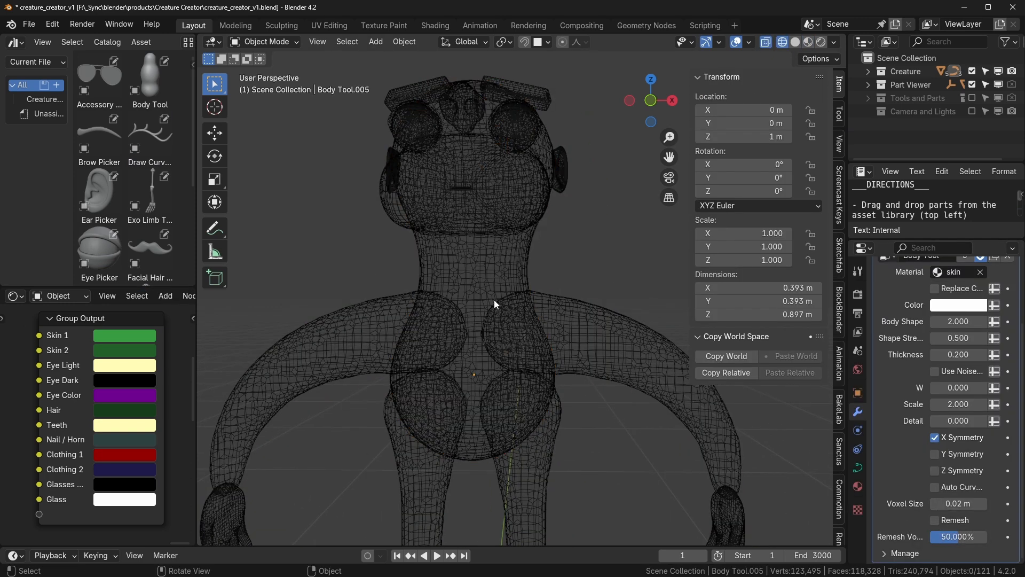
pyautogui.click(494, 299)
pyautogui.click(585, 329)
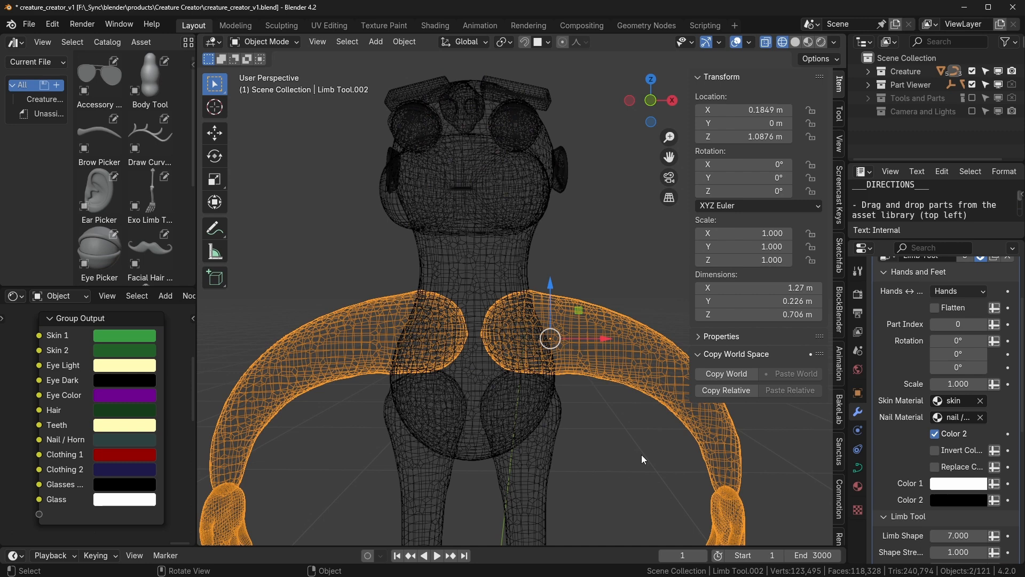
pyautogui.scroll(-10, 948, 456)
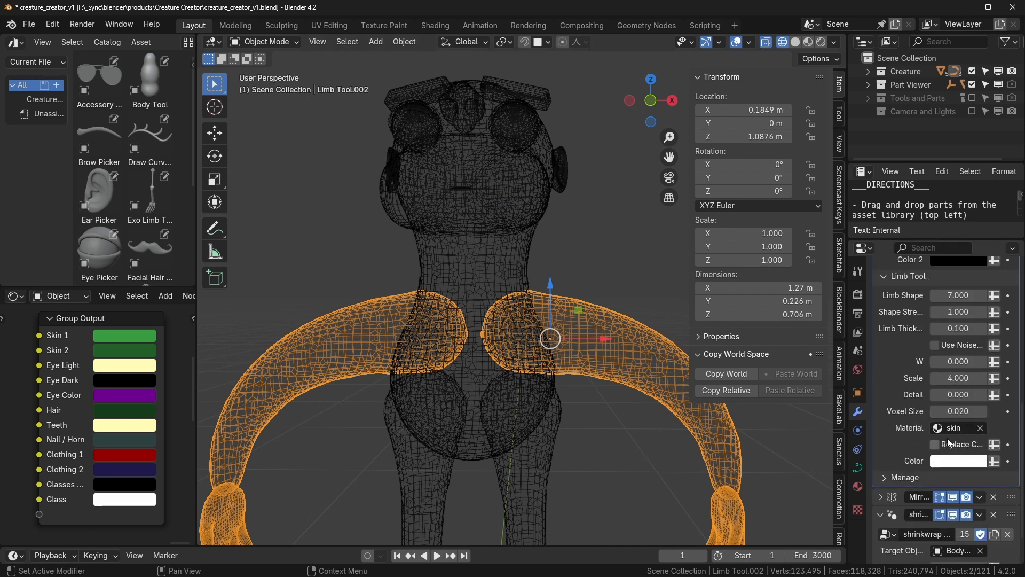
pyautogui.moveTo(961, 411); pyautogui.dragTo(993, 411)
pyautogui.rightClick(963, 411)
pyautogui.click(961, 412)
pyautogui.write('0.01')
pyautogui.press('Return')
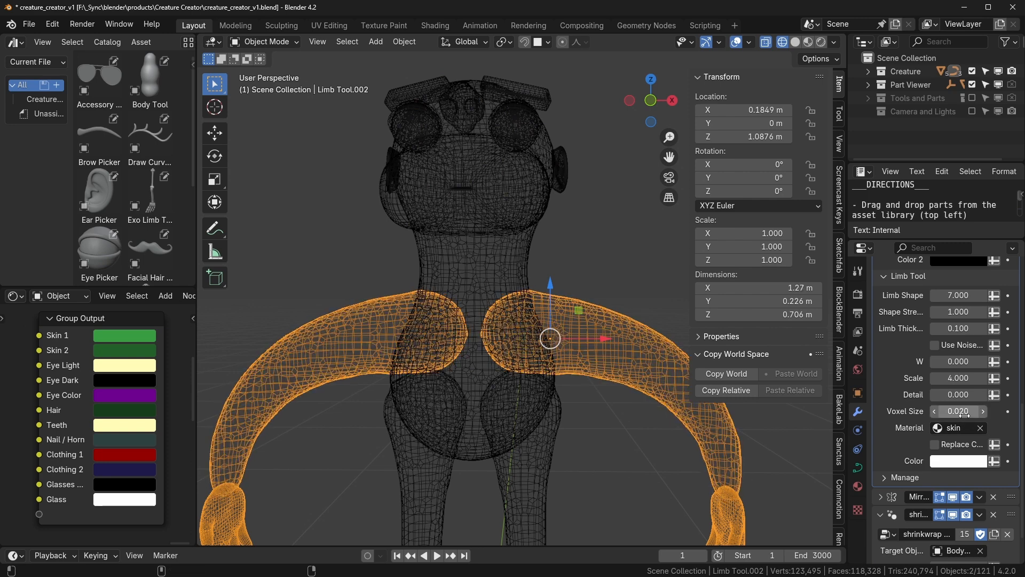
pyautogui.click(517, 269)
pyautogui.hotkey('shift', 'z')
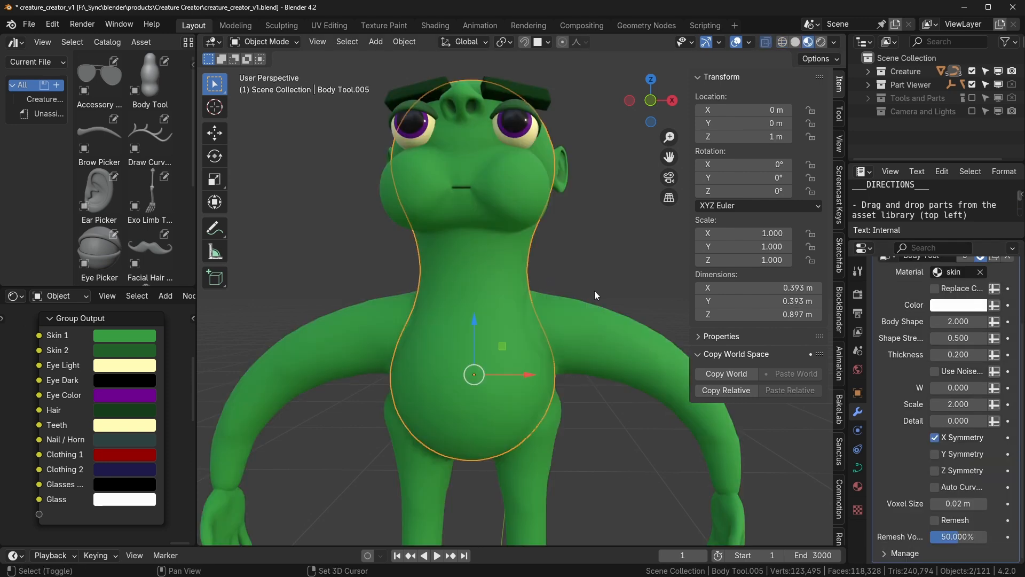
# Step: Thin the creature's arms by setting their limb thickness to 0.051
pyautogui.click(641, 342)
pyautogui.scroll(-10, 944, 416)
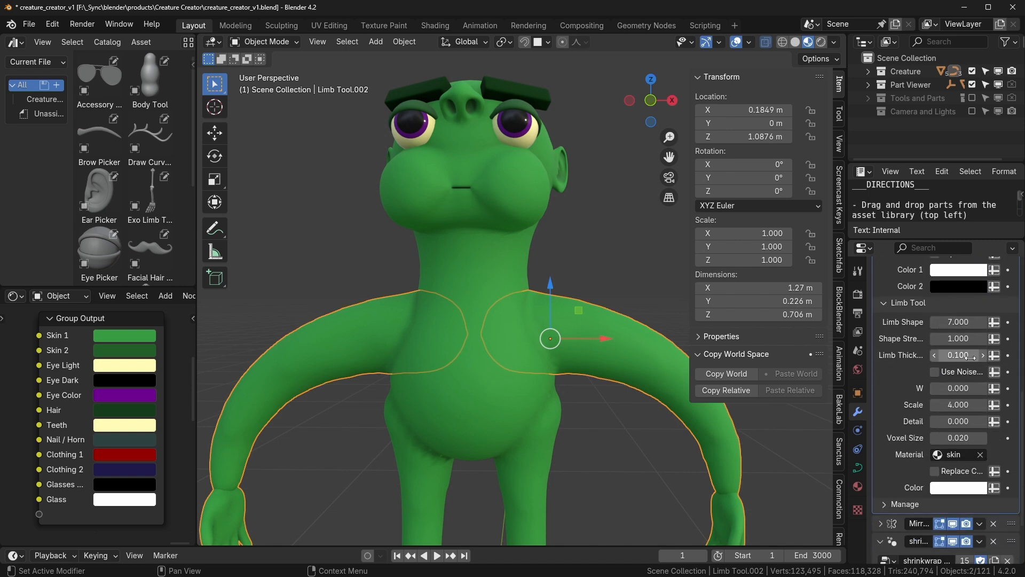
pyautogui.moveTo(972, 363)
pyautogui.mouseDown()
pyautogui.moveTo(940, 362)
pyautogui.moveTo(972, 357)
pyautogui.mouseUp()
pyautogui.click(655, 456)
pyautogui.keyDown('shift'); pyautogui.moveTo(701, 453); pyautogui.dragTo(590, 399, button='middle'); pyautogui.keyUp('shift')
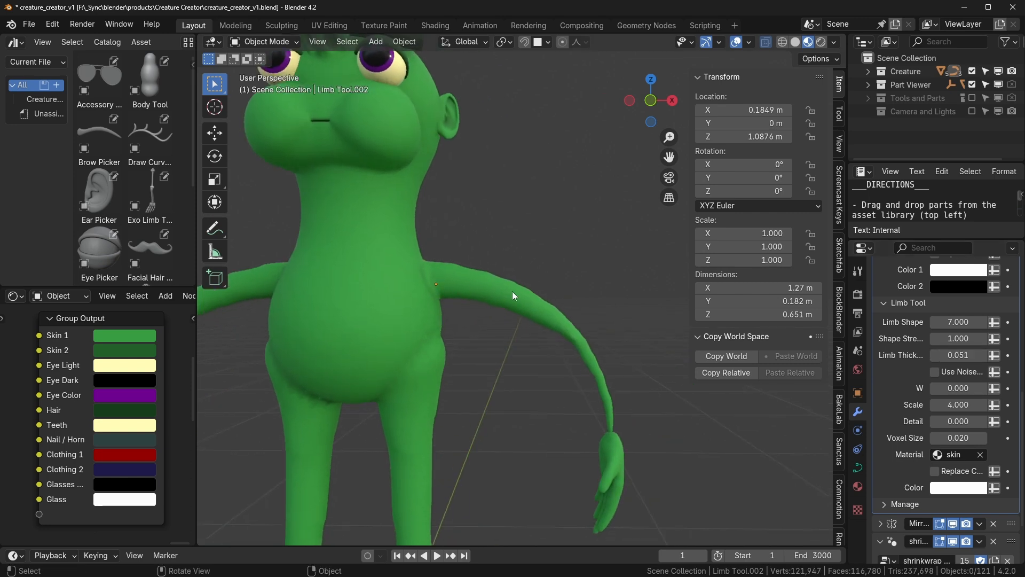
# Step: Try a voxel size of 0.01 on the thinned arms, then undo both the voxel size and thickness changes
pyautogui.hotkey('shift', 'z')
pyautogui.hotkey('shift', 'z')
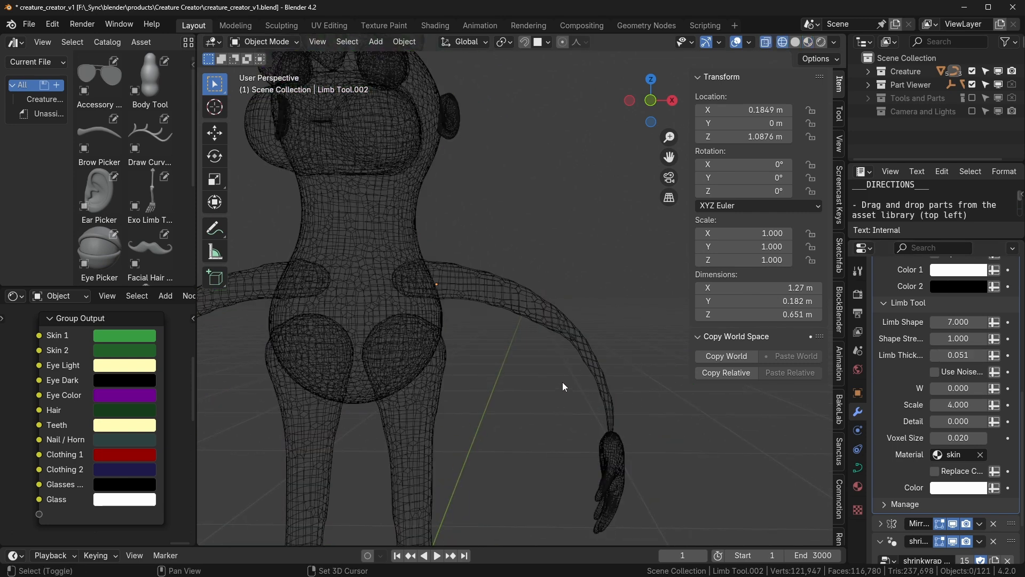
pyautogui.moveTo(562, 380); pyautogui.dragTo(567, 369, button='middle')
pyautogui.moveTo(965, 438); pyautogui.dragTo(934, 438)
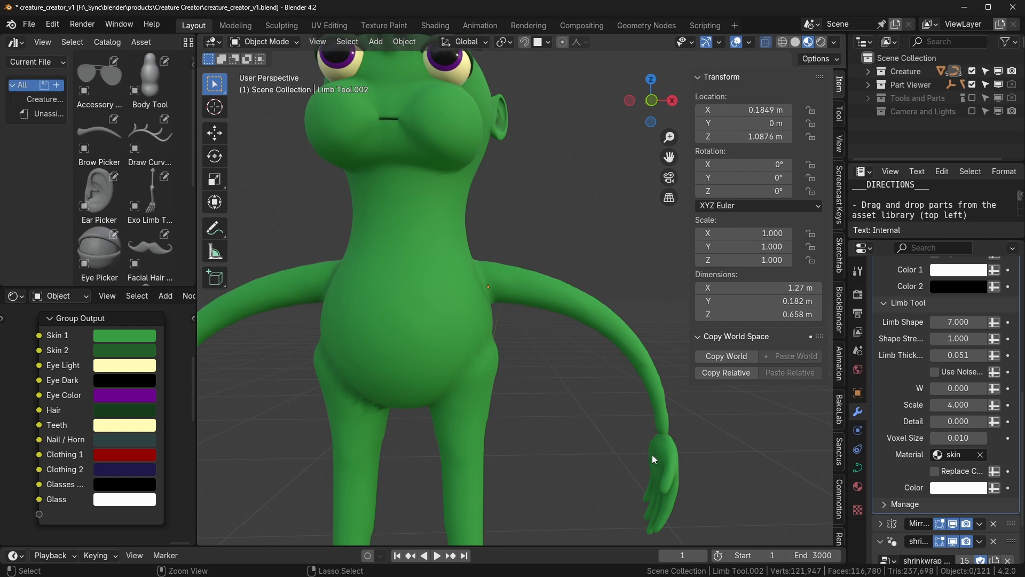
pyautogui.hotkey('ctrl', 'z')
pyautogui.hotkey('ctrl', 'z')
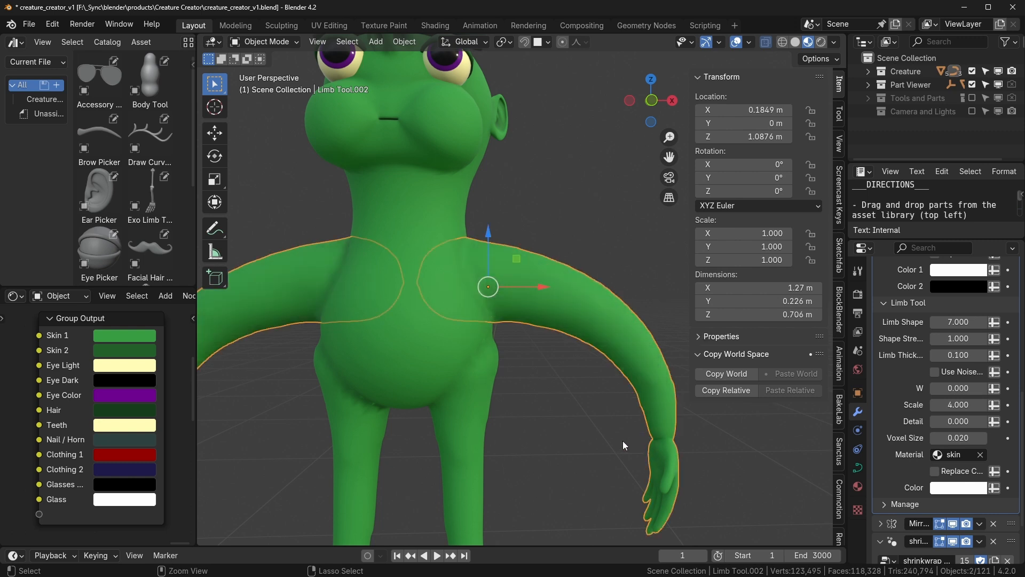
# Step: Enable the Tools and Parts collection and expand it to list its subcollections
pyautogui.scroll(2, 956, 455)
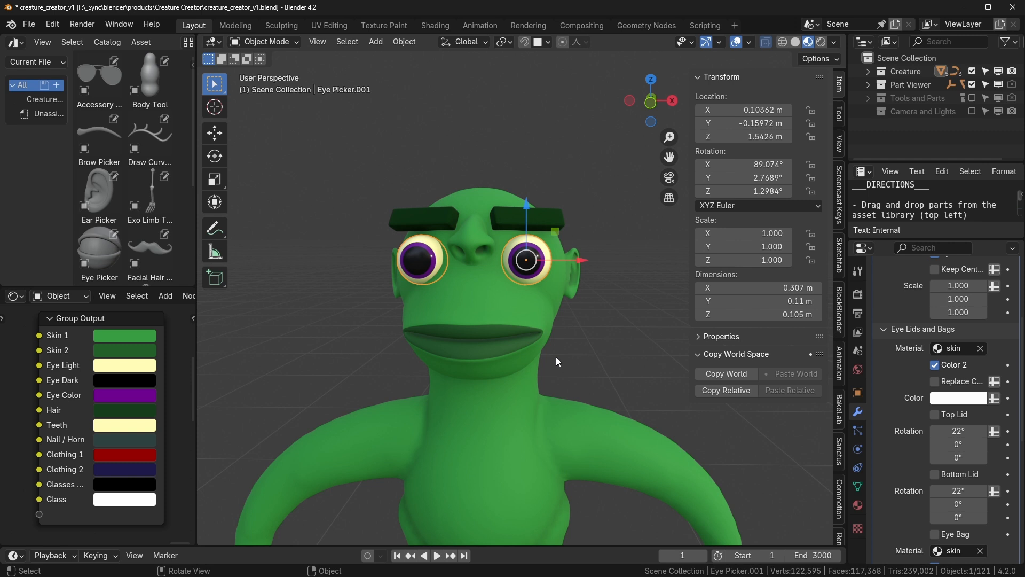
pyautogui.scroll(-7, 556, 357)
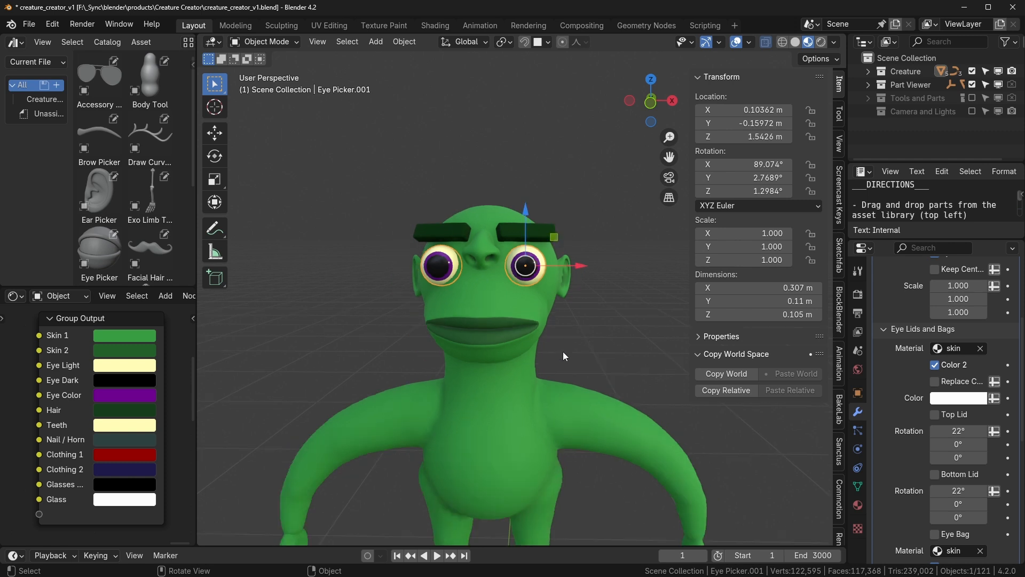
pyautogui.keyDown('shift'); pyautogui.moveTo(591, 328); pyautogui.dragTo(325, 294, button='middle'); pyautogui.keyUp('shift')
pyautogui.scroll(-2, 454, 297)
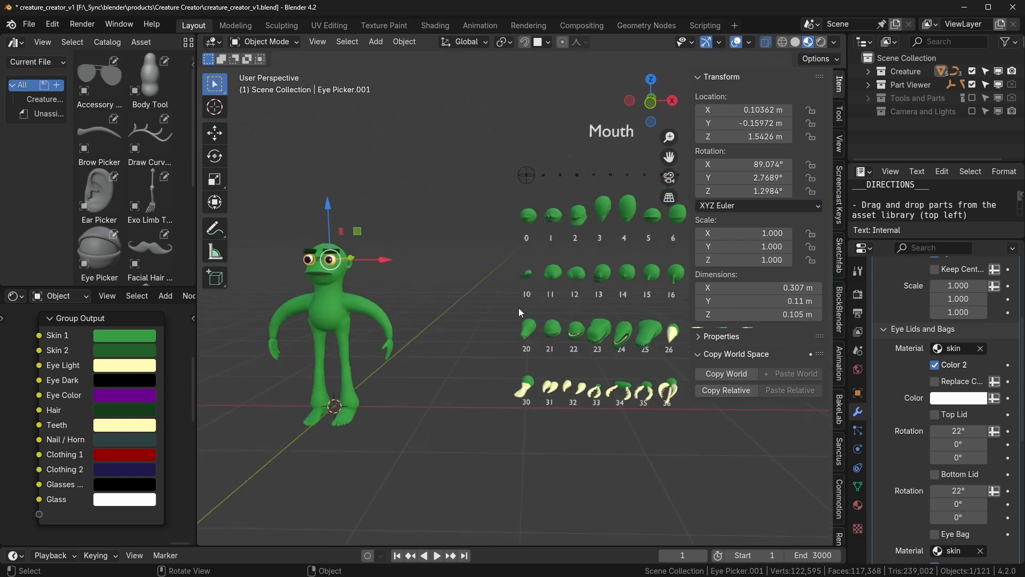
pyautogui.keyDown('shift'); pyautogui.moveTo(583, 322); pyautogui.dragTo(520, 339, button='middle'); pyautogui.keyUp('shift')
pyautogui.click(972, 98)
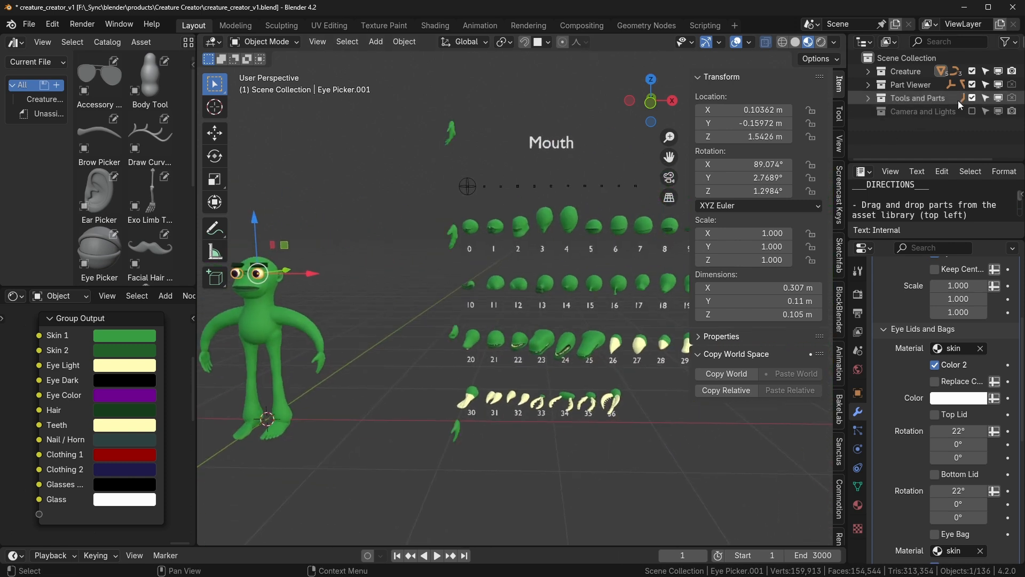
pyautogui.click(868, 99)
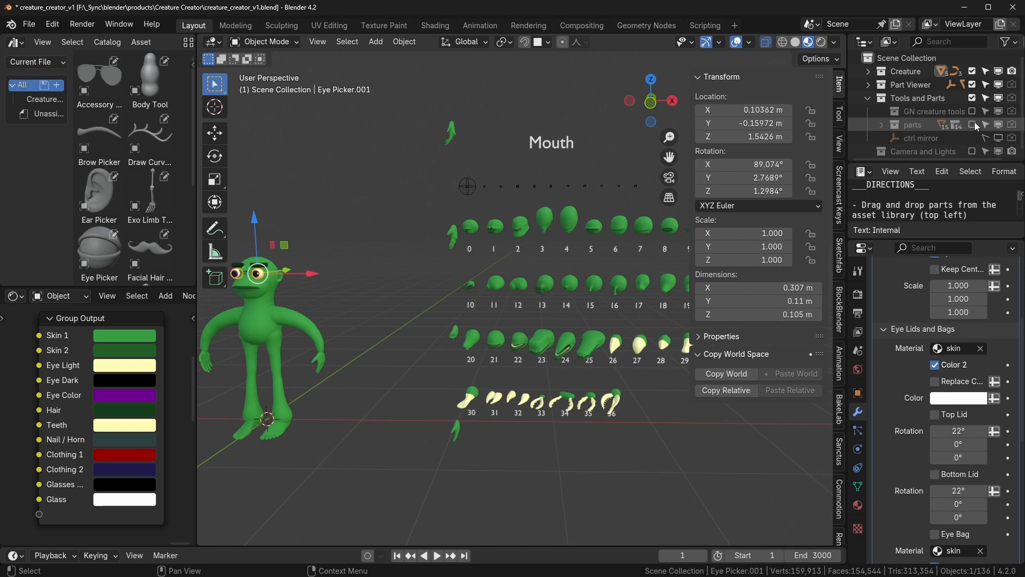
# Step: Enable and expand the parts collection, and make the mouth collection its only visible part set
pyautogui.scroll(2, 273, 307)
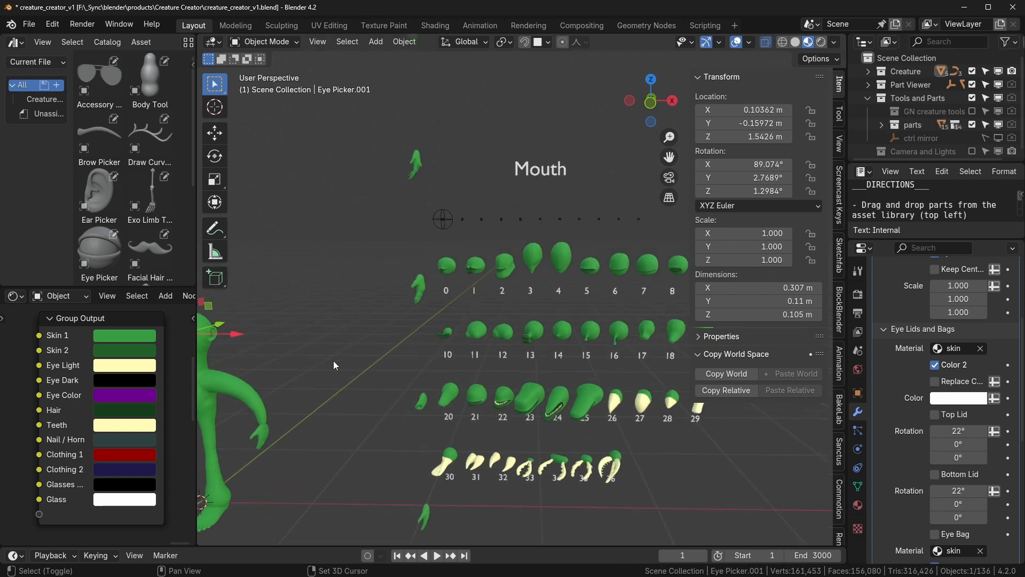
pyautogui.scroll(-3, 572, 302)
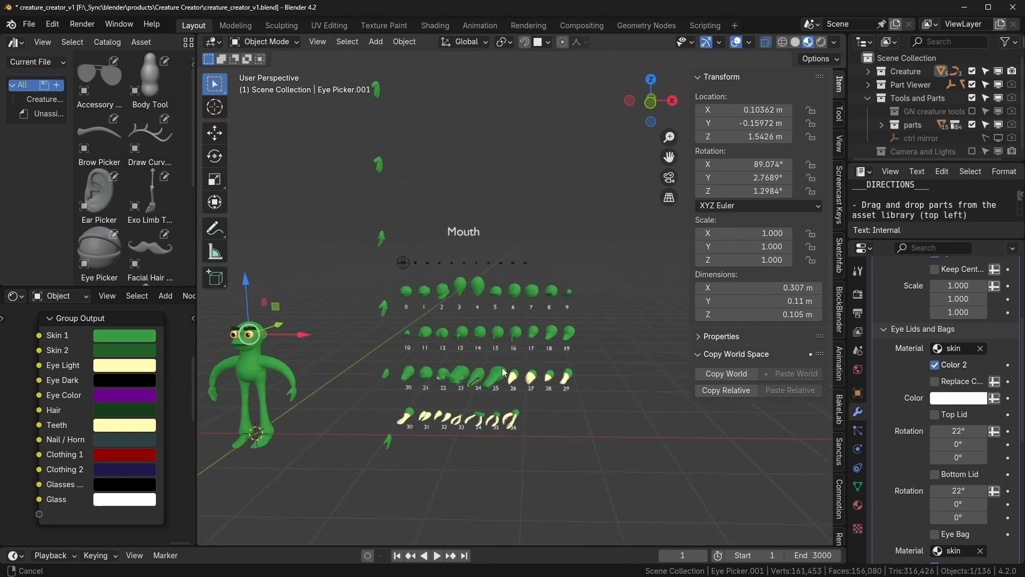
pyautogui.click(881, 125)
pyautogui.scroll(-5, 941, 120)
pyautogui.click(972, 84)
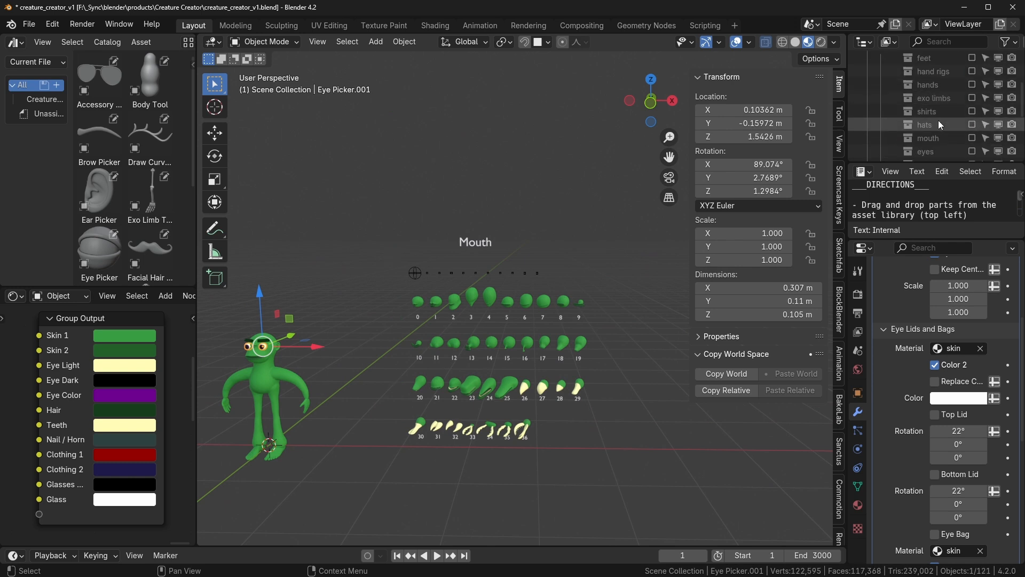
pyautogui.click(971, 137)
pyautogui.keyDown('shift'); pyautogui.moveTo(574, 417); pyautogui.dragTo(358, 297, button='middle'); pyautogui.keyUp('shift')
pyautogui.scroll(3, 438, 320)
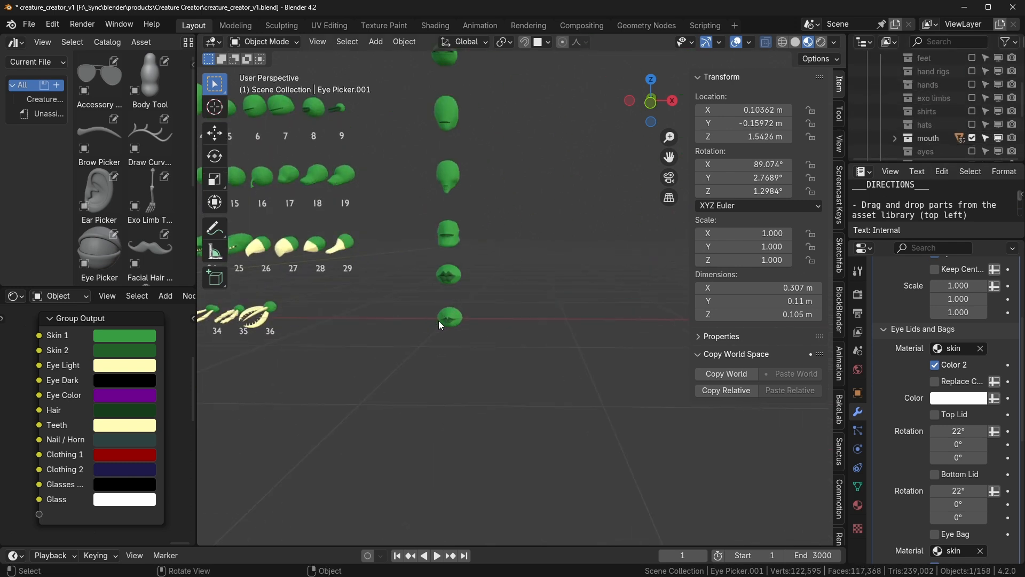
# Step: Select the lowest mouth model in the column of source mouths and frame it in the view
pyautogui.click(460, 314)
pyautogui.scroll(2, 462, 313)
pyautogui.press('KP_Decimal')
pyautogui.scroll(-1, 572, 322)
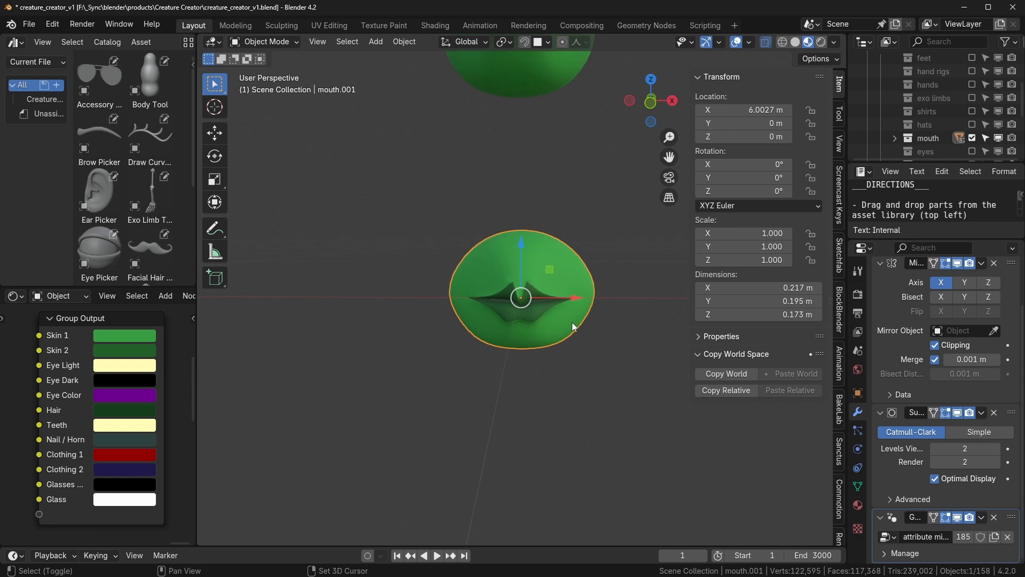
# Step: Duplicate the lowest mouth model beside the original and snap the 3D cursor to the duplicate's origin
pyautogui.keyDown('shift'); pyautogui.moveTo(572, 322); pyautogui.dragTo(493, 360, button='middle'); pyautogui.keyUp('shift')
pyautogui.scroll(-2, 492, 360)
pyautogui.hotkey('shift', 'd')
pyautogui.click(665, 362)
pyautogui.hotkey('shift', 's')
pyautogui.keyDown('shift'); pyautogui.moveTo(665, 362); pyautogui.dragTo(578, 373, button='middle'); pyautogui.keyUp('shift')
pyautogui.click(618, 450)
# Step: Delete the entire mesh of the duplicated mouth in Edit Mode
pyautogui.press('Tab')
pyautogui.press('a')
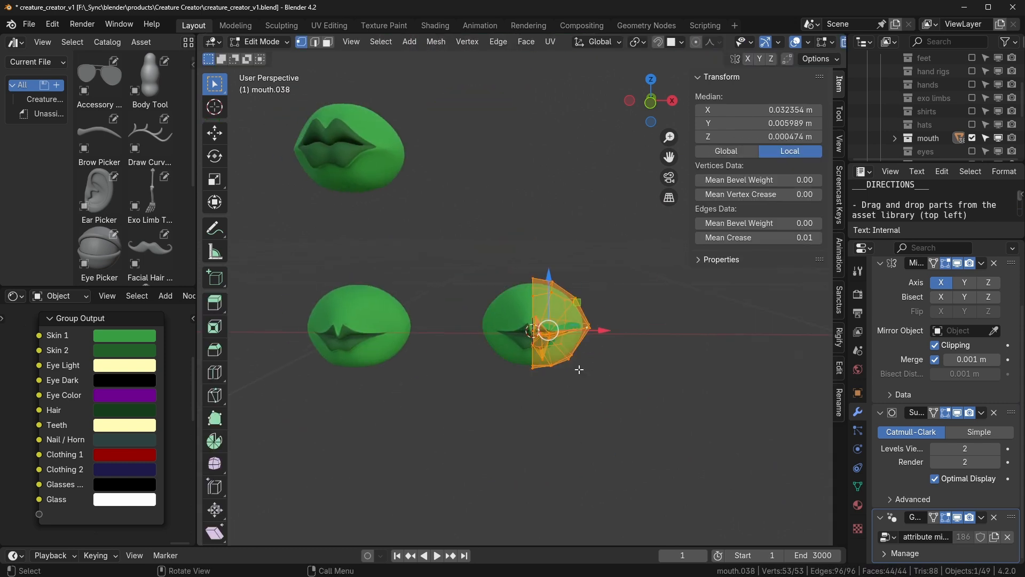
pyautogui.press('x')
pyautogui.click(579, 370)
# Step: Add a cube to the emptied mouth object and scale it down to roughly the size of the other mouths
pyautogui.hotkey('shift', 'a')
pyautogui.click(553, 364)
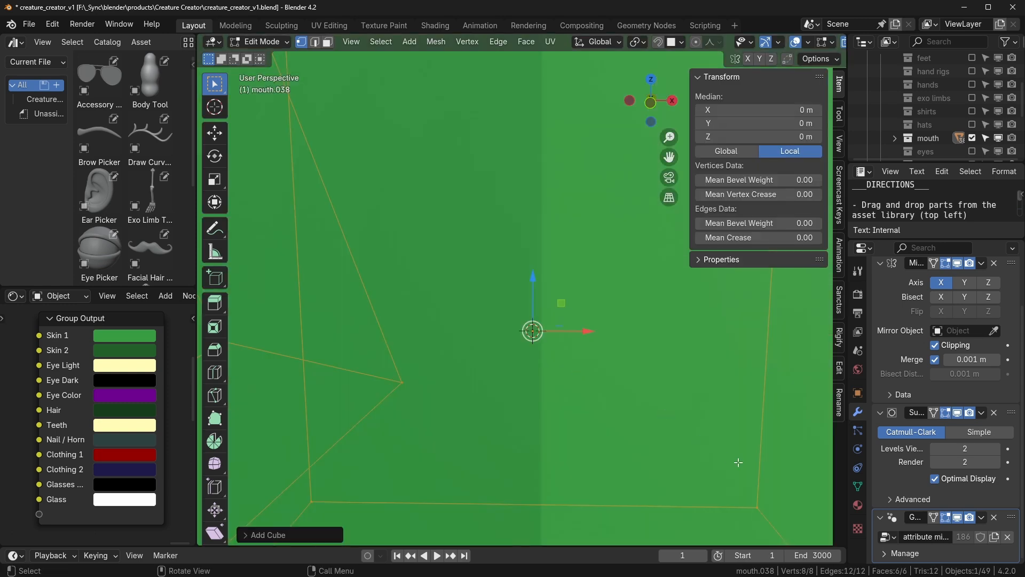
pyautogui.press('s')
pyautogui.click(560, 370)
pyautogui.press('s')
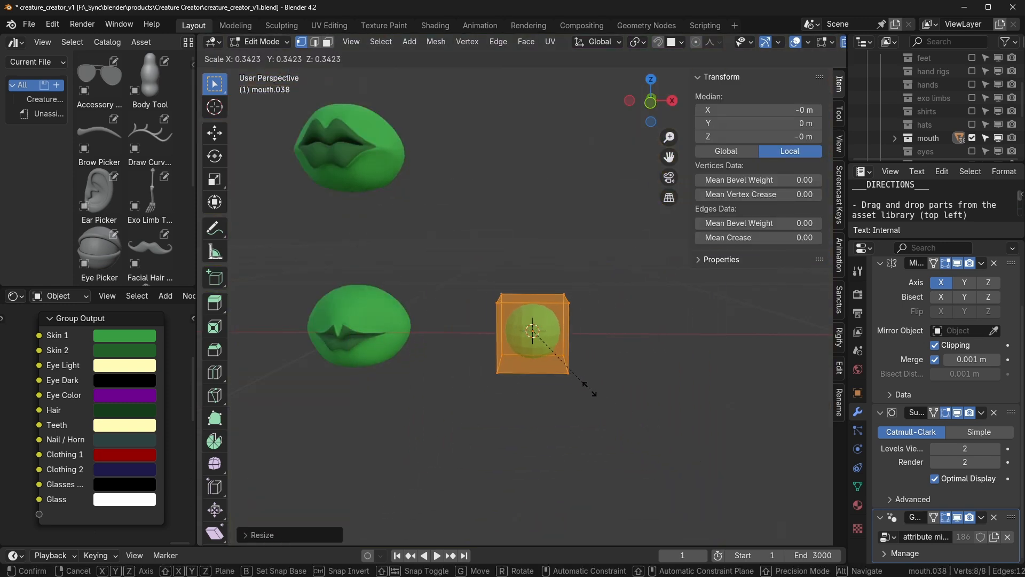
pyautogui.click(591, 391)
# Step: Inset the cube's front face twice and select the innermost face
pyautogui.scroll(4, 591, 391)
pyautogui.press('3')
pyautogui.click(564, 368)
pyautogui.moveTo(591, 391); pyautogui.dragTo(572, 380, button='middle')
pyautogui.press('i')
pyautogui.click(694, 393)
pyautogui.press('i')
pyautogui.click(685, 390)
pyautogui.scroll(2, 687, 390)
pyautogui.click(675, 414)
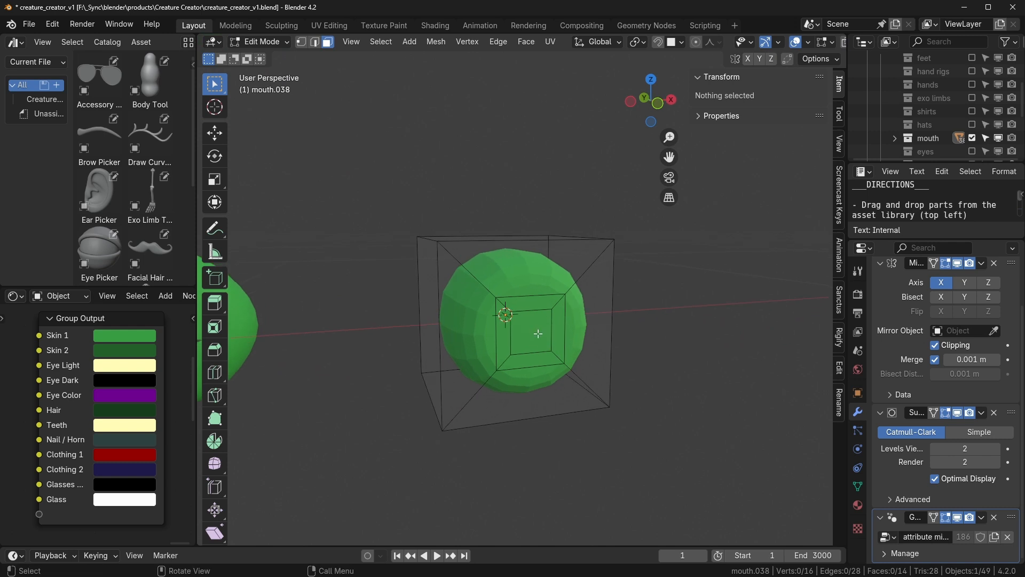
pyautogui.click(538, 333)
pyautogui.scroll(1, 623, 407)
pyautogui.moveTo(622, 407); pyautogui.dragTo(623, 407, button='middle')
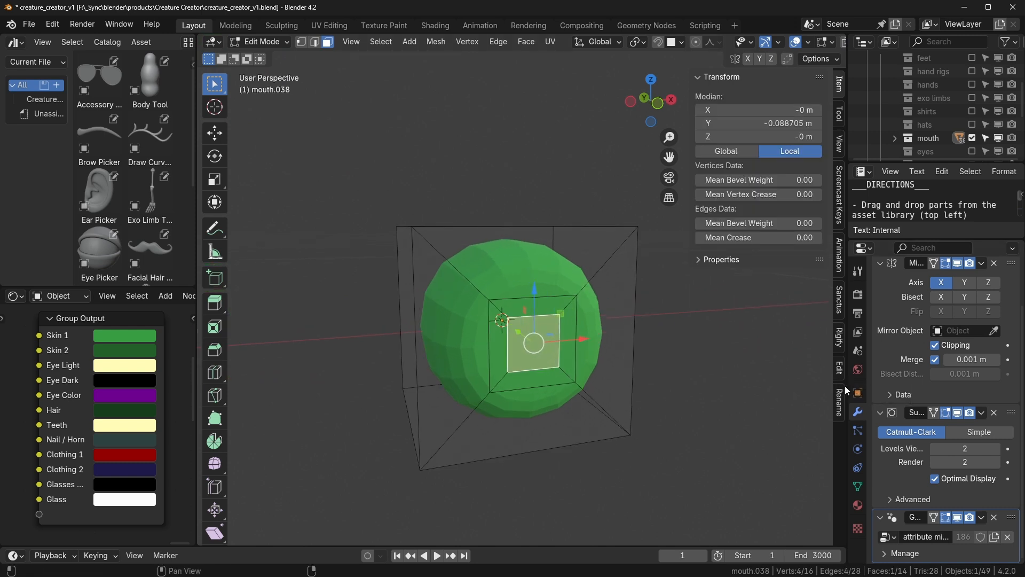
# Step: Widen the Properties editor, add a Geometry Nodes modifier to the cube and search its node groups for "attr"
pyautogui.moveTo(845, 385); pyautogui.dragTo(769, 385)
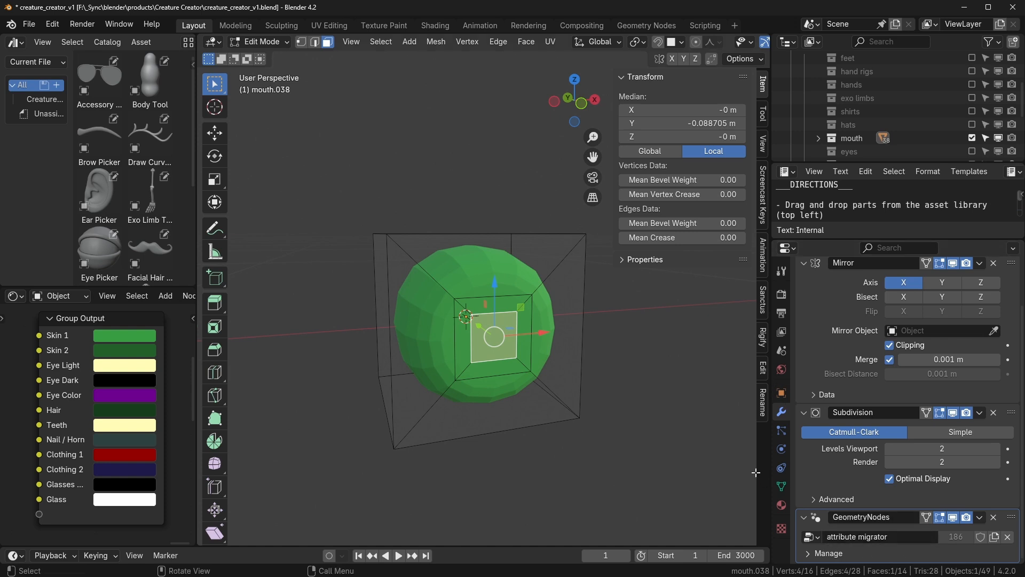
pyautogui.moveTo(772, 428); pyautogui.dragTo(811, 428)
pyautogui.scroll(5, 914, 299)
pyautogui.click(915, 293)
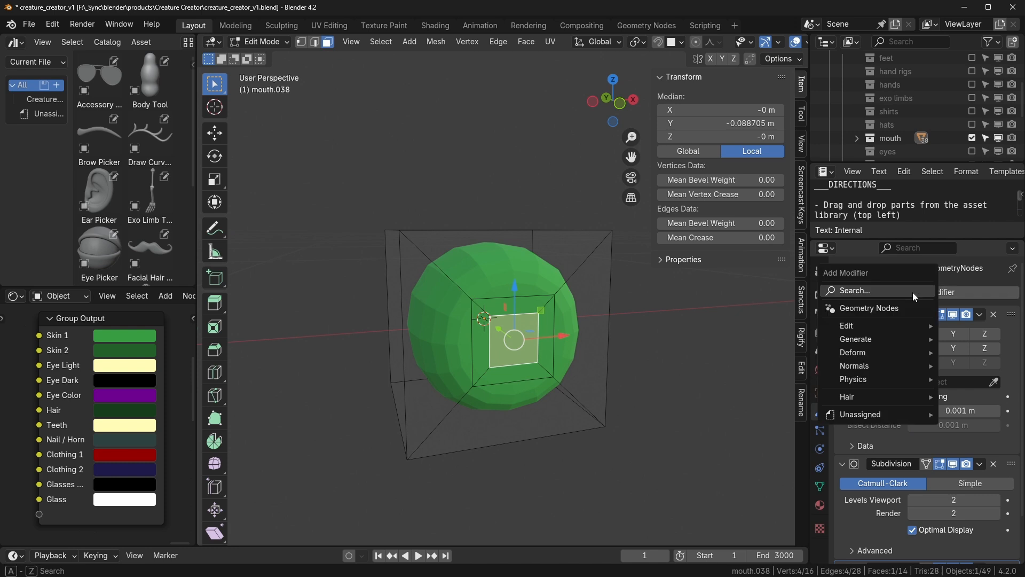
pyautogui.click(869, 308)
pyautogui.scroll(-5, 906, 434)
pyautogui.click(850, 537)
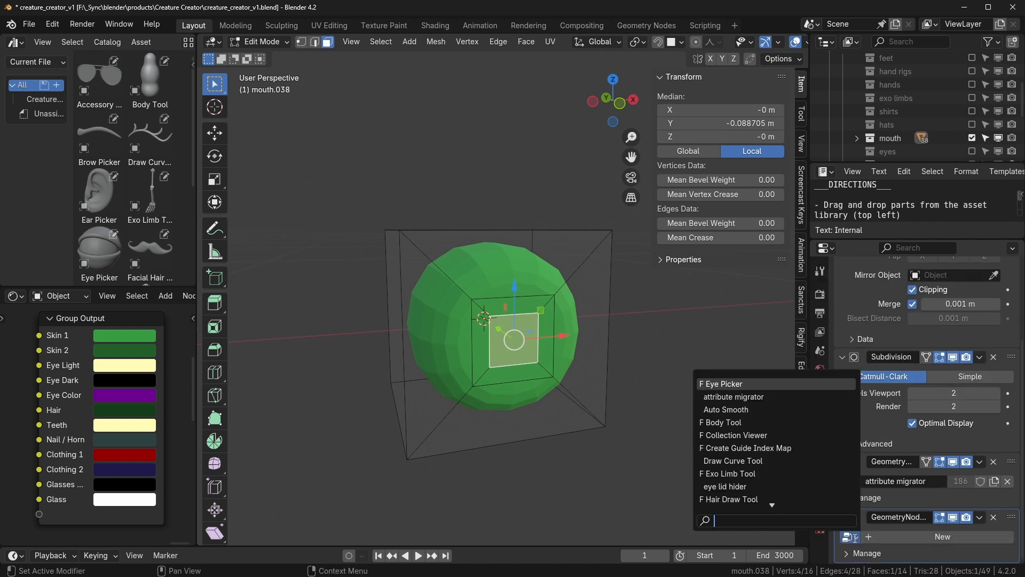
pyautogui.write('attr')
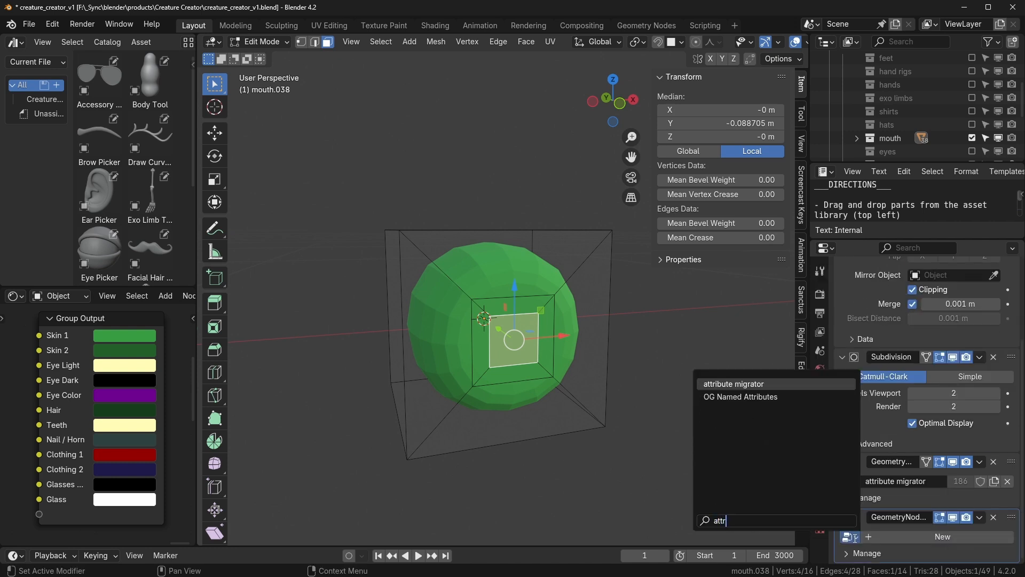
# Step: Assign the cube's innermost front face to vertex group 2 at a weight of 1.000
pyautogui.click(819, 486)
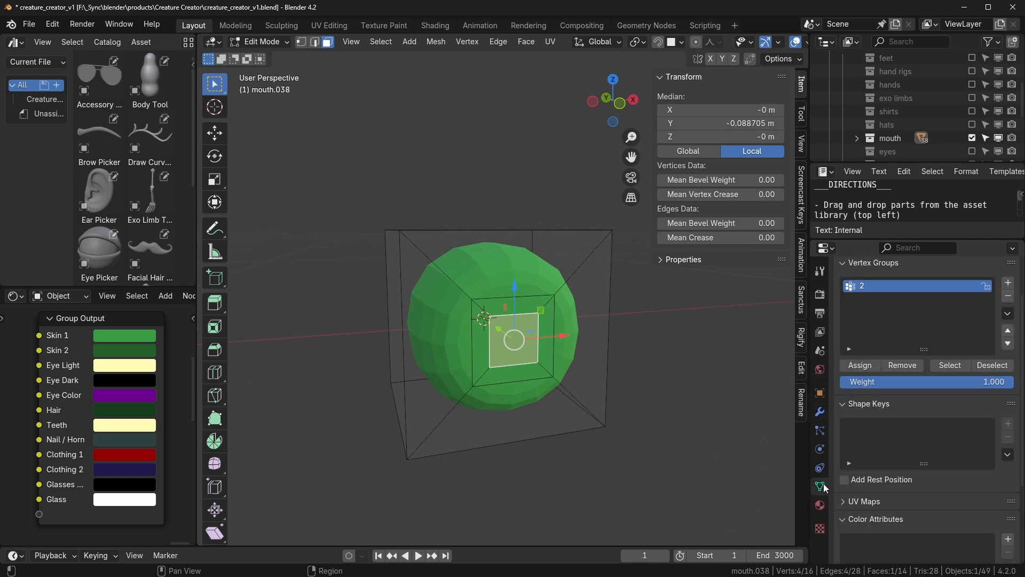
pyautogui.scroll(3, 857, 346)
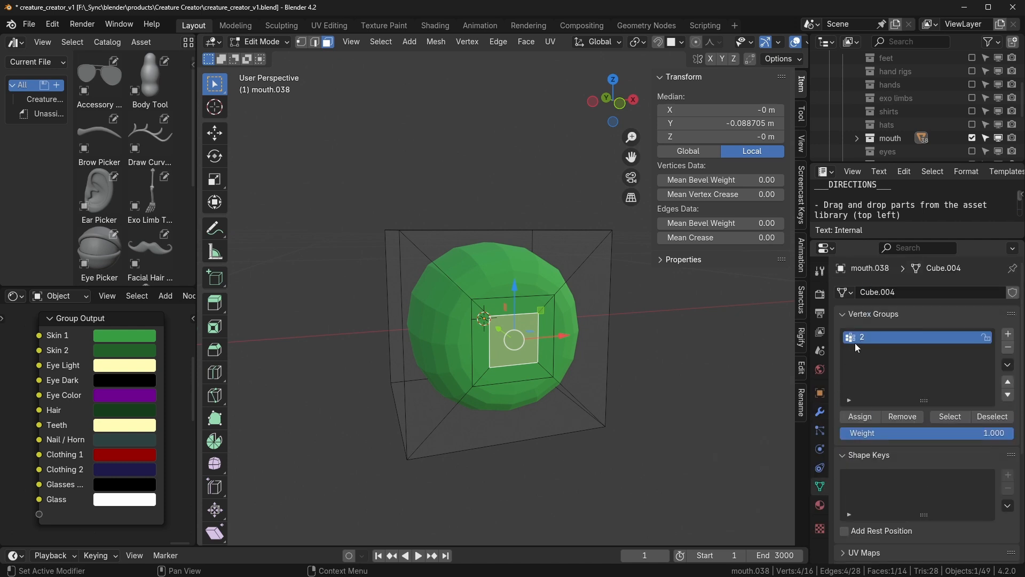
pyautogui.scroll(3, 648, 374)
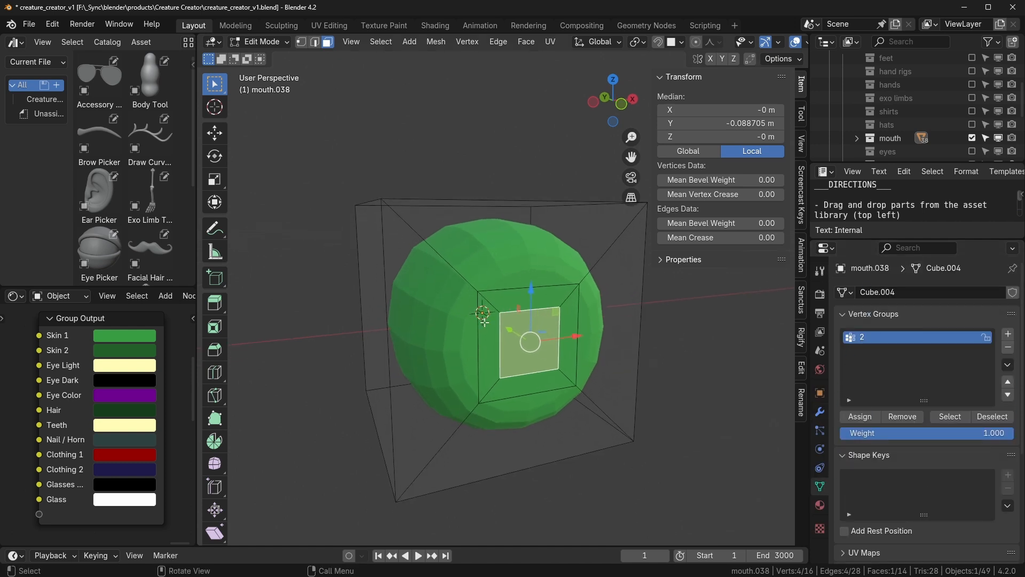
pyautogui.click(867, 418)
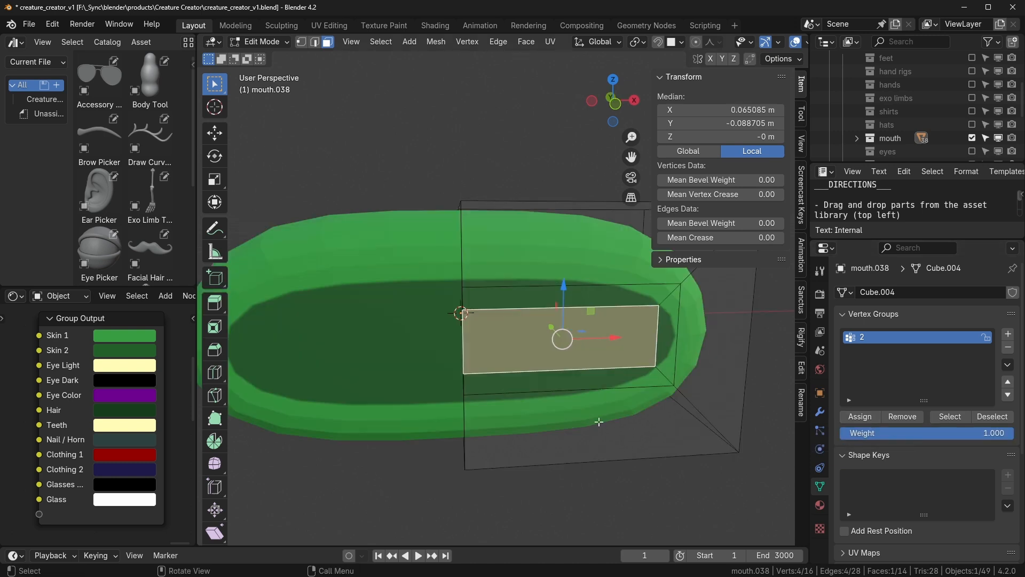
# Step: Undo the assignment and reassign the inner face to vertex group 2 at weight 0.177, then select the surrounding face loop
pyautogui.hotkey('ctrl', 'z')
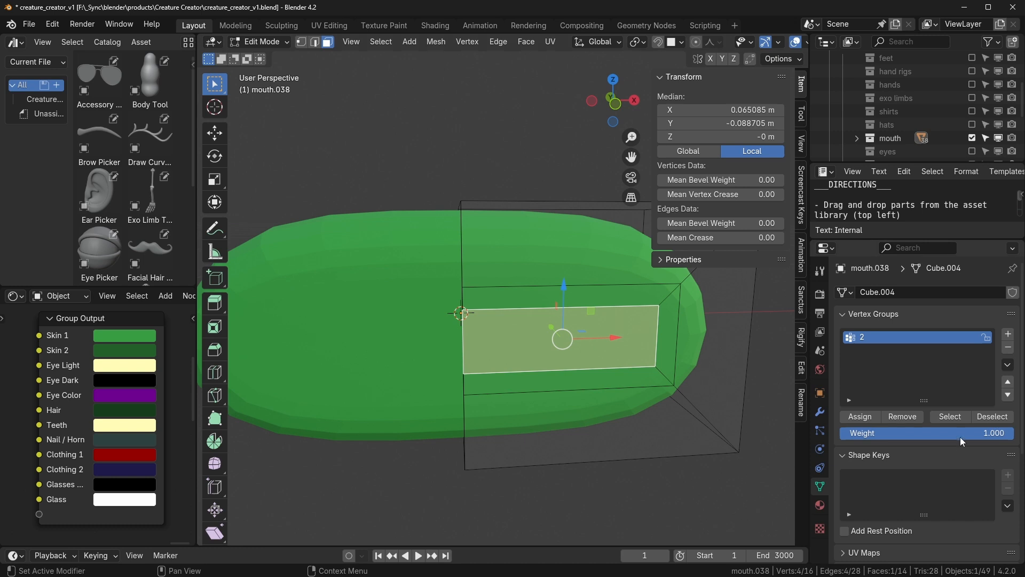
pyautogui.moveTo(960, 437); pyautogui.dragTo(883, 436)
pyautogui.click(858, 415)
pyautogui.click(856, 419)
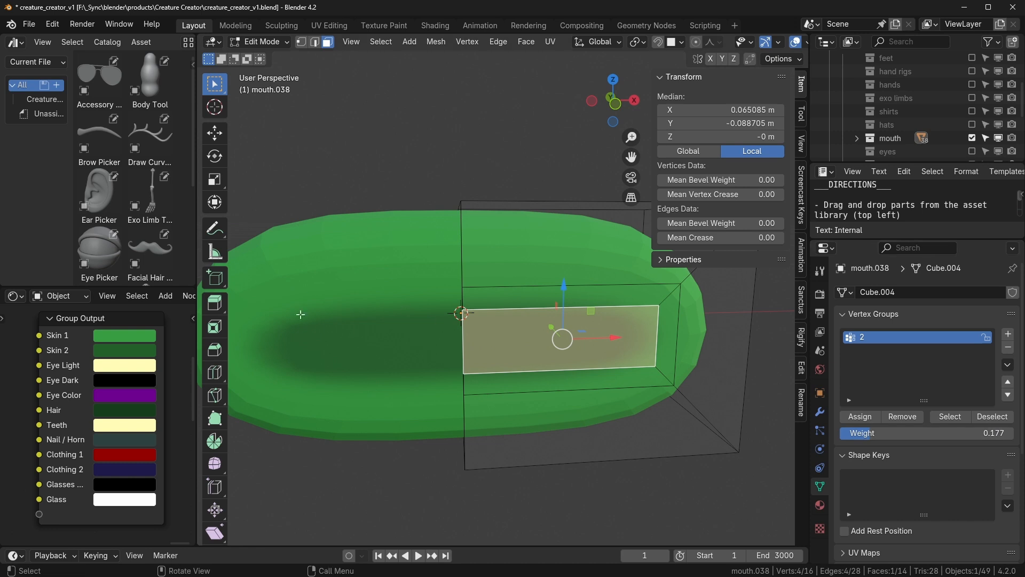
pyautogui.click(481, 291)
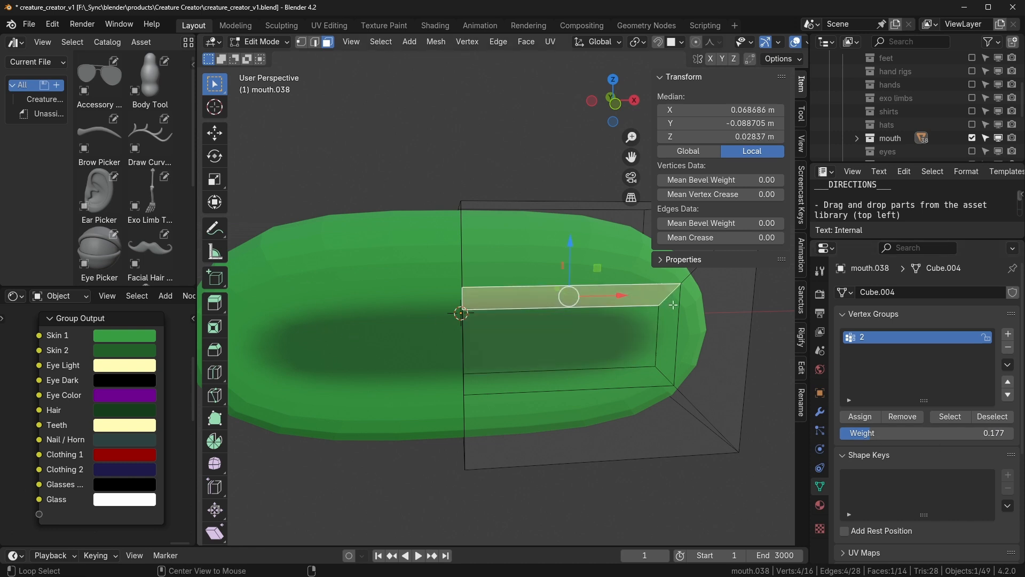
pyautogui.keyDown('alt'); pyautogui.click(672, 301); pyautogui.keyUp('alt')
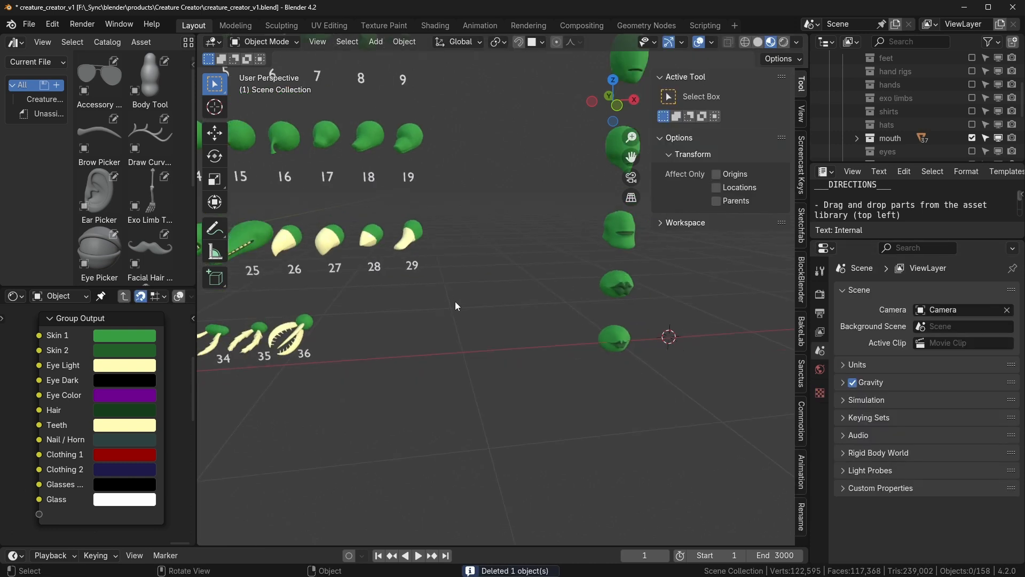
# Step: Disable the mouth collection and enable the eyes collection
pyautogui.keyDown('shift'); pyautogui.moveTo(553, 294); pyautogui.dragTo(435, 346, button='middle'); pyautogui.keyUp('shift')
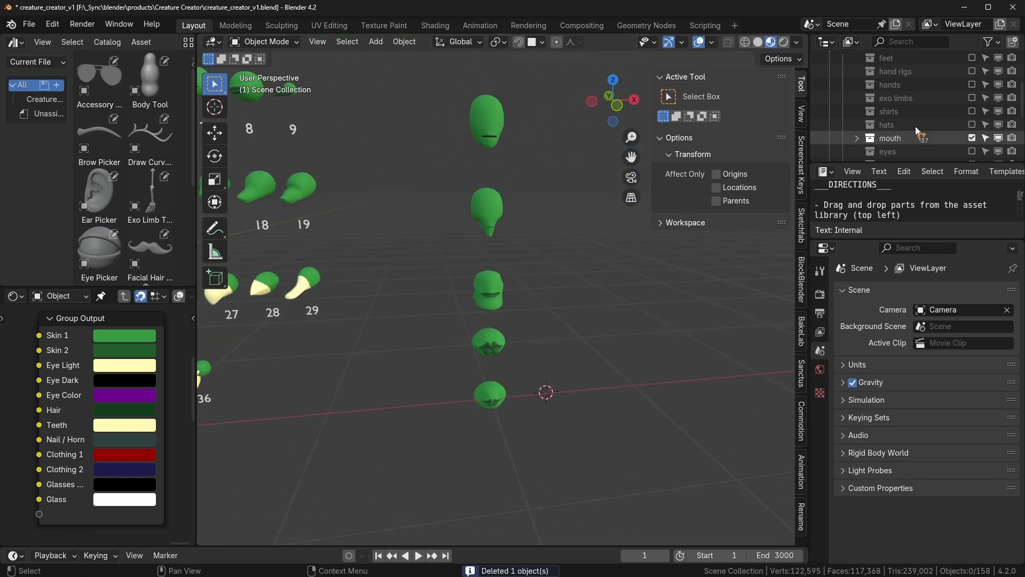
pyautogui.click(972, 138)
pyautogui.scroll(2, 959, 118)
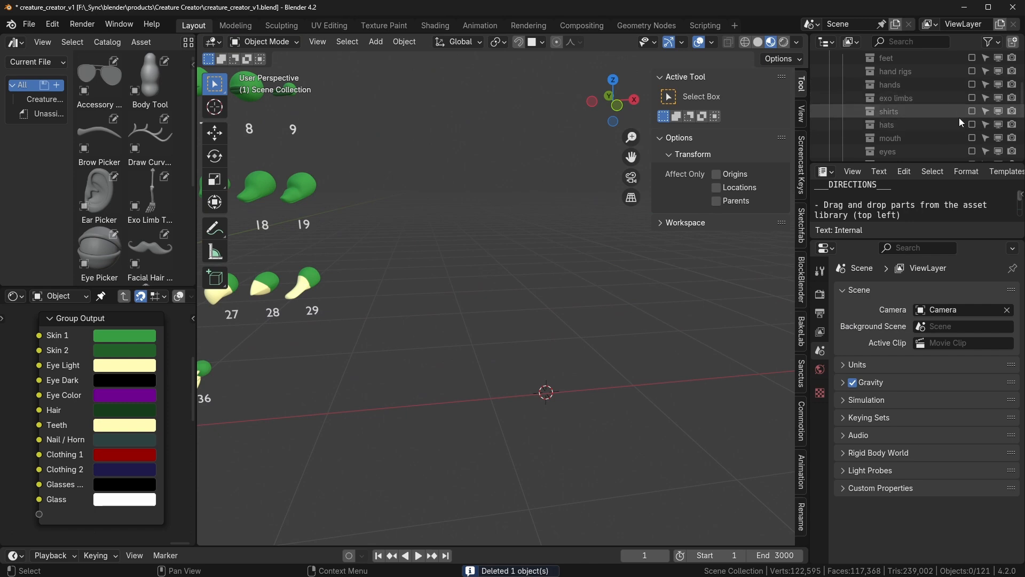
pyautogui.scroll(-2, 961, 110)
pyautogui.click(972, 125)
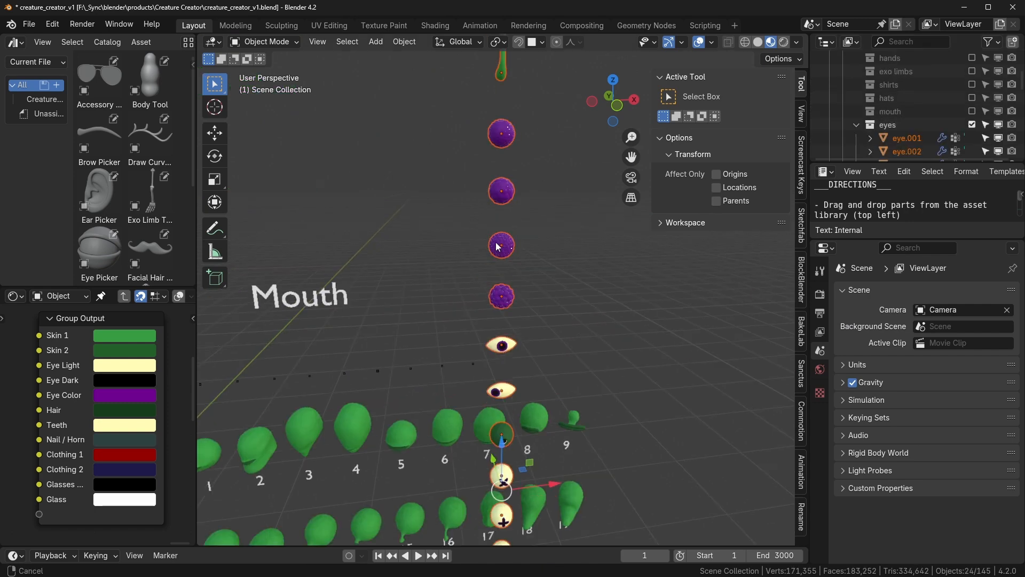
# Step: Select the upper almond-shaped eye, frame it and enter Edit Mode
pyautogui.keyDown('shift'); pyautogui.moveTo(497, 243); pyautogui.dragTo(498, 164, button='middle'); pyautogui.keyUp('shift')
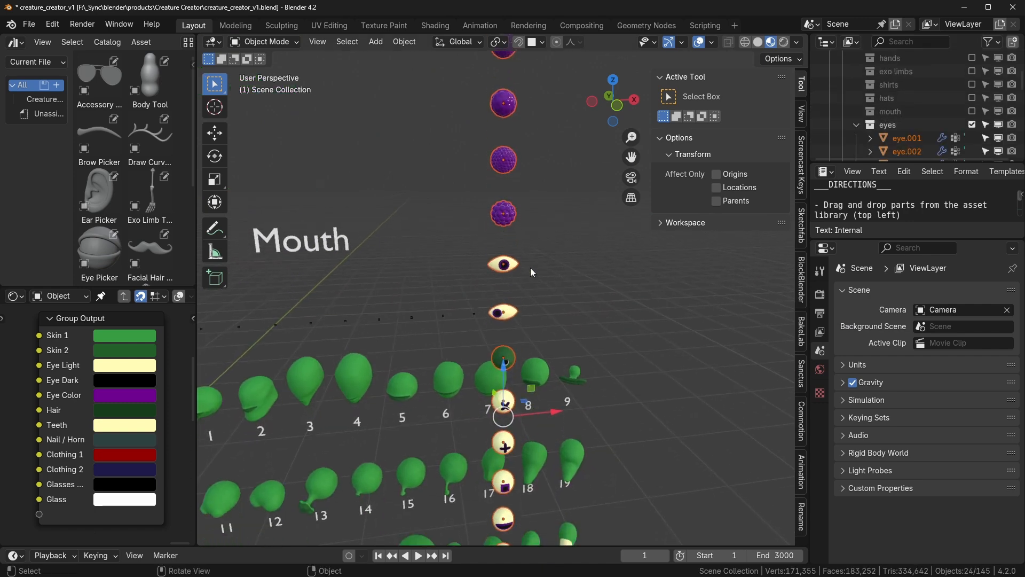
pyautogui.moveTo(518, 256); pyautogui.dragTo(524, 251, button='middle')
pyautogui.click(525, 251)
pyautogui.scroll(6, 533, 258)
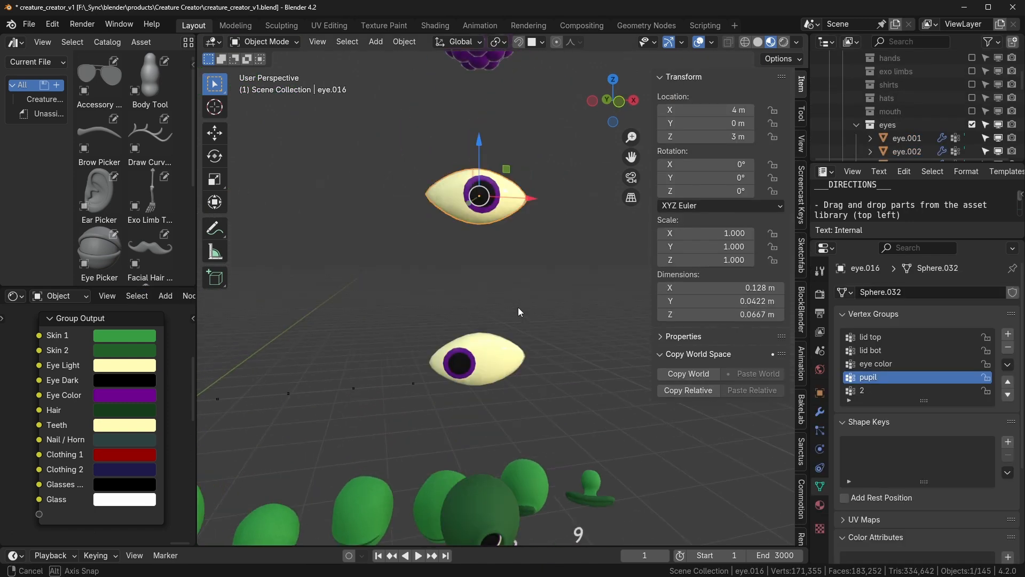
pyautogui.press('KP_Decimal')
pyautogui.press('Tab')
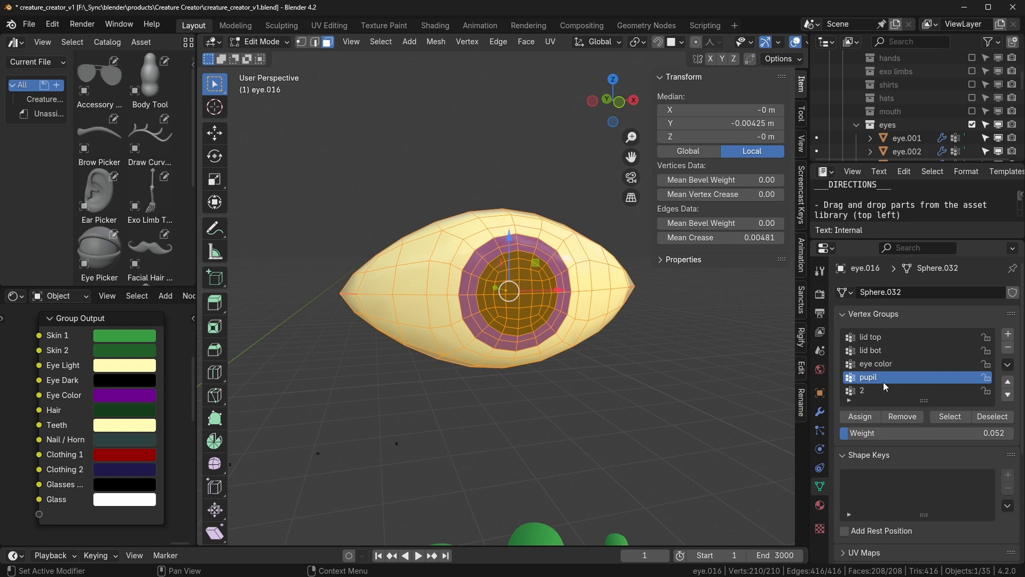
# Step: Try assigning one eyeball face beside the iris to the pupil vertex group at weight 0.052, and undo it
pyautogui.scroll(-2, 891, 355)
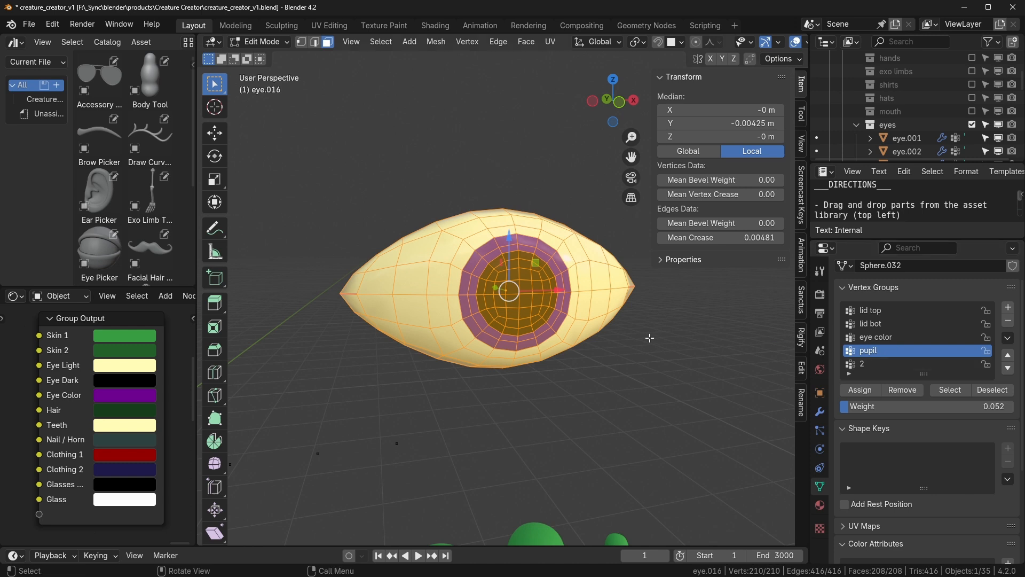
pyautogui.hotkey('alt', 'a')
pyautogui.click(406, 285)
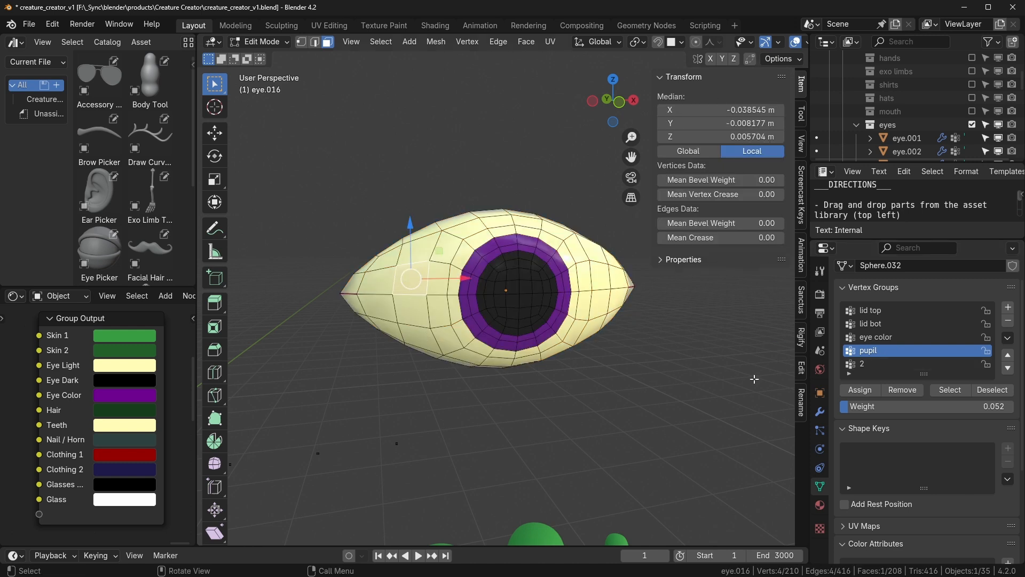
pyautogui.click(861, 390)
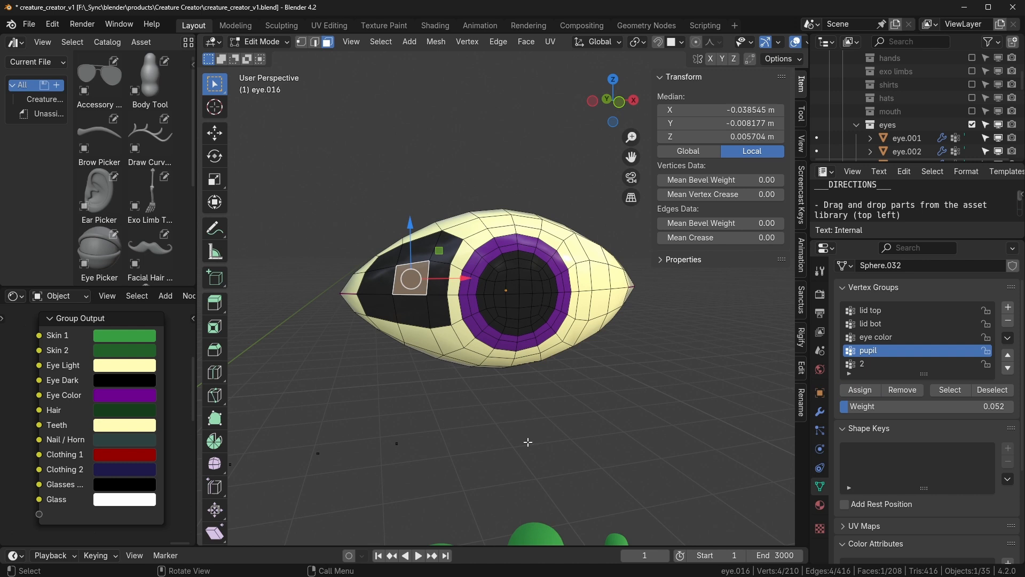
pyautogui.hotkey('ctrl', 'z')
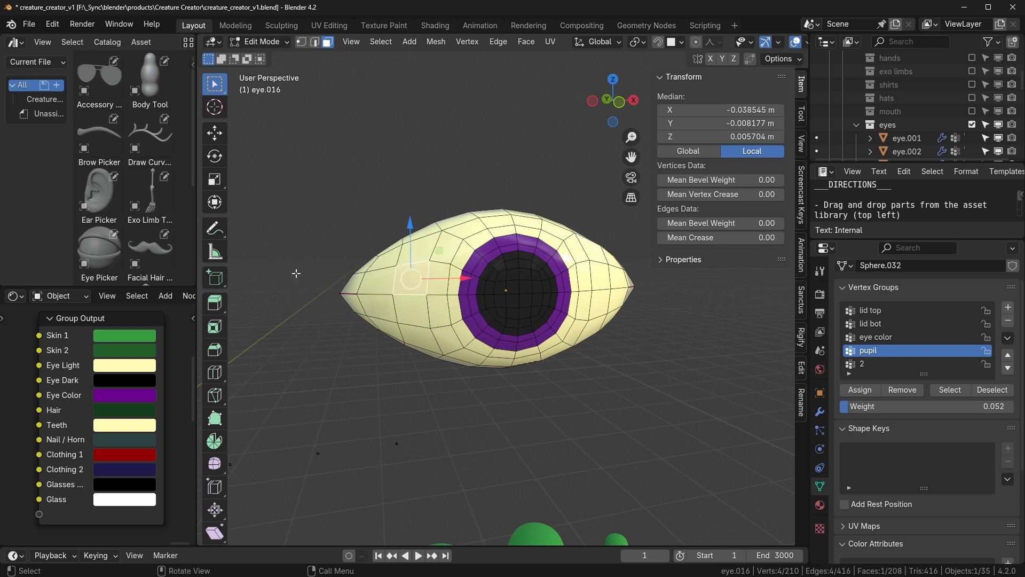
# Step: Try assigning the same face to the pupil group at weight 1.000, then undo it and leave Edit Mode
pyautogui.moveTo(855, 406); pyautogui.dragTo(1013, 405)
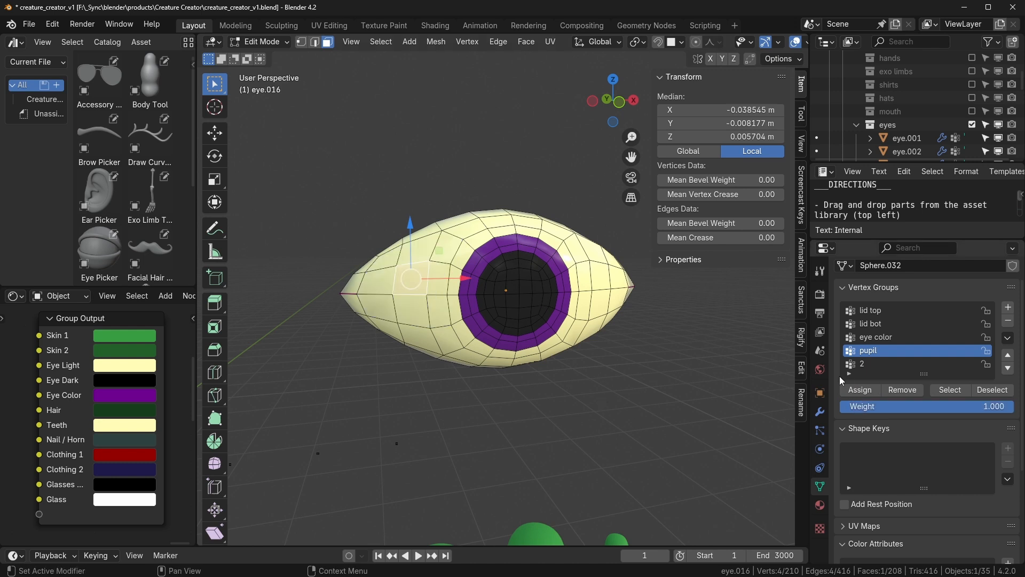
pyautogui.click(860, 390)
pyautogui.moveTo(540, 359); pyautogui.dragTo(548, 371, button='middle')
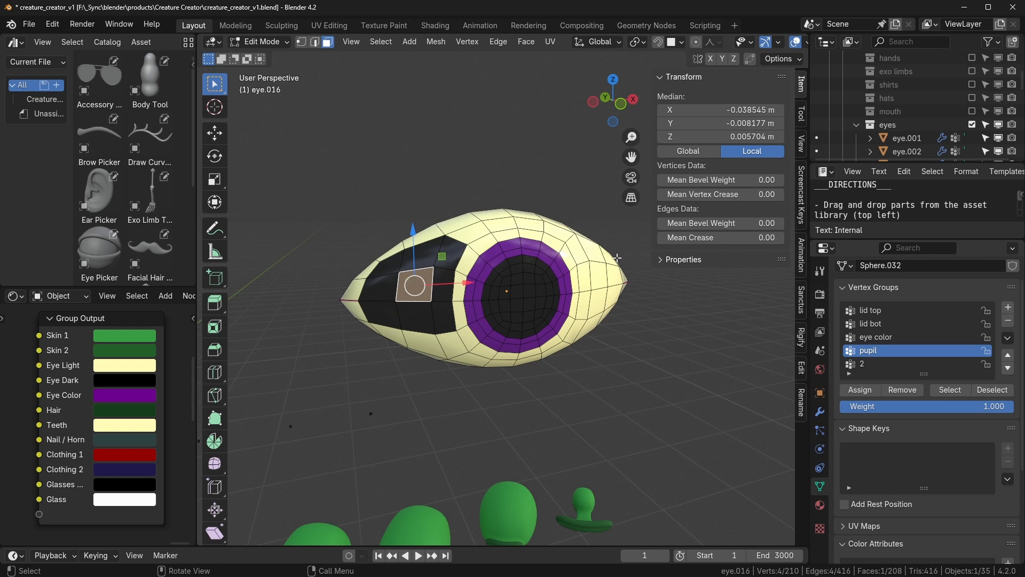
pyautogui.hotkey('ctrl', 'z')
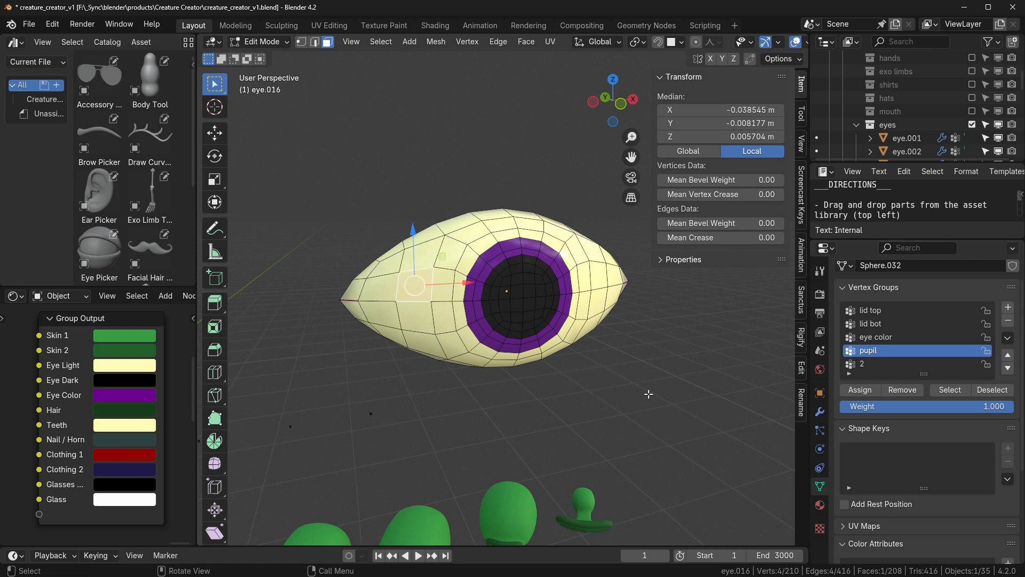
pyautogui.press('Tab')
# Step: Disable the eyes collection and return to the full creature
pyautogui.scroll(-6, 587, 400)
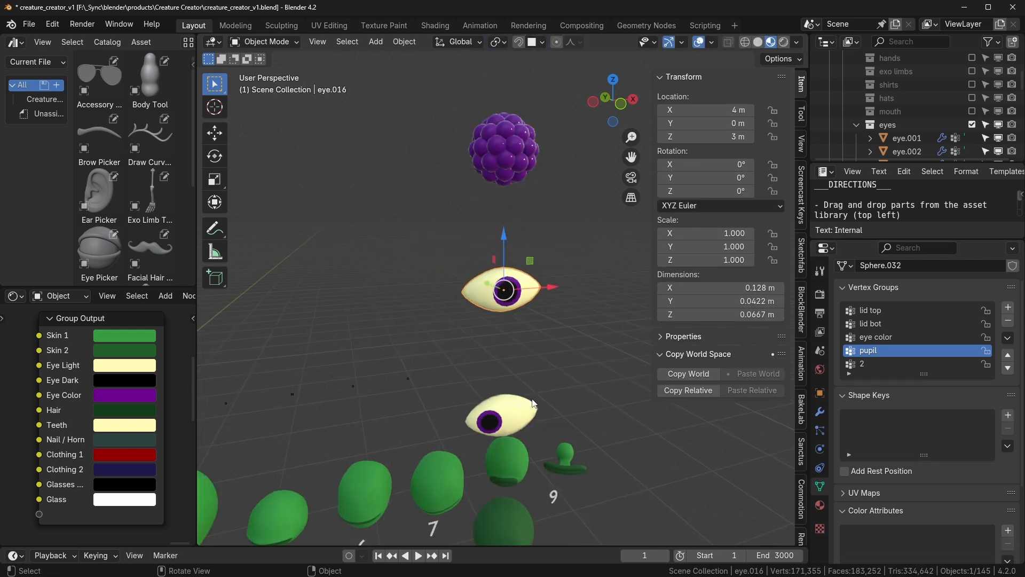
pyautogui.click(972, 124)
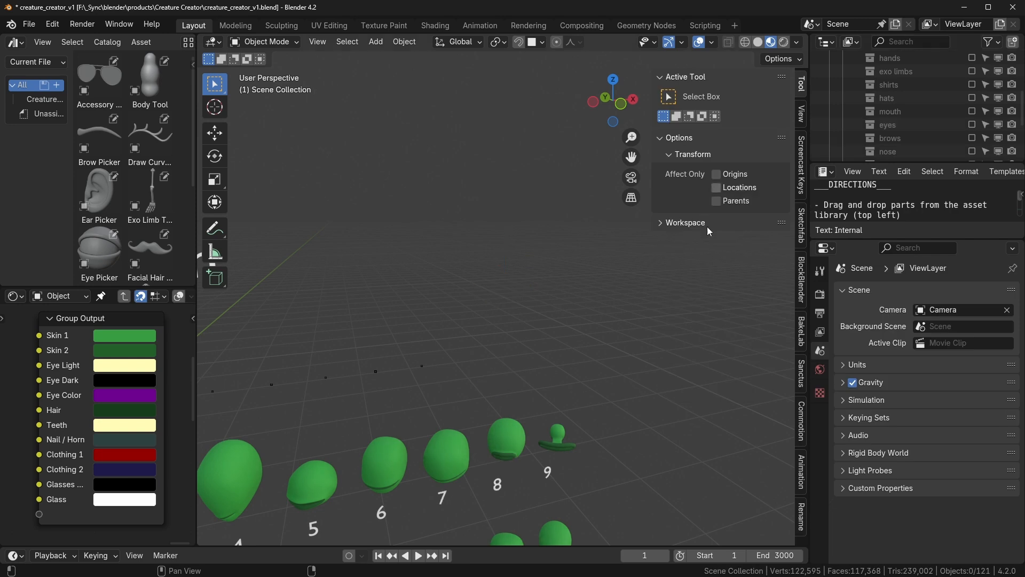
pyautogui.scroll(-7, 588, 241)
pyautogui.moveTo(363, 365); pyautogui.dragTo(490, 337, button='middle')
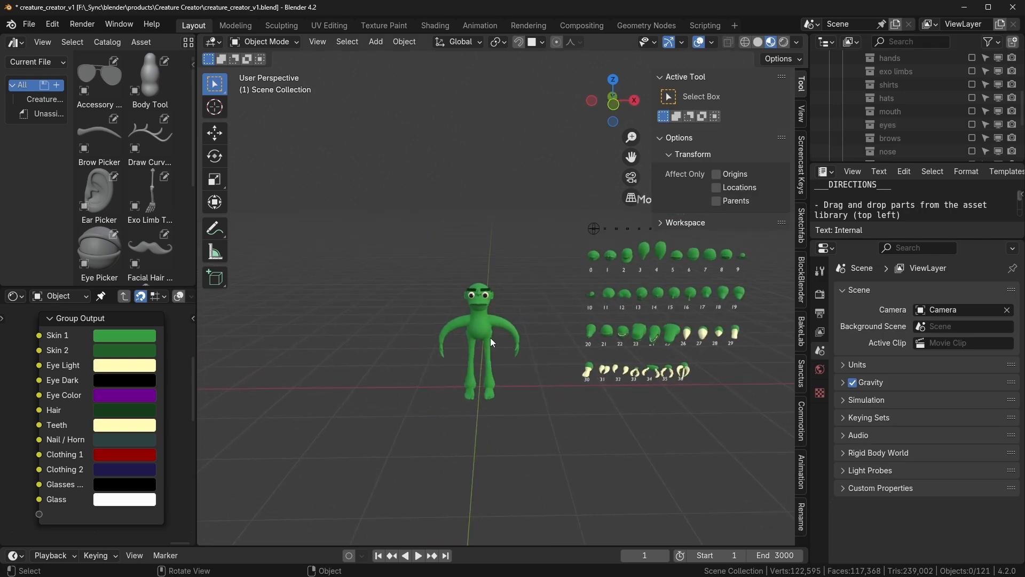
pyautogui.scroll(5, 485, 412)
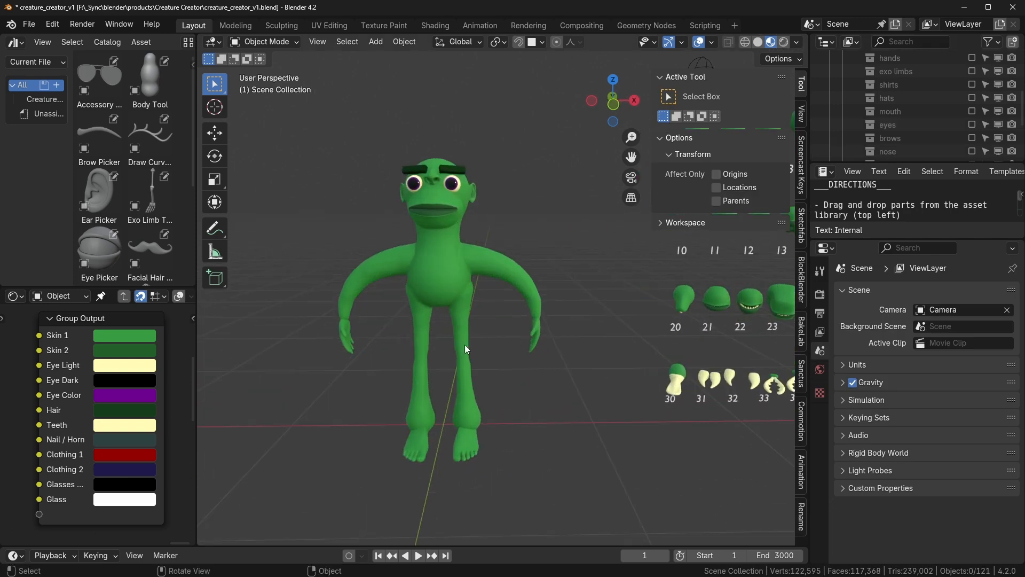
pyautogui.moveTo(470, 345); pyautogui.dragTo(444, 258, button='middle')
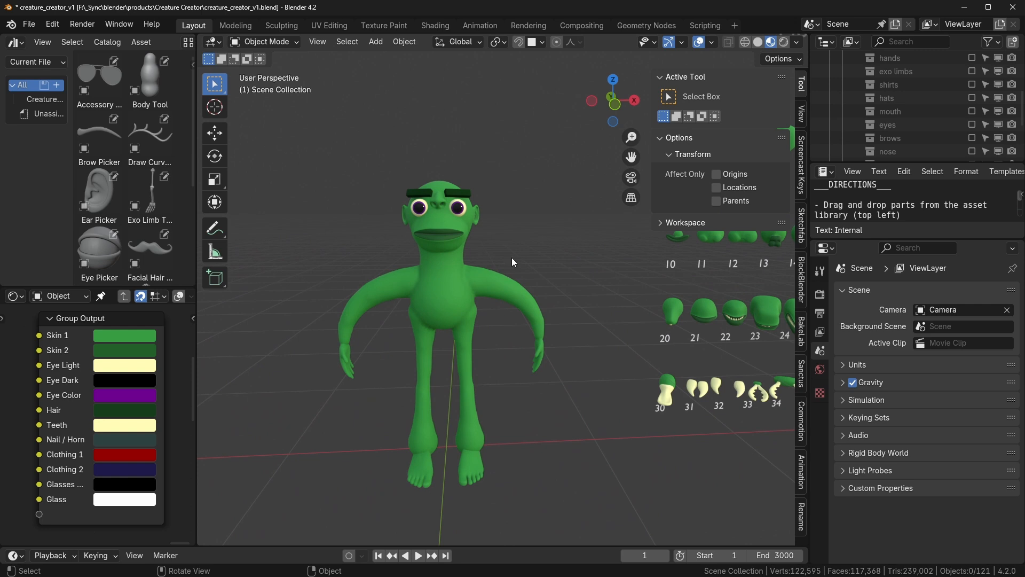
# Step: Snap the 3D cursor to the world origin
pyautogui.hotkey('shift', 'a')
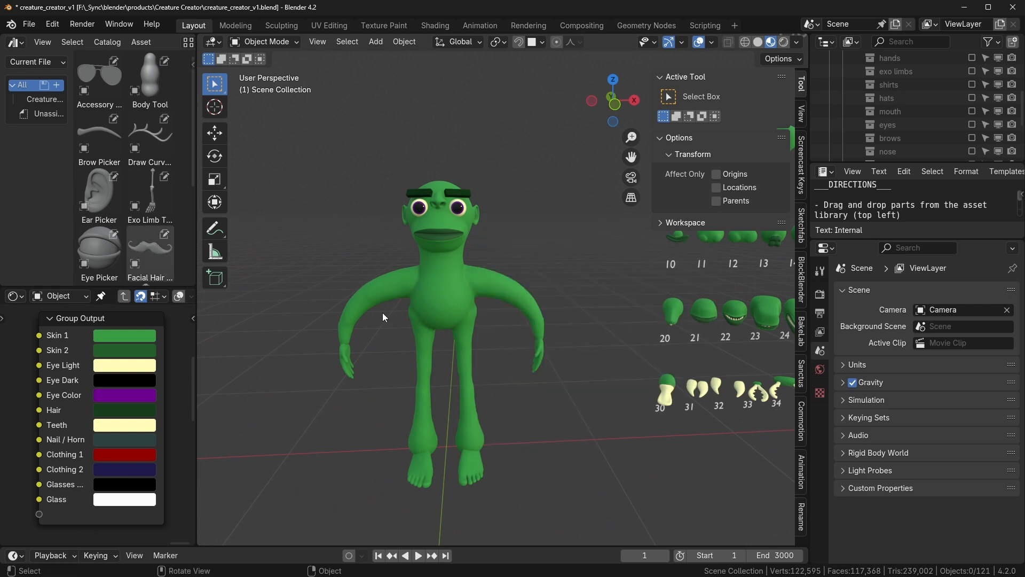
pyautogui.hotkey('shift', 's')
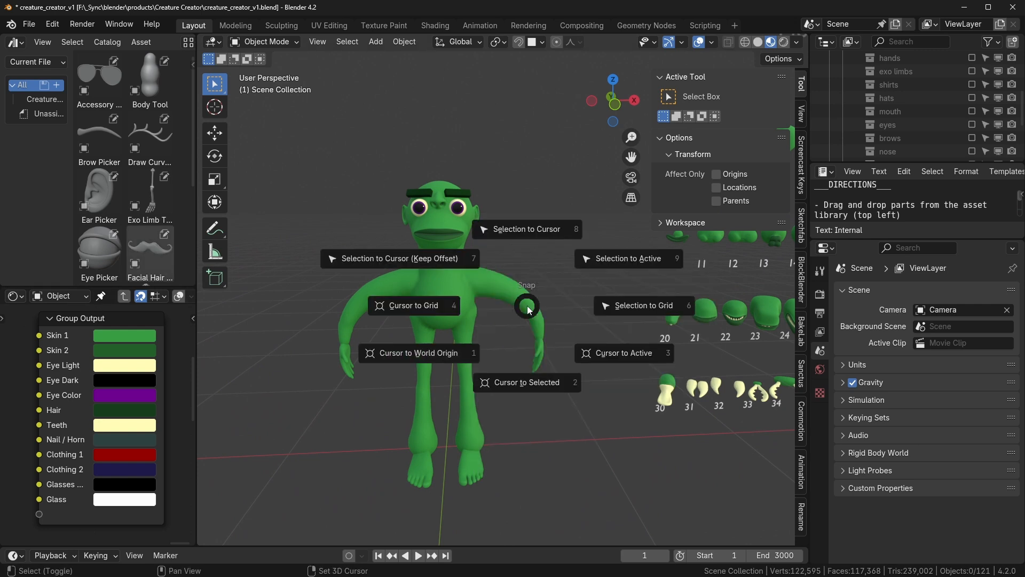
pyautogui.click(403, 358)
pyautogui.moveTo(553, 390); pyautogui.dragTo(581, 407, button='middle')
# Step: Select all the creature's parts from the front view with the body active and convert them to meshes
pyautogui.click(459, 222)
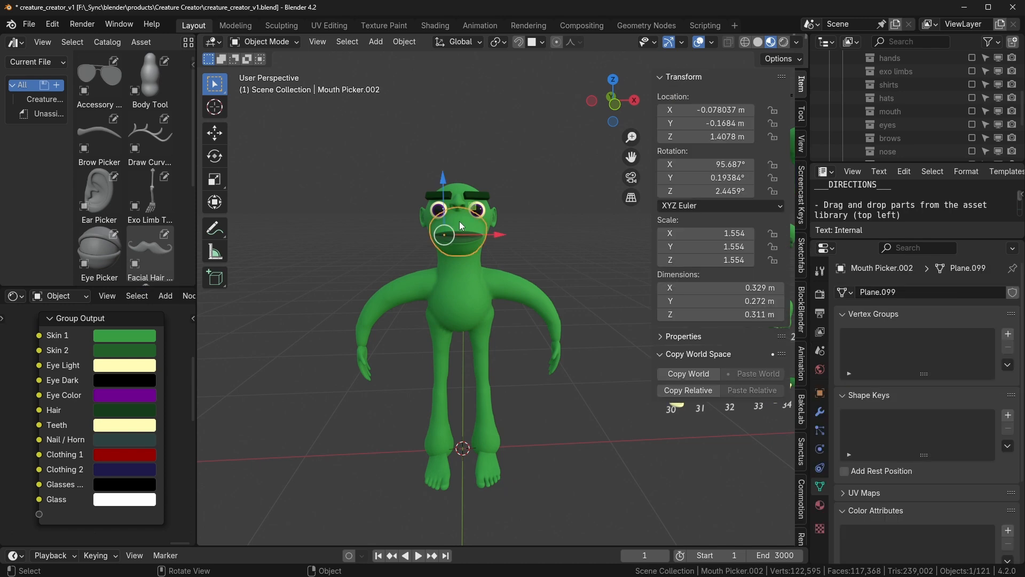
pyautogui.press('KP_1')
pyautogui.click(470, 278)
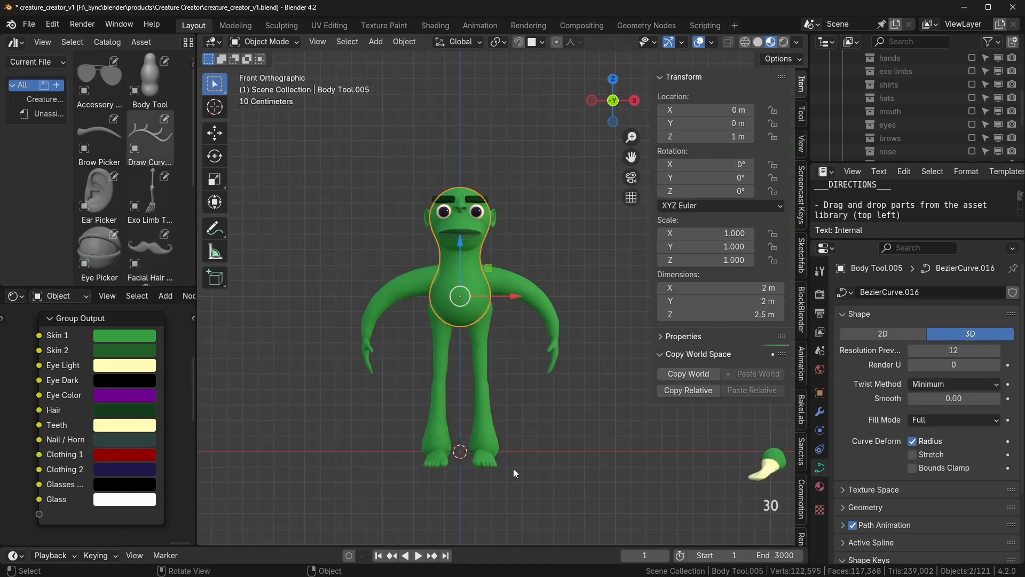
pyautogui.moveTo(495, 327); pyautogui.dragTo(606, 498)
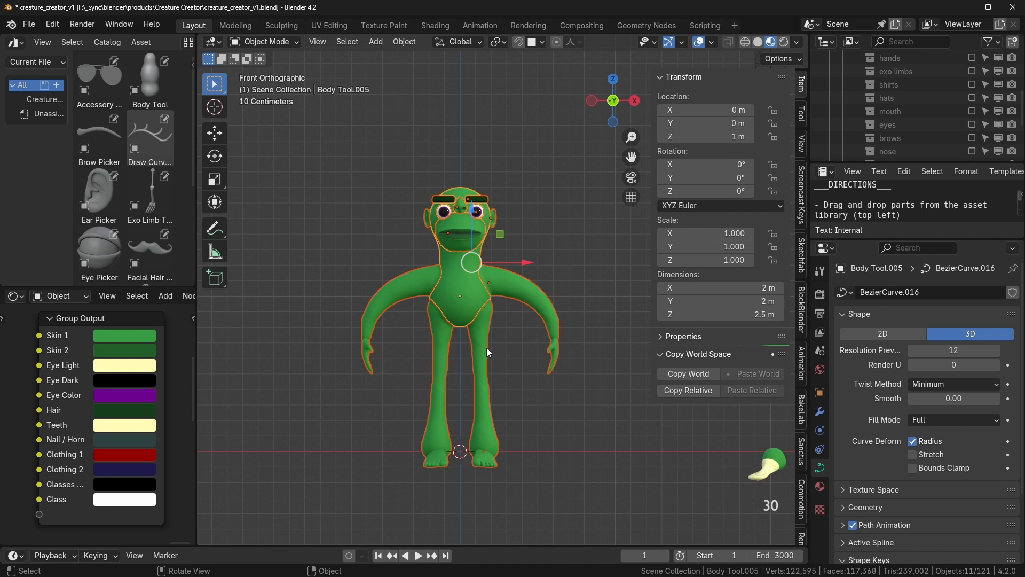
pyautogui.rightClick(454, 278)
pyautogui.moveTo(460, 281)
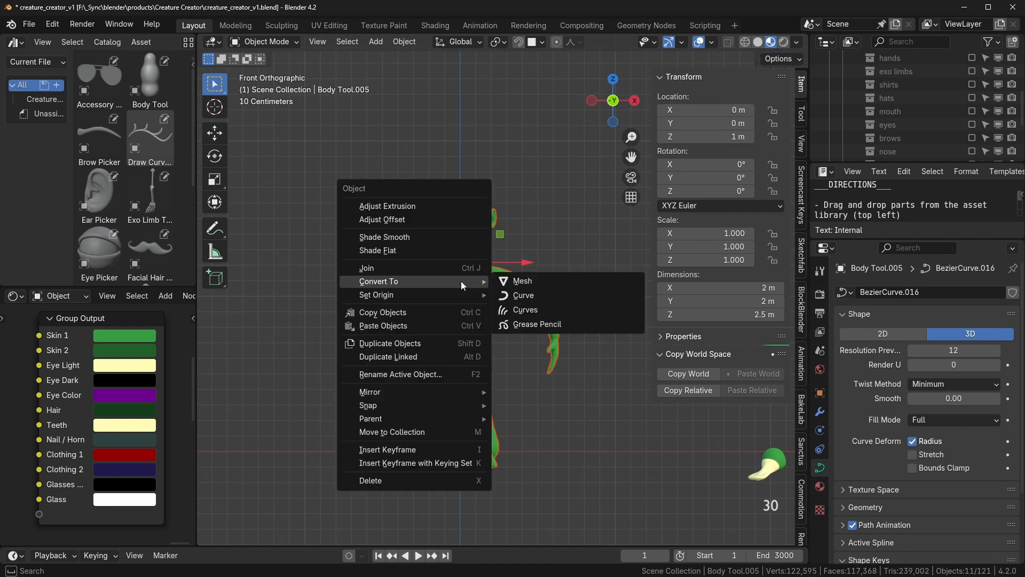
pyautogui.click(524, 282)
pyautogui.moveTo(532, 235); pyautogui.dragTo(572, 258, button='middle')
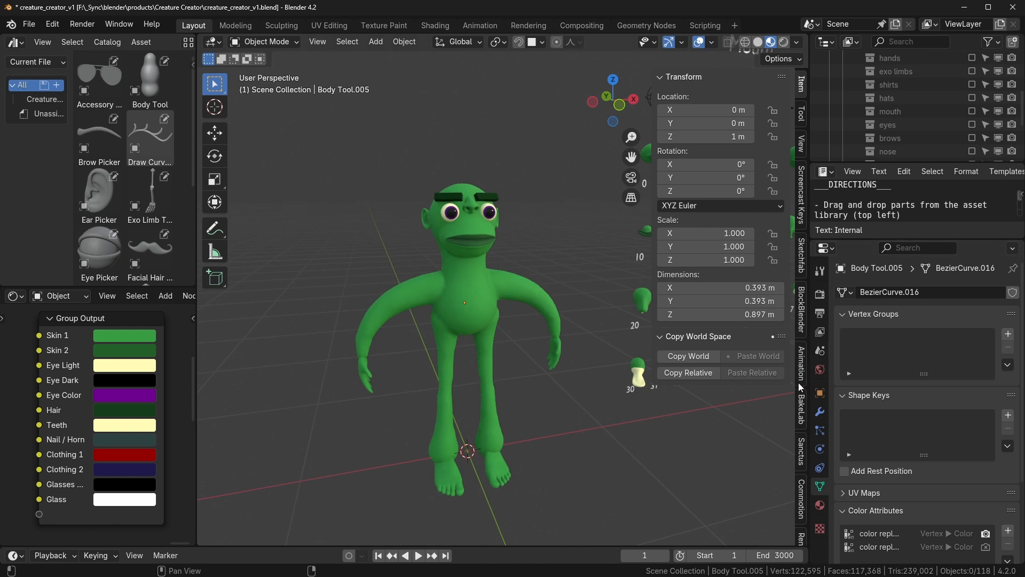
# Step: Check the modifiers on the converted body, mouth, eyes and brows
pyautogui.click(820, 412)
pyautogui.click(480, 266)
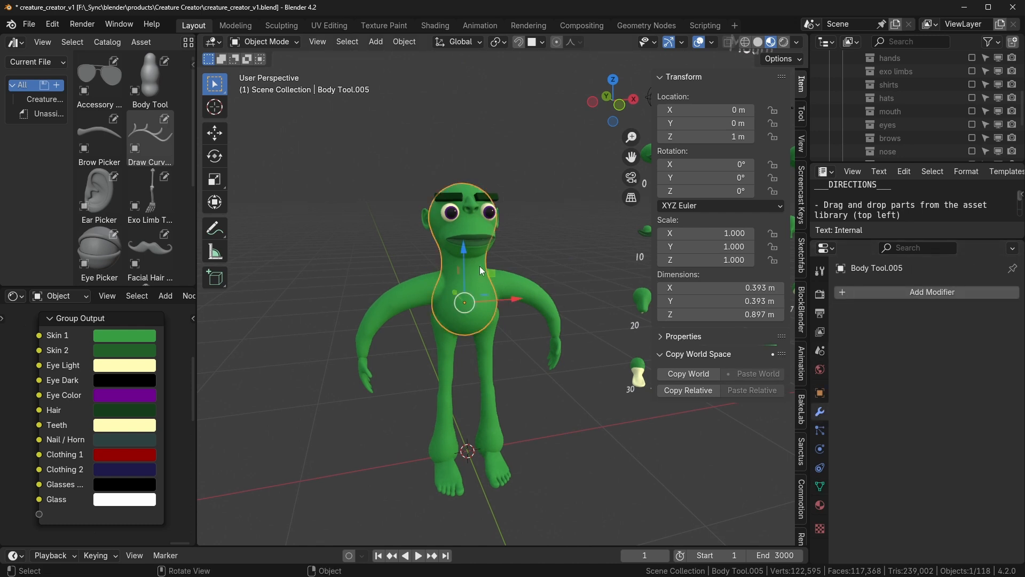
pyautogui.click(476, 231)
pyautogui.click(492, 213)
pyautogui.click(484, 196)
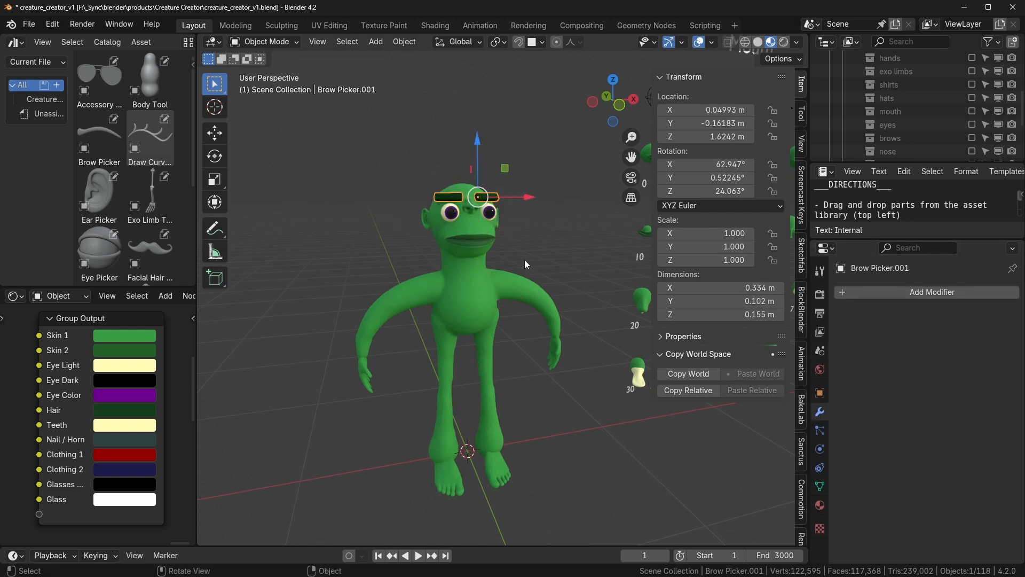
pyautogui.moveTo(539, 242); pyautogui.dragTo(486, 230, button='middle')
pyautogui.click(582, 235)
# Step: Undo the mesh conversion of the creature's parts
pyautogui.hotkey('ctrl', 'z')
pyautogui.hotkey('ctrl', 'z')
pyautogui.hotkey('ctrl', 'z')
pyautogui.hotkey('ctrl', 'z')
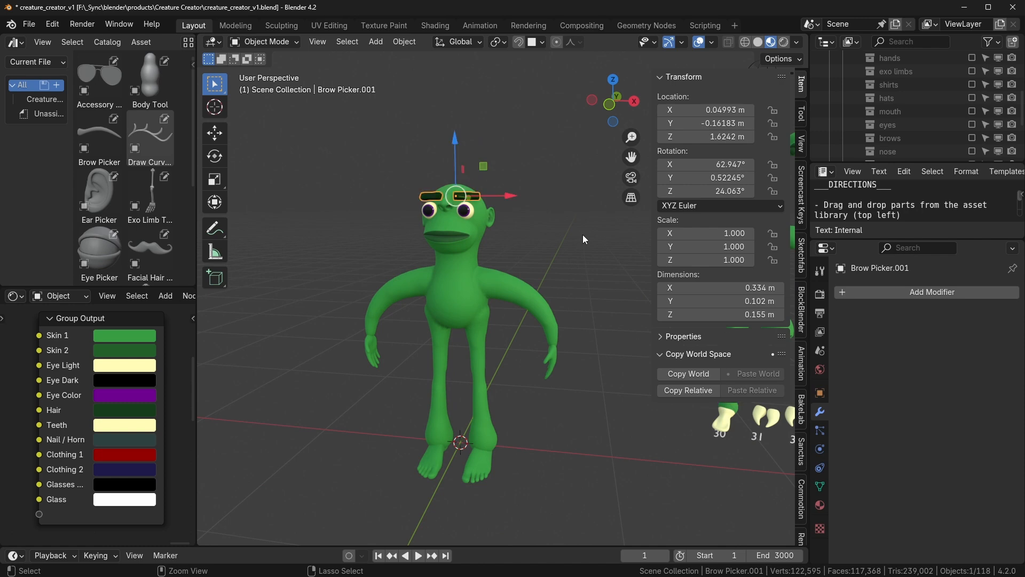
pyautogui.hotkey('ctrl', 'z')
pyautogui.hotkey('ctrl', 'z')
pyautogui.scroll(2, 523, 236)
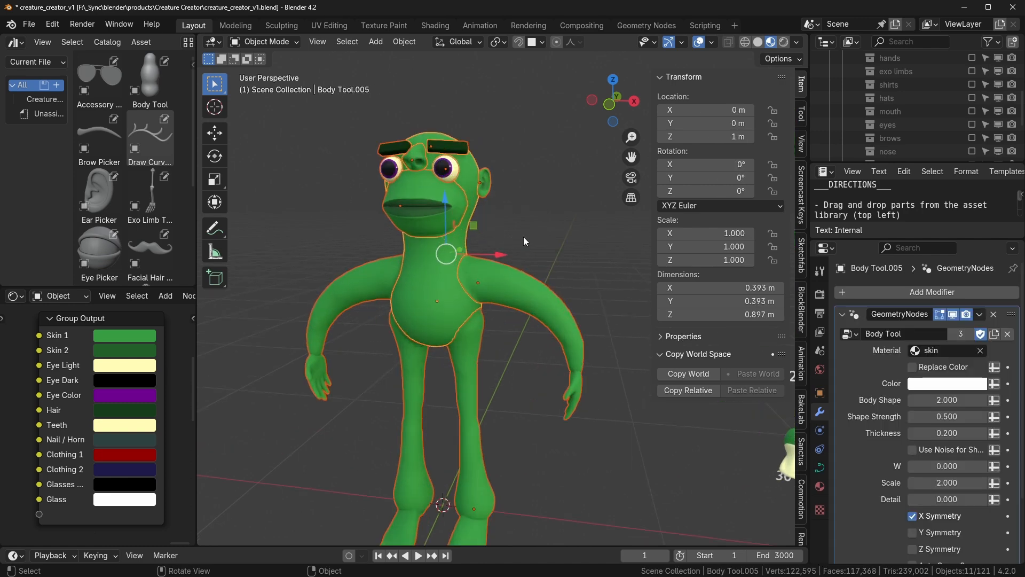
# Step: Display the creature in wireframe and enable Simplify in the render settings
pyautogui.keyDown('shift'); pyautogui.moveTo(534, 228); pyautogui.dragTo(550, 201, button='middle'); pyautogui.keyUp('shift')
pyautogui.hotkey('shift', 'z')
pyautogui.click(560, 193)
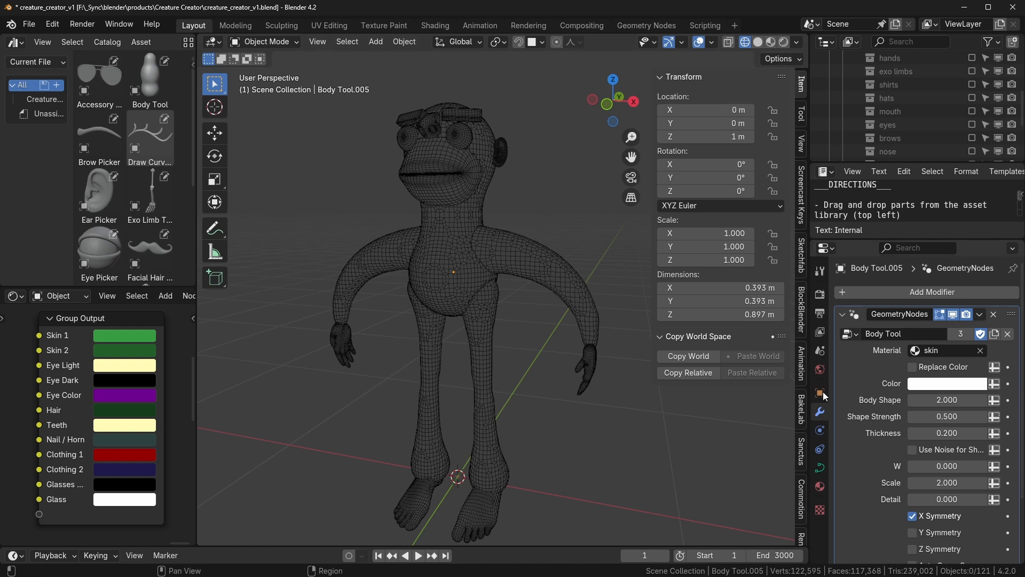
pyautogui.click(819, 297)
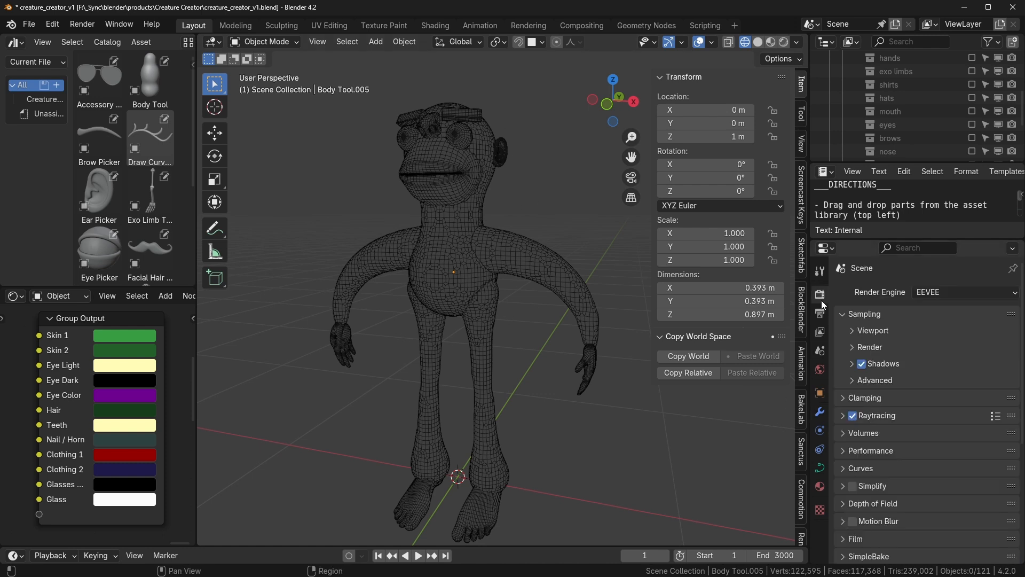
pyautogui.scroll(-6, 886, 389)
pyautogui.click(845, 325)
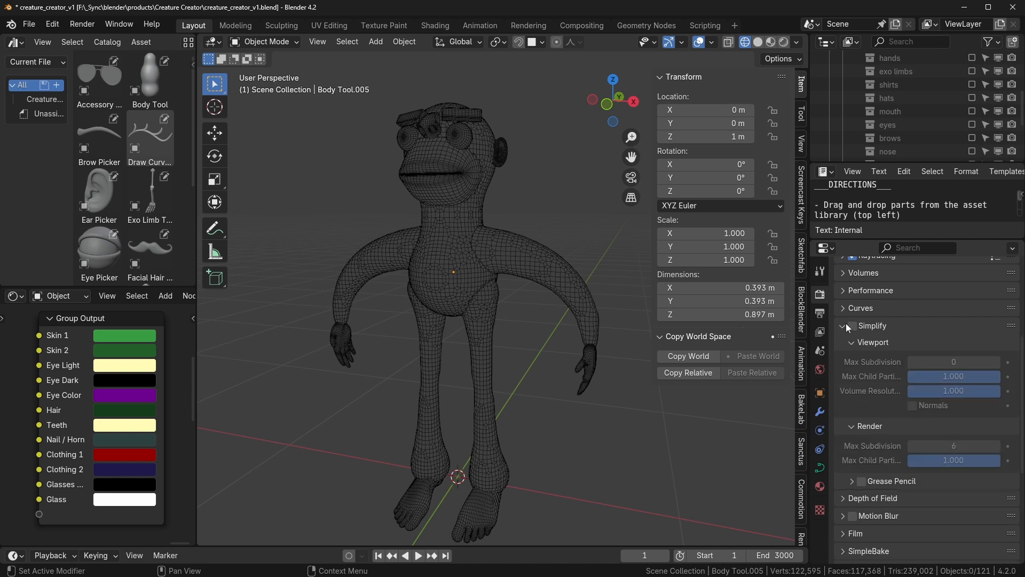
pyautogui.click(857, 326)
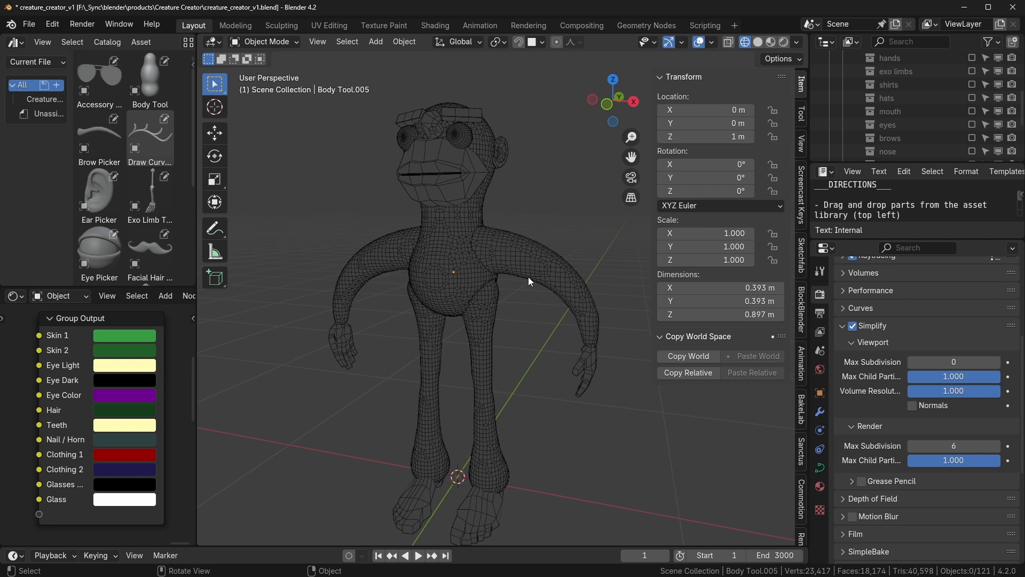
# Step: Set Simplify's viewport Max Subdivision to 1 and toggle Simplify off and on to compare the mesh density
pyautogui.click(997, 362)
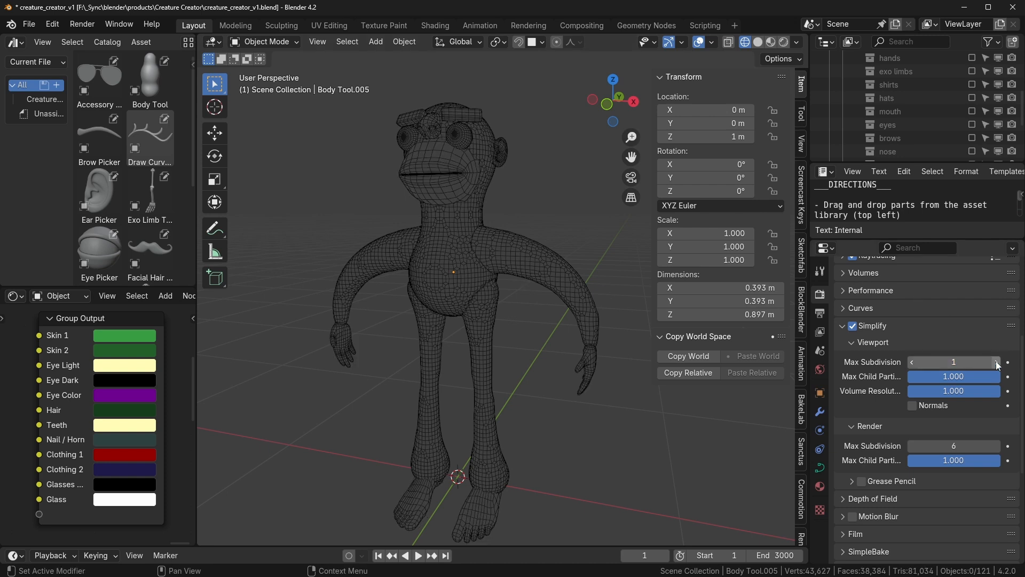
pyautogui.click(853, 326)
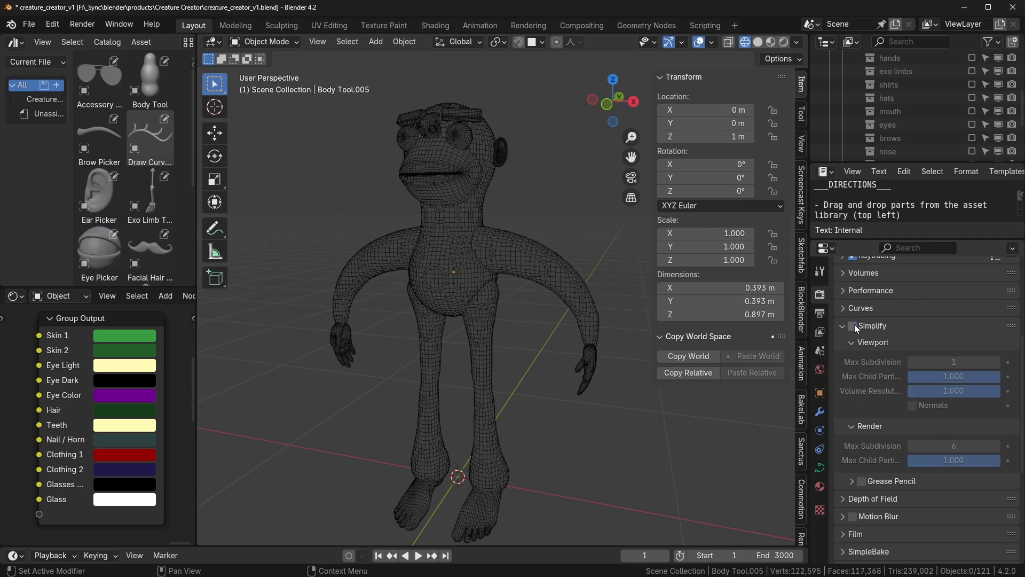
pyautogui.click(853, 327)
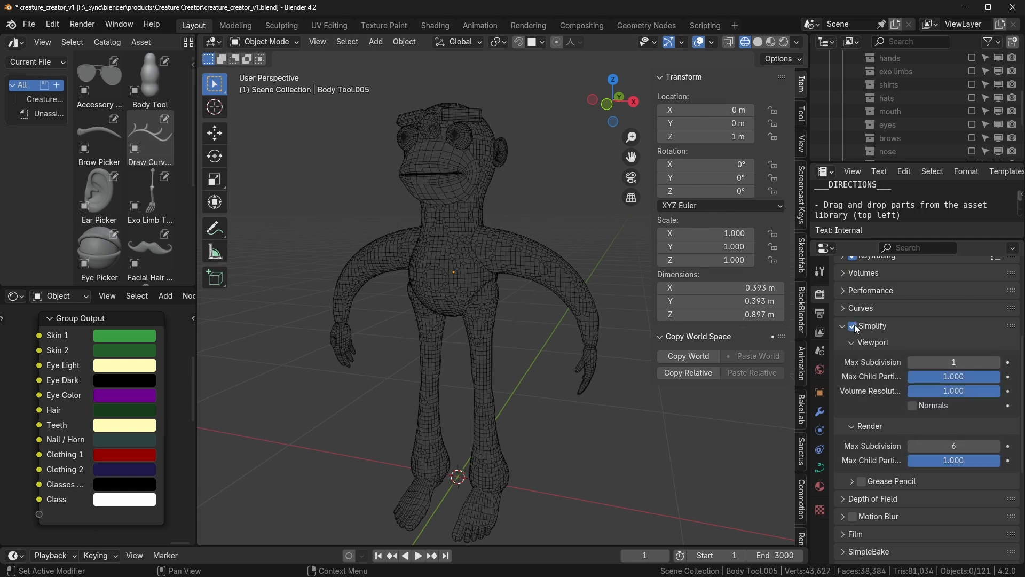
pyautogui.scroll(-2, 535, 315)
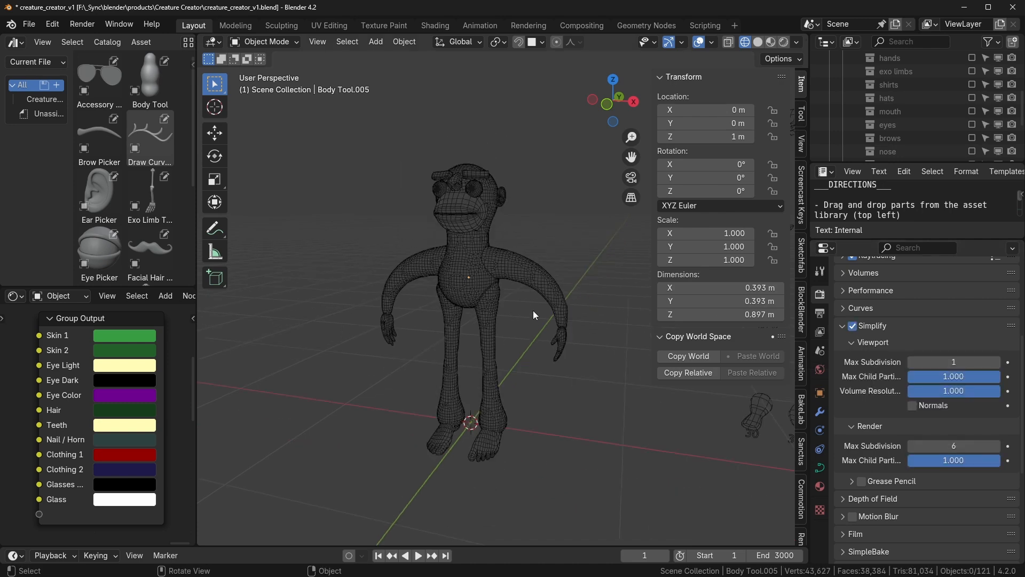
# Step: Select every creature part with the body active and convert them to meshes at the simplified resolution
pyautogui.click(459, 262)
pyautogui.moveTo(333, 133); pyautogui.dragTo(611, 484)
pyautogui.rightClick(475, 271)
pyautogui.moveTo(476, 271)
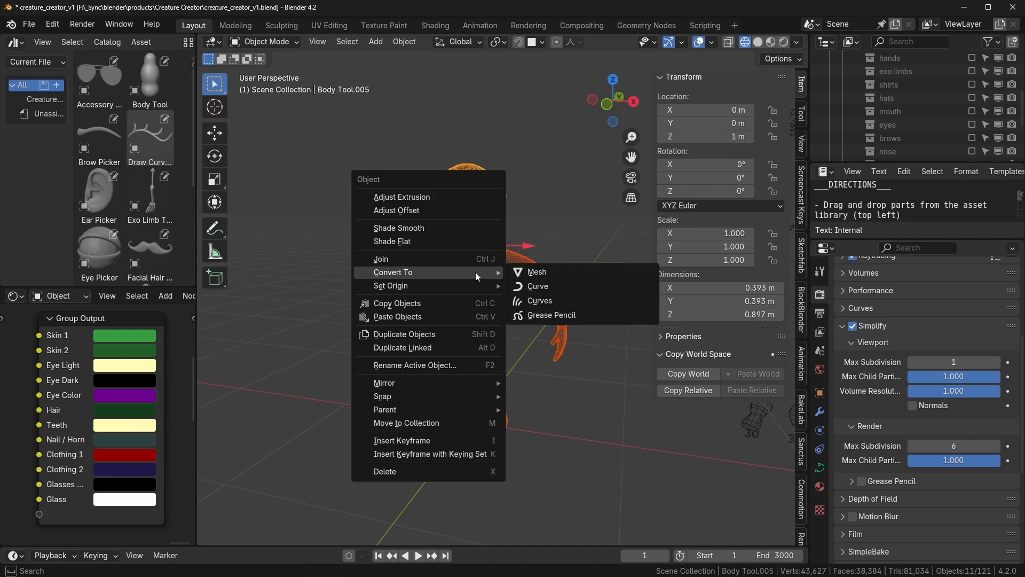
pyautogui.click(542, 270)
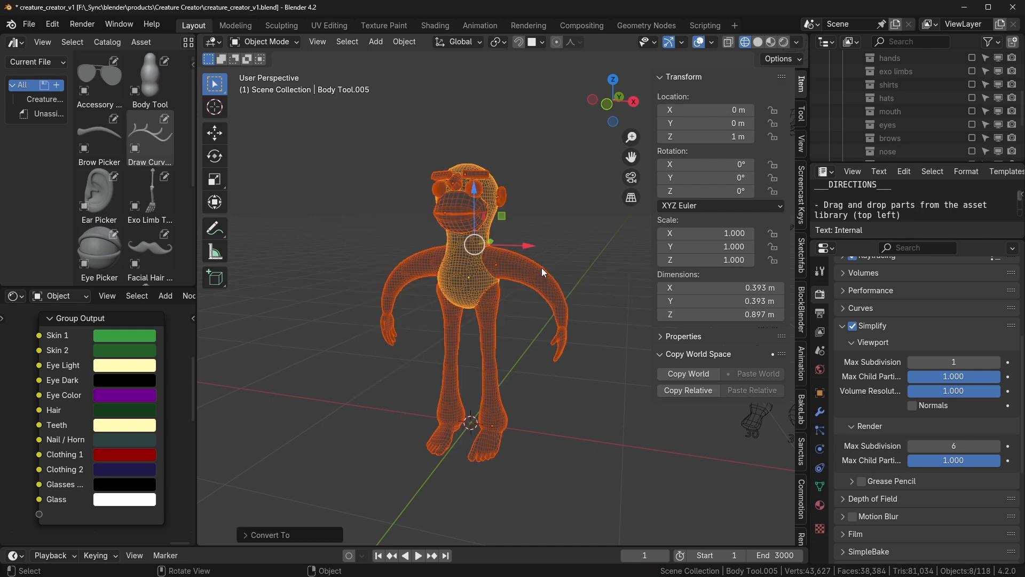
pyautogui.scroll(2, 541, 269)
pyautogui.moveTo(568, 241); pyautogui.dragTo(547, 239, button='middle')
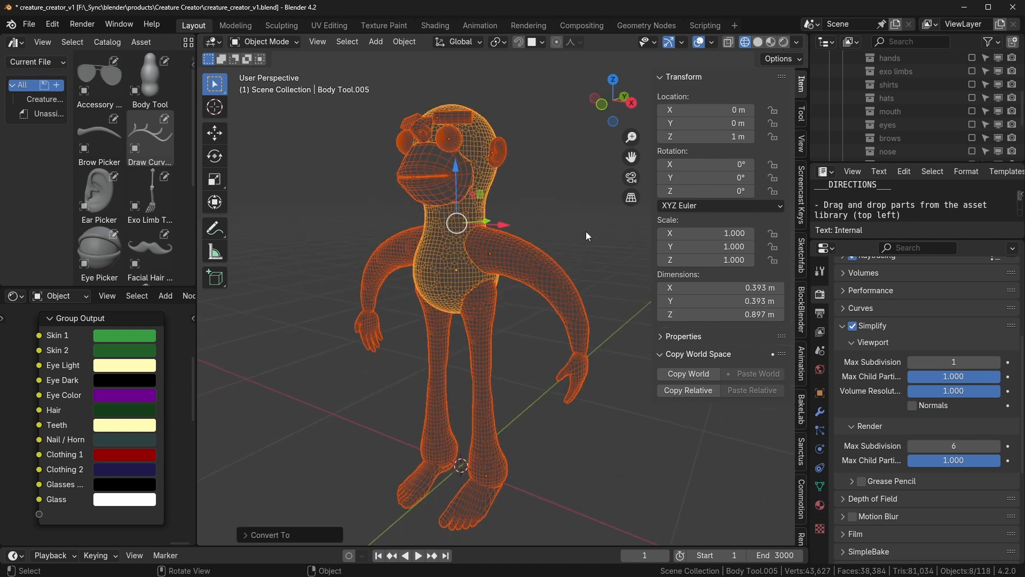
# Step: Disable Simplify, collapse its settings, return to Material Preview shading and deselect the creature's parts
pyautogui.click(852, 326)
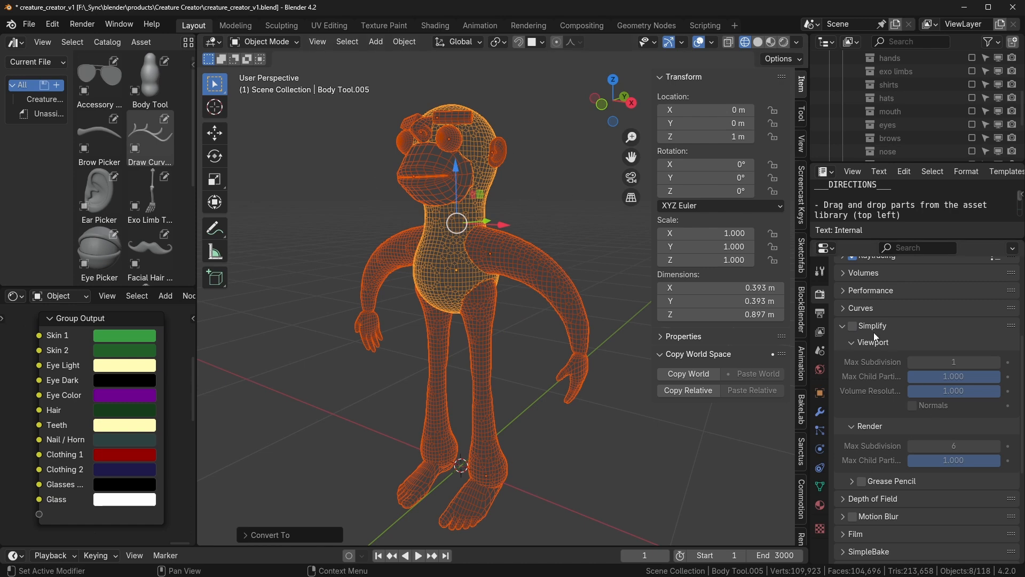
pyautogui.click(841, 326)
pyautogui.press('z')
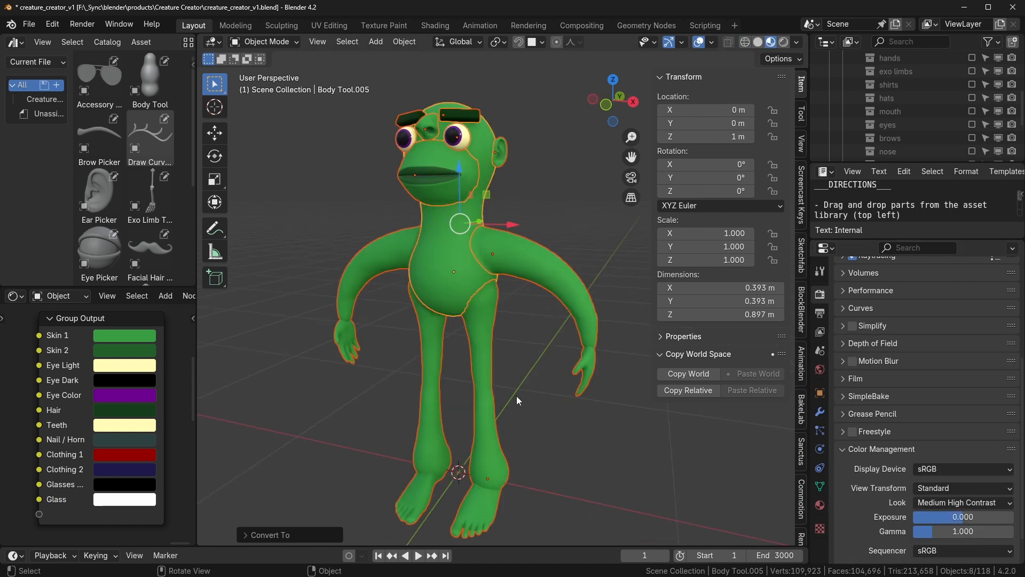
pyautogui.click(517, 396)
pyautogui.scroll(-2, 532, 417)
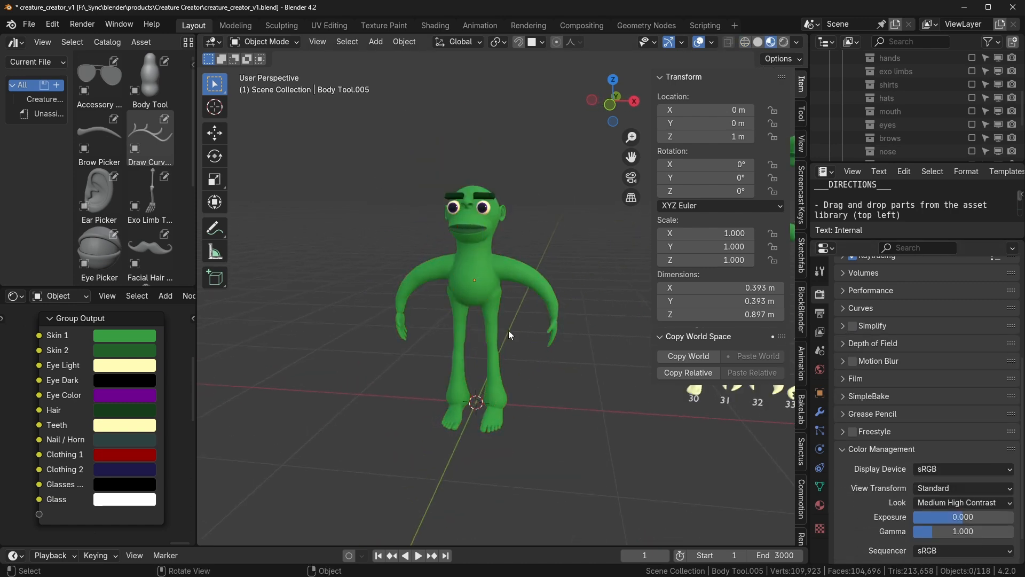
# Step: Try moving the converted arms independently of the body, cancelling each move
pyautogui.click(514, 251)
pyautogui.press('g')
pyautogui.rightClick(365, 302)
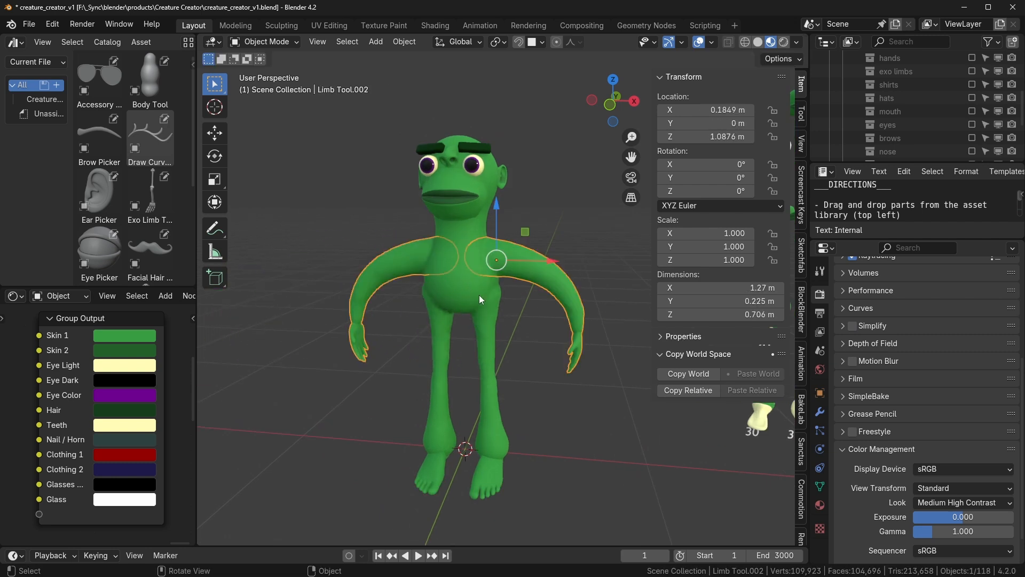
pyautogui.moveTo(494, 288)
pyautogui.mouseDown(button='middle')
pyautogui.moveTo(531, 287)
pyautogui.moveTo(494, 282)
pyautogui.mouseUp(button='middle')
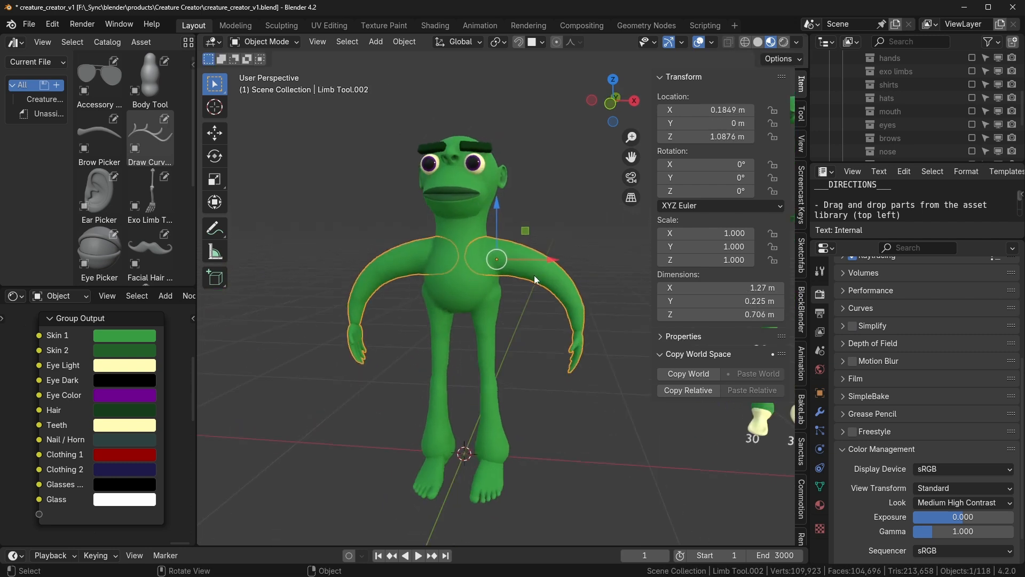
pyautogui.press('g')
pyautogui.rightClick(505, 271)
pyautogui.scroll(-1, 534, 281)
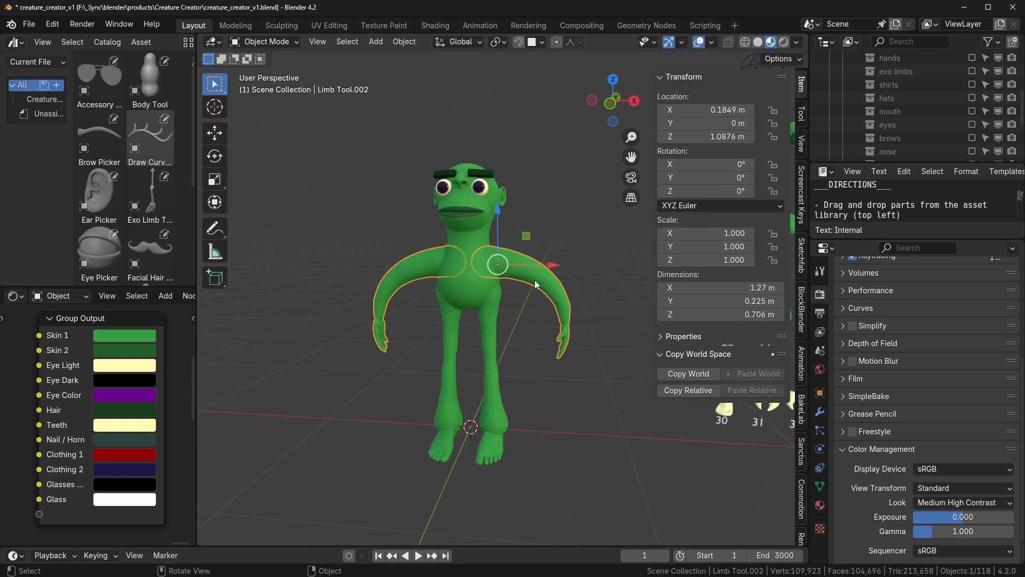
# Step: Select all the creature's mesh parts with the body active and join them into one object
pyautogui.click(476, 284)
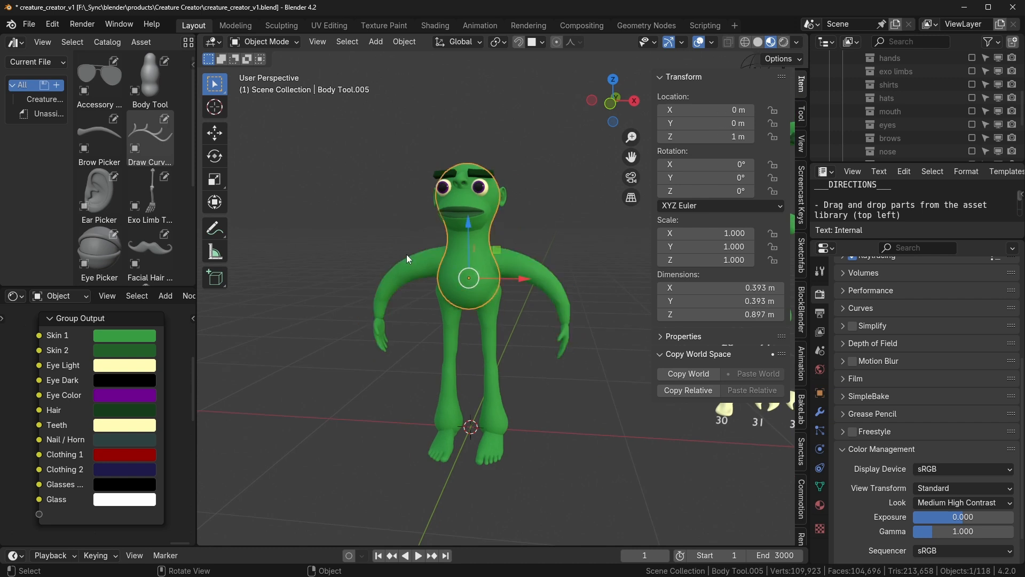
pyautogui.moveTo(309, 124); pyautogui.dragTo(563, 386)
pyautogui.moveTo(289, 133); pyautogui.dragTo(614, 508)
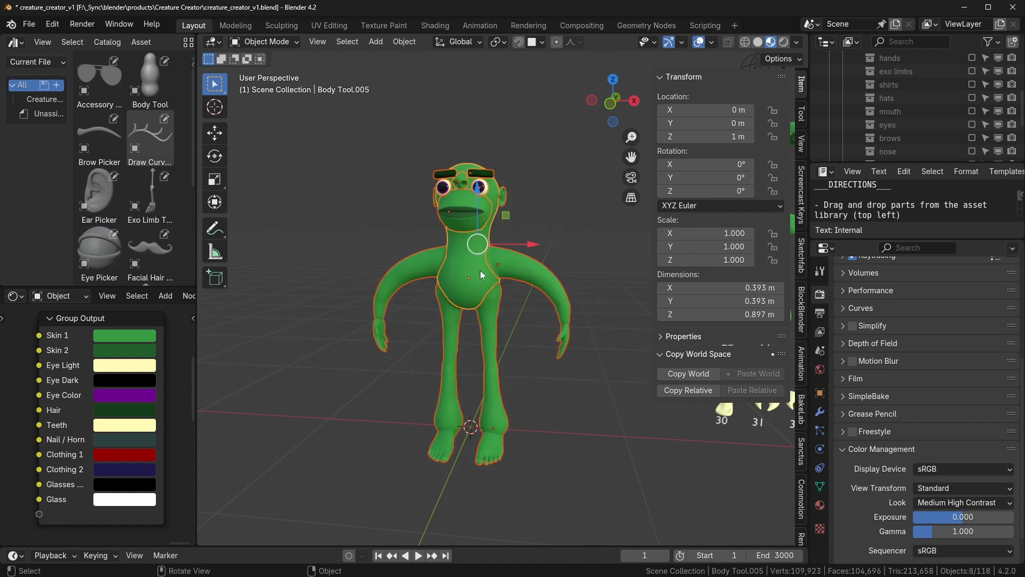
pyautogui.hotkey('ctrl', 'j')
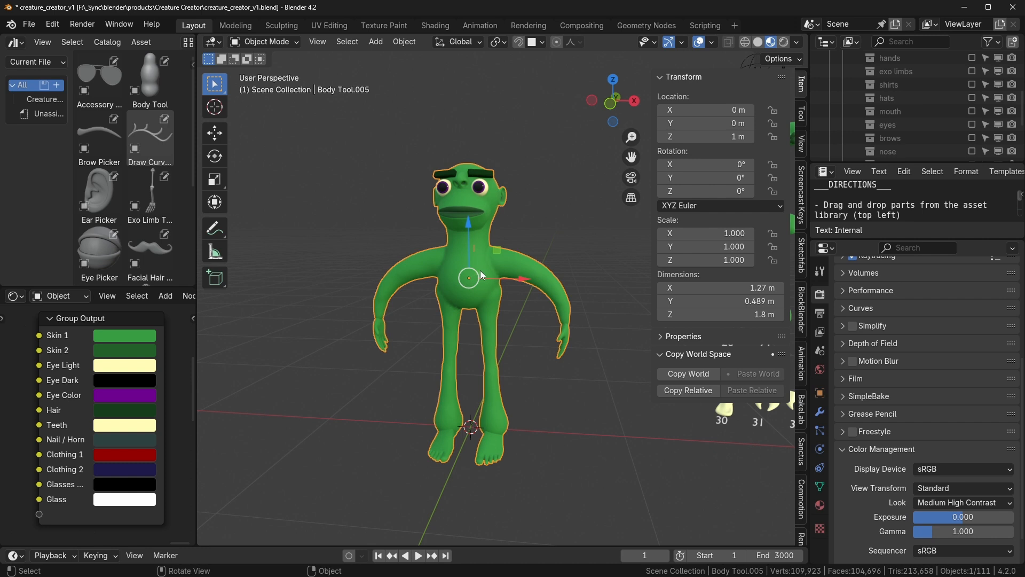
# Step: Collapse the Tools and Parts collection, expand the Creature collection to check the joined object, and deselect everything
pyautogui.scroll(2, 470, 265)
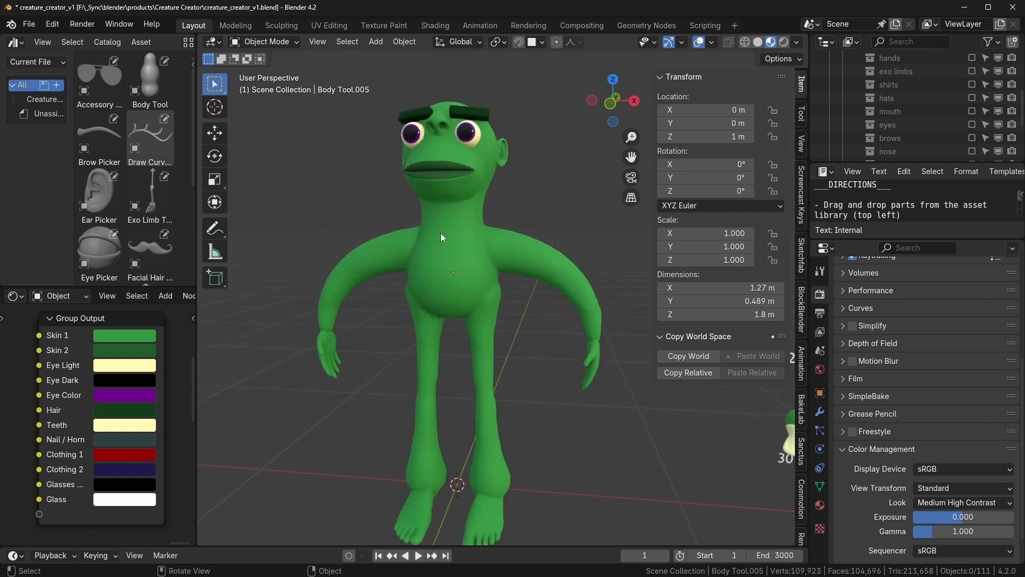
pyautogui.scroll(5, 867, 103)
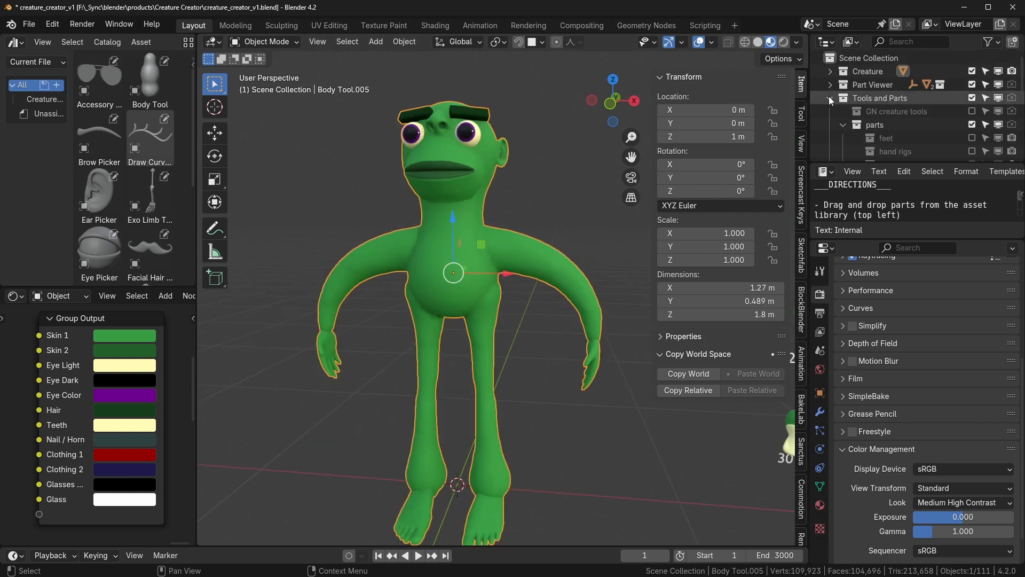
pyautogui.click(831, 71)
pyautogui.click(829, 72)
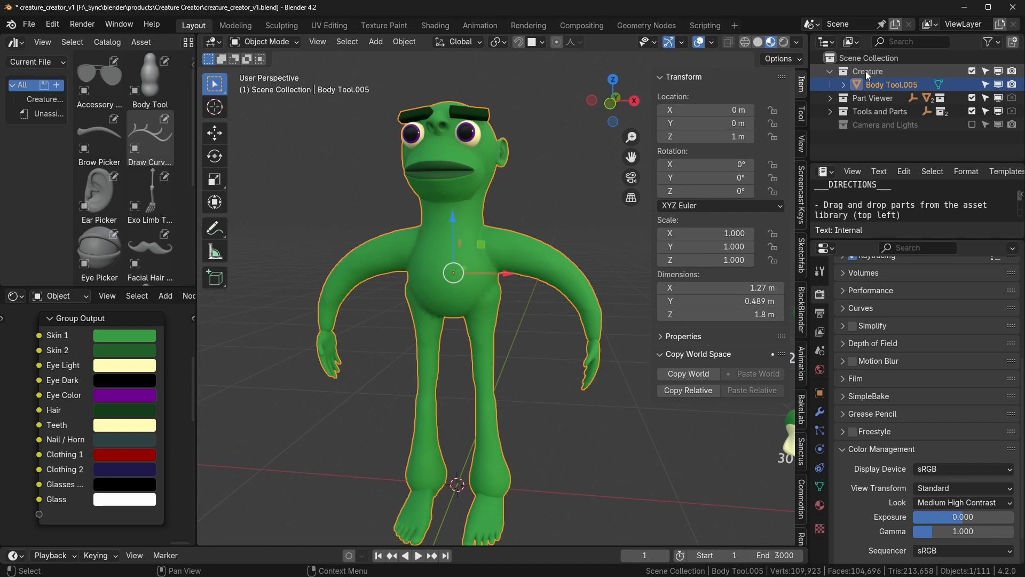
pyautogui.hotkey('alt', 'a')
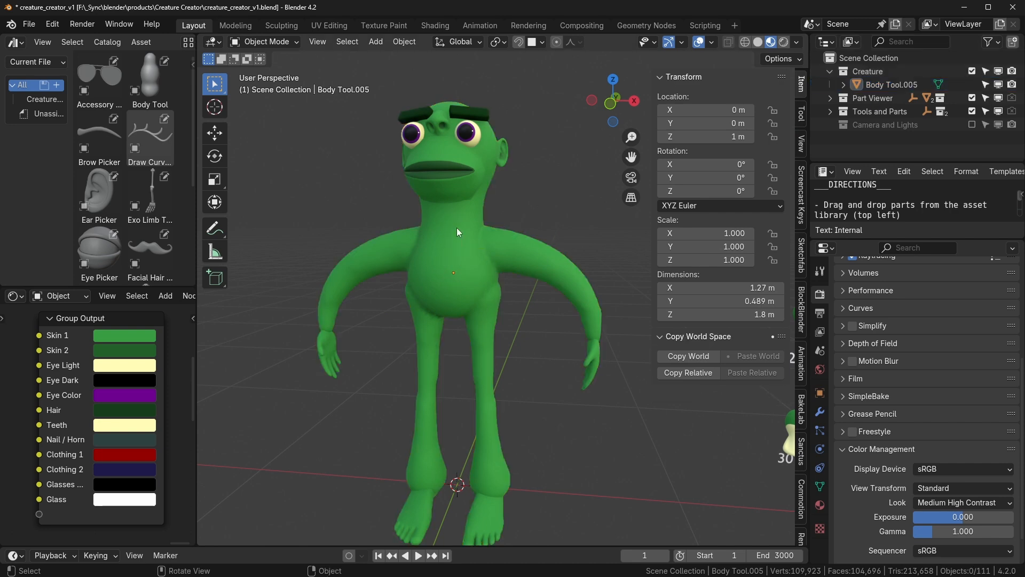
# Step: Select the joined creature mesh in the viewport
pyautogui.click(456, 227)
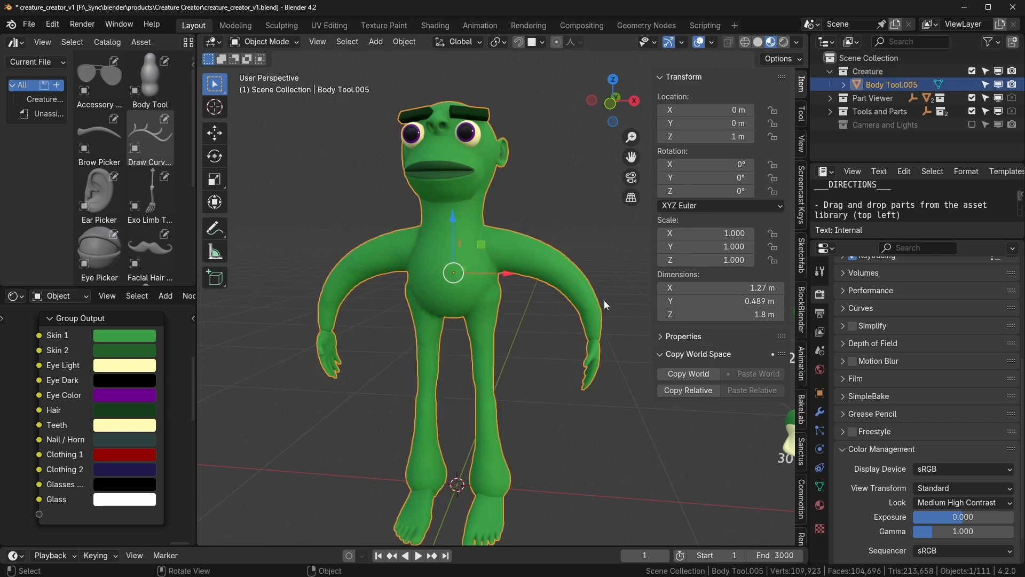
pyautogui.hotkey('shift', 'z')
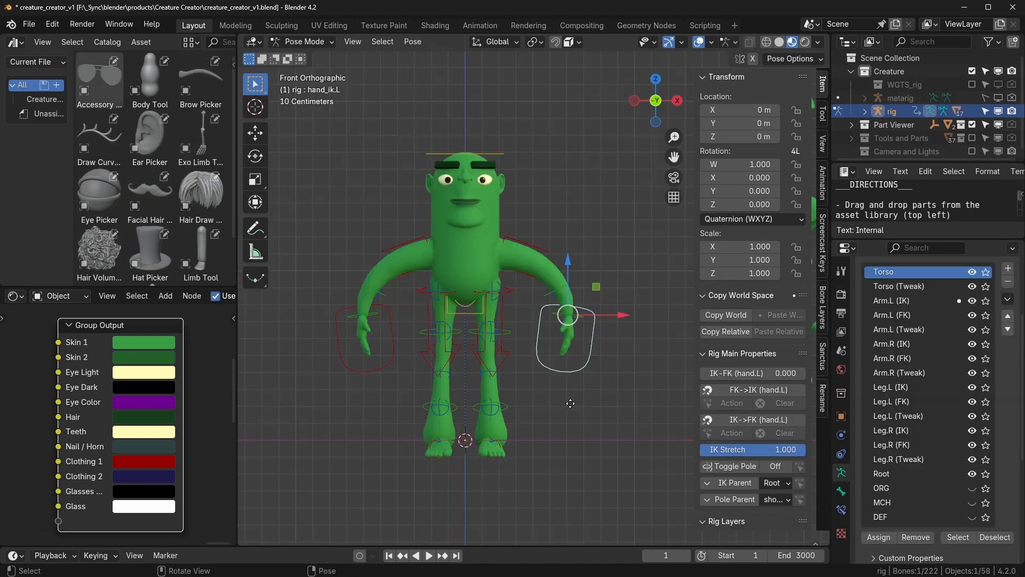
# Step: Test the rig by moving the left hand IK control, cancelling that move, and moving the torso control
pyautogui.press('g')
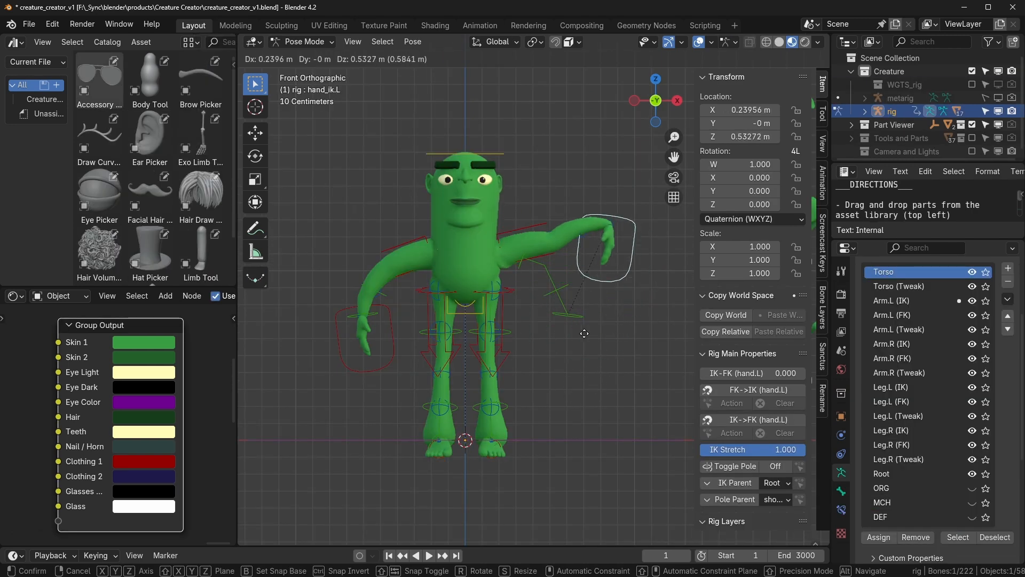
pyautogui.rightClick(584, 333)
pyautogui.click(465, 306)
pyautogui.press('g')
pyautogui.click(375, 423)
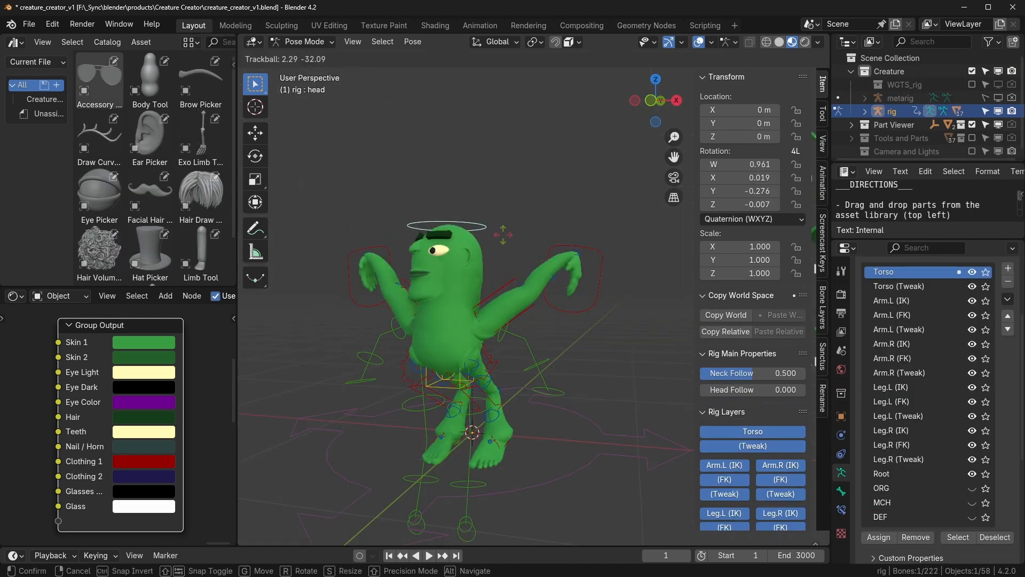
# Step: Rotate the rig's head control freely with trackball rotation to turn the creature's head
pyautogui.click(555, 329)
pyautogui.press('r')
pyautogui.press('r')
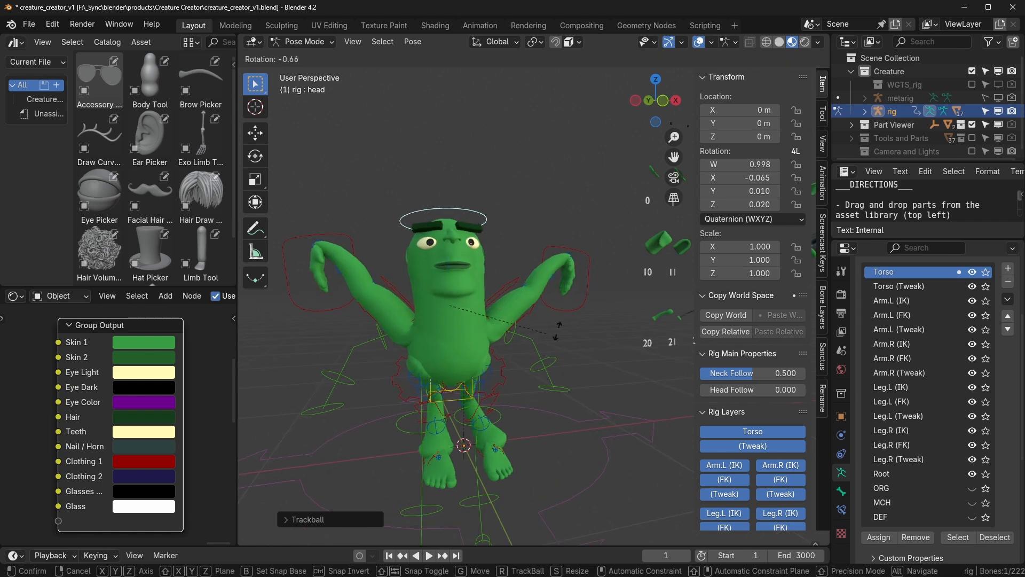
pyautogui.press('r')
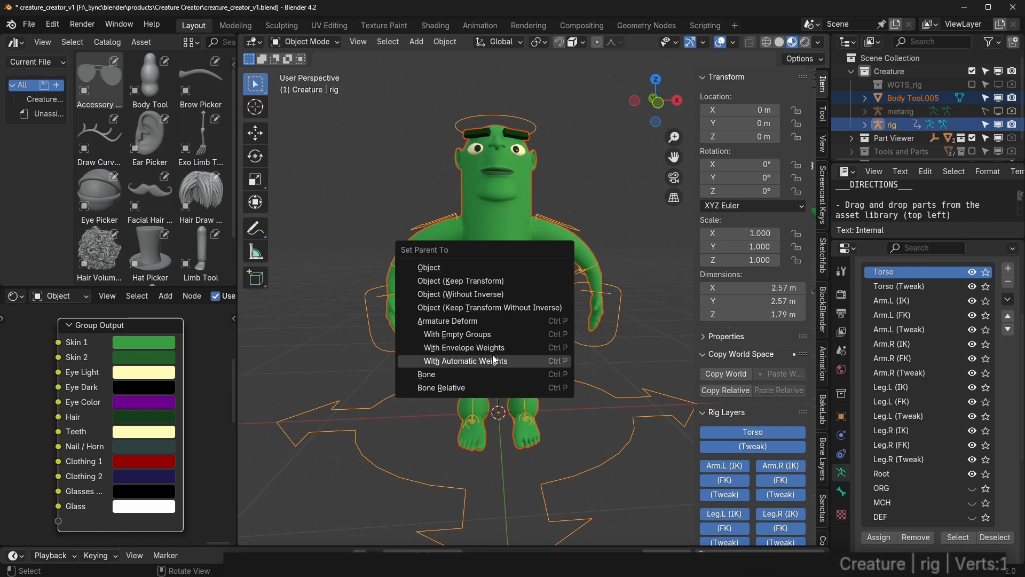
# Step: Parent the creature mesh to the rig using Armature Deform with automatic weights
pyautogui.click(499, 363)
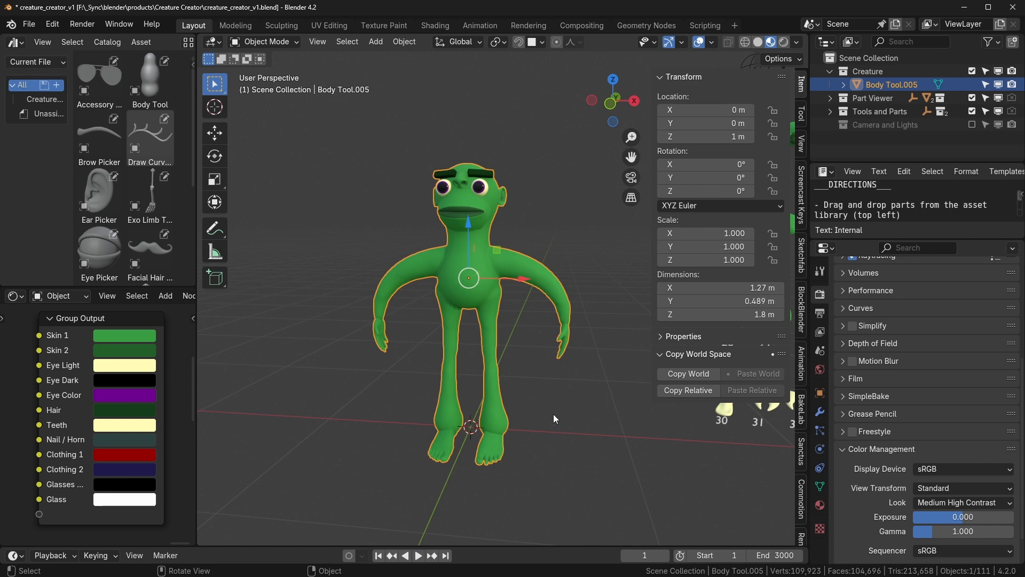
# Step: Separate the whole joined creature mesh by loose parts in Edit Mode, return to Object Mode, and deselect all the resulting objects
pyautogui.press('Tab')
pyautogui.press('a')
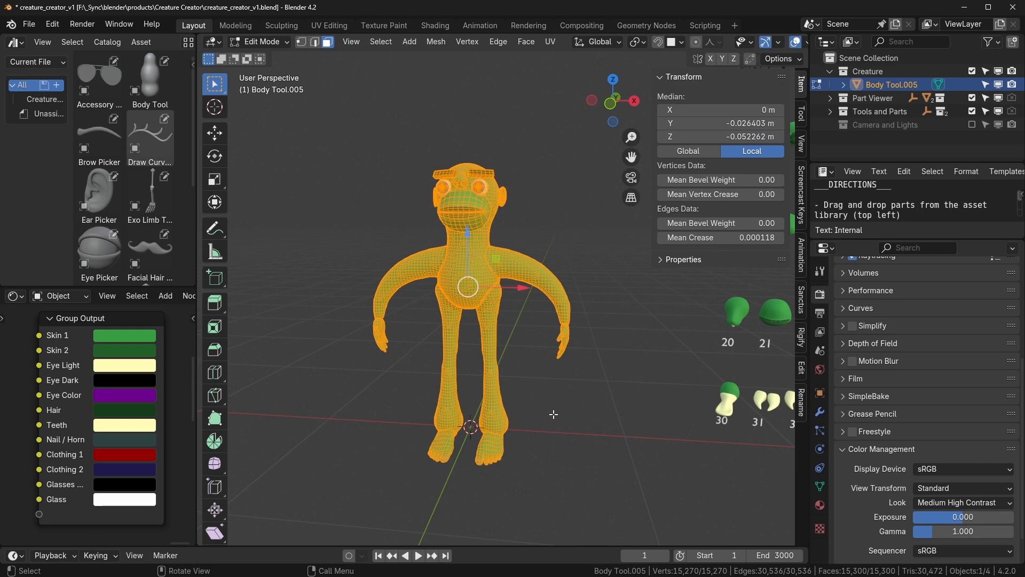
pyautogui.press('p')
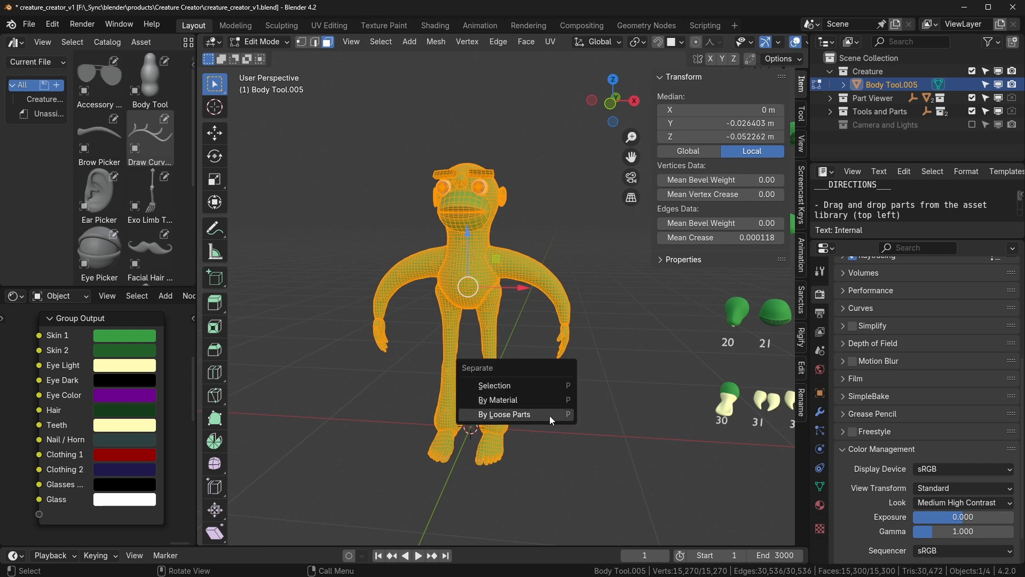
pyautogui.click(549, 416)
pyautogui.press('Tab')
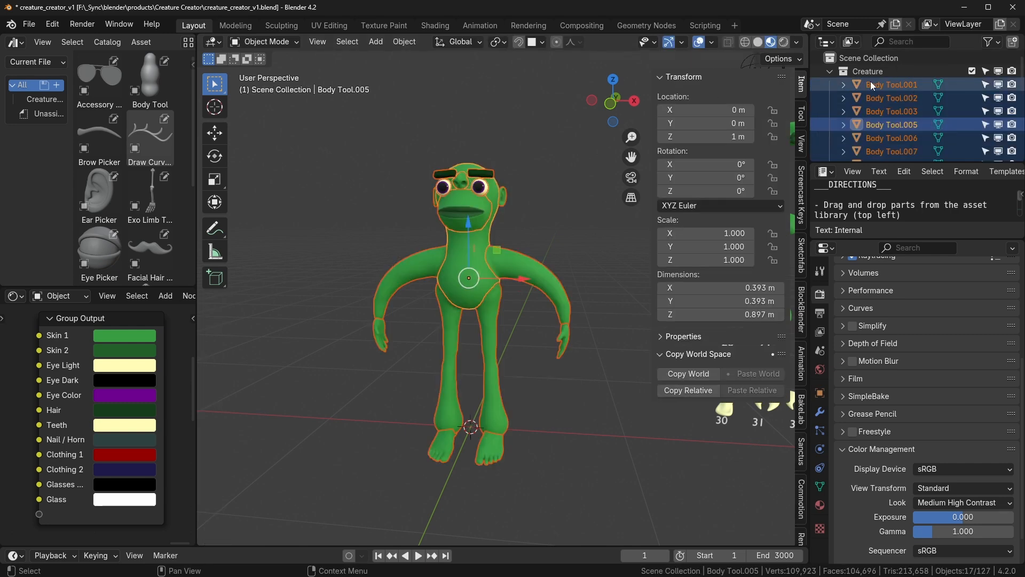
pyautogui.scroll(-3, 880, 127)
pyautogui.click(546, 367)
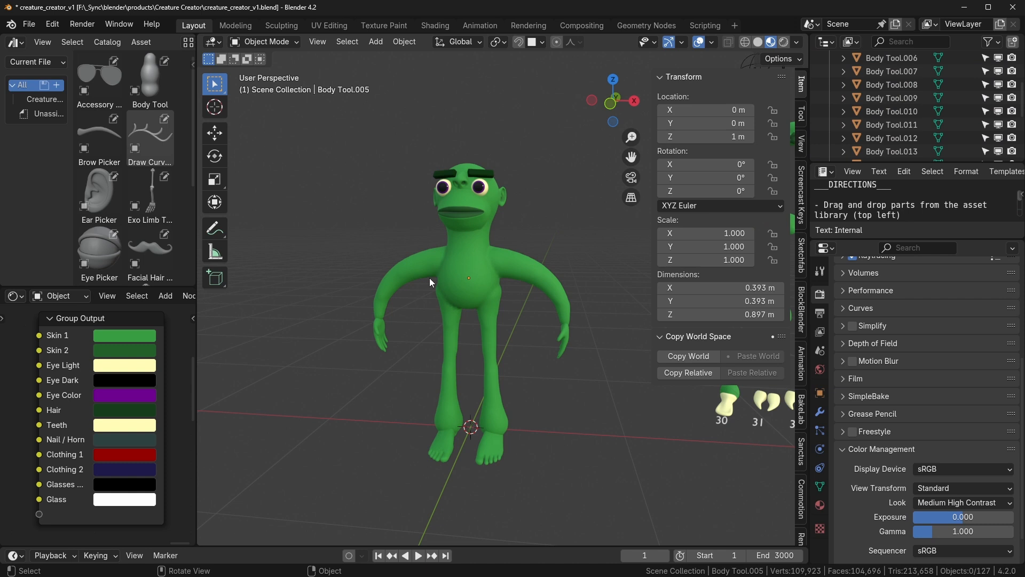
pyautogui.moveTo(429, 278); pyautogui.dragTo(544, 253, button='middle')
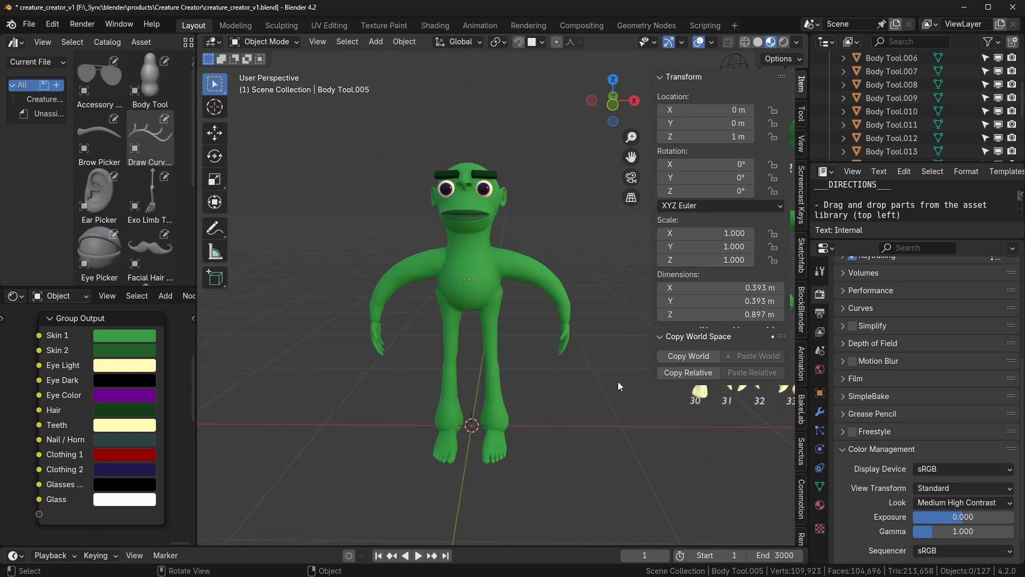